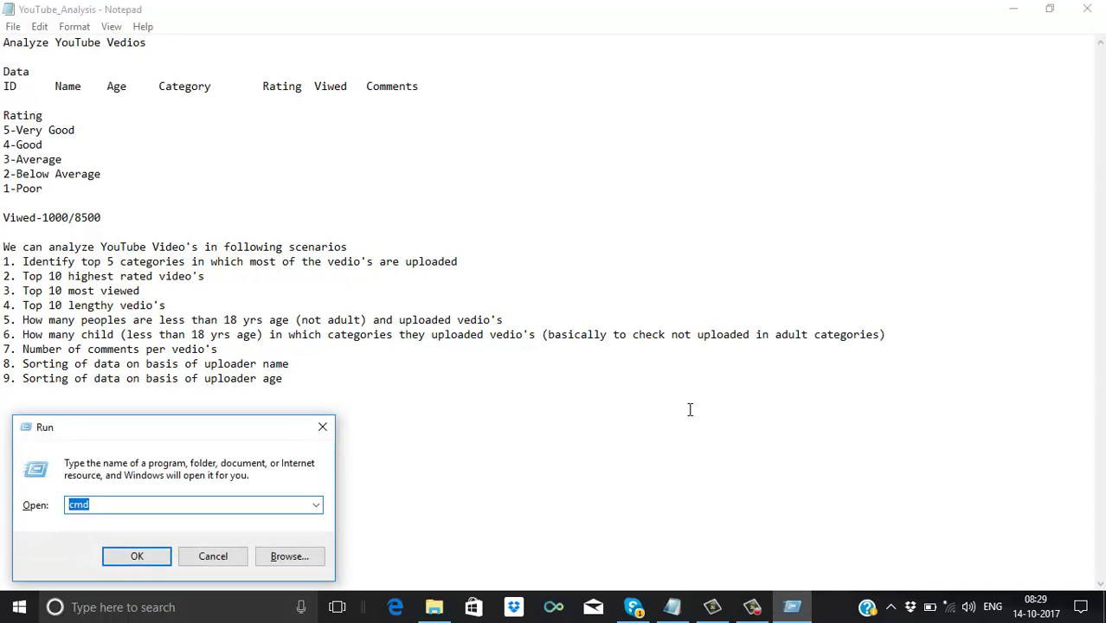
# Open Excel with a blank workbook and restore its window to a smaller size over the Notepad notes
pyautogui.write('excel')
pyautogui.press('Return')
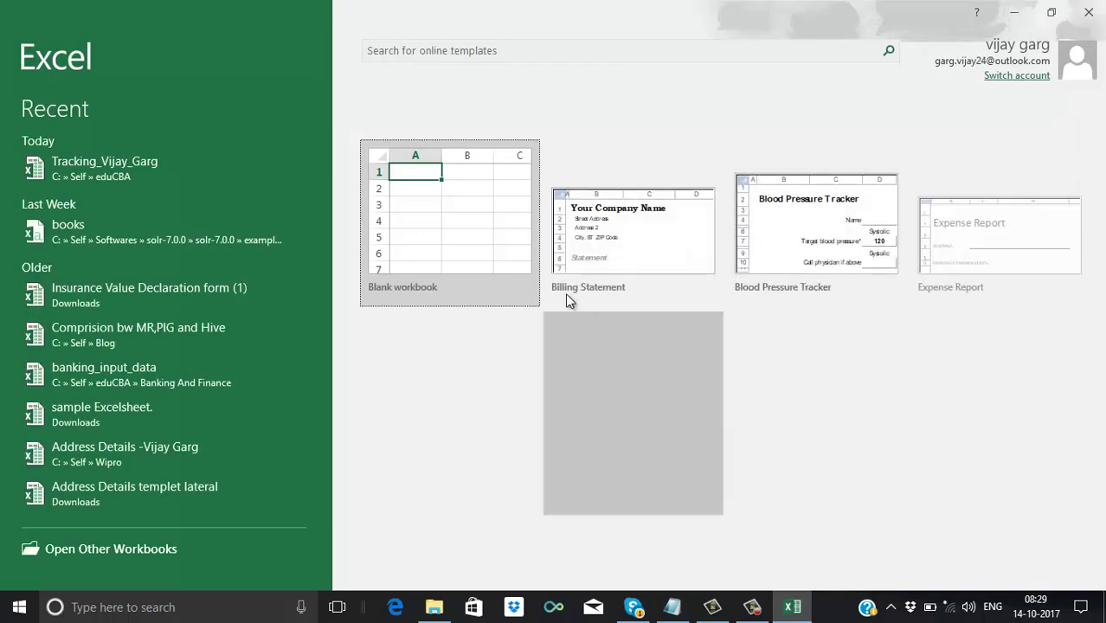
pyautogui.click(446, 185)
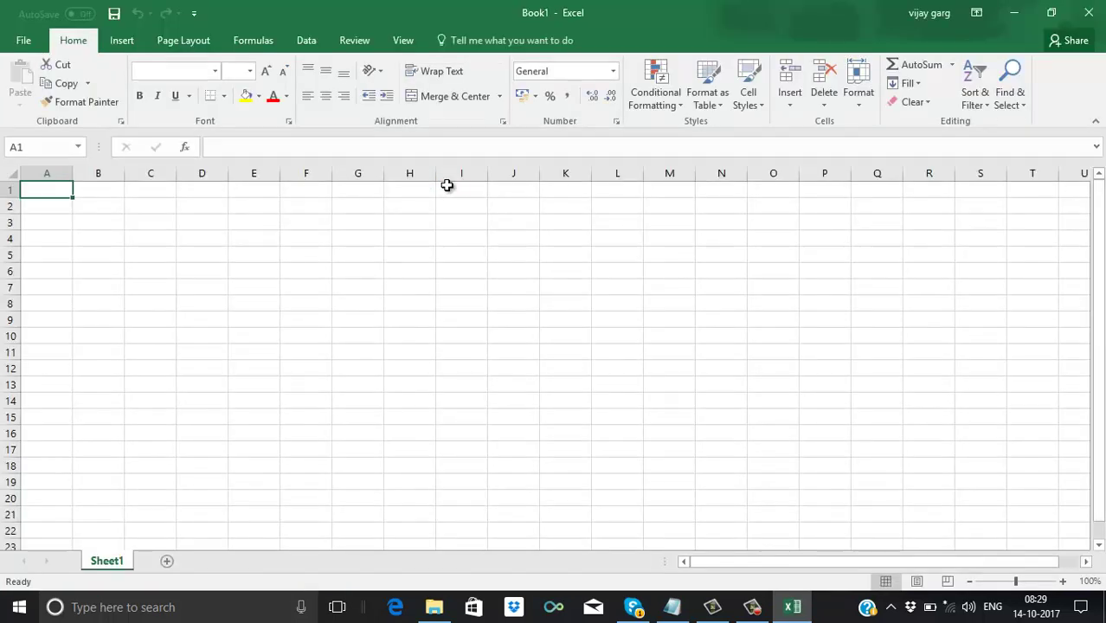
pyautogui.click(447, 186)
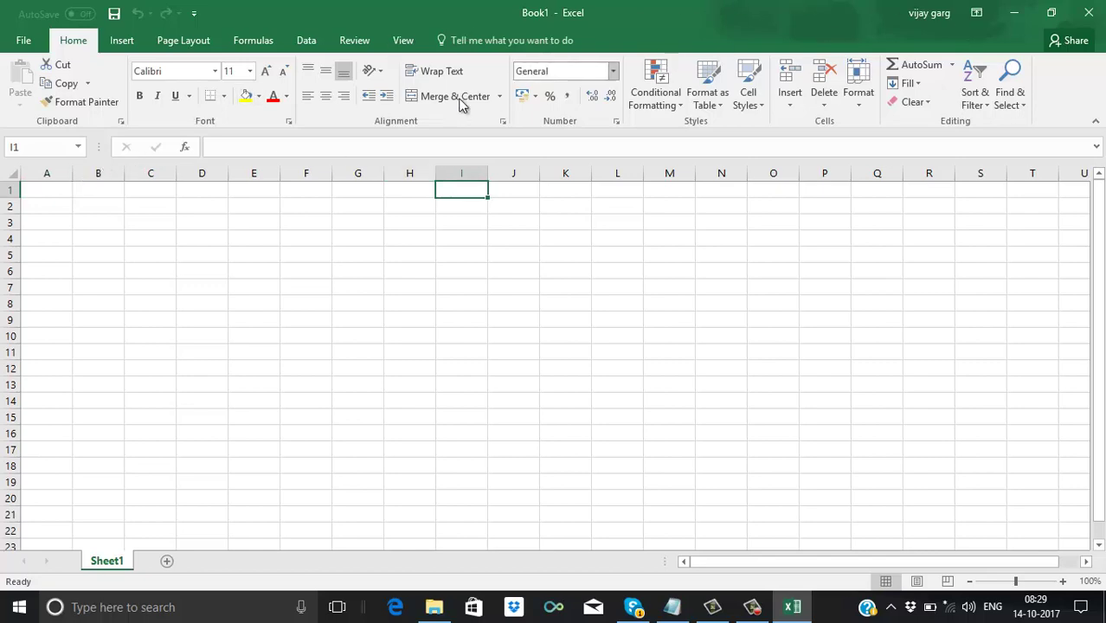
pyautogui.click(1049, 12)
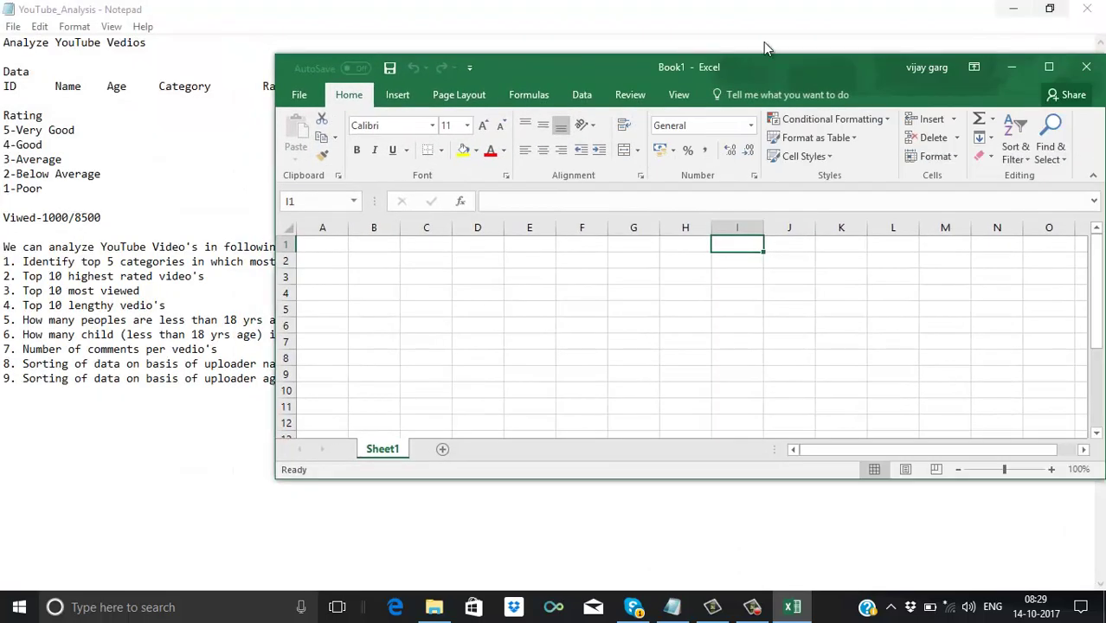
# Enter the column headers ID, Name and Age in cells A1 to C1
pyautogui.click(310, 246)
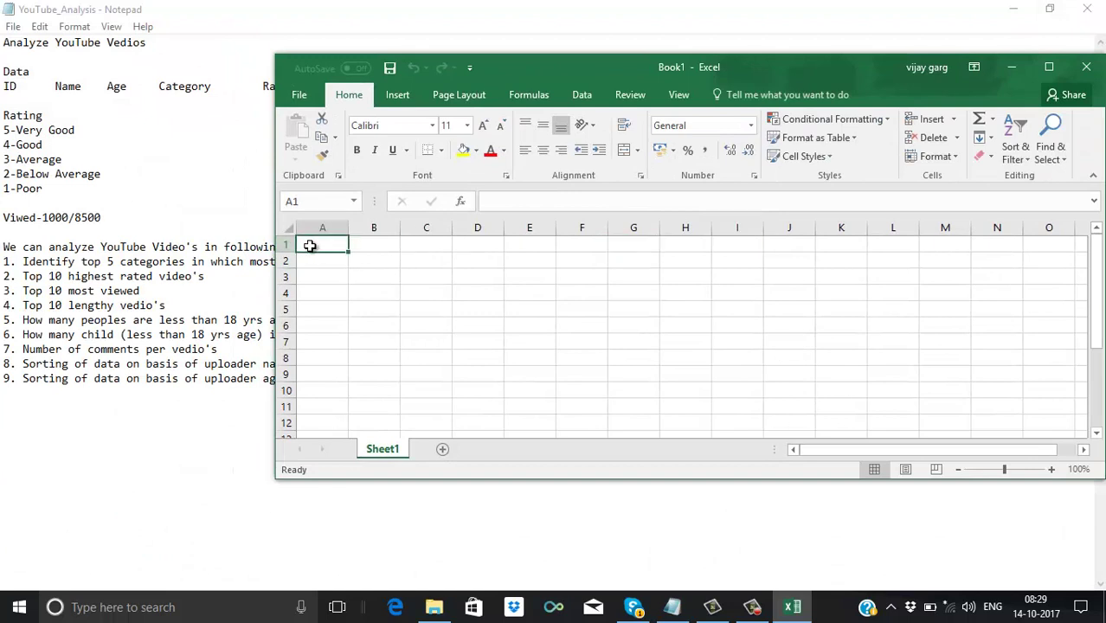
pyautogui.write('ID')
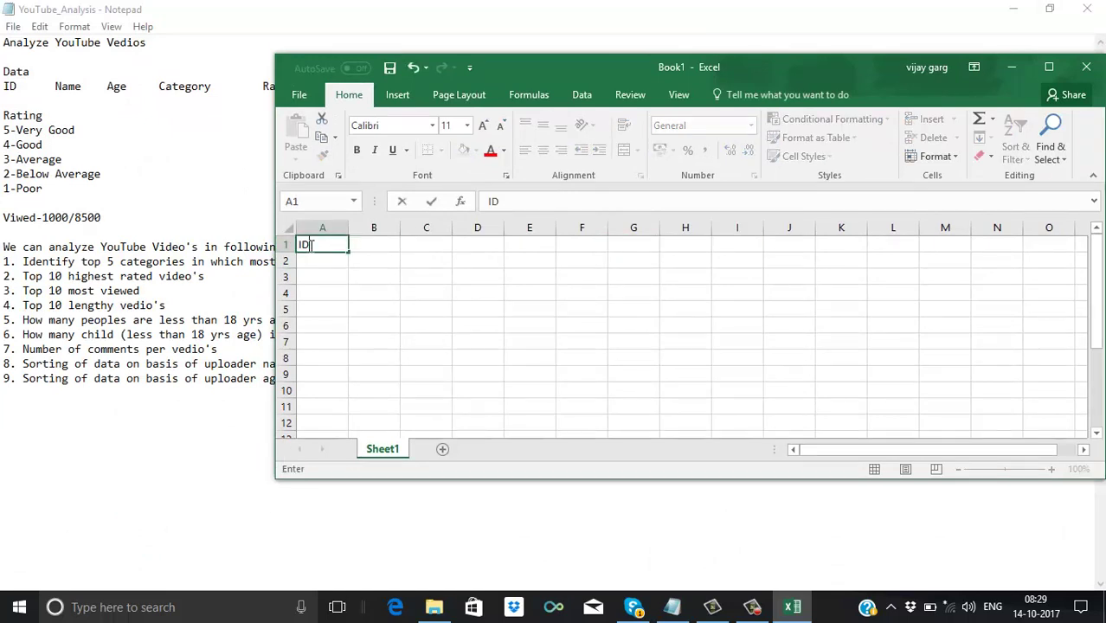
pyautogui.press('Tab')
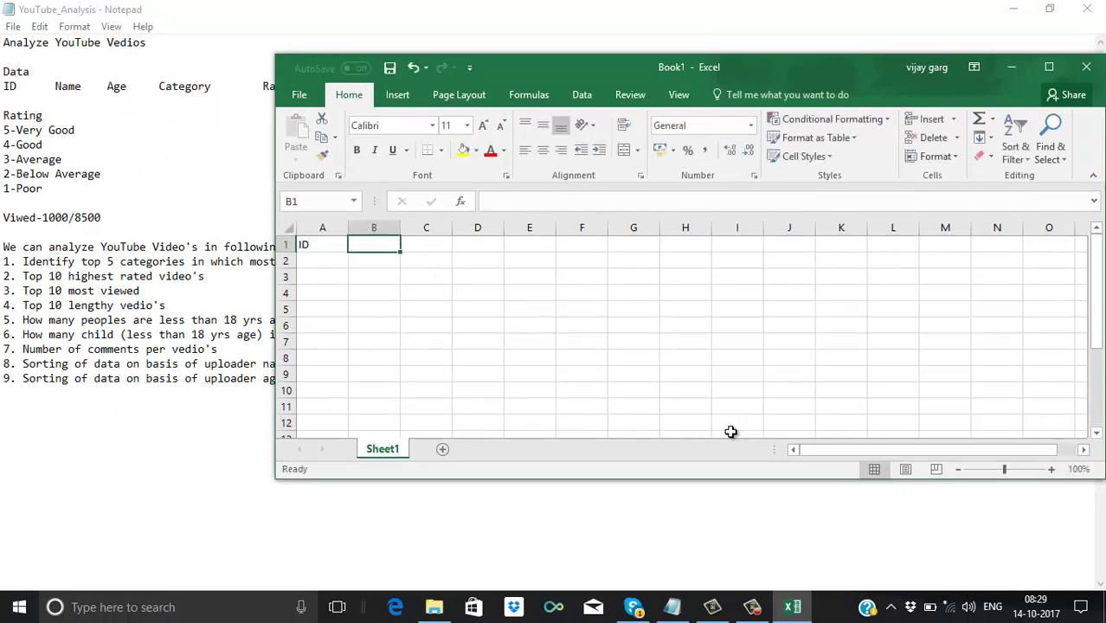
pyautogui.click(750, 608)
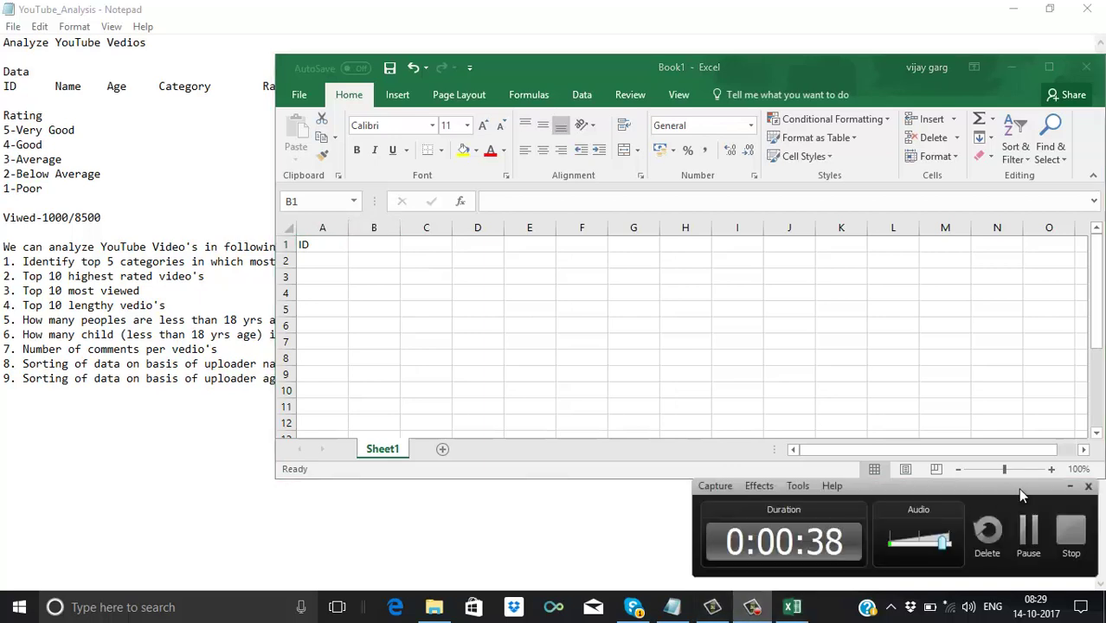
pyautogui.click(752, 608)
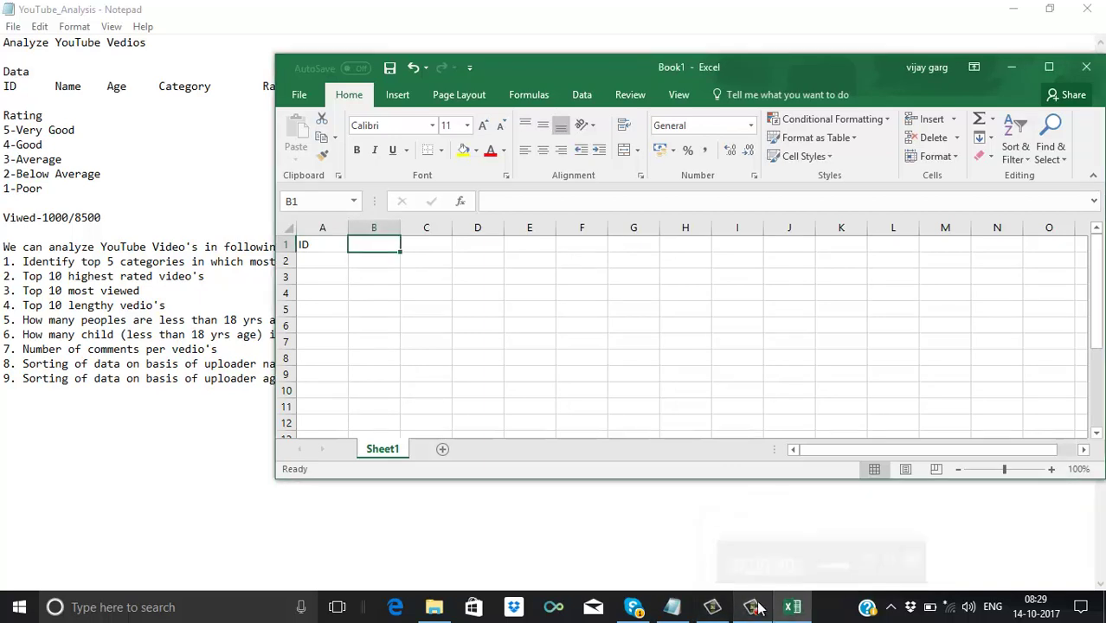
pyautogui.write('Name')
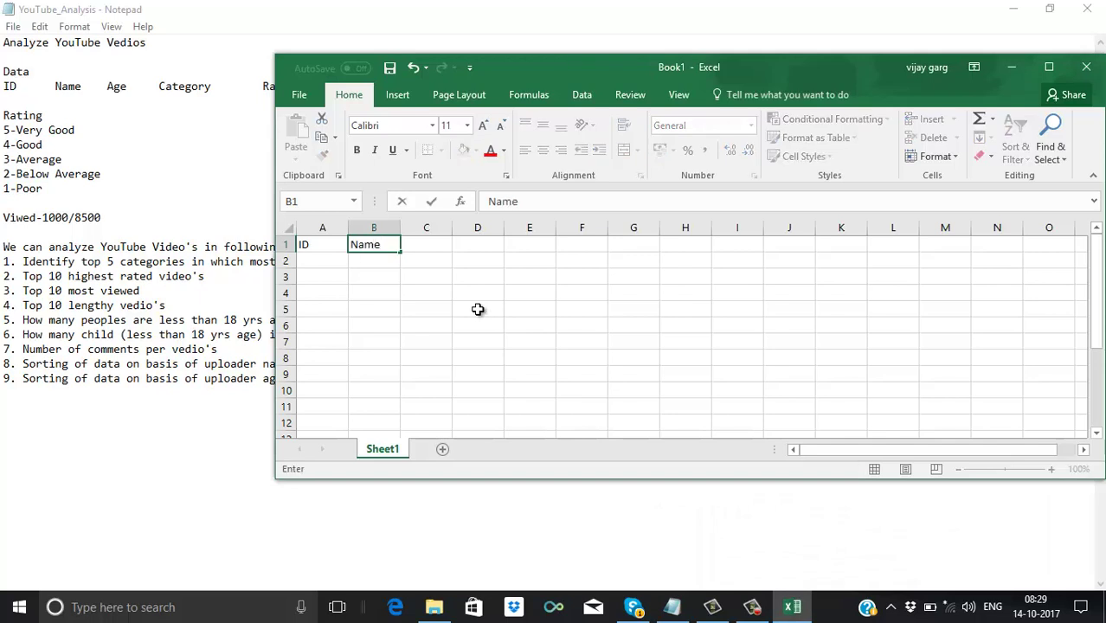
pyautogui.press('Tab')
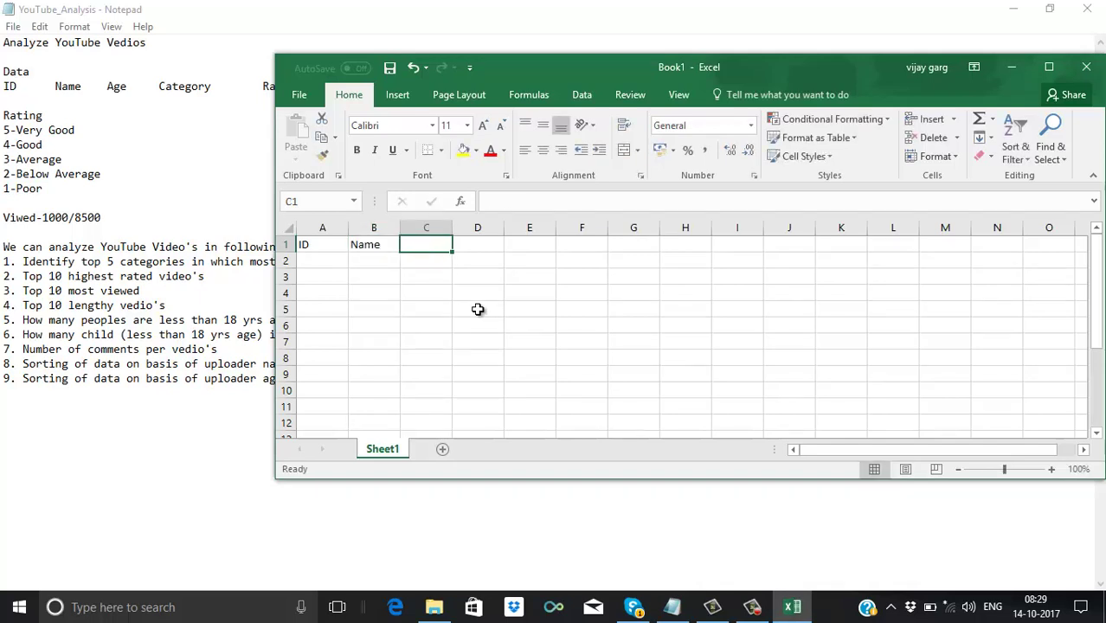
pyautogui.write('Age')
pyautogui.press('Tab')
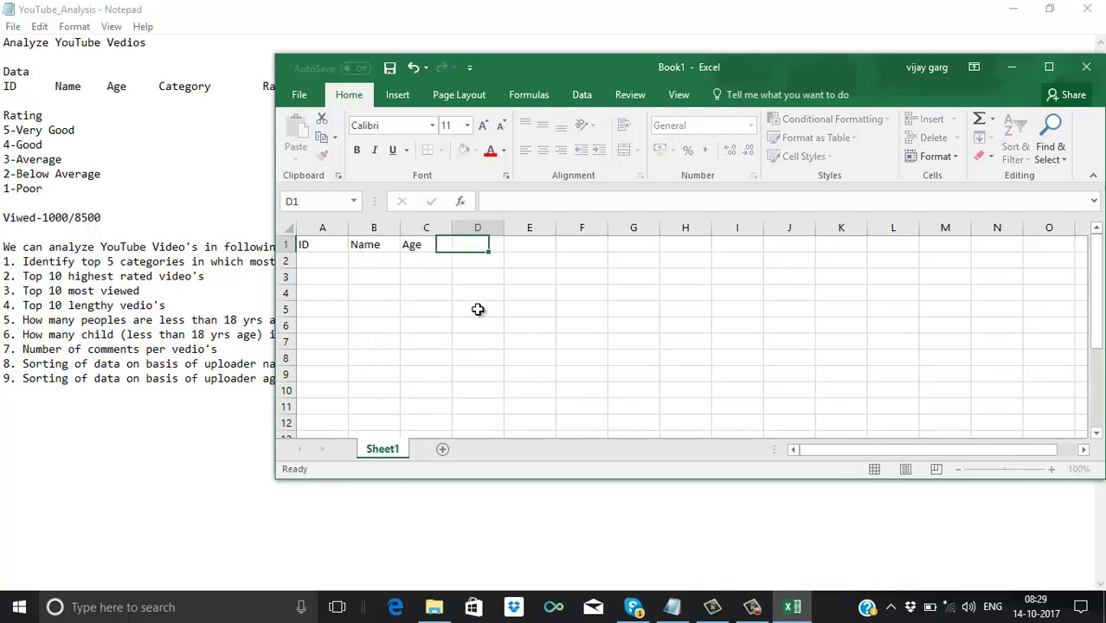
# Enter the header Category in cell D1 and check the remaining column names in the Notepad notes
pyautogui.write('Cte')
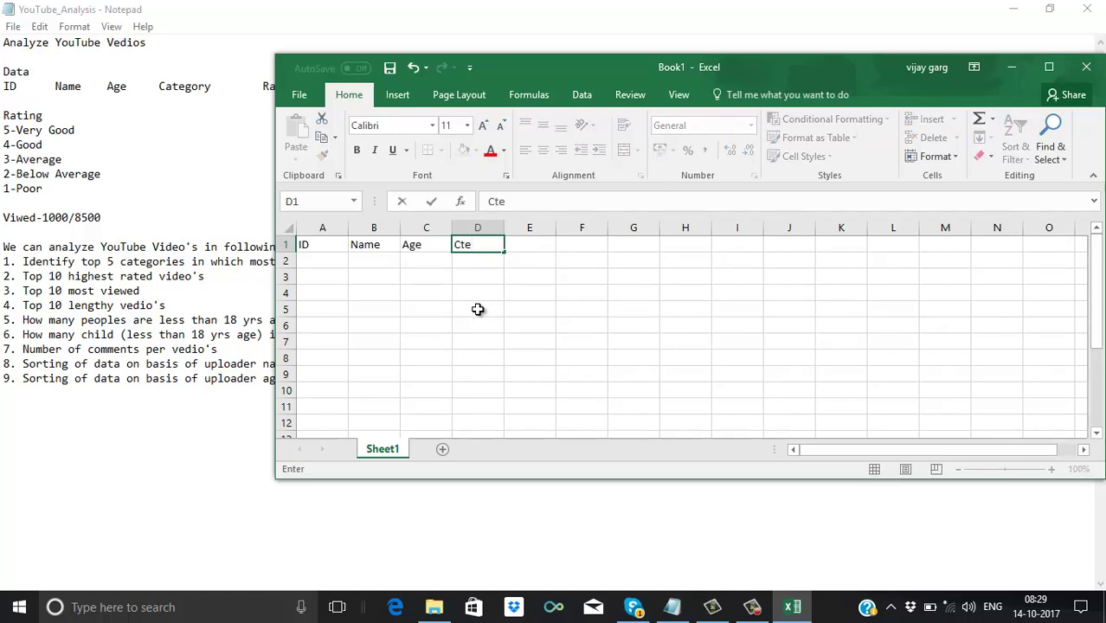
pyautogui.press('BackSpace')
pyautogui.press('BackSpace')
pyautogui.write('ategory')
pyautogui.click(232, 152)
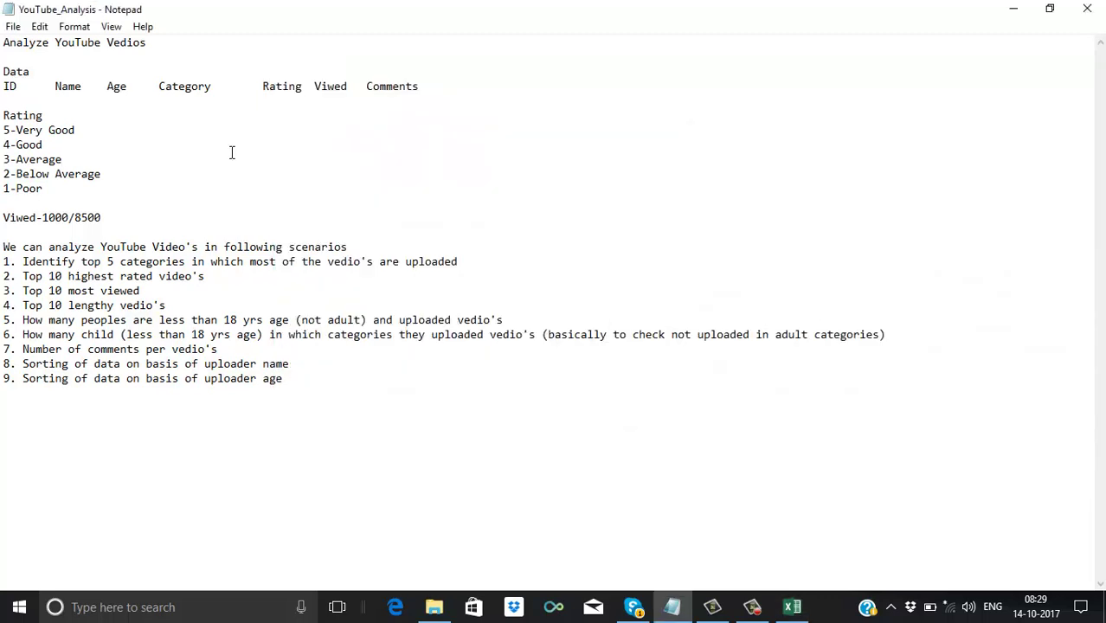
pyautogui.hotkey('alt', 'Tab')
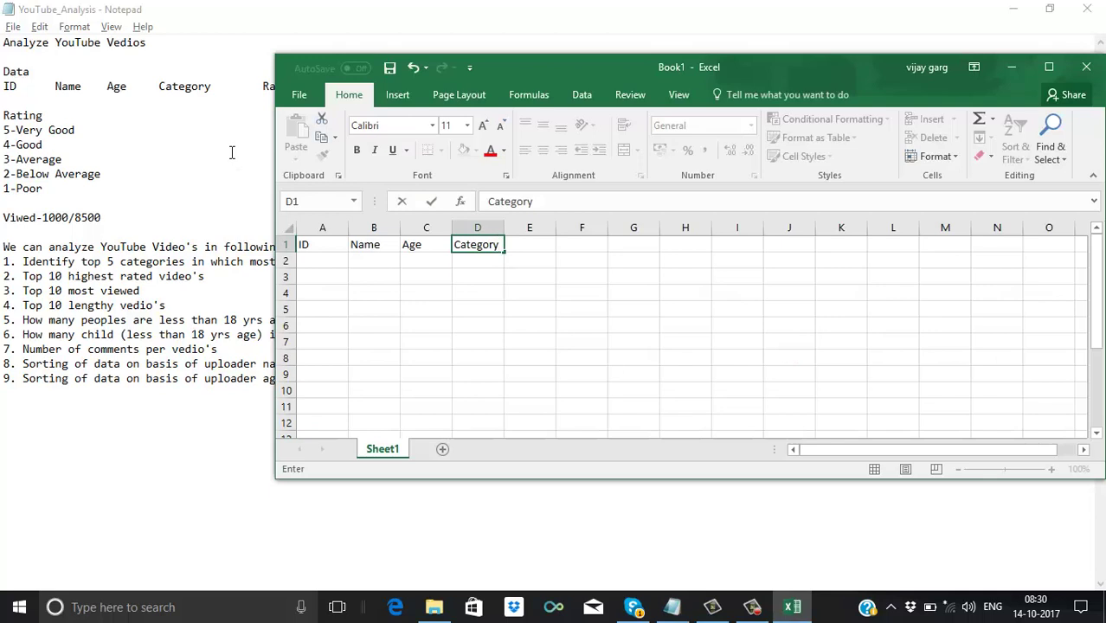
# Enter the headers Rating, Viewed and Comments in cells E1 to G1
pyautogui.press('Tab')
pyautogui.write('Ra')
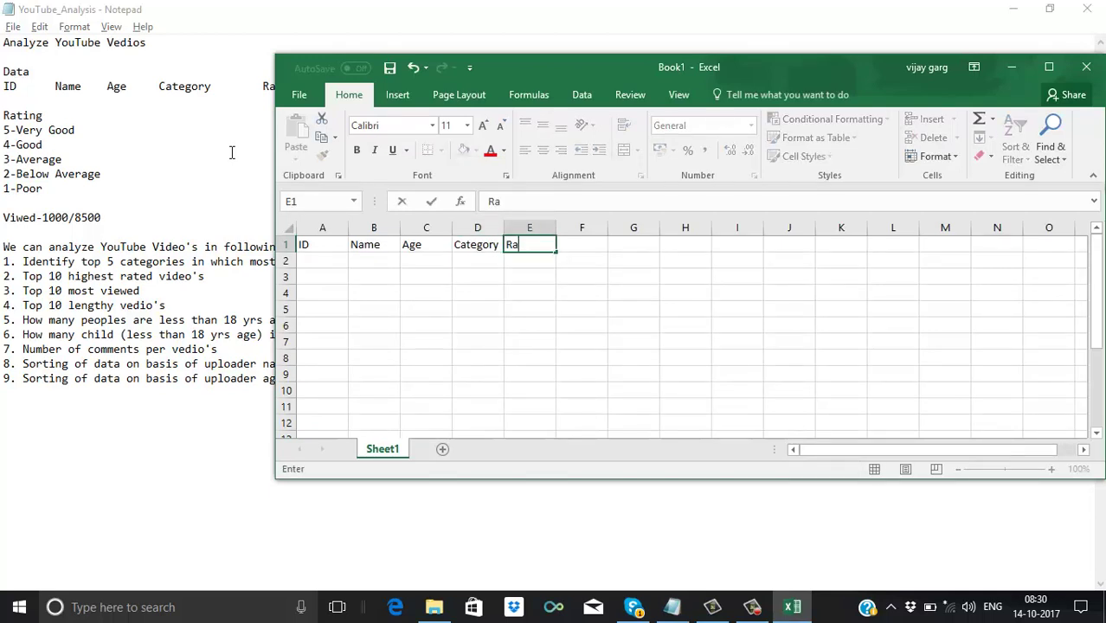
pyautogui.write('ting')
pyautogui.press('Tab')
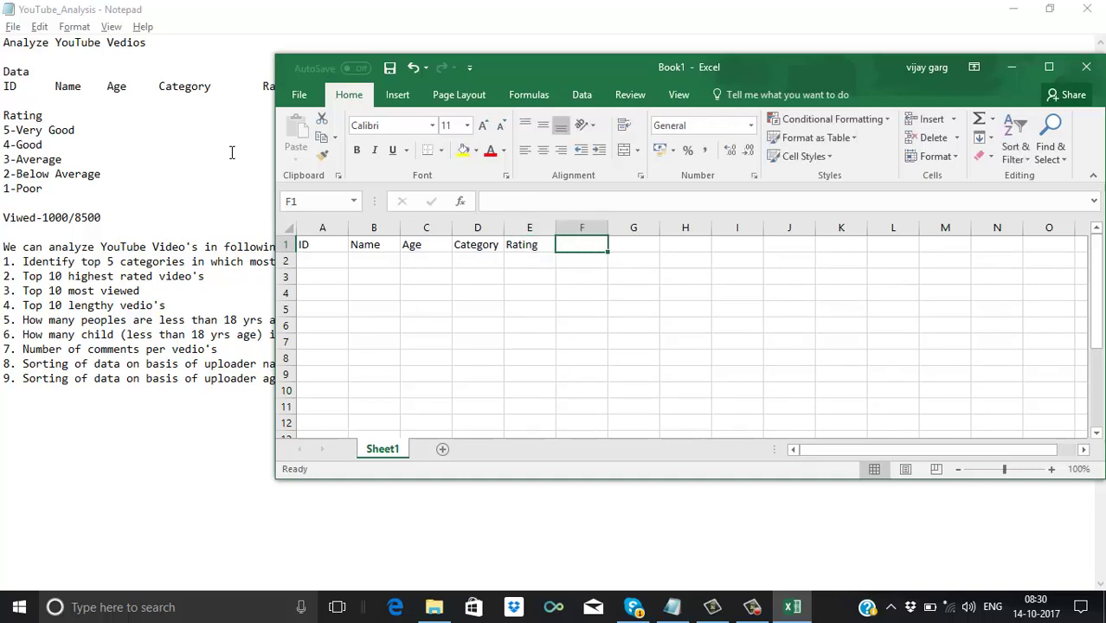
pyautogui.write('Viewe')
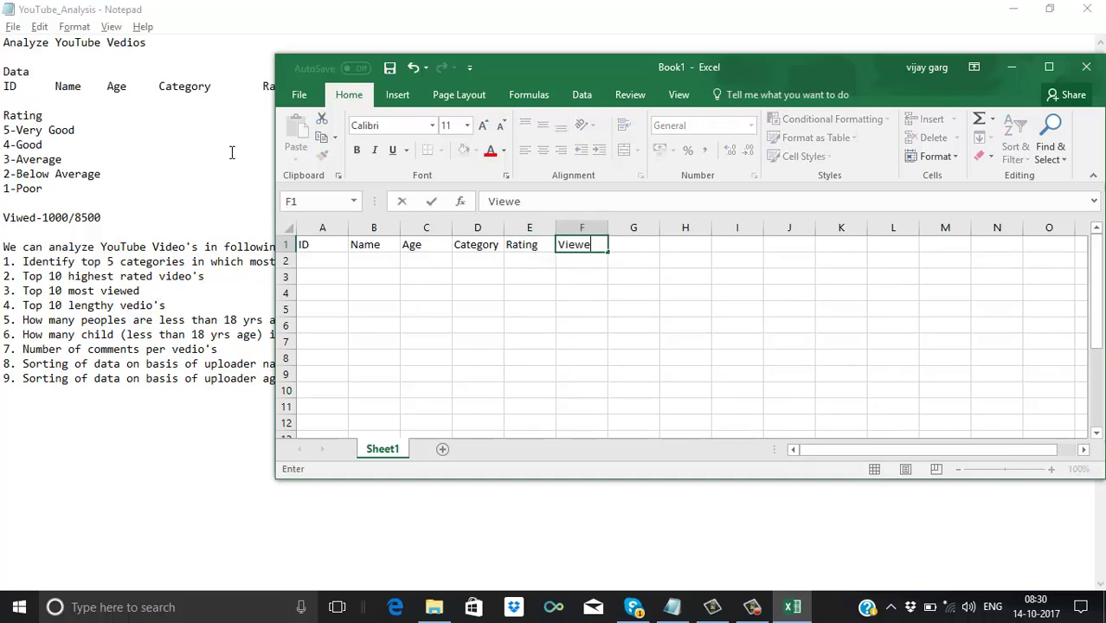
pyautogui.write('d')
pyautogui.press('Tab')
pyautogui.write('Co')
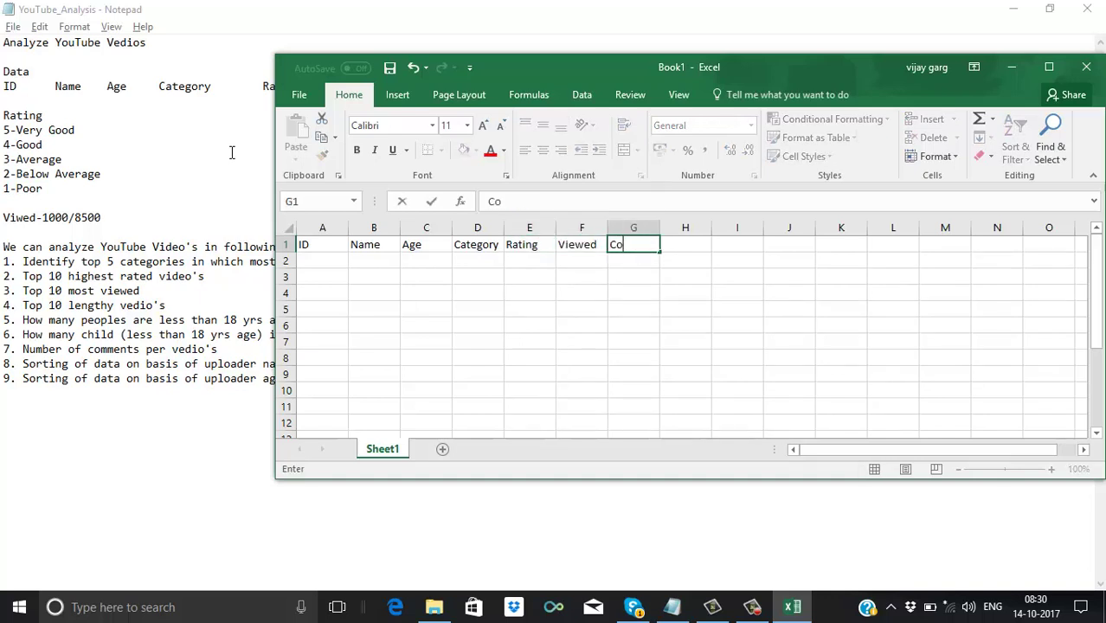
pyautogui.write('mments')
# Maximize the workbook window and enter 1001 as the first ID in cell A2
pyautogui.click(1038, 65)
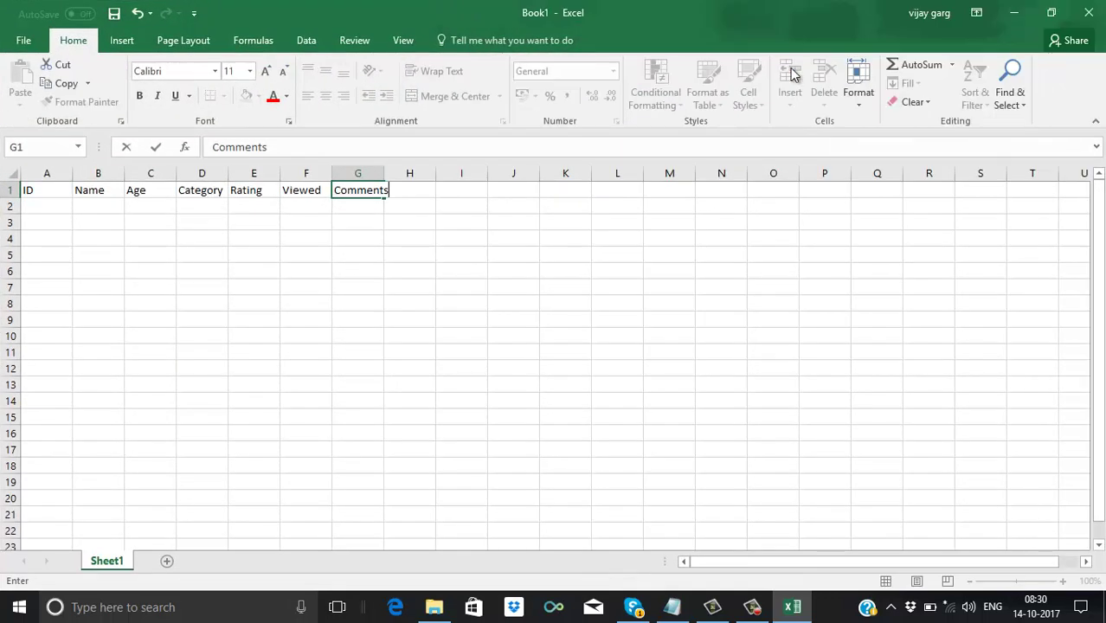
pyautogui.click(51, 206)
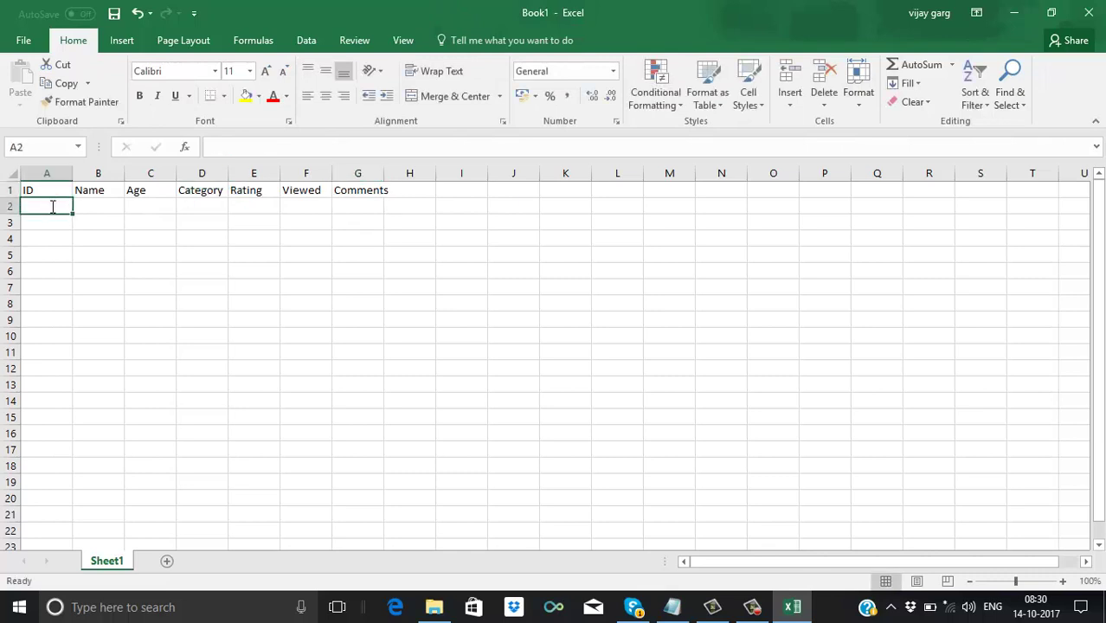
pyautogui.write('100')
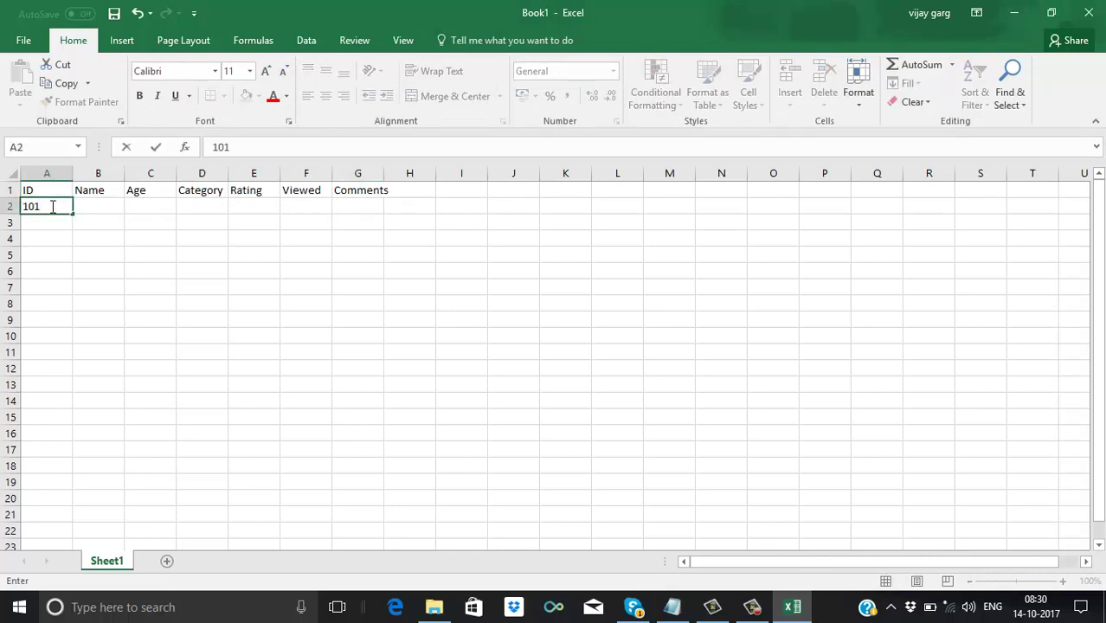
pyautogui.press('BackSpace')
pyautogui.write('01')
pyautogui.press('Return')
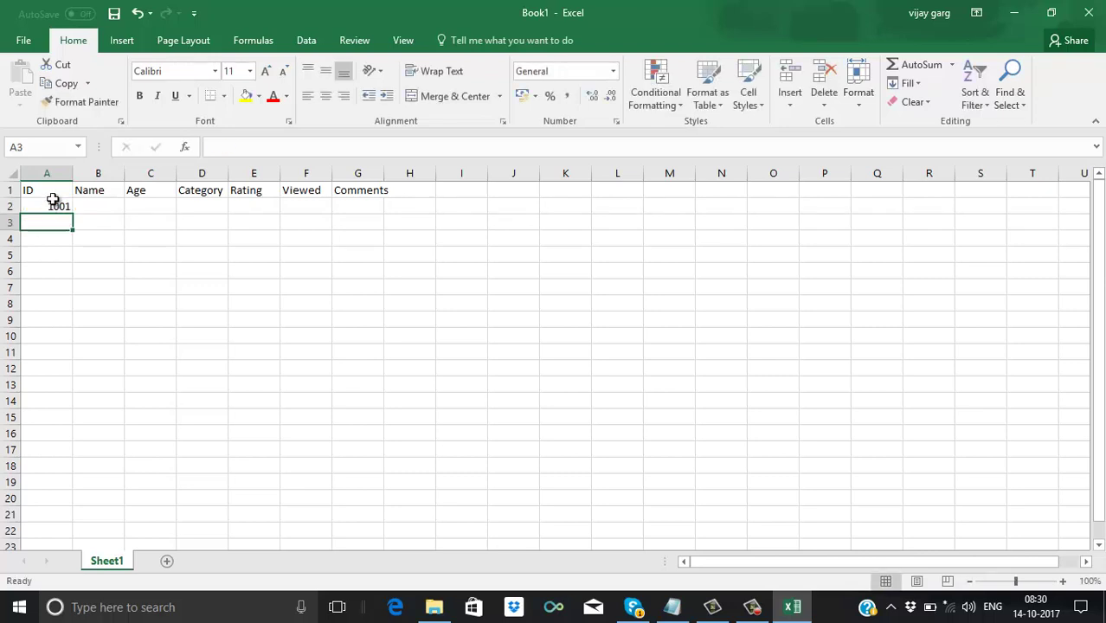
# Left-align columns A to G and enter 1002 as the second ID in cell A3
pyautogui.moveTo(59, 174); pyautogui.dragTo(374, 223)
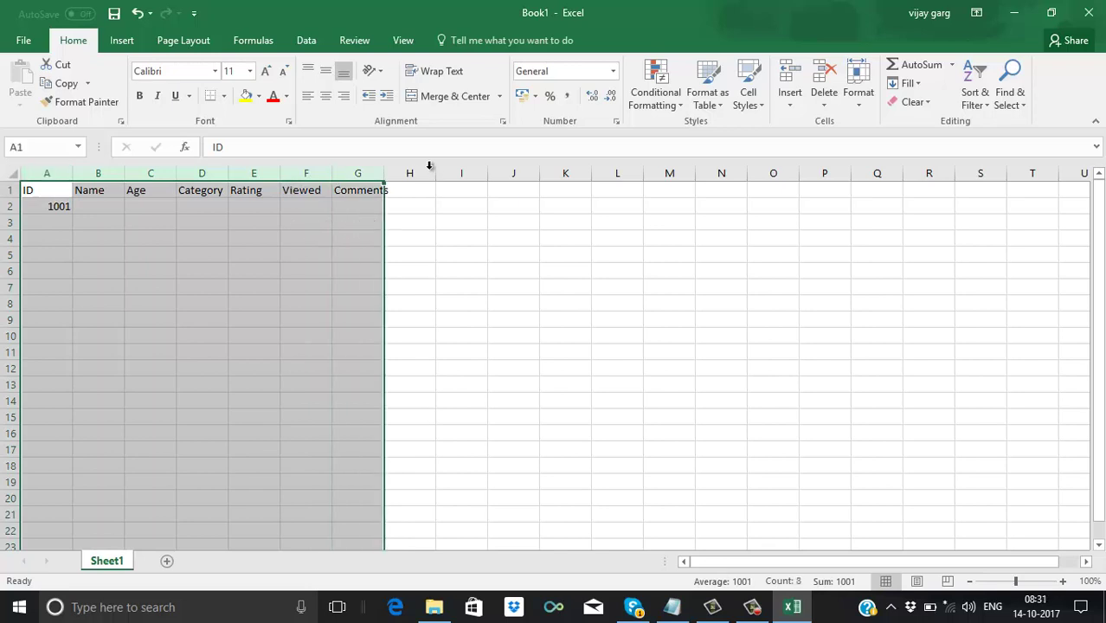
pyautogui.click(309, 98)
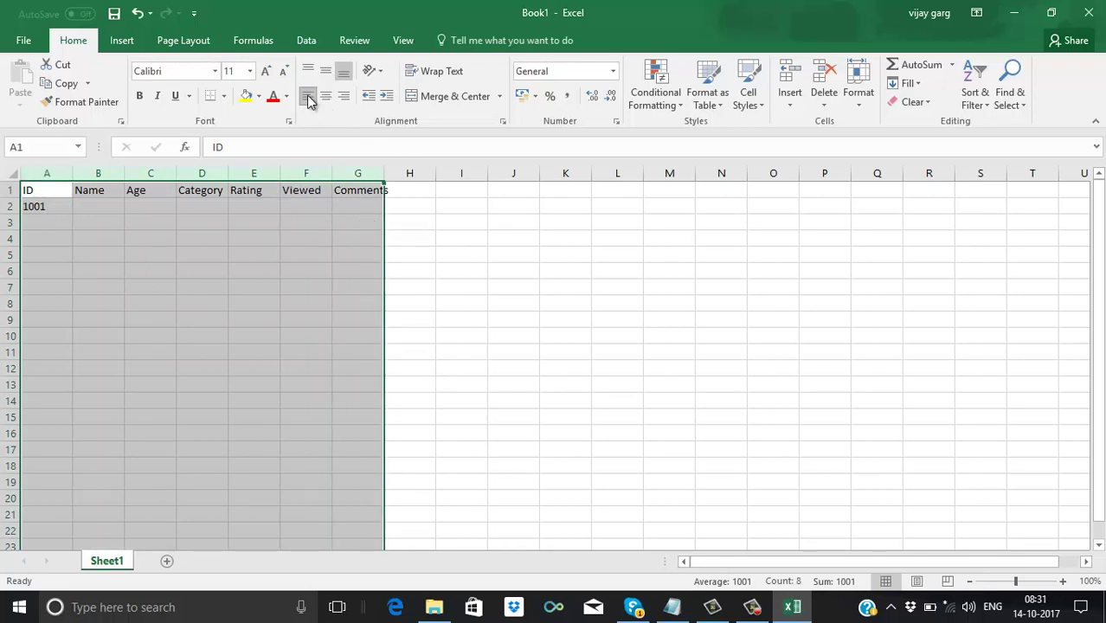
pyautogui.click(40, 219)
pyautogui.write('1002')
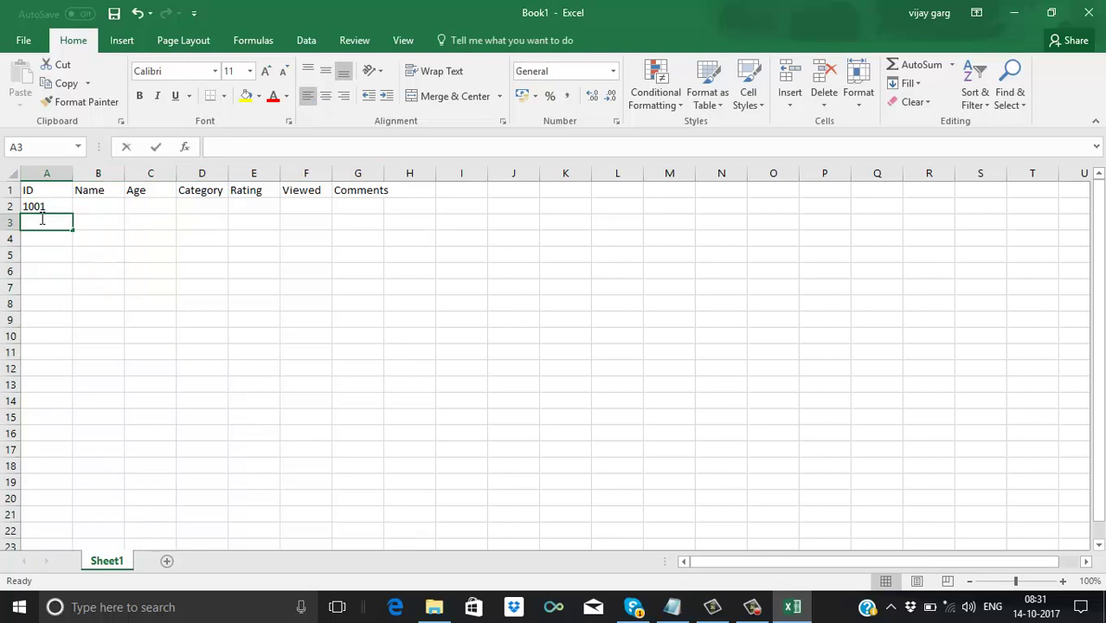
pyautogui.click(83, 240)
# Fill the ID series from cells A2 and A3 down to 1059 in cell A60
pyautogui.click(43, 207)
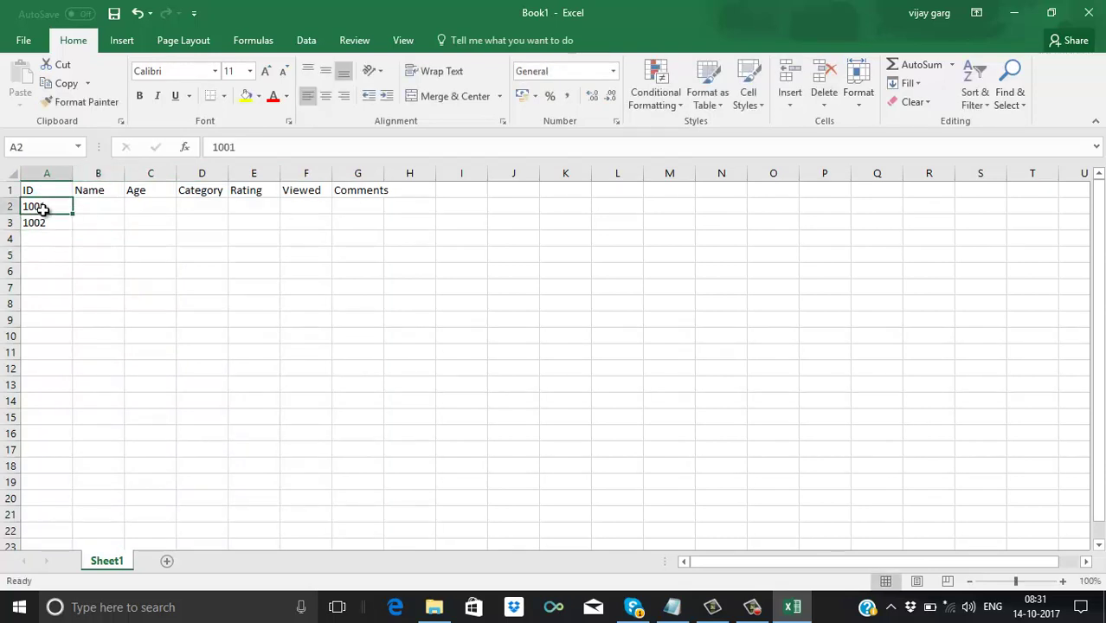
pyautogui.moveTo(41, 212); pyautogui.dragTo(57, 487)
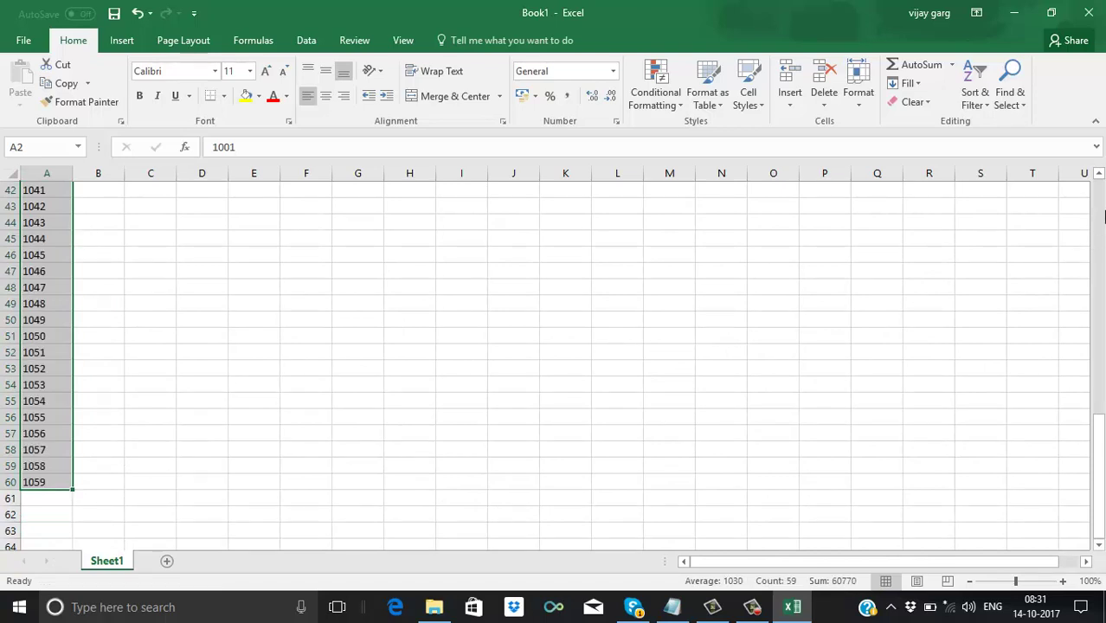
pyautogui.scroll(14, 1092, 227)
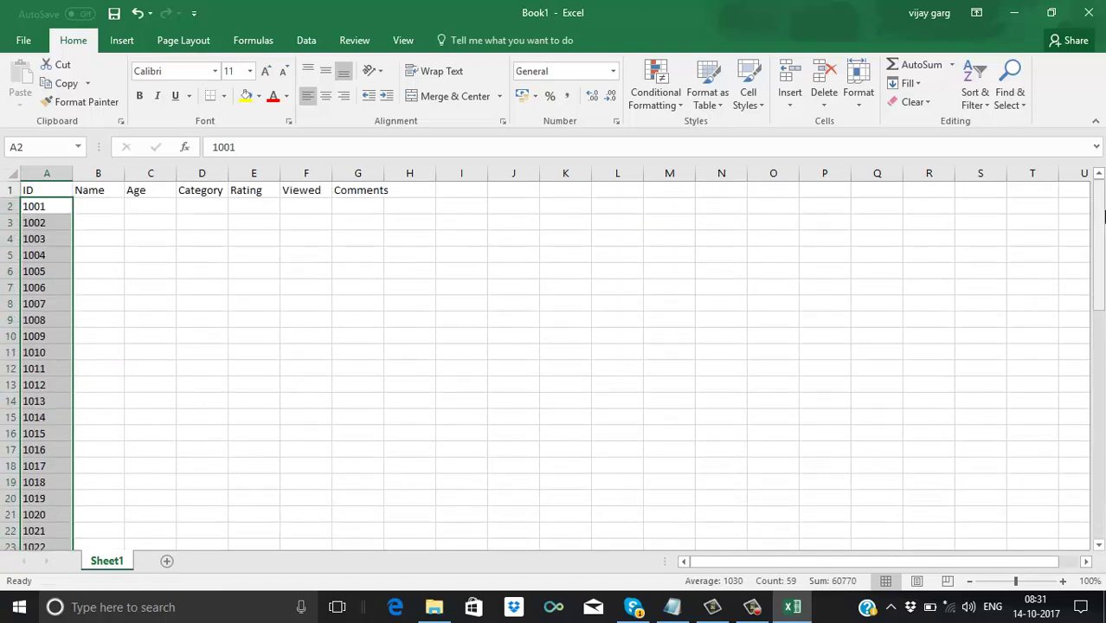
# Enter AA as the name for ID 1001 in cell B2
pyautogui.click(86, 208)
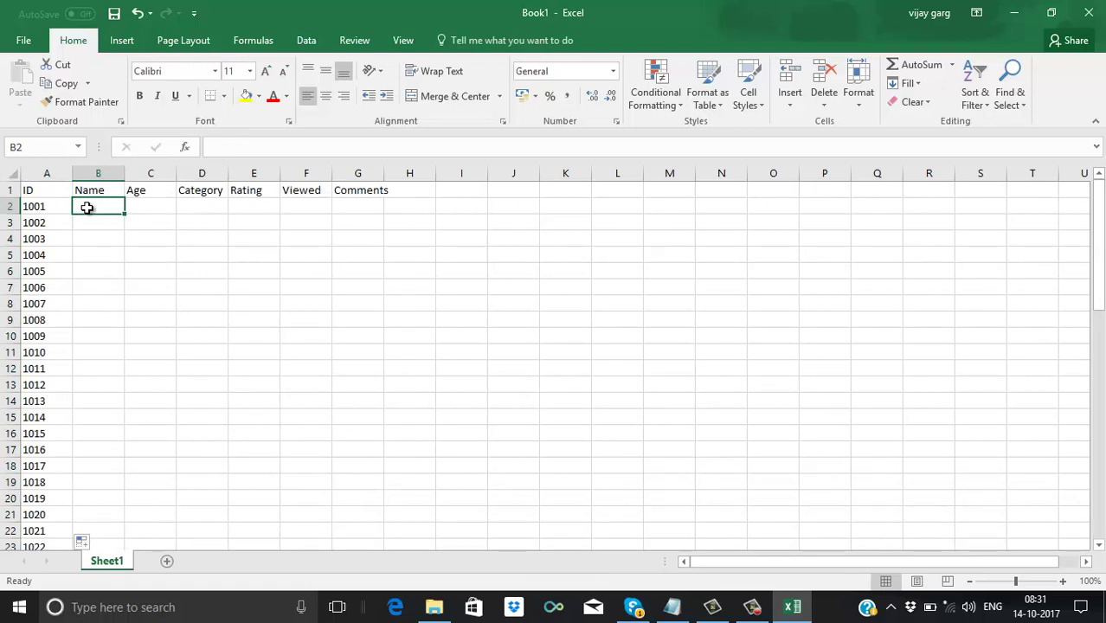
pyautogui.write('AA')
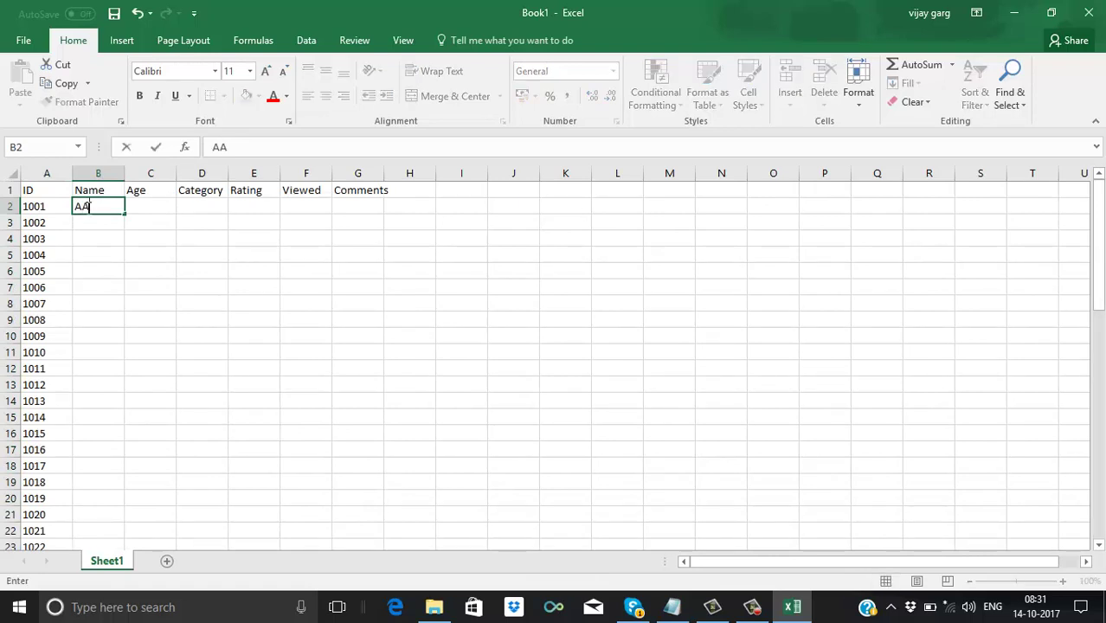
pyautogui.press('Return')
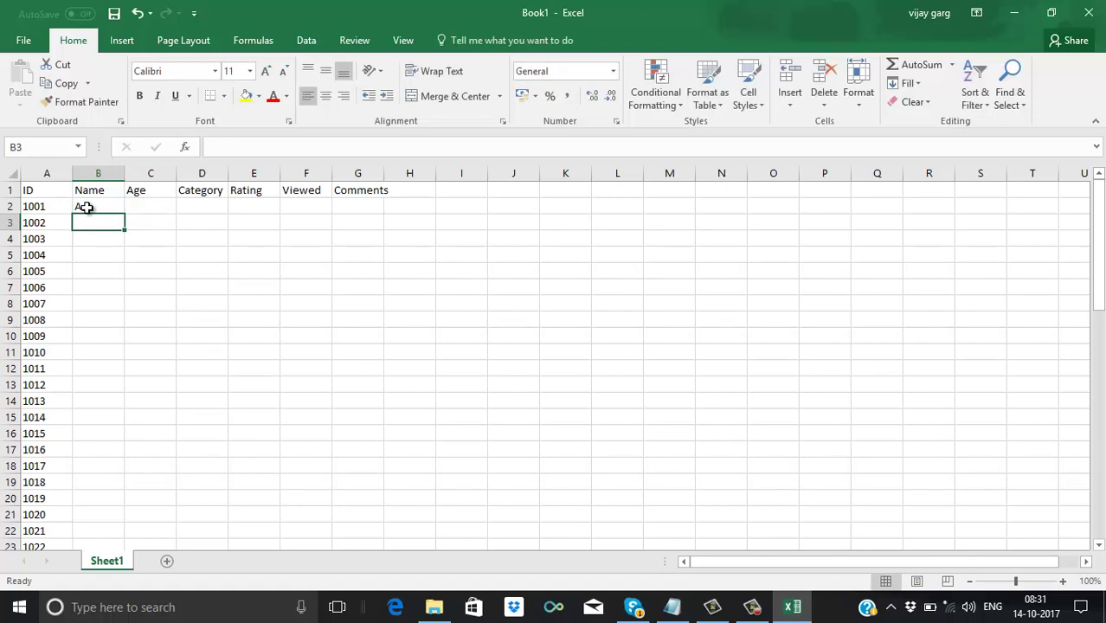
pyautogui.click(749, 611)
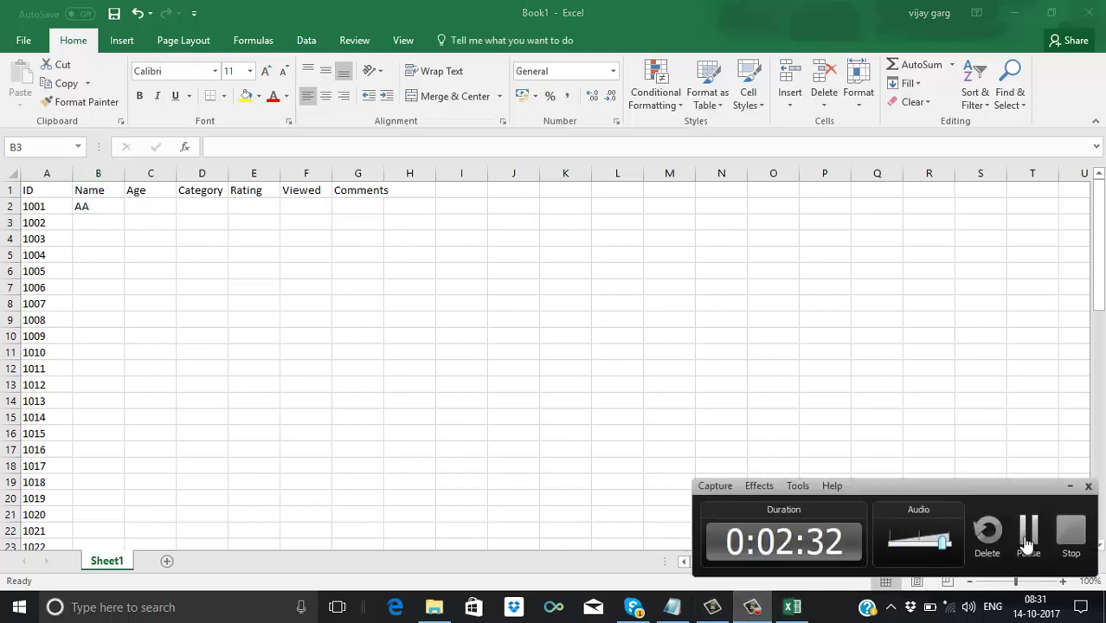
pyautogui.click(1028, 544)
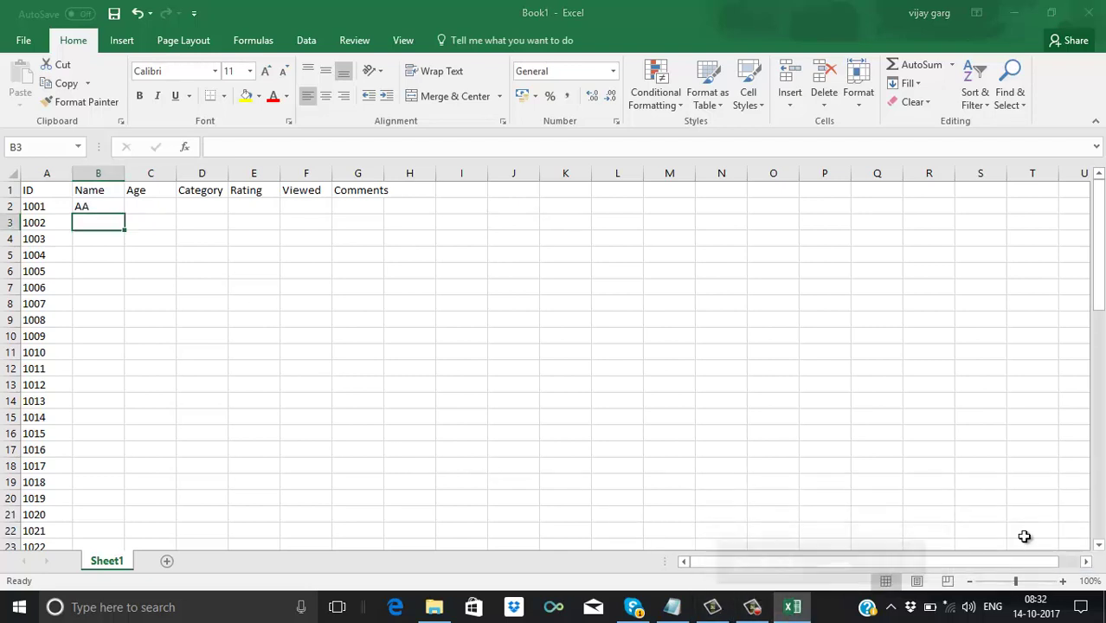
# Replace the placeholder name for ID 1001 in cell B2 with a sample first name
pyautogui.click(112, 206)
pyautogui.write('Aa')
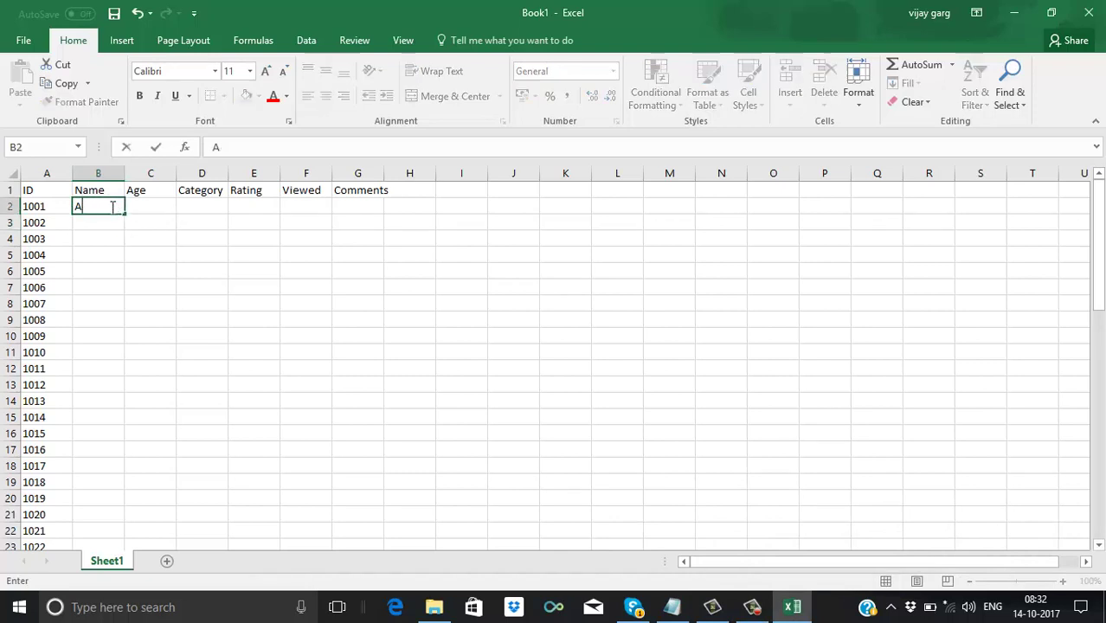
pyautogui.press('BackSpace')
pyautogui.press('BackSpace')
pyautogui.write('John')
pyautogui.press('Return')
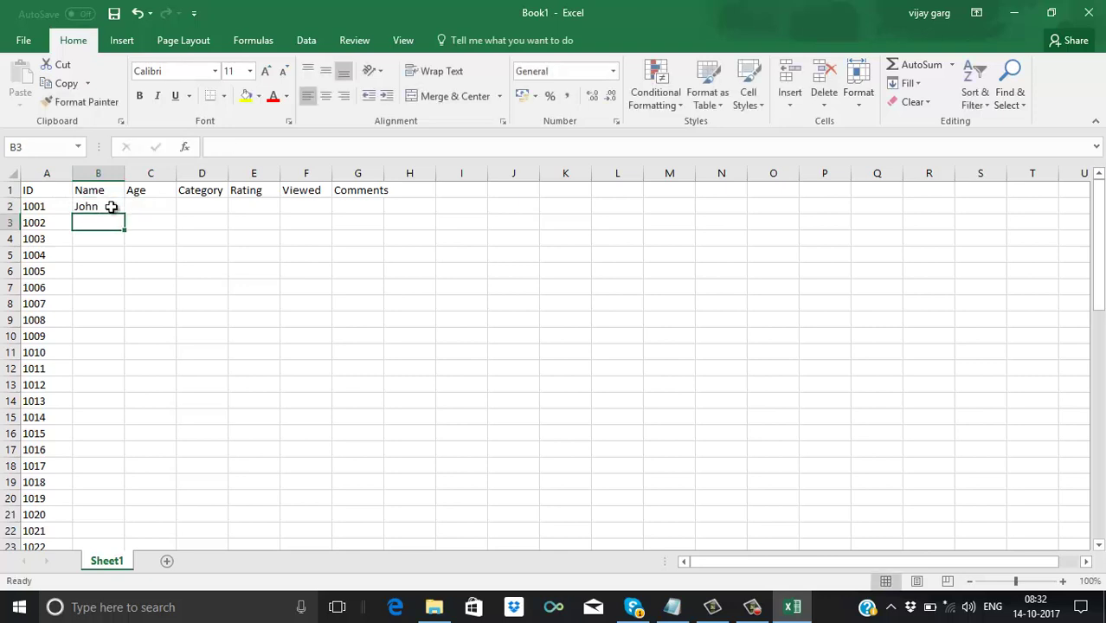
# Enter sample first names for IDs 1002 and 1003 in cells B3 and B4
pyautogui.write('Tom')
pyautogui.press('Return')
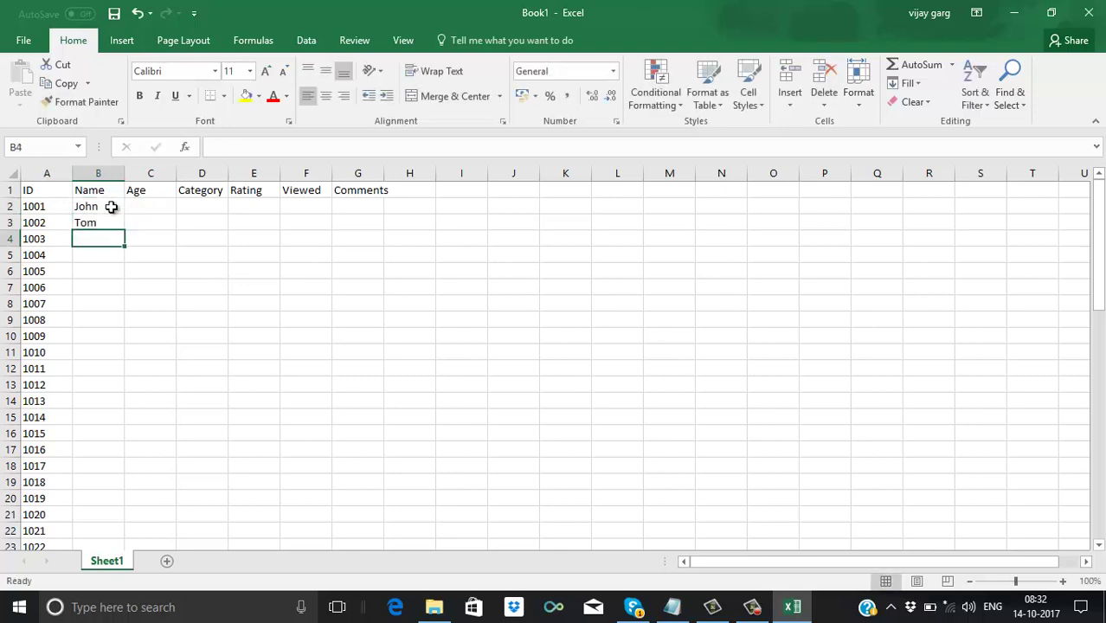
pyautogui.write('Jose')
pyautogui.press('Return')
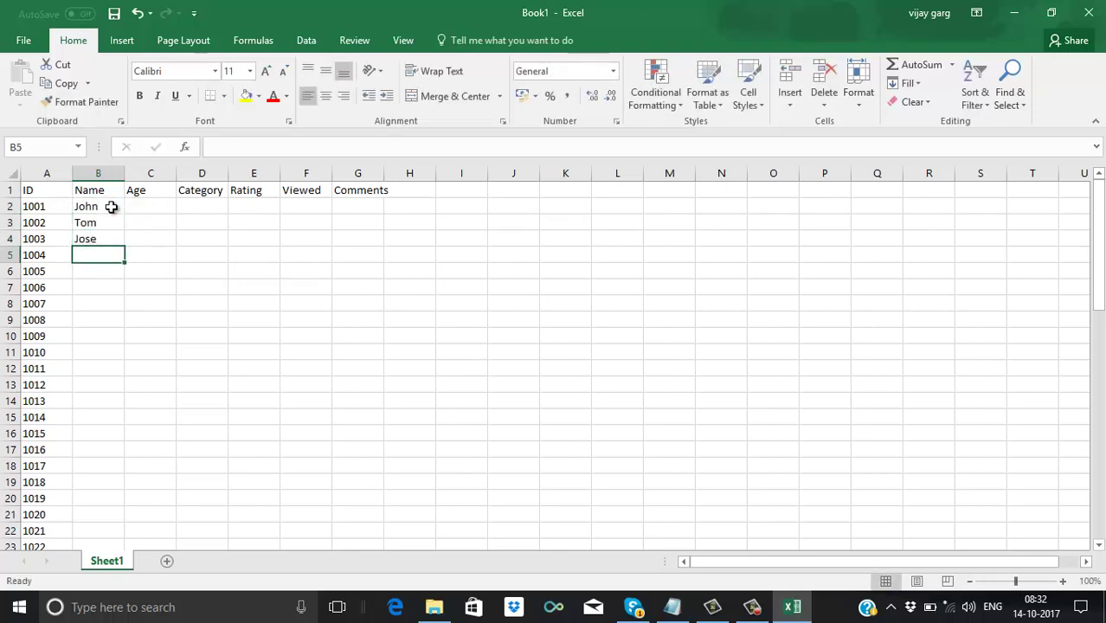
# Enter sample first names for IDs 1004 and 1005 in cells B5 and B6
pyautogui.write('Omar')
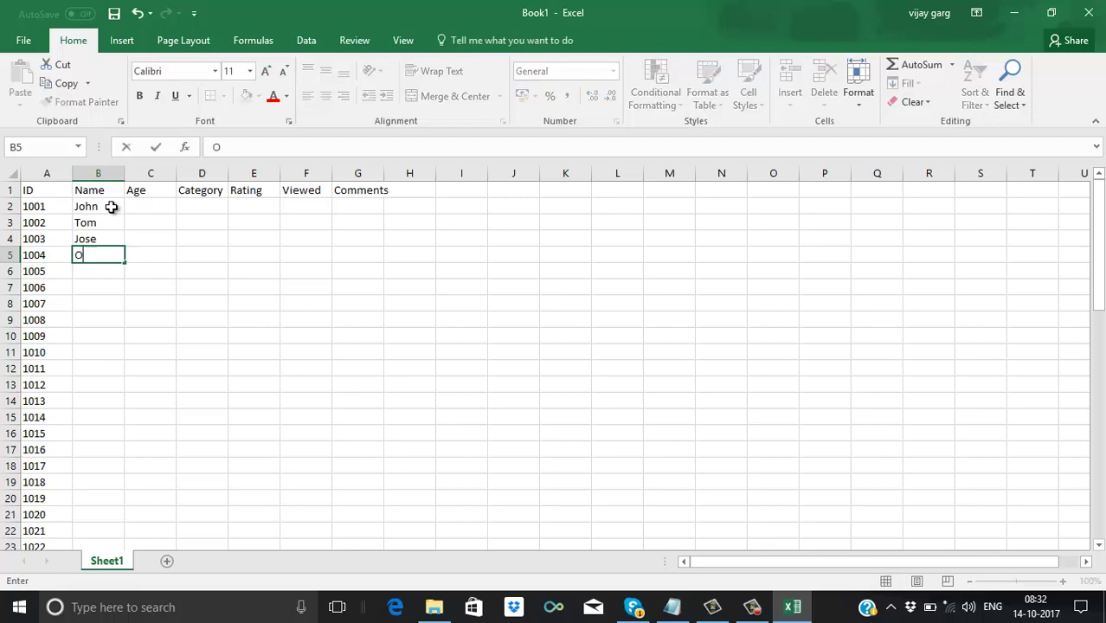
pyautogui.press('BackSpace')
pyautogui.press('BackSpace')
pyautogui.press('BackSpace')
pyautogui.press('BackSpace')
pyautogui.write('Cris')
pyautogui.press('Return')
pyautogui.write('Jin')
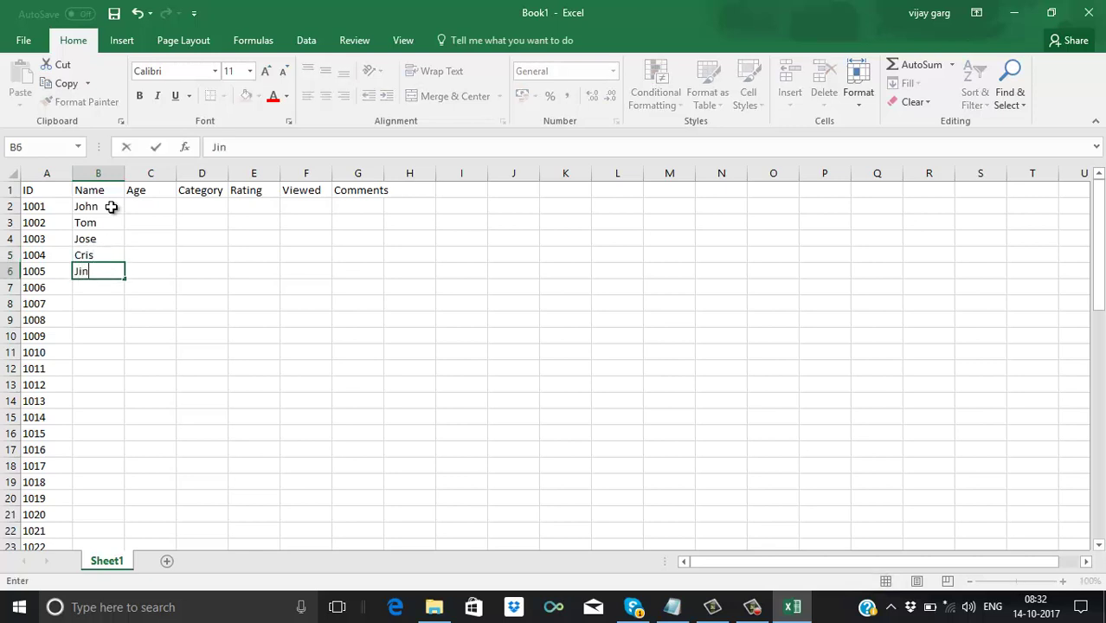
pyautogui.press('Return')
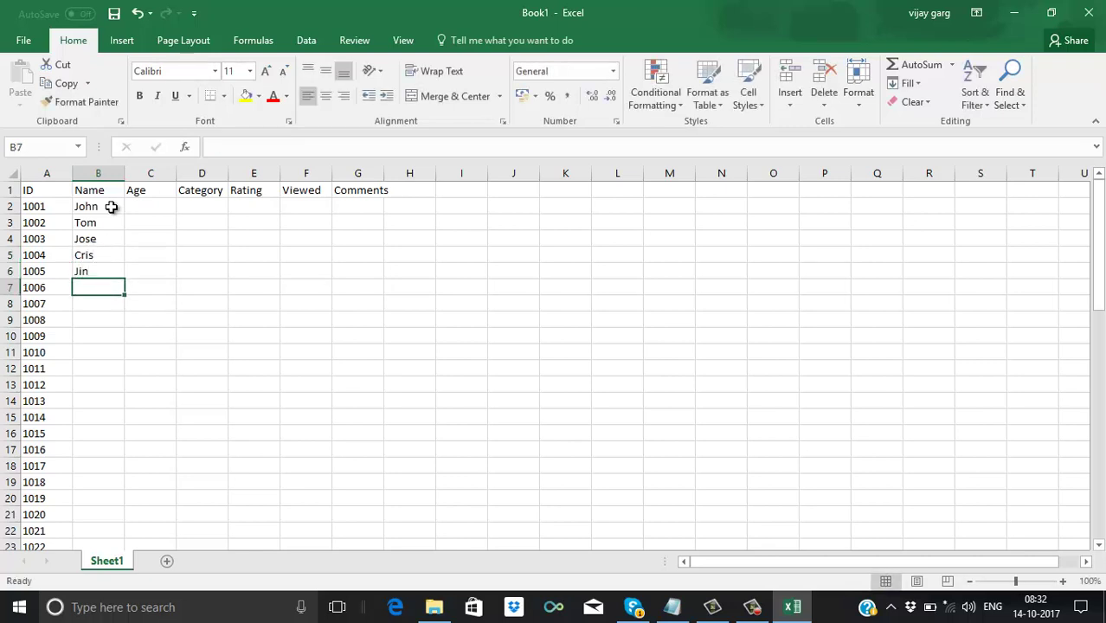
# Enter sample first names for IDs 1006 to 1009 in cells B7 to B10
pyautogui.write('A')
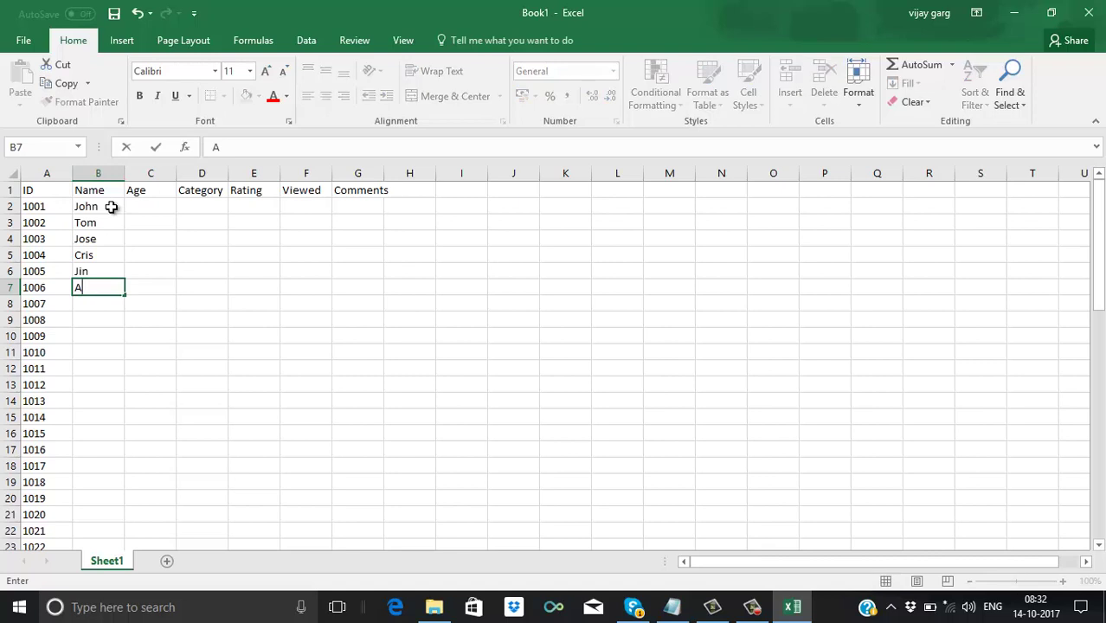
pyautogui.write('akesh')
pyautogui.press('Return')
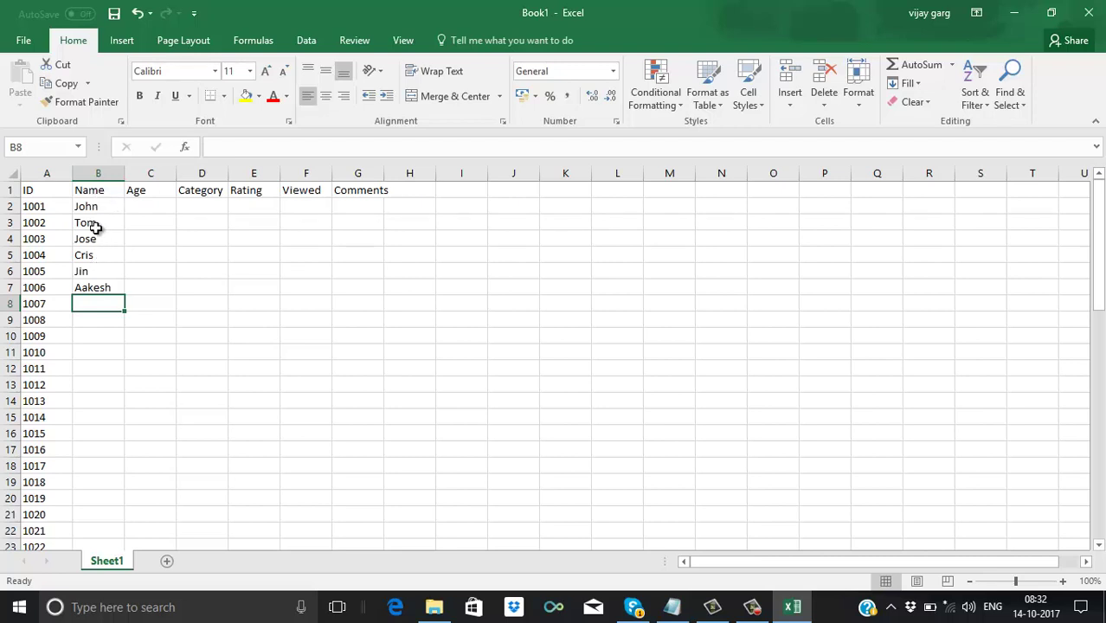
pyautogui.write('Sarvesh')
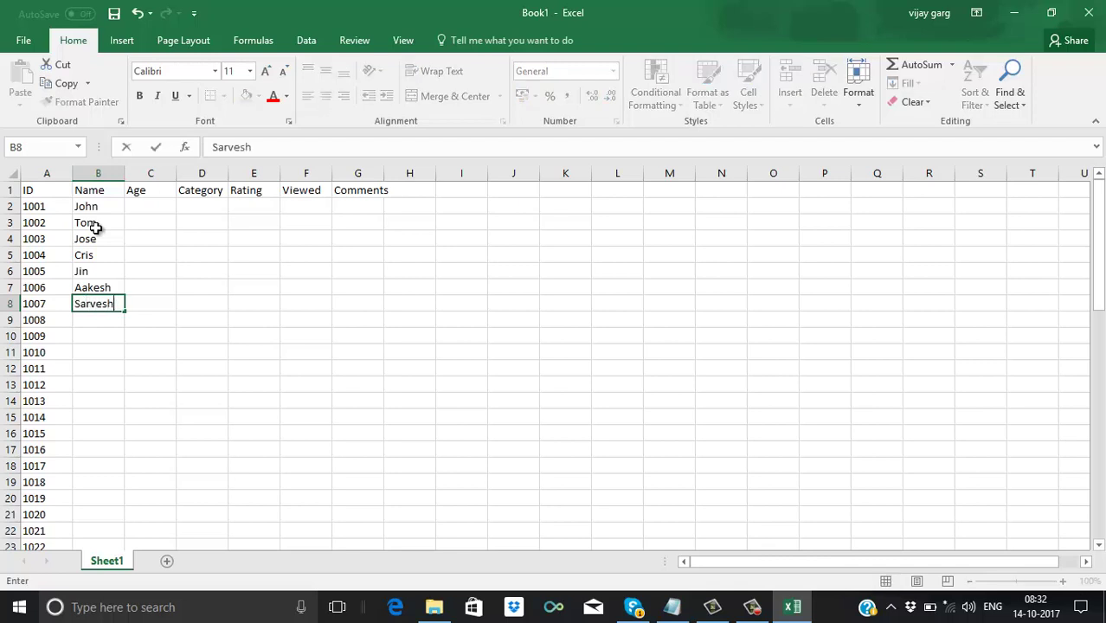
pyautogui.press('Return')
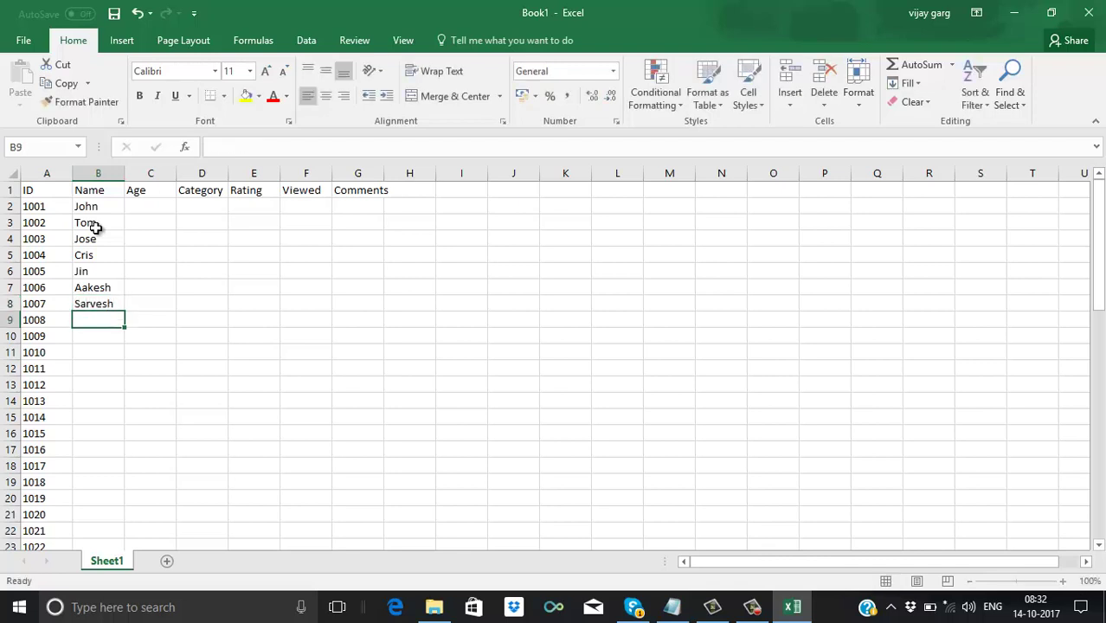
pyautogui.write('Ab')
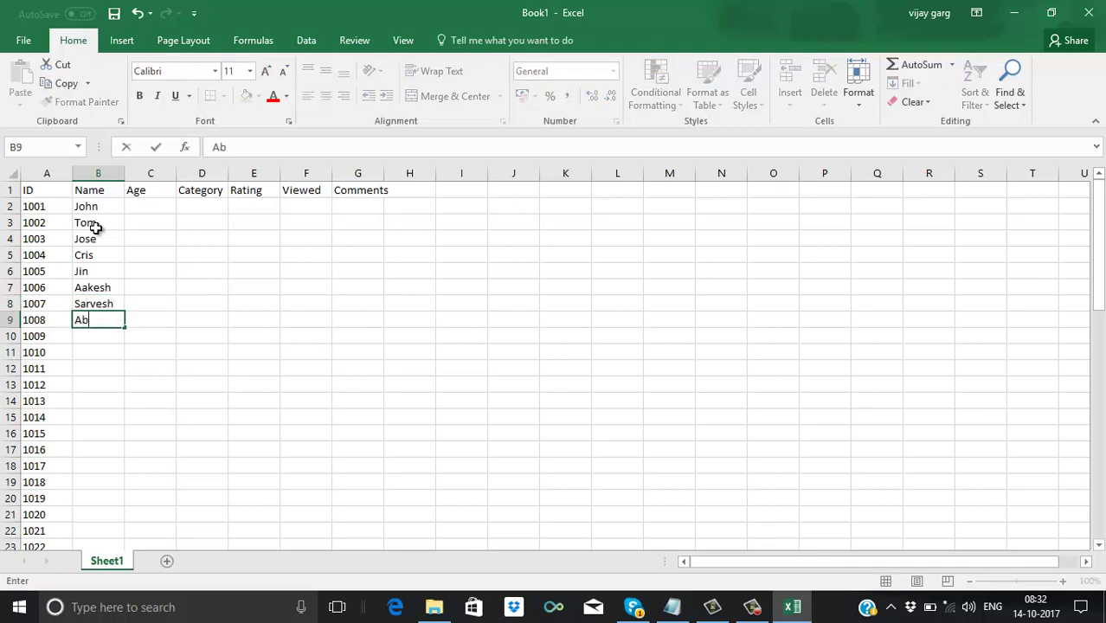
pyautogui.write('hishek')
pyautogui.press('Return')
pyautogui.write('Sheetal')
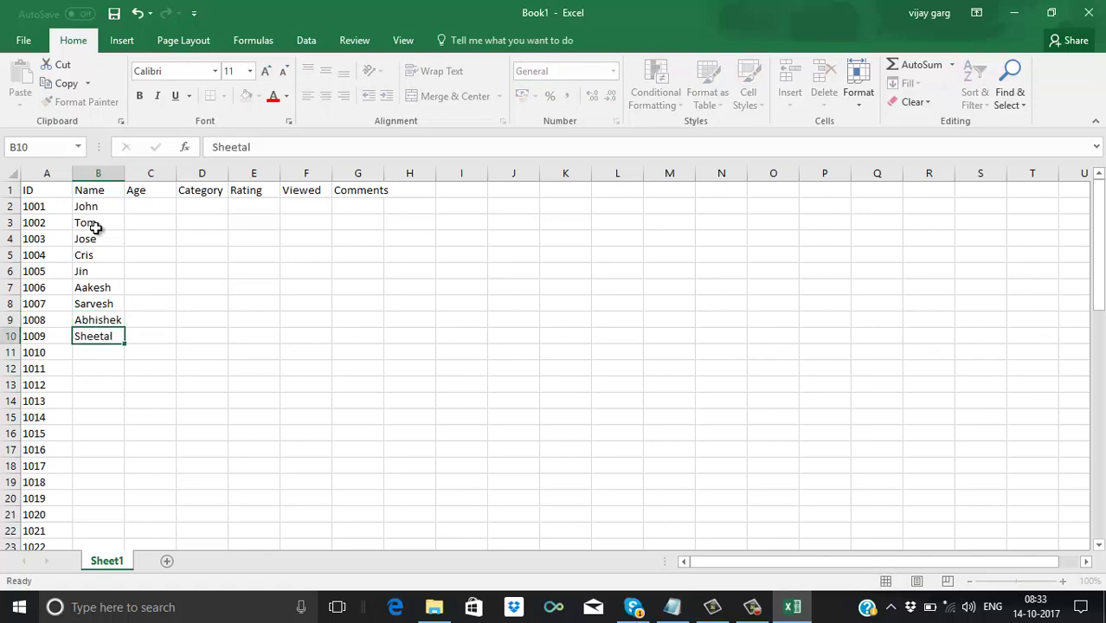
pyautogui.press('Return')
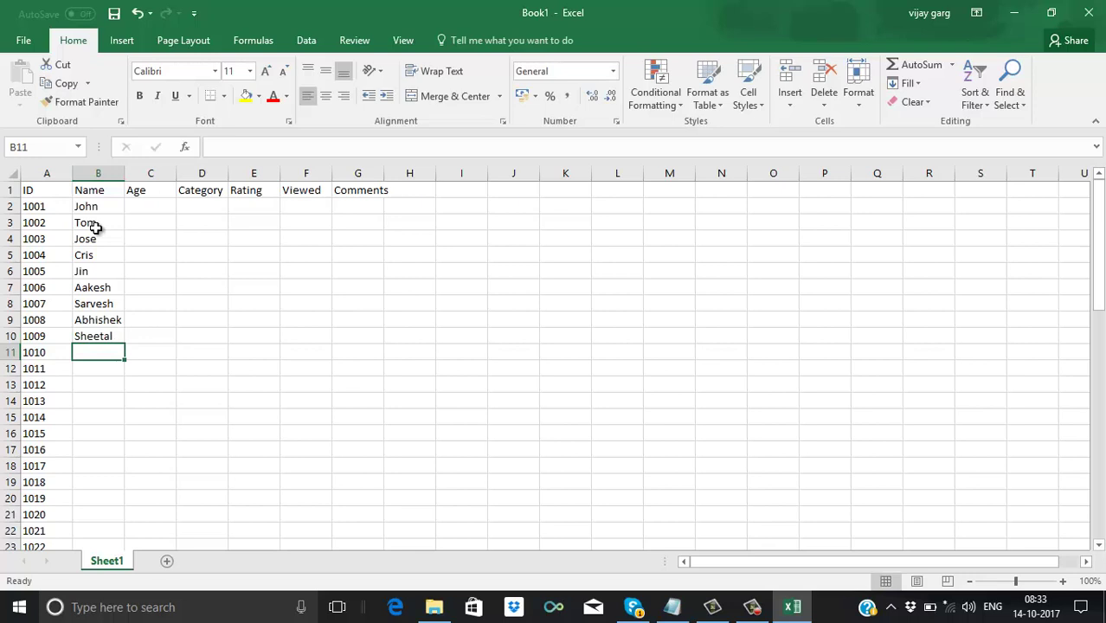
# Enter sample first names for IDs 1010 to 1013 in cells B11 to B14
pyautogui.write('Amit')
pyautogui.press('Return')
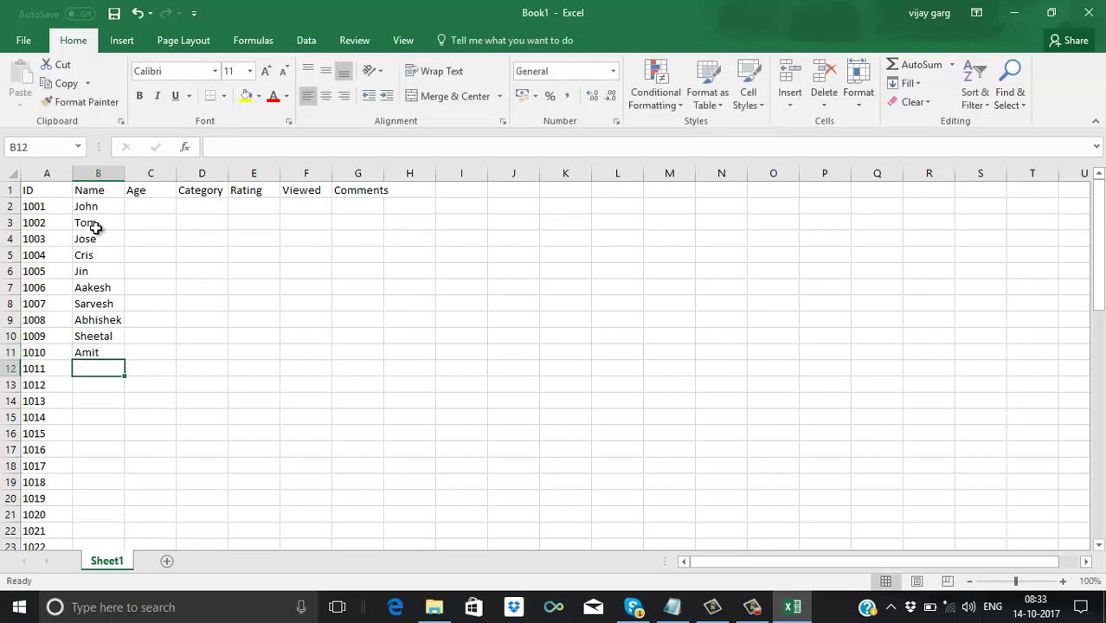
pyautogui.write('Nage')
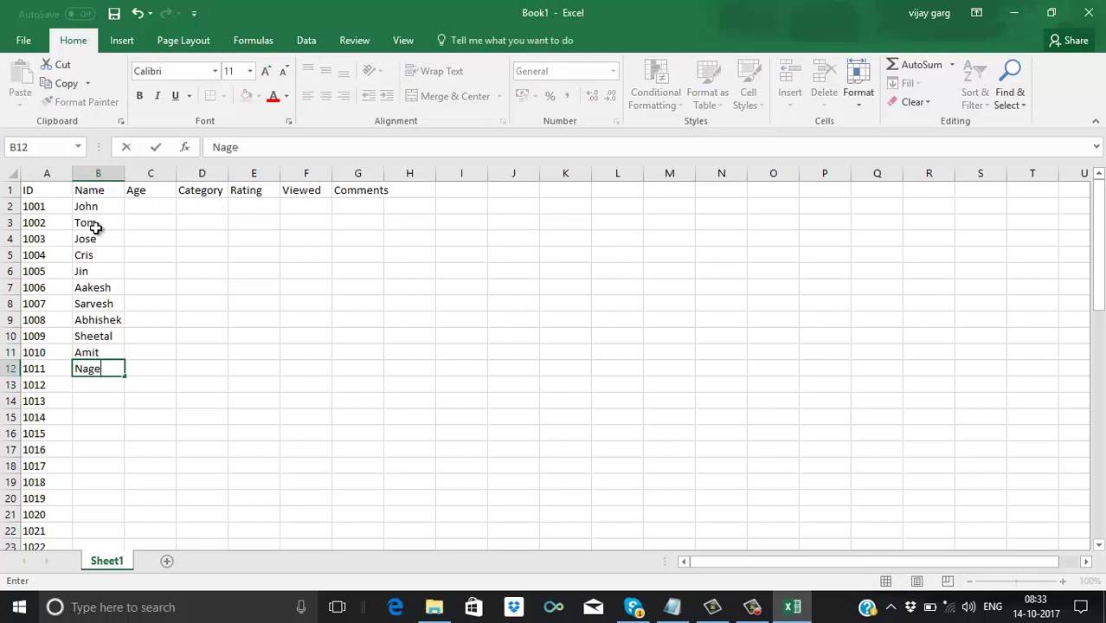
pyautogui.write('ndra')
pyautogui.press('Return')
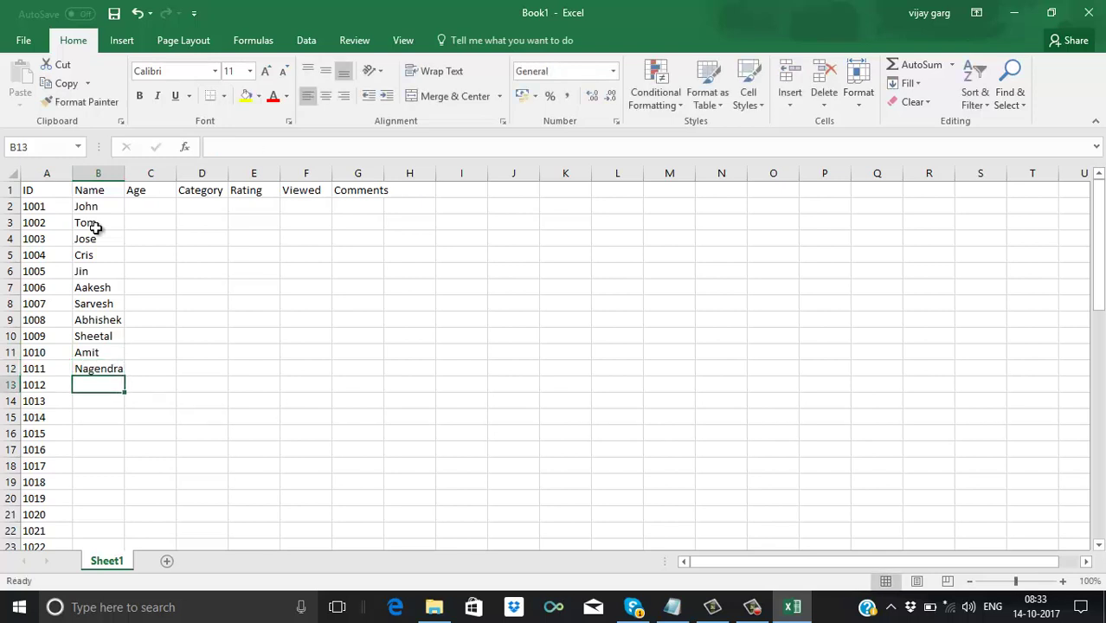
pyautogui.write('Pawan')
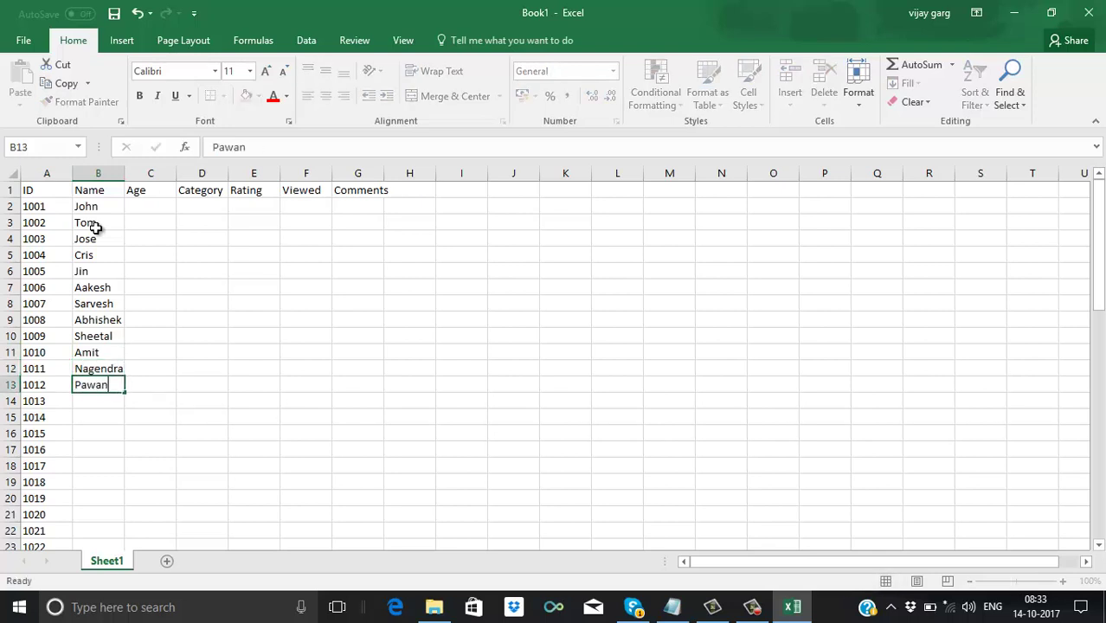
pyautogui.press('Return')
pyautogui.write('Rahul')
pyautogui.press('Return')
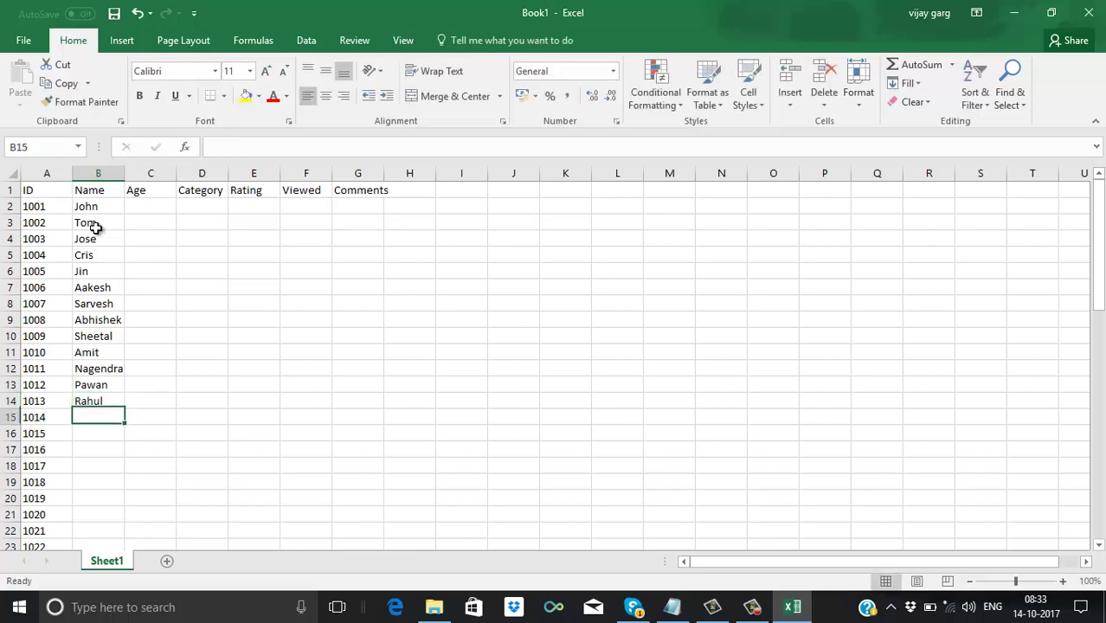
# Enter sample first names for IDs 1014 to 1016 in cells B15 to B17
pyautogui.write('Bhan')
pyautogui.write('u')
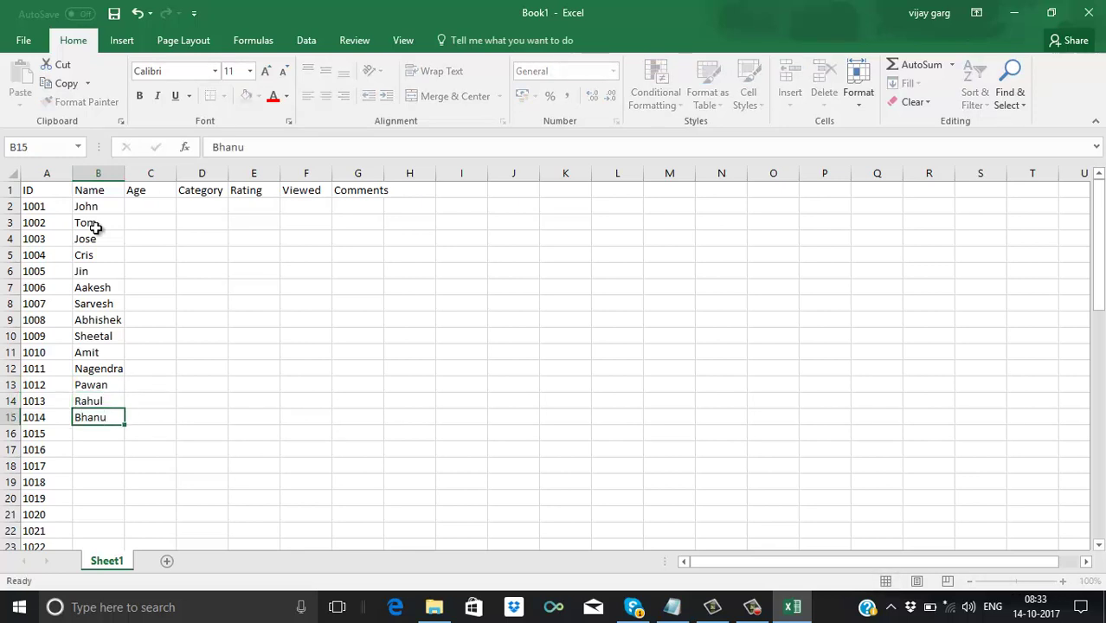
pyautogui.press('Return')
pyautogui.write('Cris')
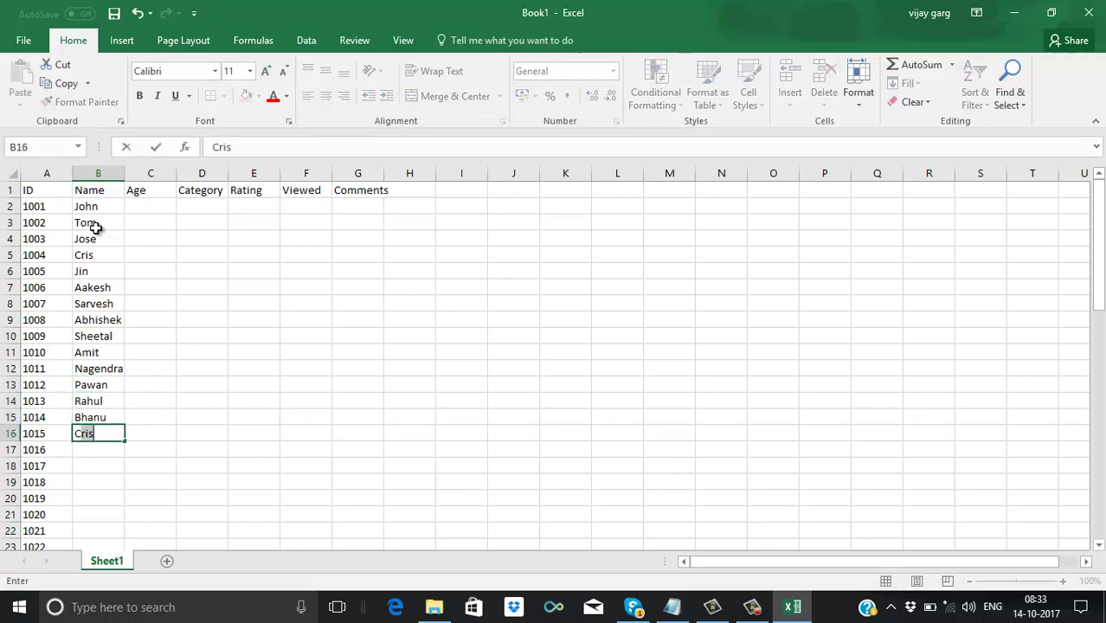
pyautogui.write('handrajit')
pyautogui.press('Return')
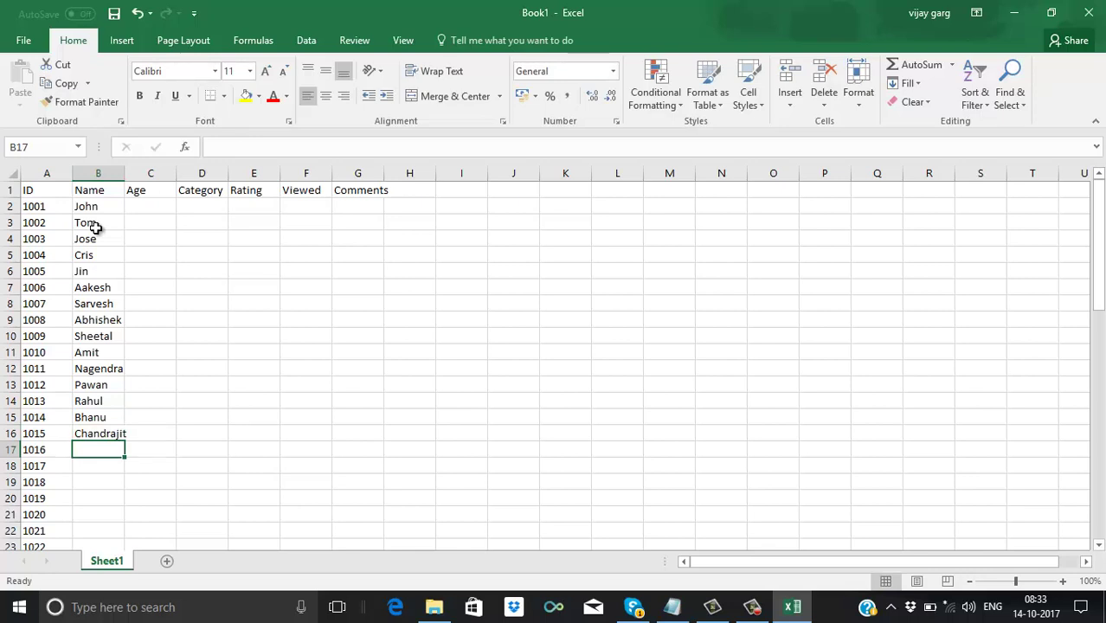
pyautogui.write('Gagan')
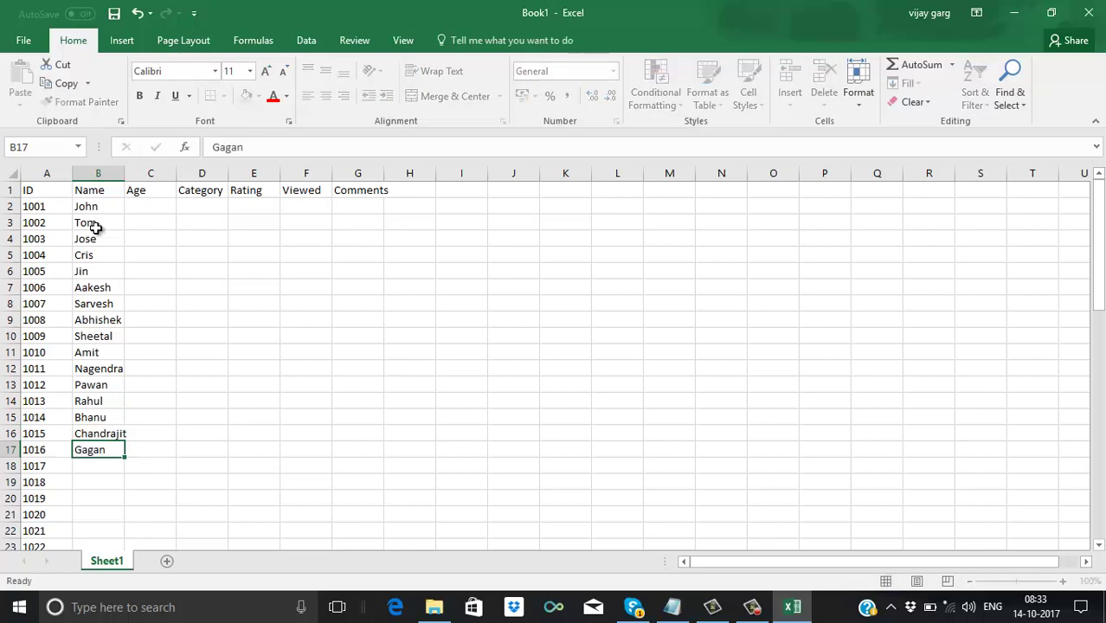
pyautogui.press('Return')
# Enter sample first names for IDs 1017 to 1019 in cells B18 to B20
pyautogui.write('Prav')
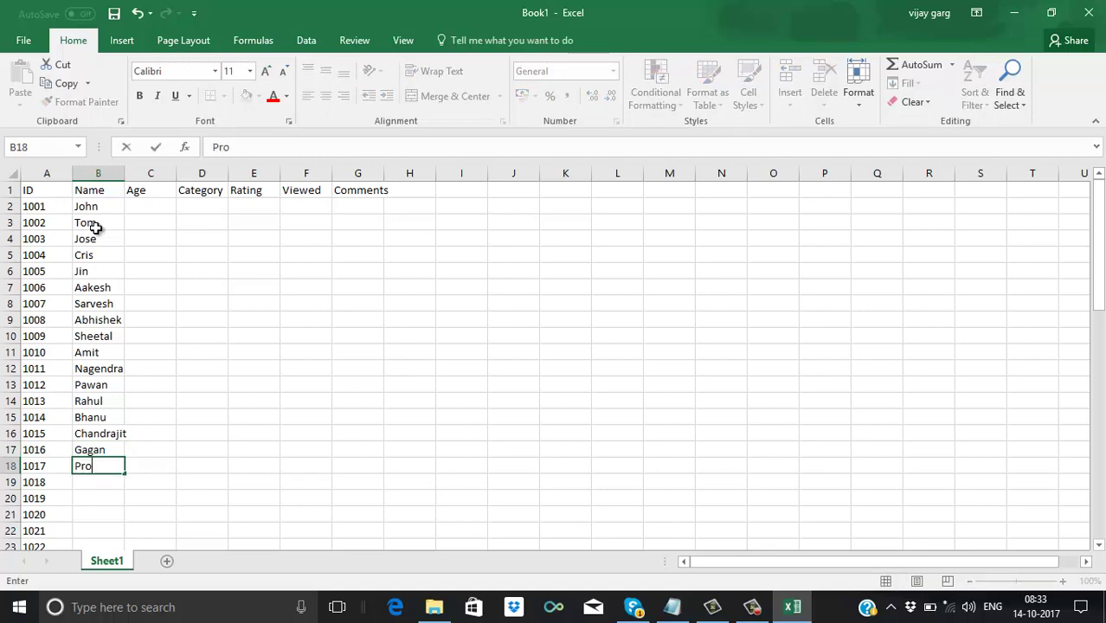
pyautogui.press('BackSpace')
pyautogui.press('BackSpace')
pyautogui.write('iya')
pyautogui.press('Return')
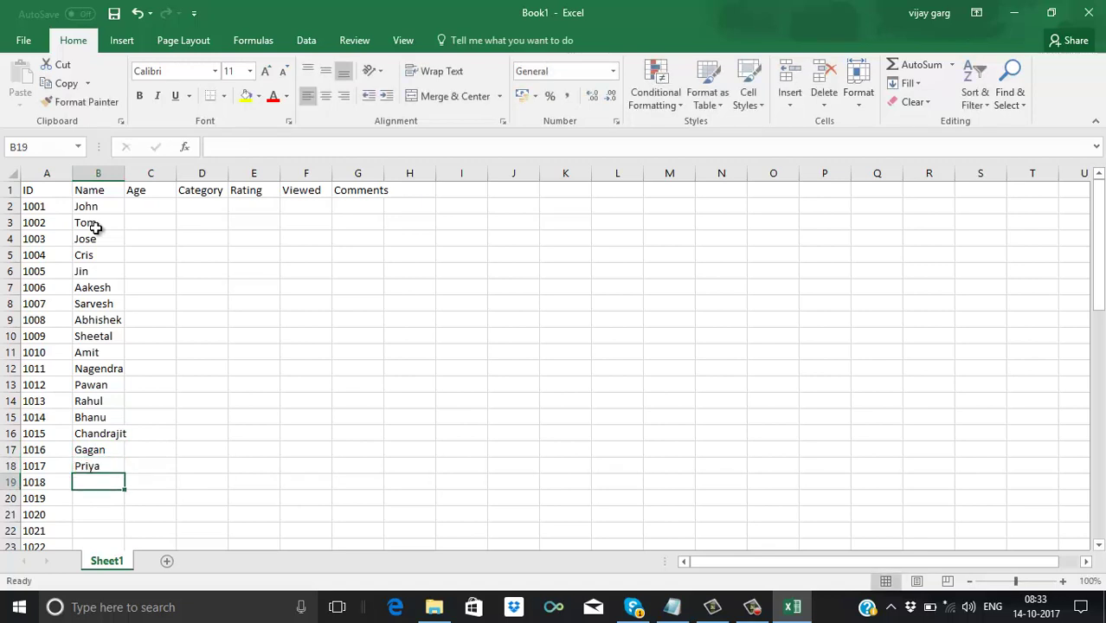
pyautogui.write('Vijay')
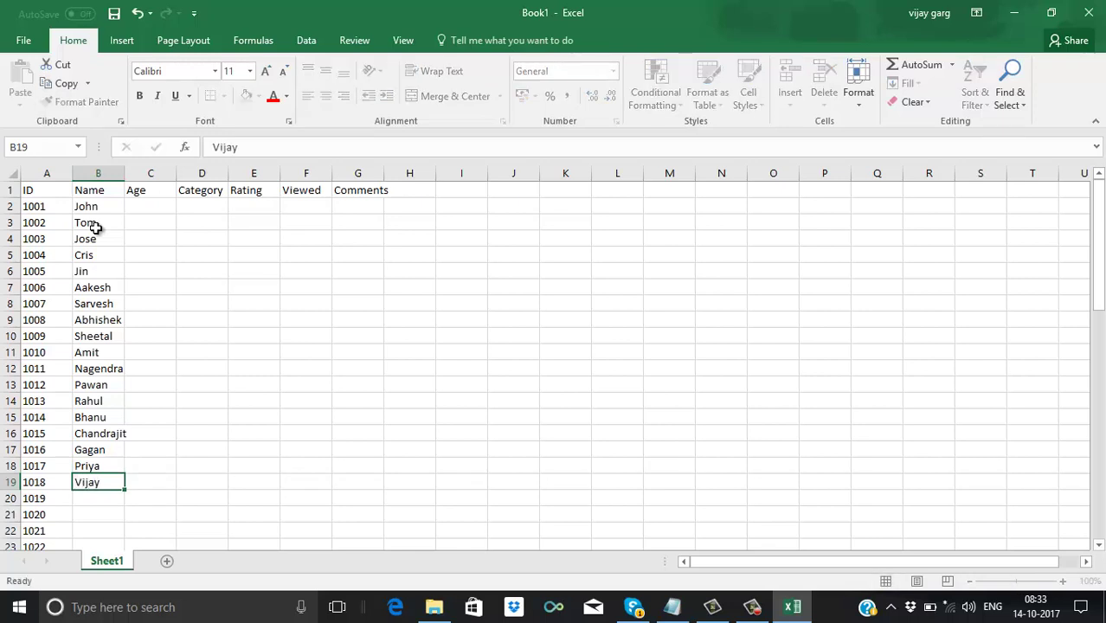
pyautogui.press('Return')
pyautogui.write('Shal')
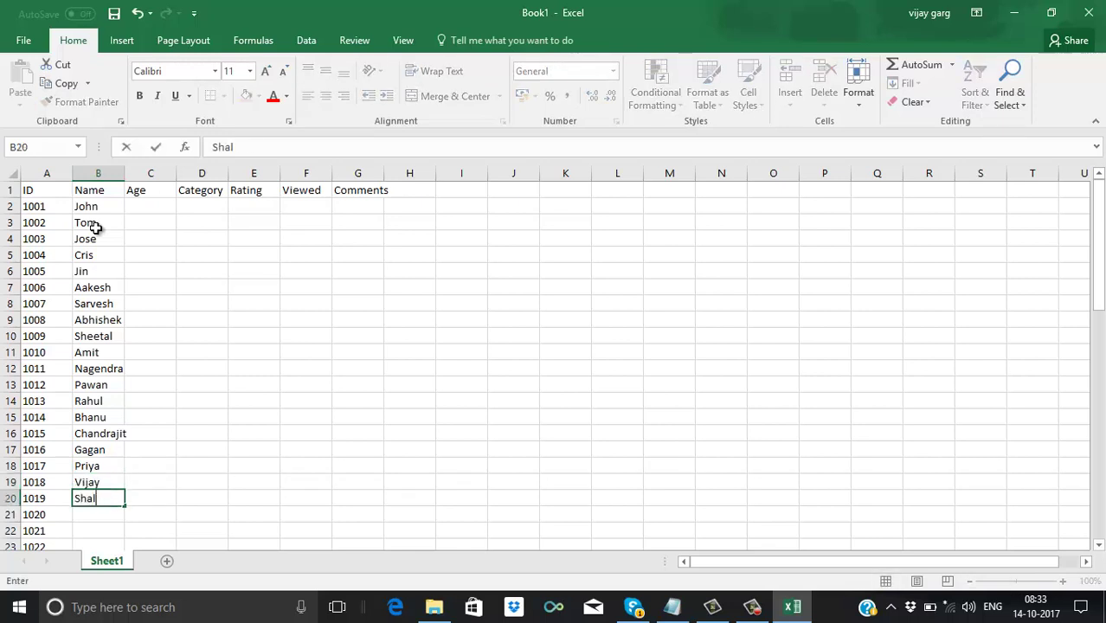
pyautogui.write('lendra')
pyautogui.press('Return')
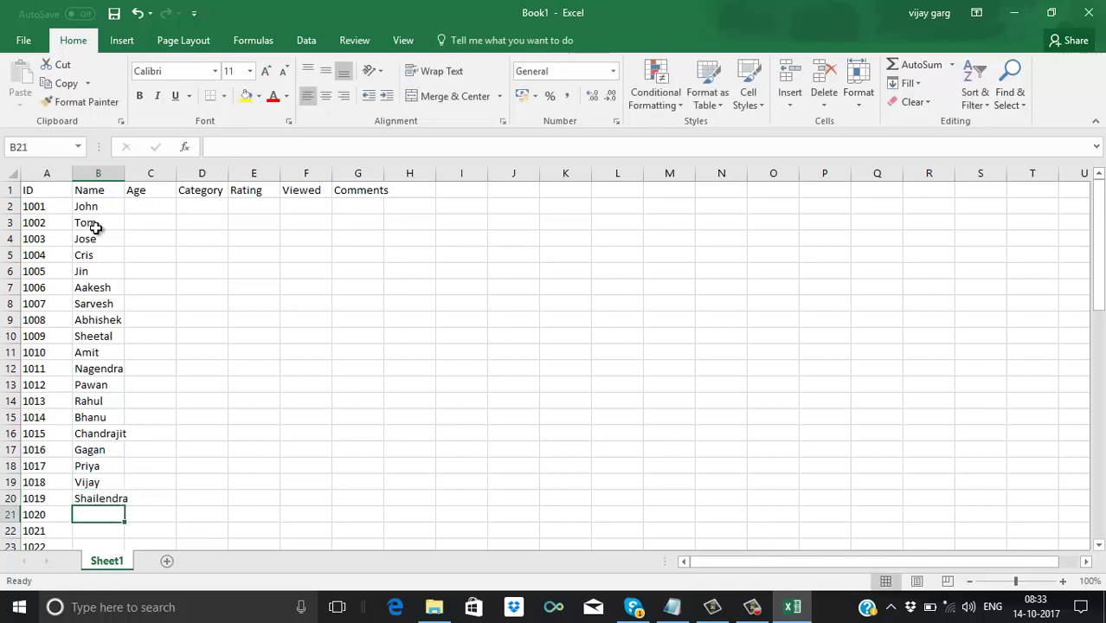
# Enter sample first names for IDs 1020 to 1022 in cells B21 to B23
pyautogui.write('Prakhar')
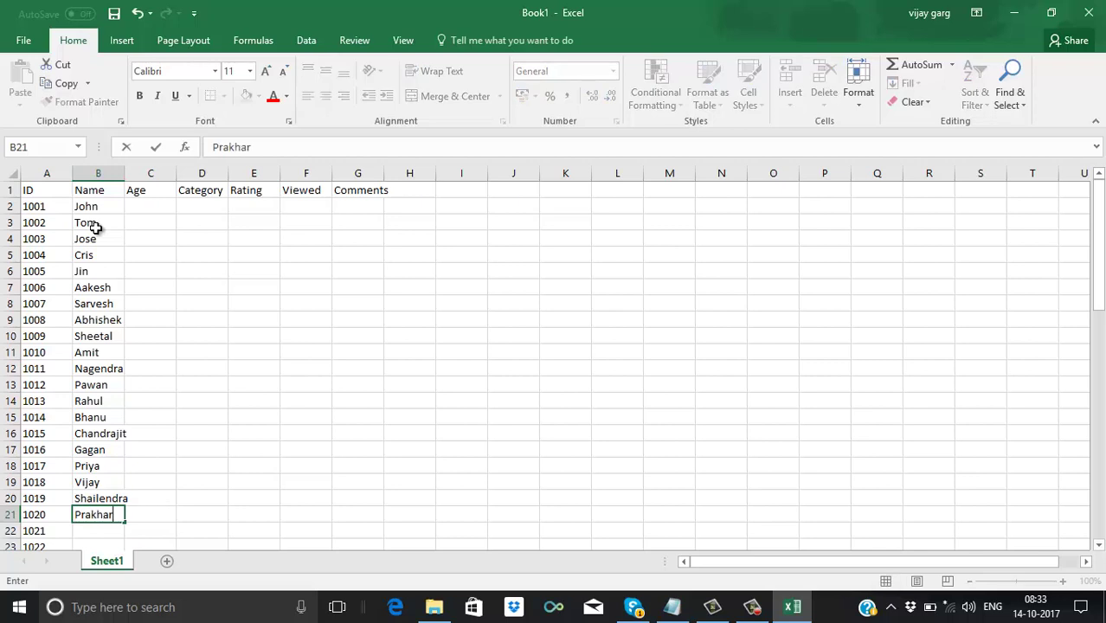
pyautogui.press('Return')
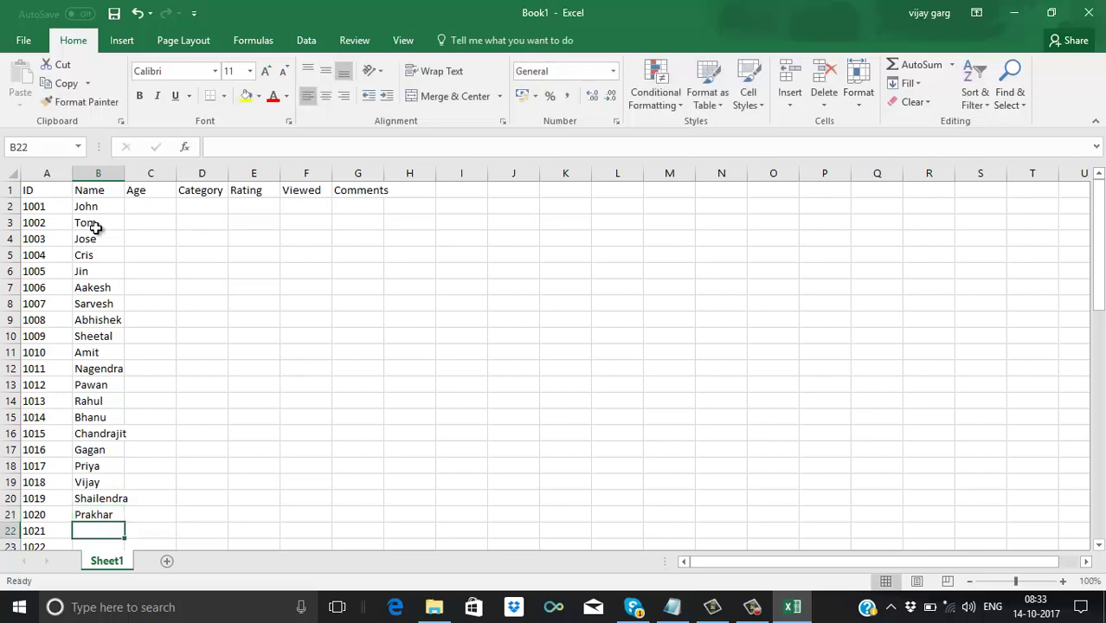
pyautogui.write('Navneet')
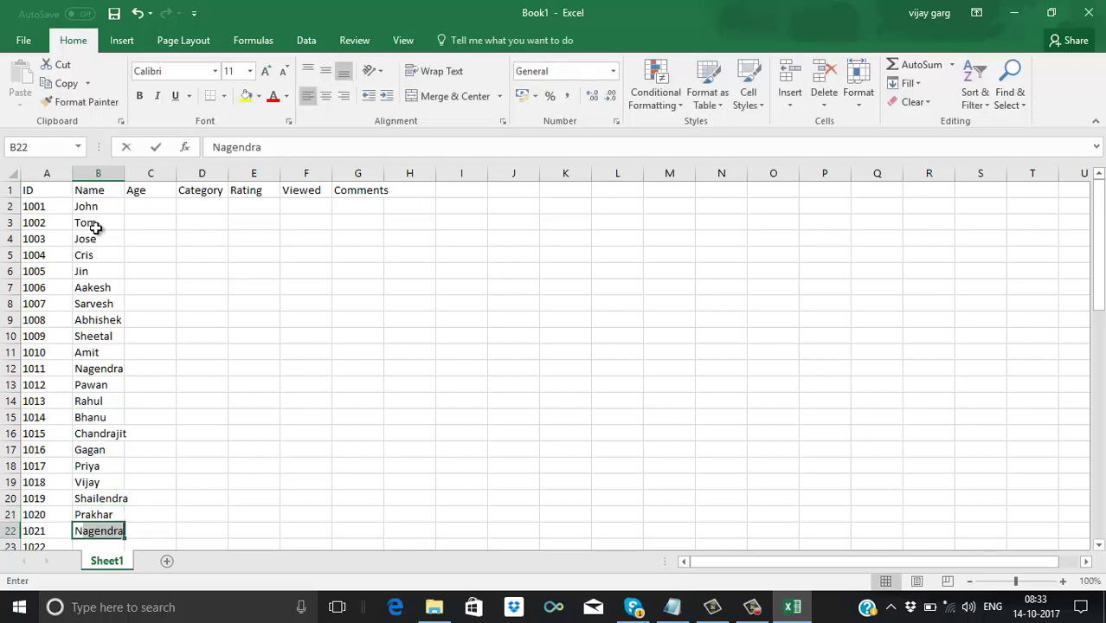
pyautogui.press('Return')
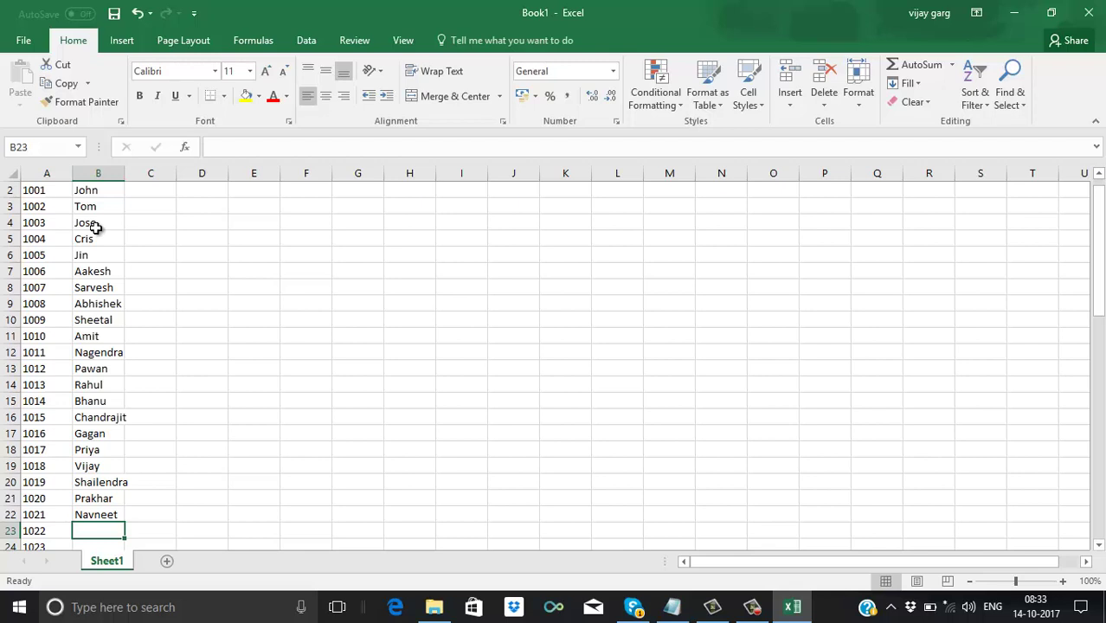
pyautogui.write('S')
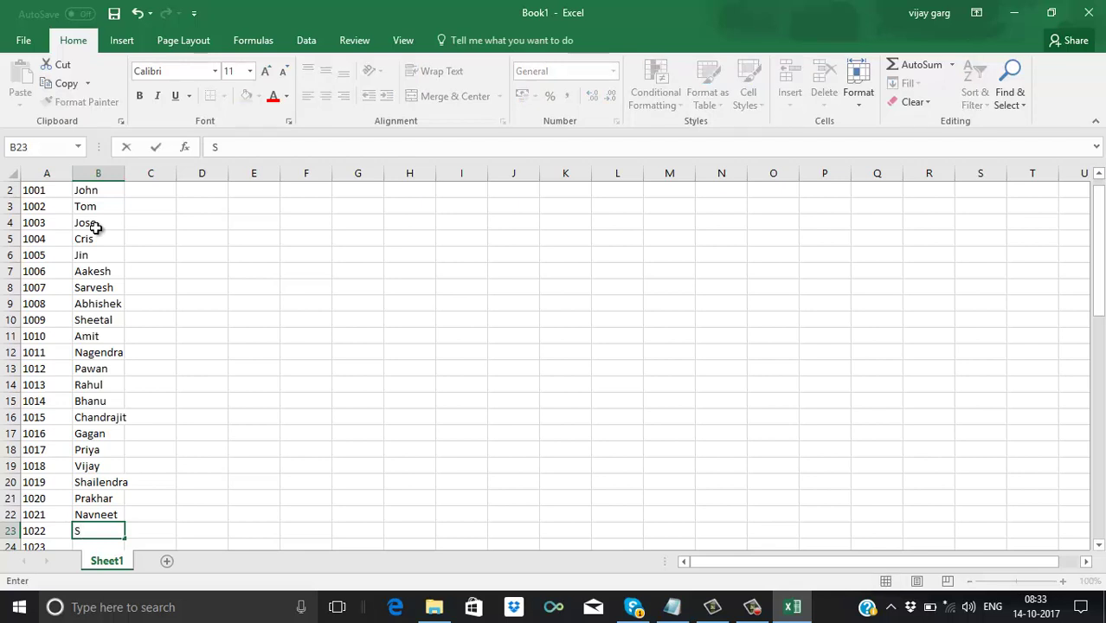
pyautogui.write('angeeta')
pyautogui.press('Return')
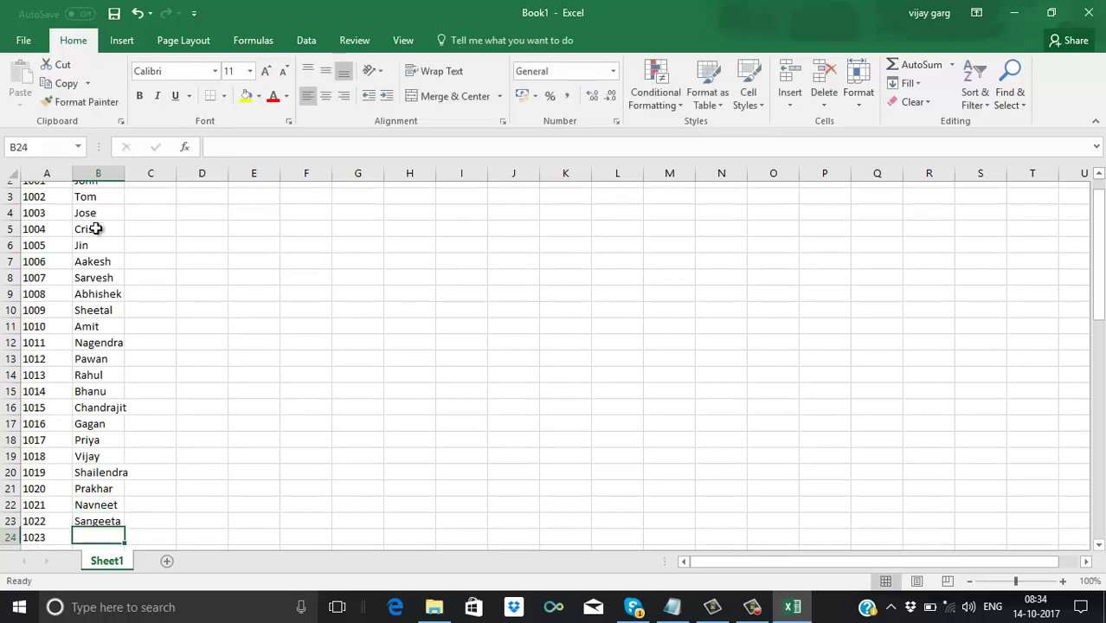
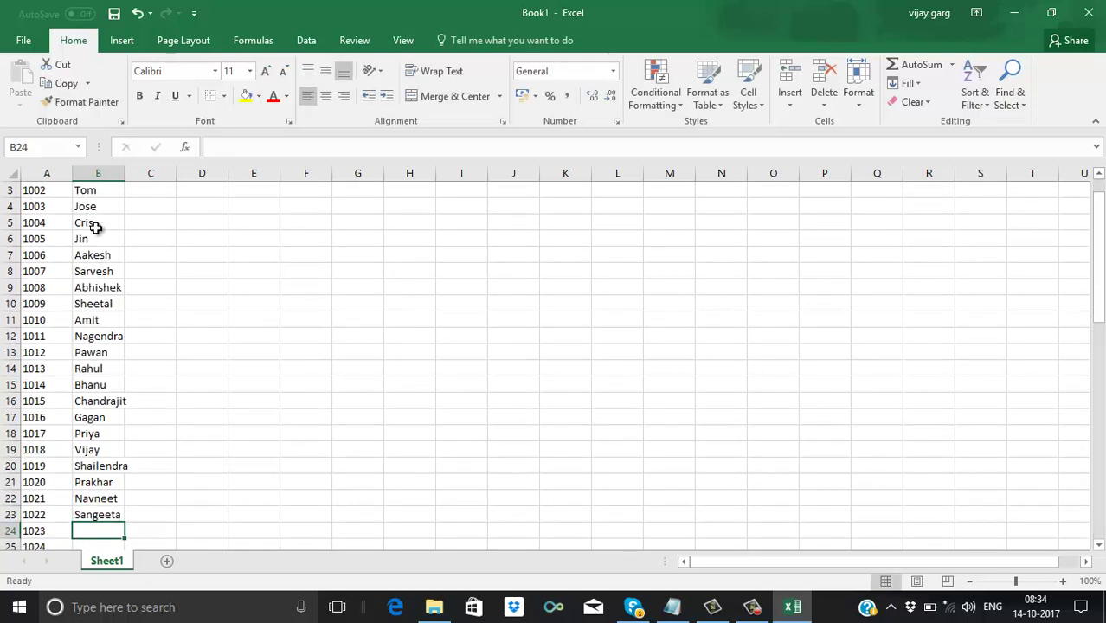
# Enter sample first names for IDs 1023 to 1026 in cells B24 to B27
pyautogui.write('Tim')
pyautogui.press('Return')
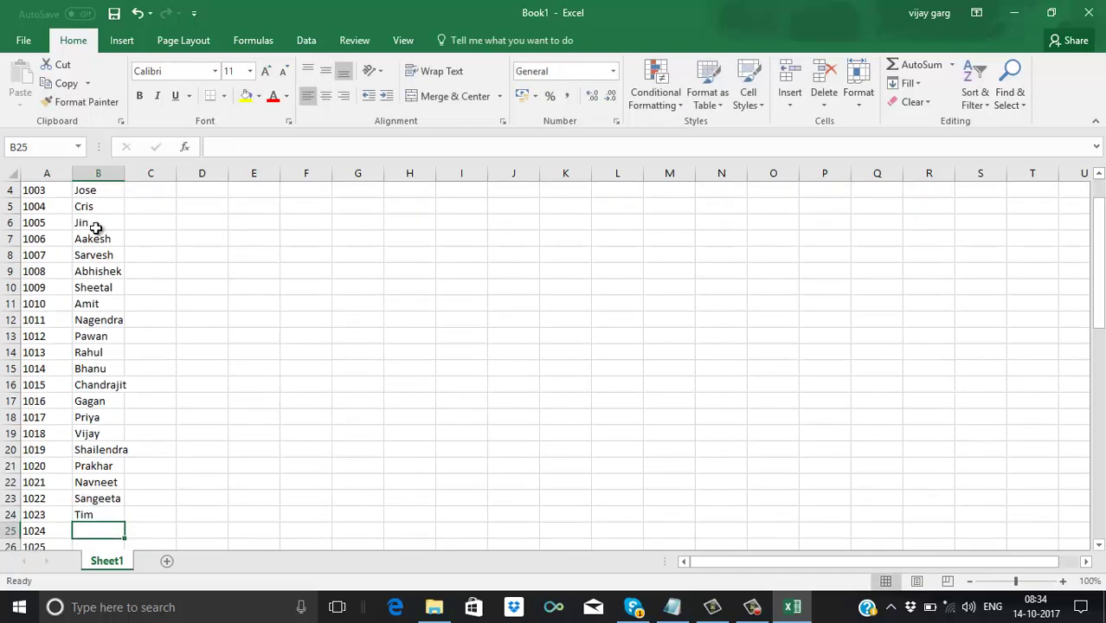
pyautogui.write('Ramesh')
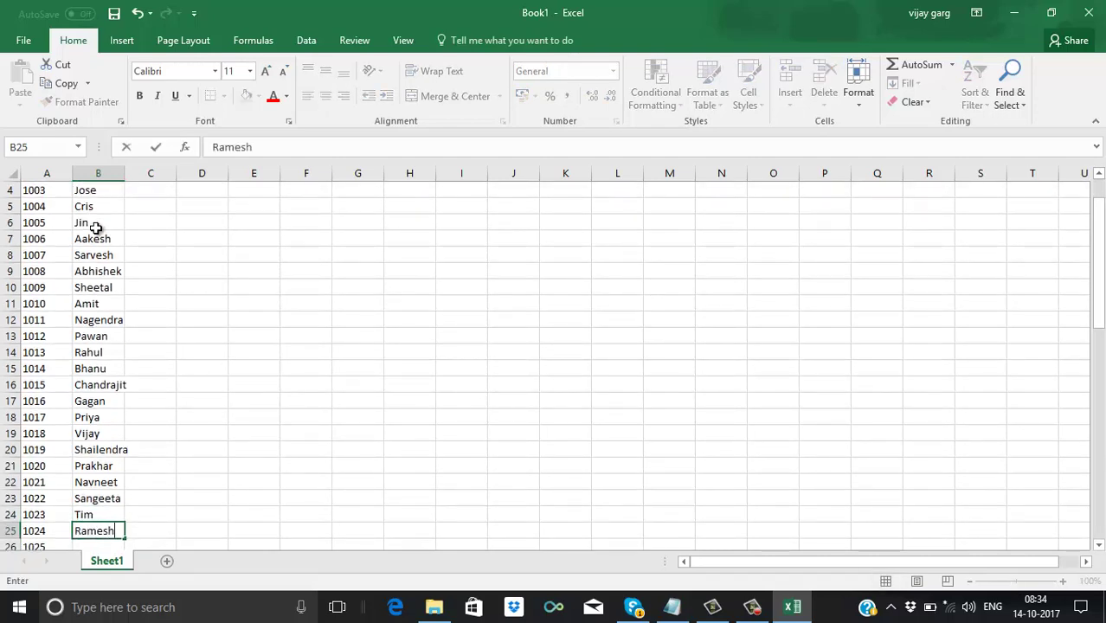
pyautogui.press('Return')
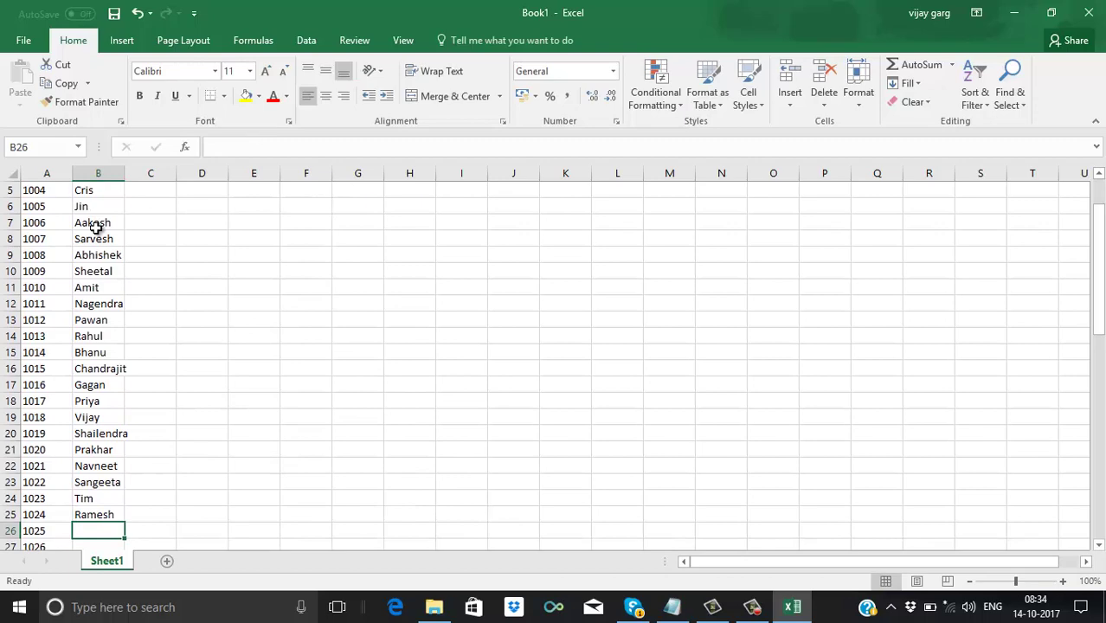
pyautogui.write('Eddy')
pyautogui.press('Return')
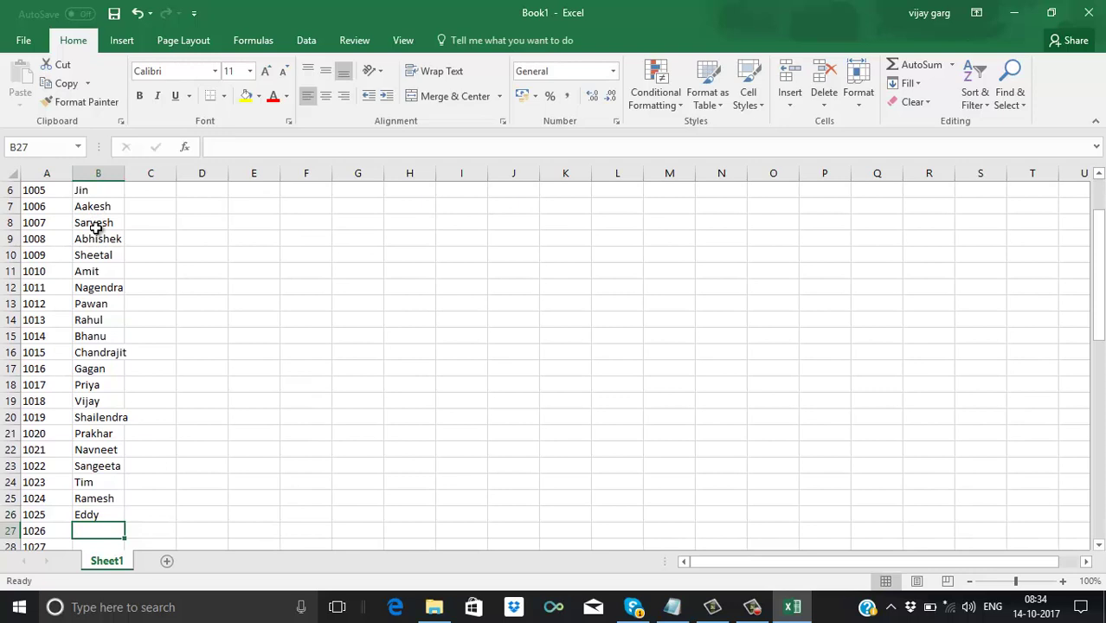
pyautogui.write('Silvana')
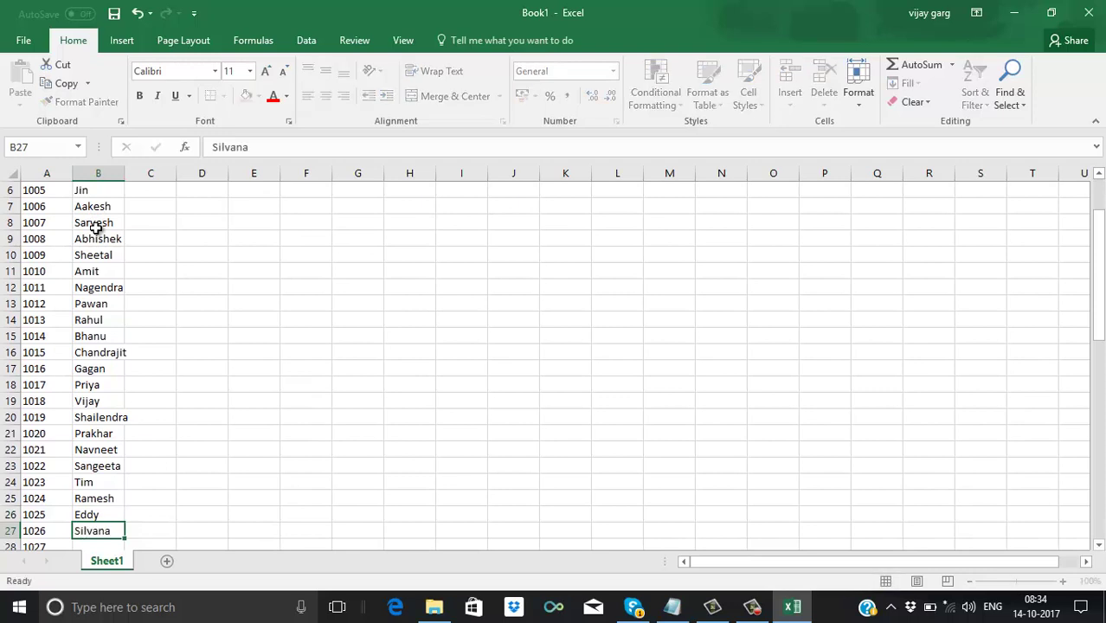
pyautogui.press('Return')
# Enter a sample first name for ID 1027 in cell B28 and correct the spelling of its ending
pyautogui.write('Besy')
pyautogui.press('Return')
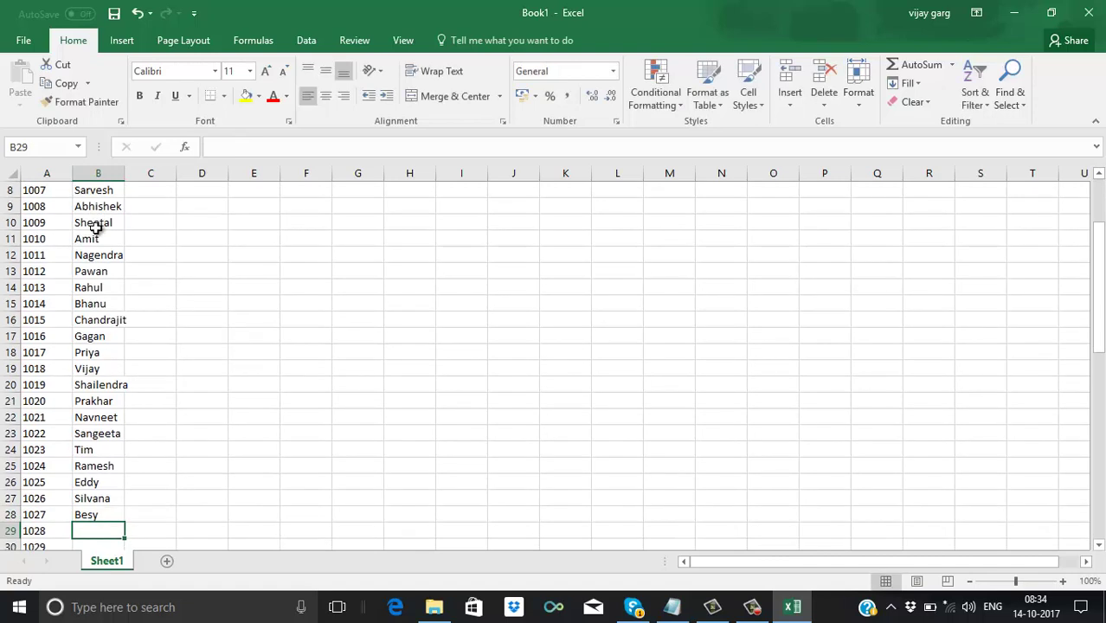
pyautogui.press('Up')
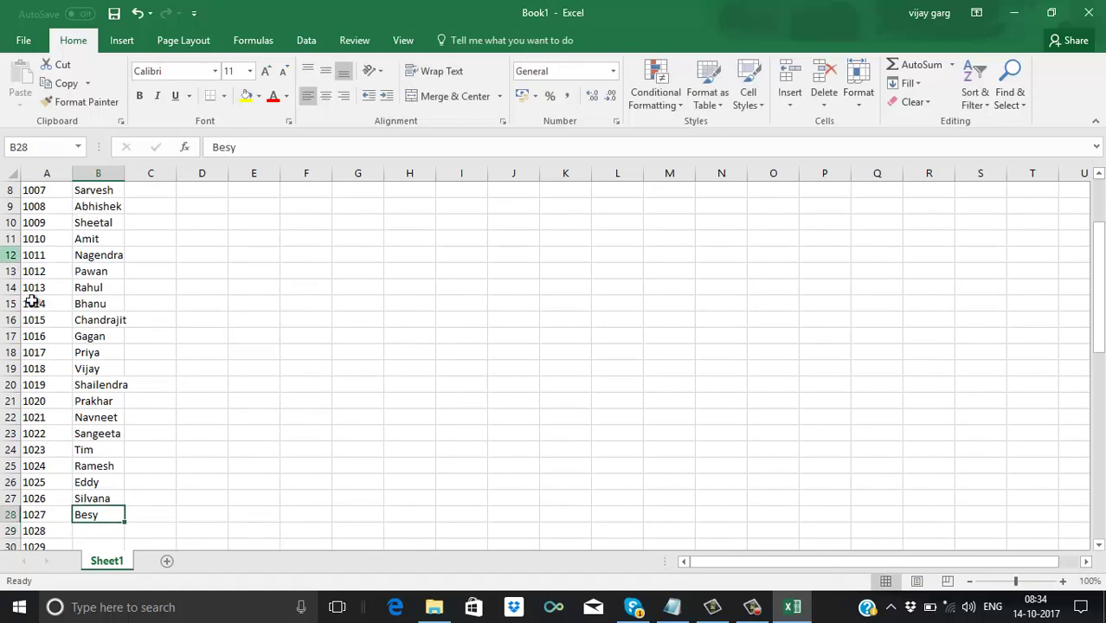
pyautogui.doubleClick(103, 516)
pyautogui.press('BackSpace')
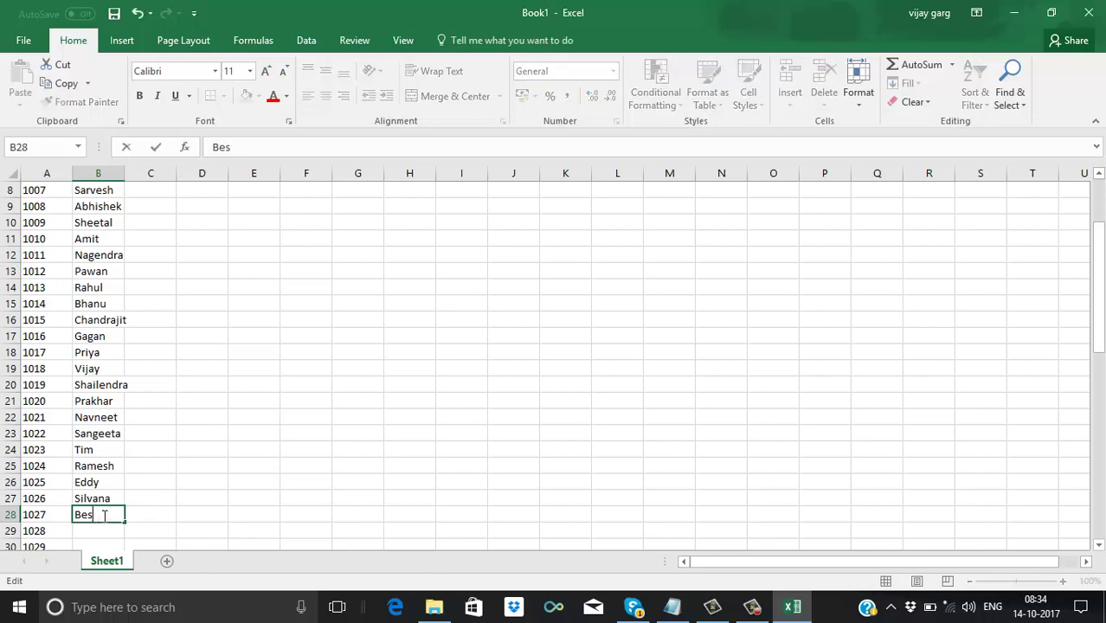
pyautogui.write('sie')
pyautogui.press('Return')
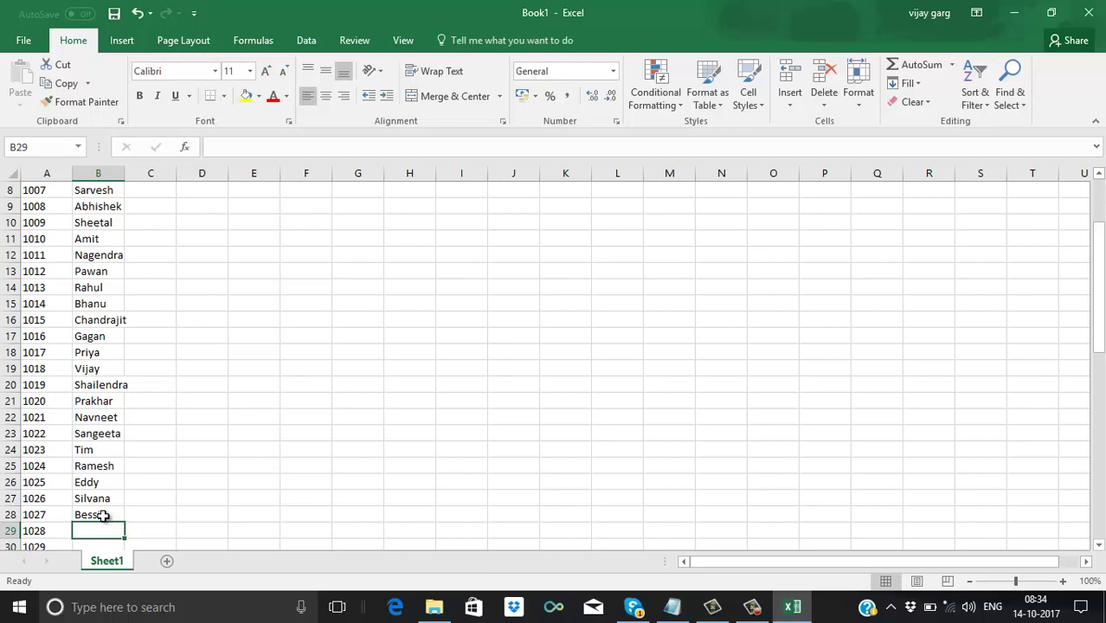
# Enter sample first names for IDs 1028 to 1030 in cells B29 to B31
pyautogui.write('Usha')
pyautogui.press('Return')
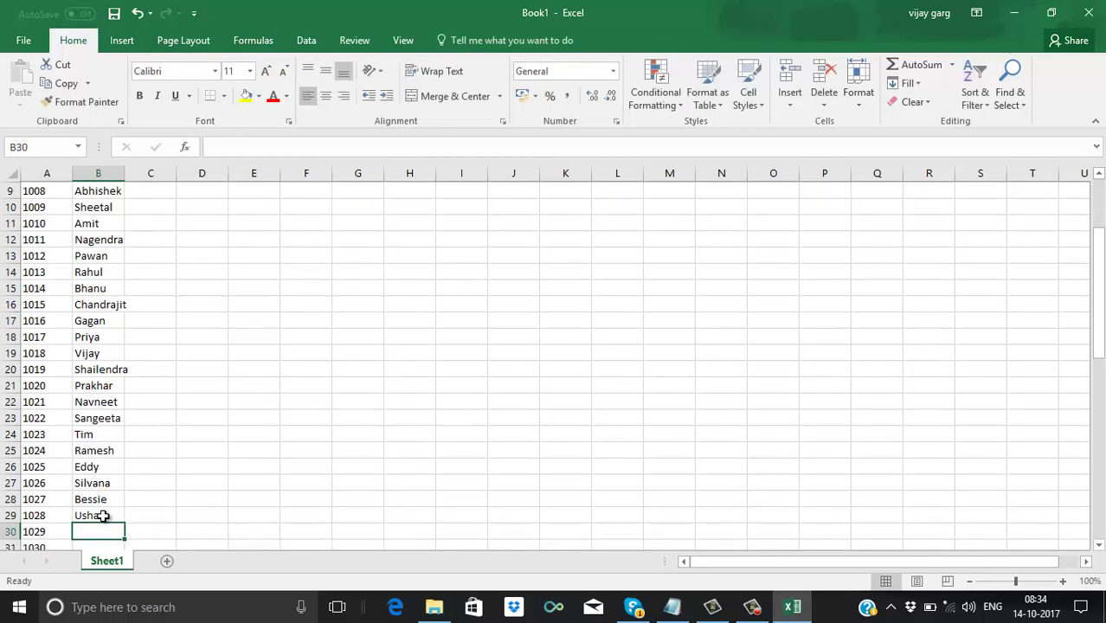
pyautogui.write('Kiran')
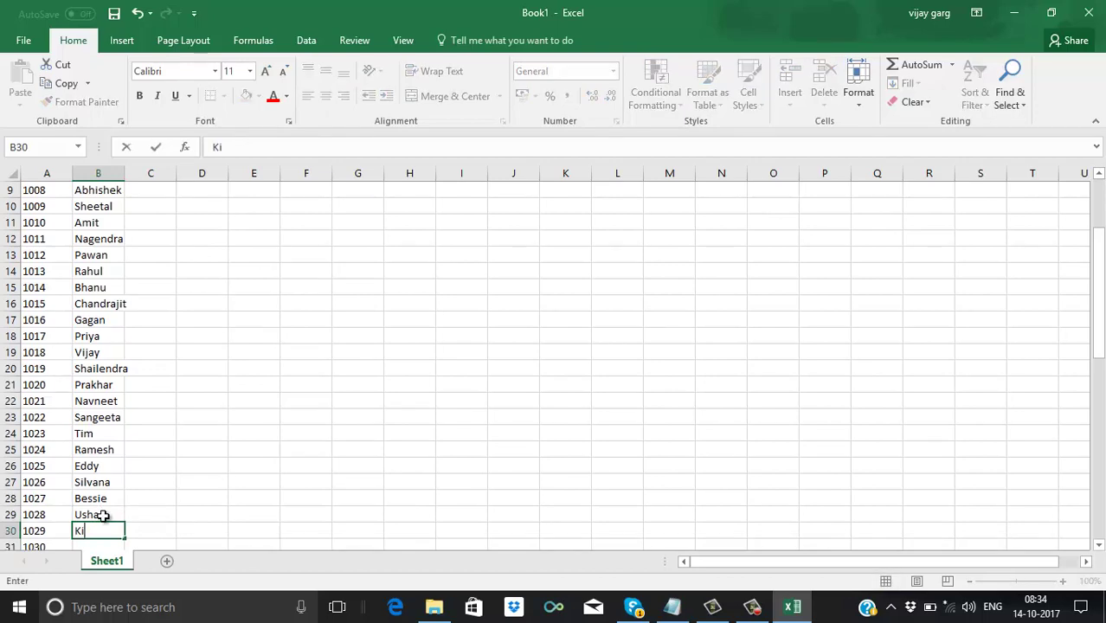
pyautogui.press('Return')
pyautogui.write('Neelam')
pyautogui.press('Return')
# Enter sample first names for IDs 1031 to 1034 in cells B32 to B35
pyautogui.write('Ankit')
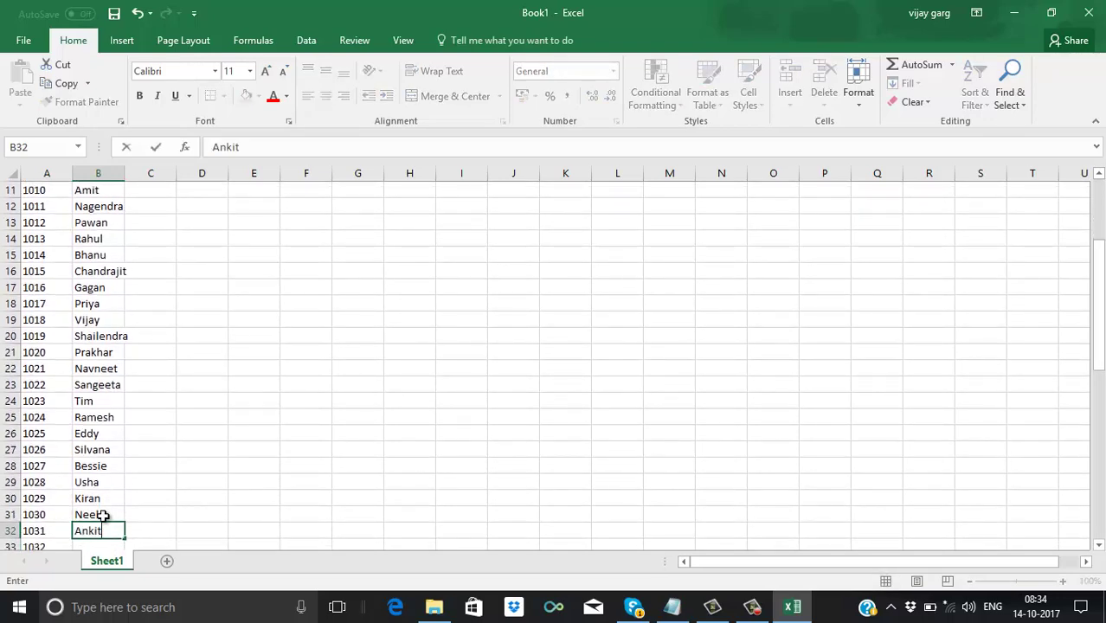
pyautogui.press('Return')
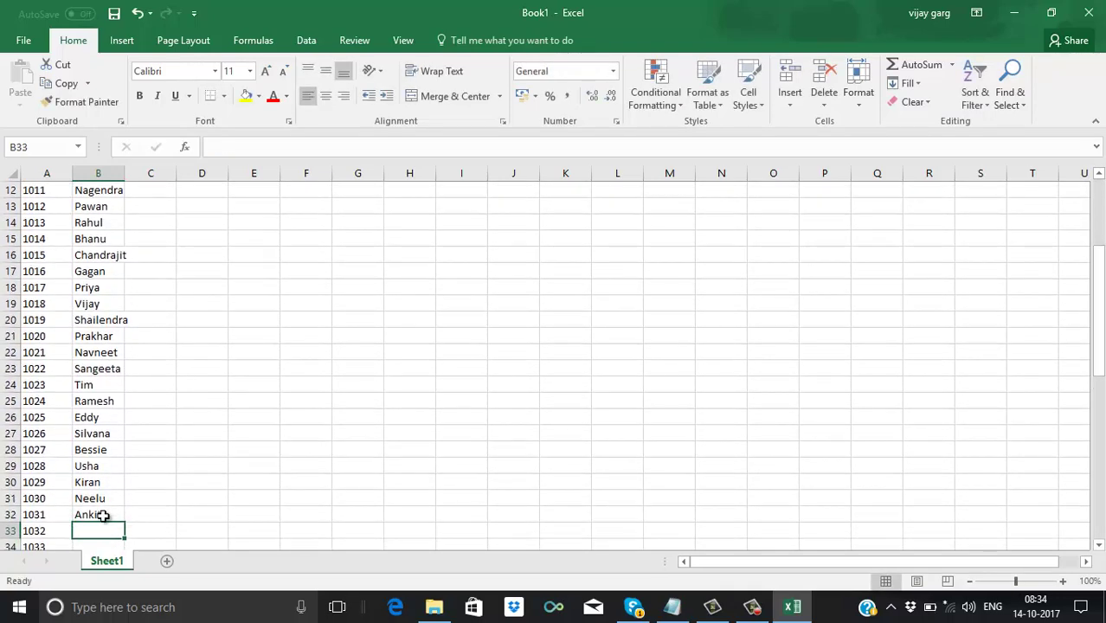
pyautogui.write('Prachi')
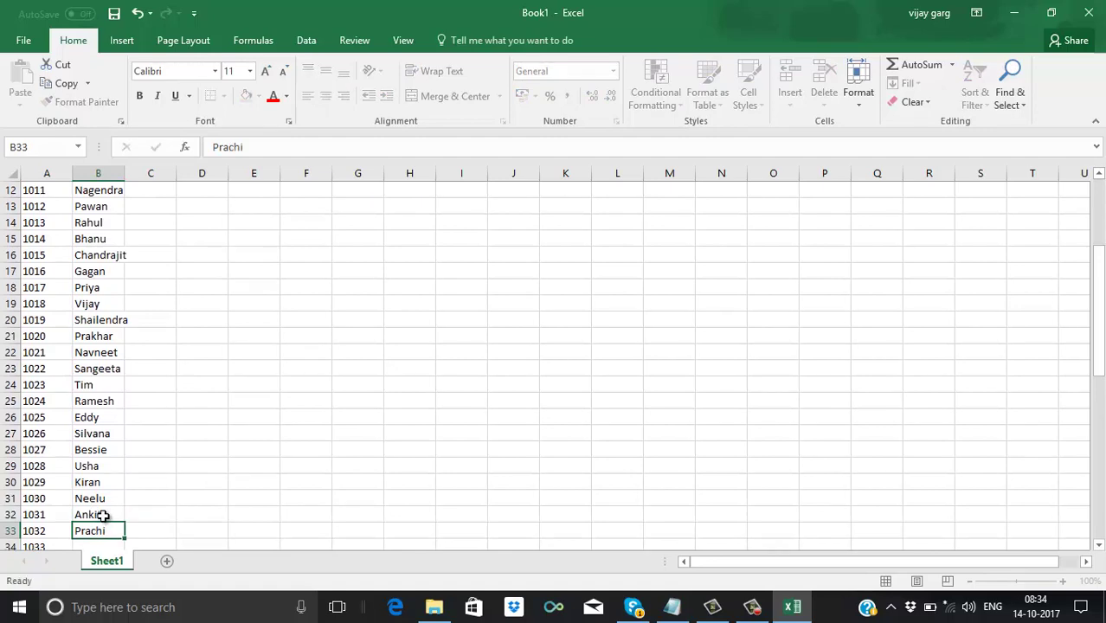
pyautogui.press('Return')
pyautogui.write('Agit')
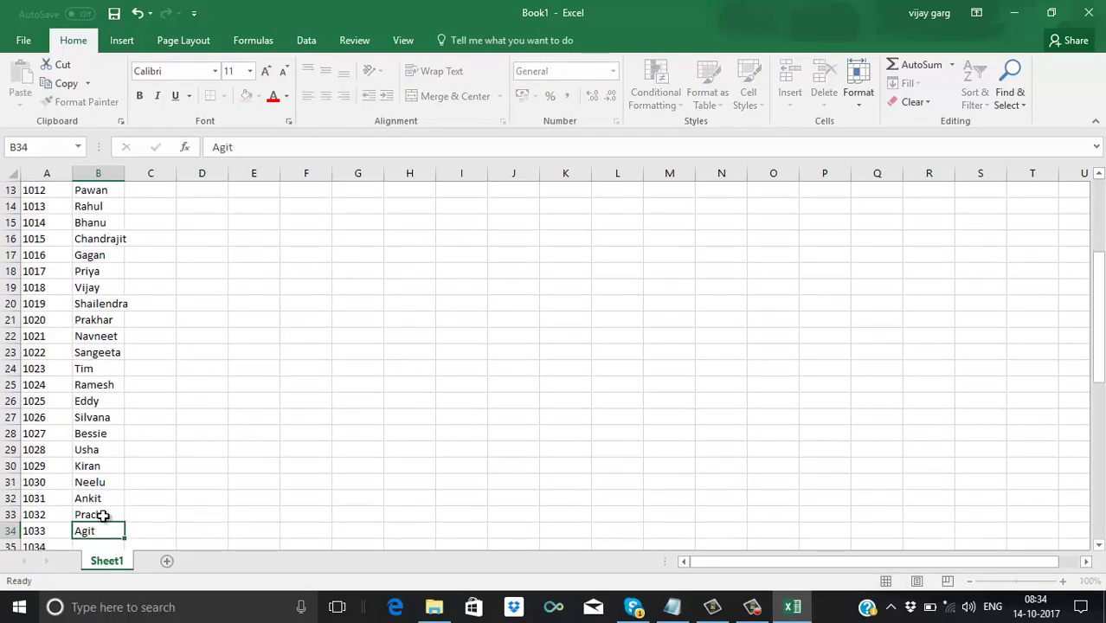
pyautogui.press('Return')
pyautogui.write('Chirag')
pyautogui.press('Return')
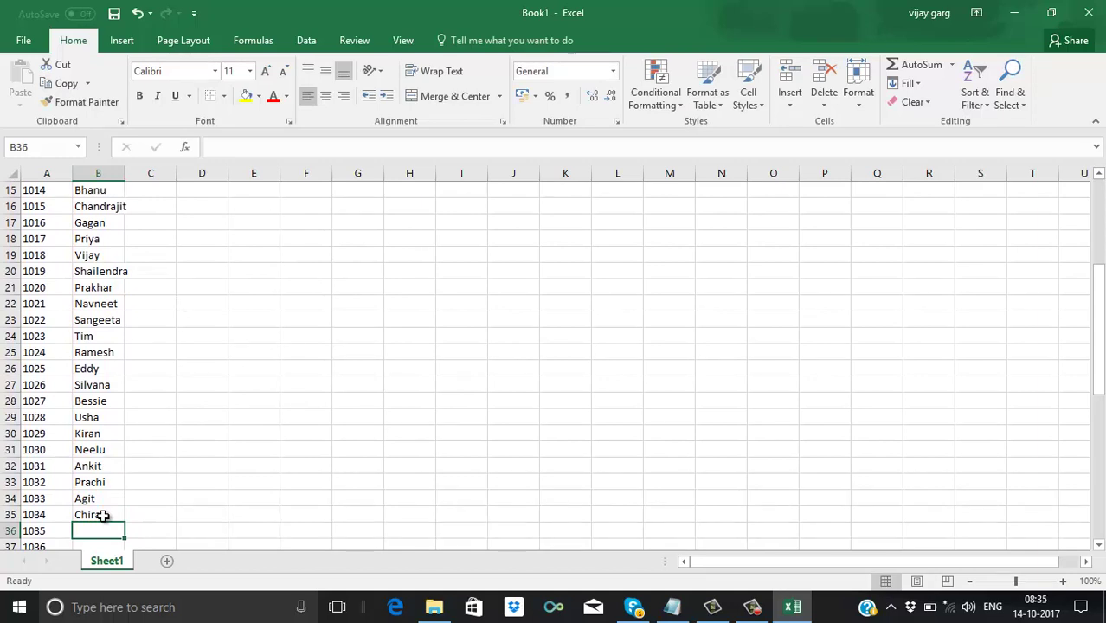
# Enter sample first names for IDs 1035 and 1036 in cells B36 and B37
pyautogui.write('Manisha')
pyautogui.press('Return')
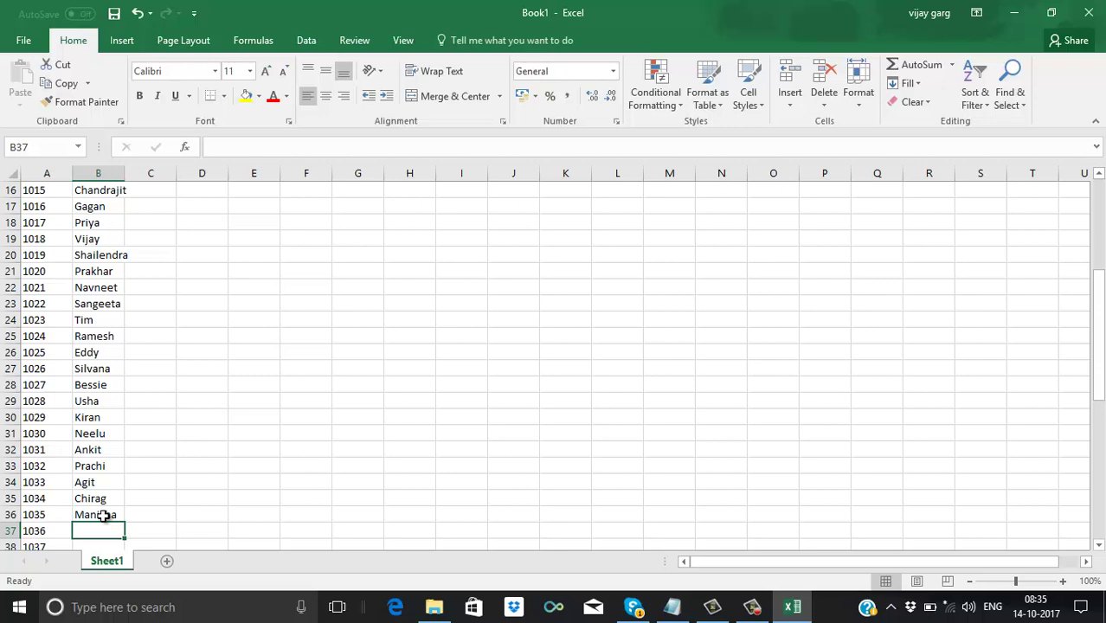
pyautogui.write('Subhasg')
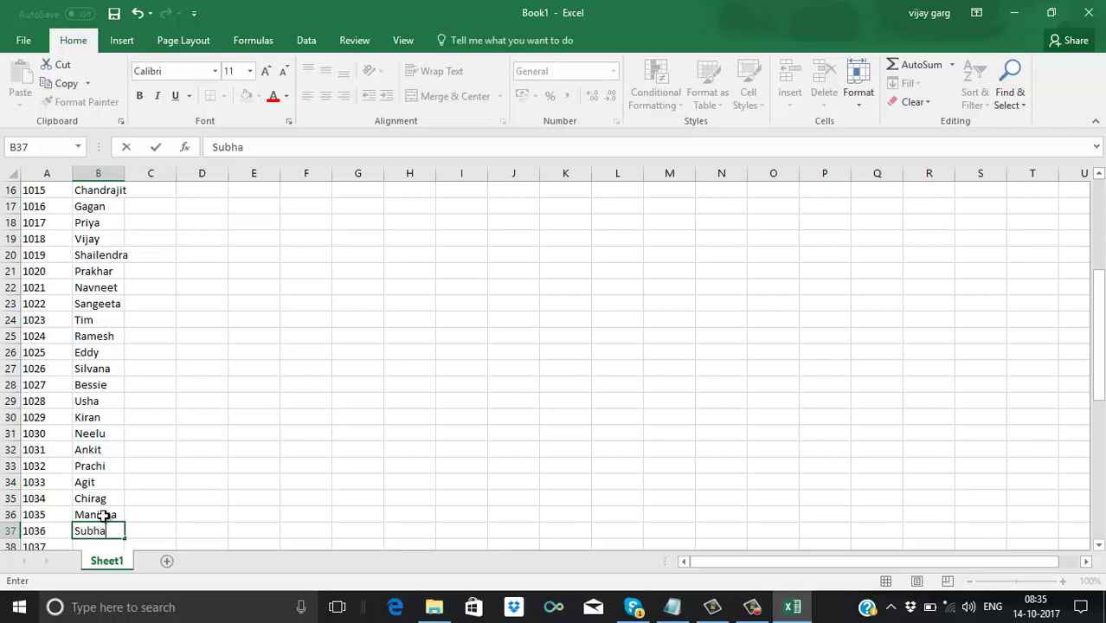
pyautogui.press('BackSpace')
pyautogui.write('h')
pyautogui.press('Return')
# Enter sample first names for IDs 1037 and 1038 in cells B38 and B39
pyautogui.write('Kiran')
pyautogui.press('BackSpace')
pyautogui.press('BackSpace')
pyautogui.press('BackSpace')
pyautogui.press('BackSpace')
pyautogui.write('amal')
pyautogui.press('Return')
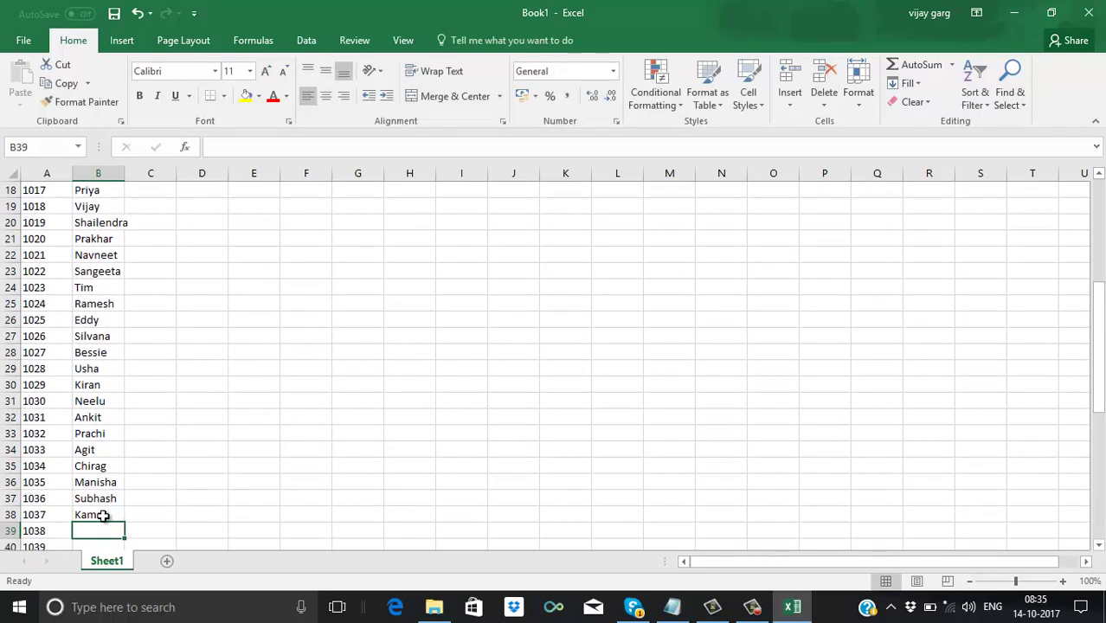
pyautogui.write('Sarij')
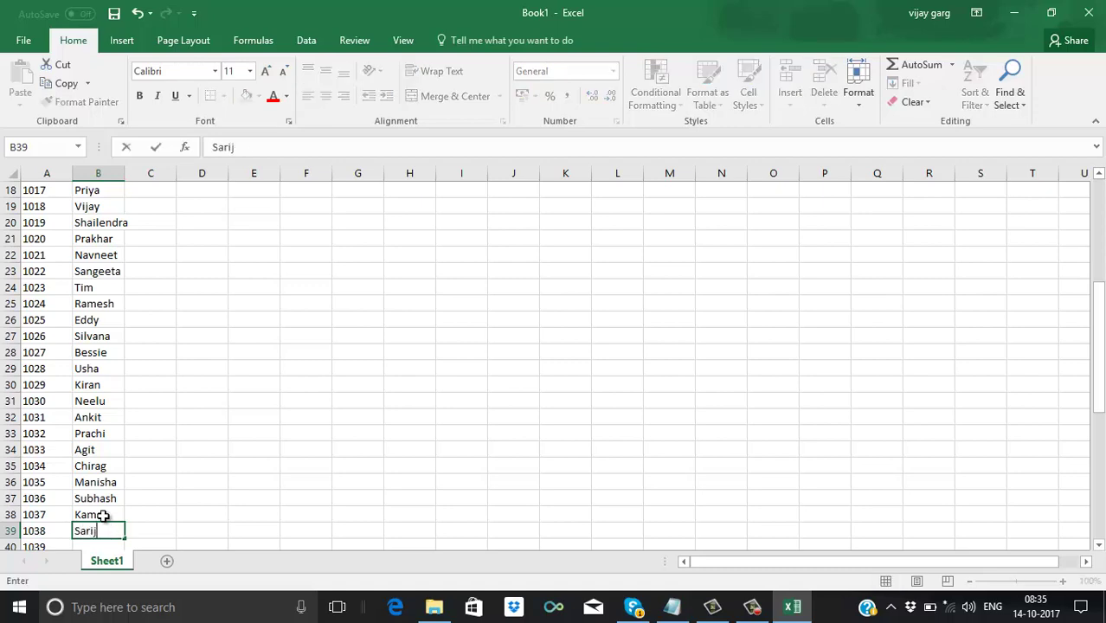
pyautogui.press('BackSpace')
pyautogui.press('BackSpace')
pyautogui.write('oj')
pyautogui.press('Return')
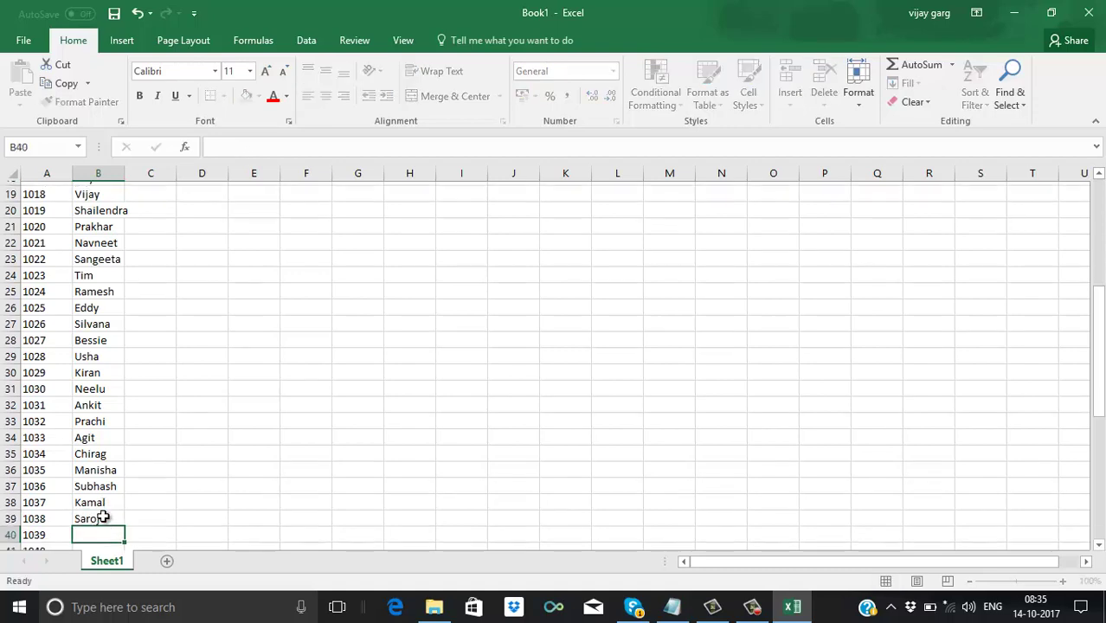
# Enter sample first names for IDs 1039 to 1041 in cells B40 to B42
pyautogui.write('Geeta')
pyautogui.press('Return')
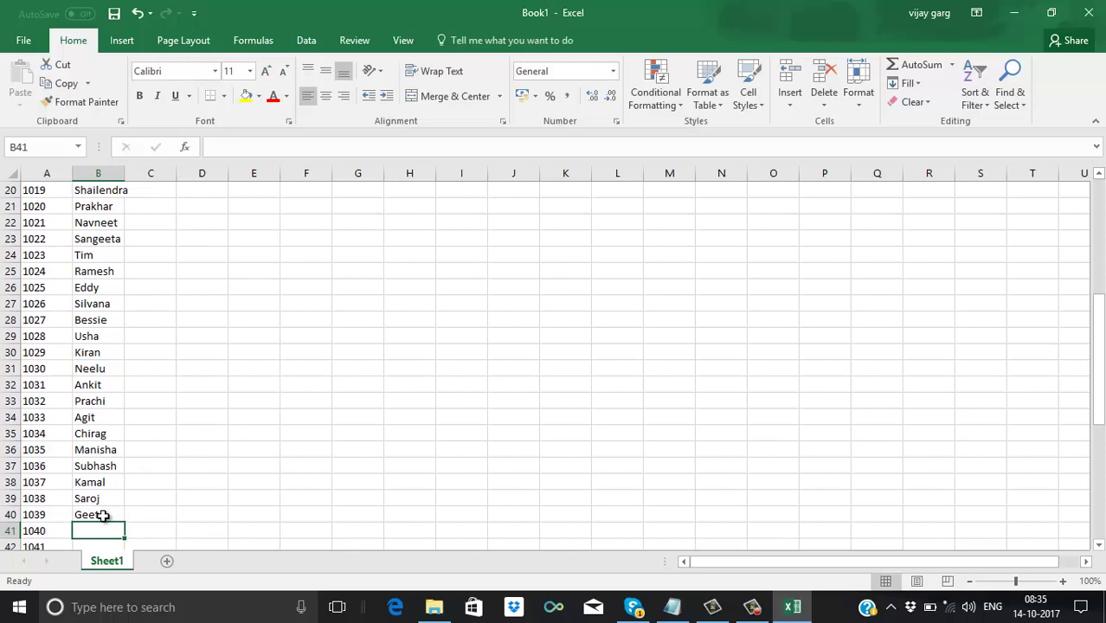
pyautogui.write('Munni')
pyautogui.press('Return')
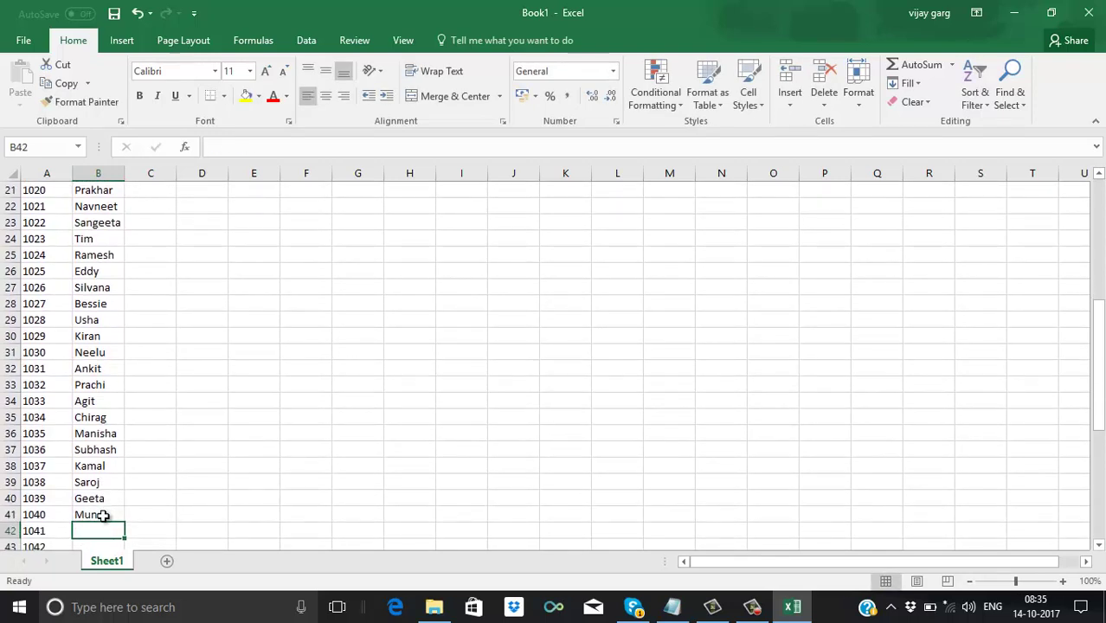
pyautogui.write('Sheela')
pyautogui.press('Return')
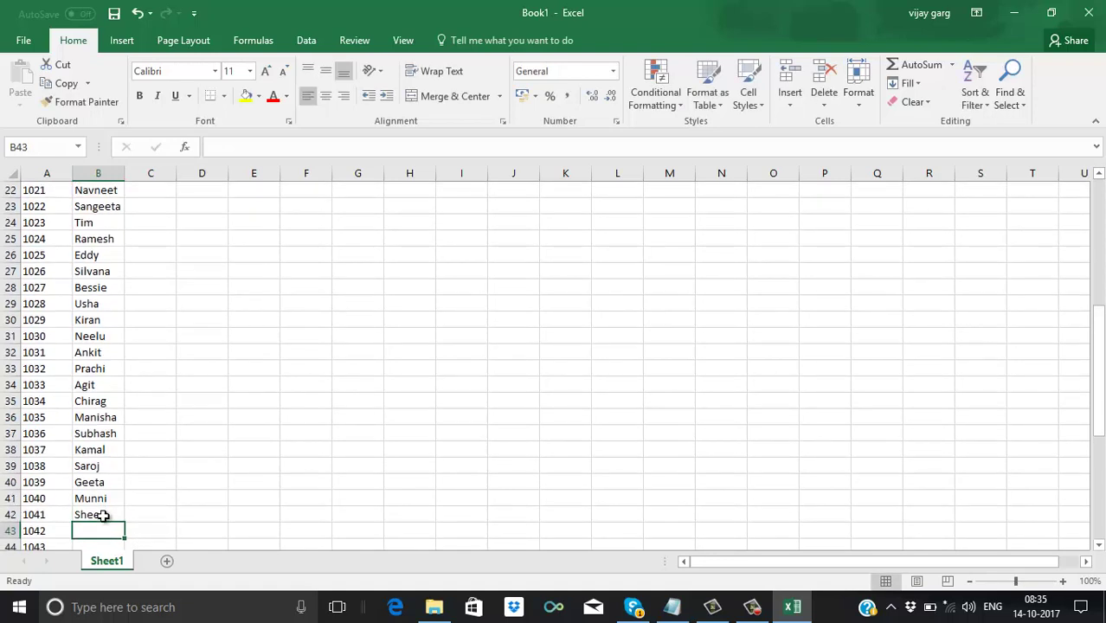
# Enter sample first names for IDs 1042 and 1043 in cells B43 and B44
pyautogui.write('Santosh')
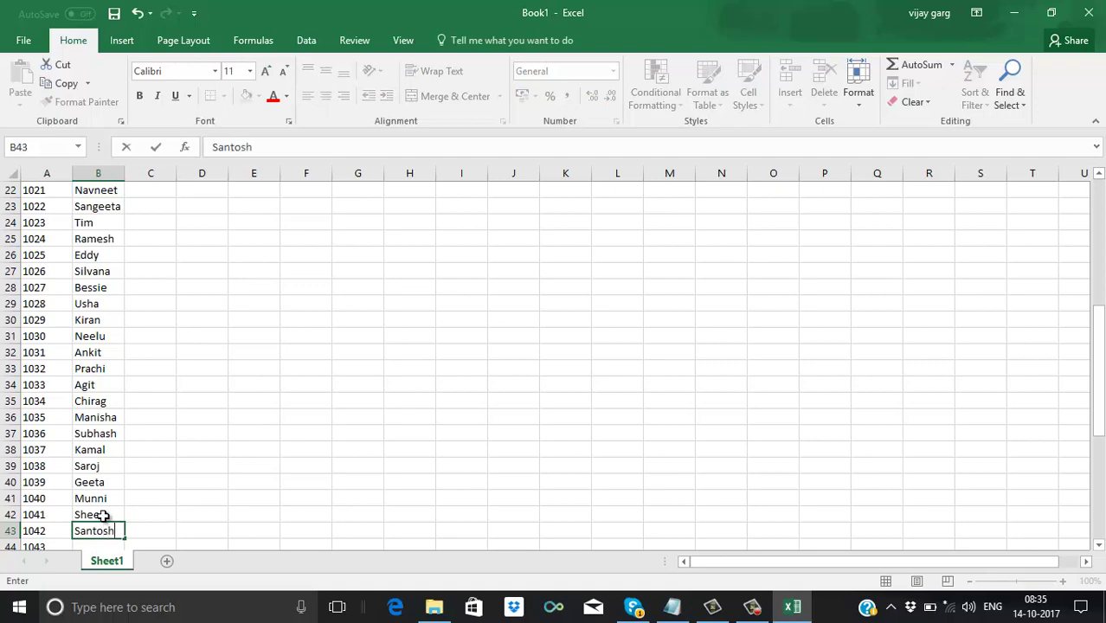
pyautogui.press('Return')
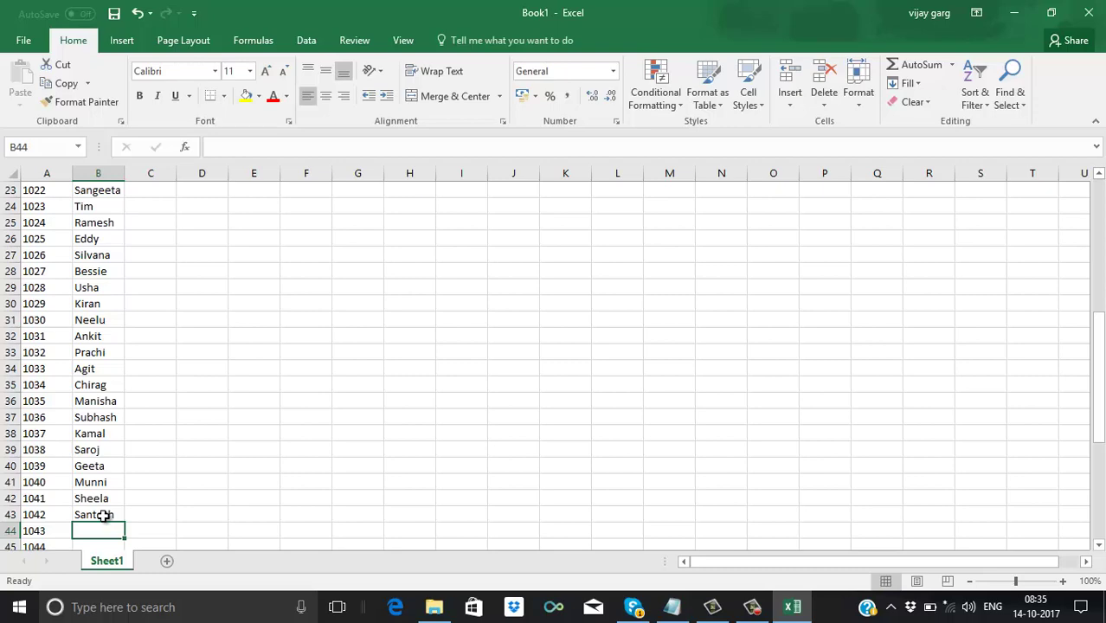
pyautogui.write('Sheela')
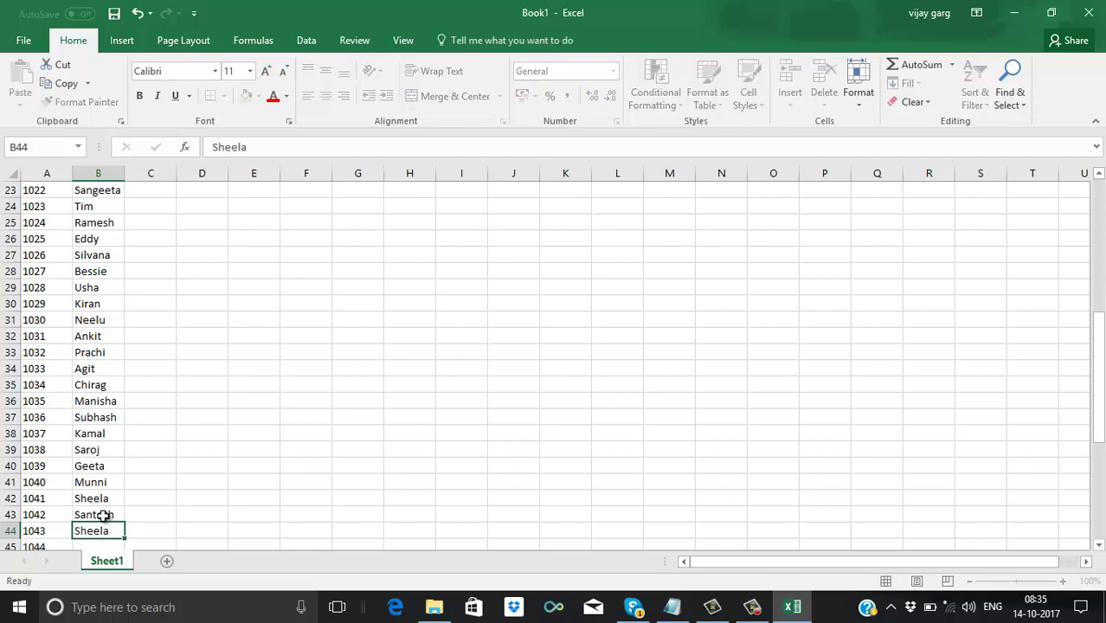
pyautogui.press('Return')
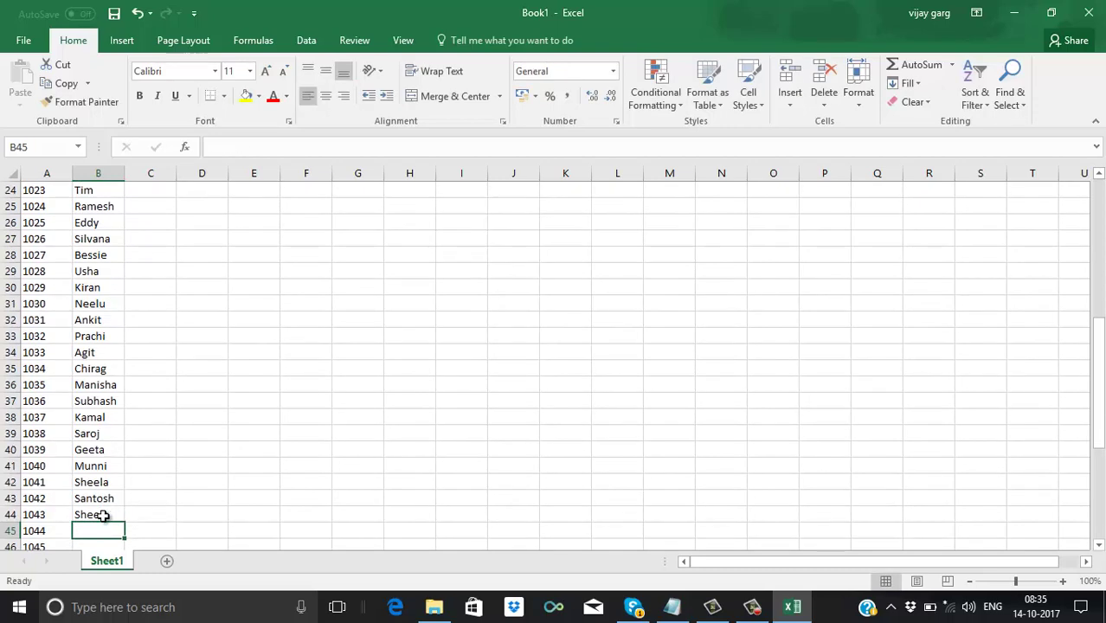
# Enter a sample first name for ID 1044 in cell B45 and change its second letter to lowercase
pyautogui.write('MAnisha')
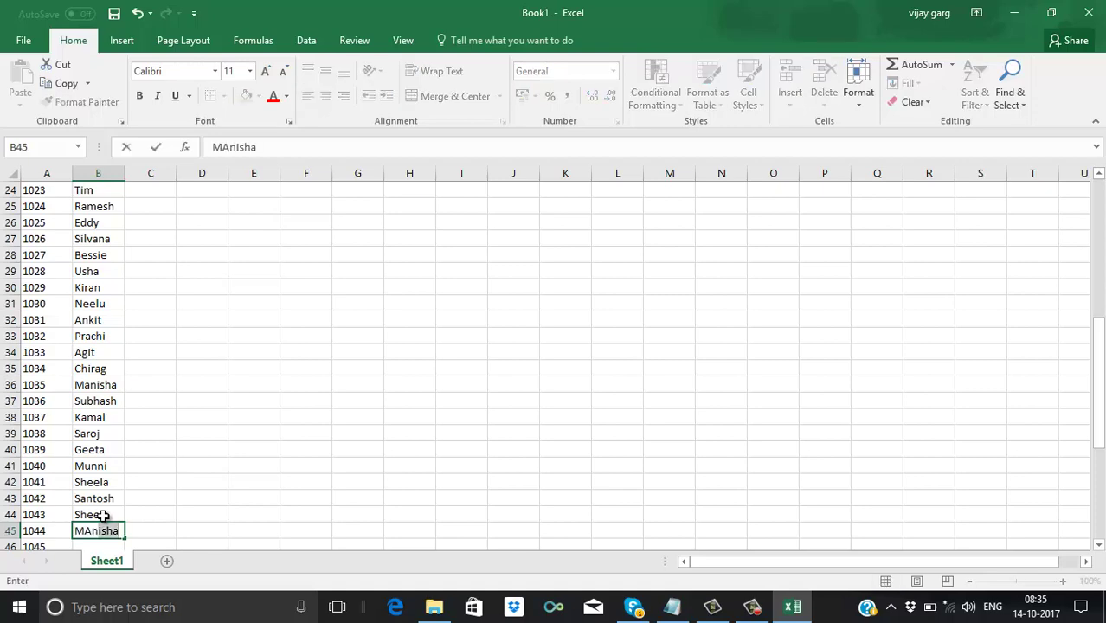
pyautogui.press('Return')
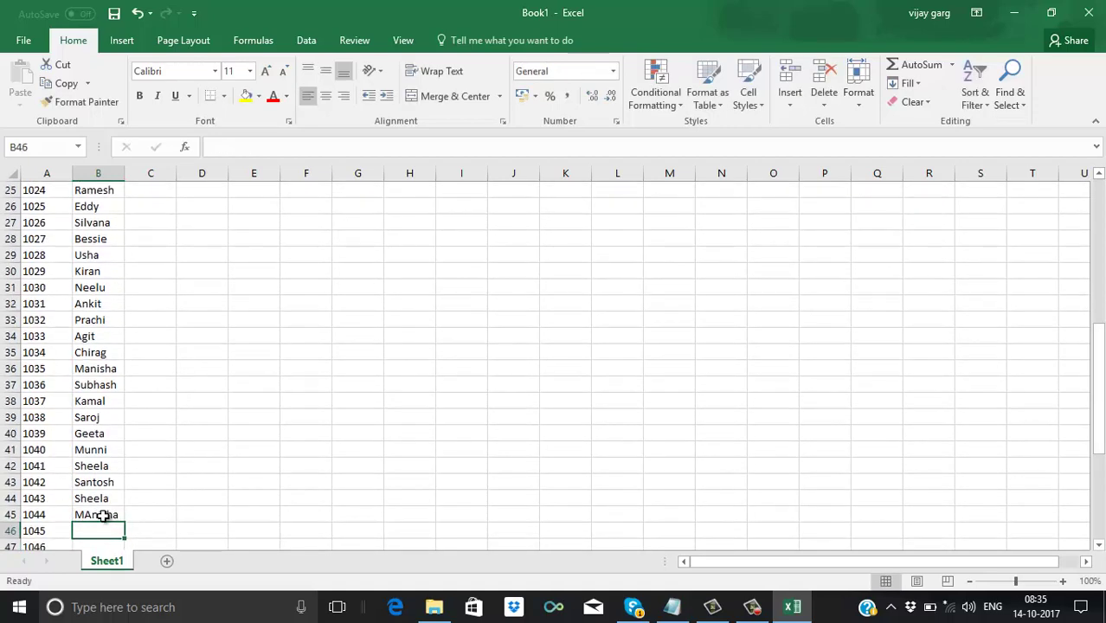
pyautogui.click(102, 516)
pyautogui.doubleClick(95, 516)
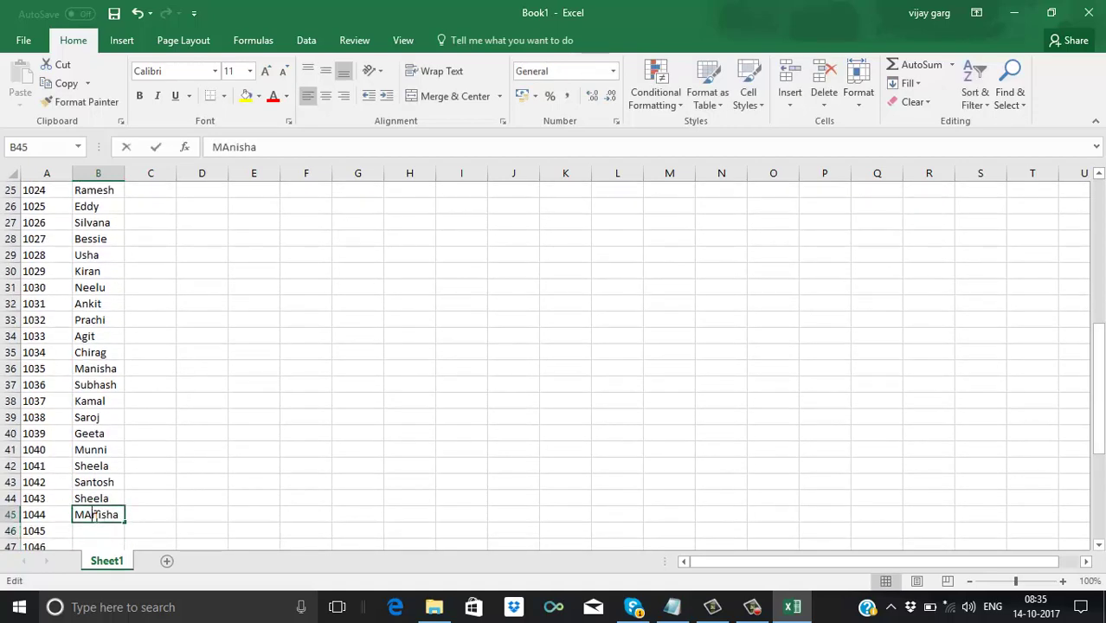
pyautogui.press('BackSpace')
pyautogui.write('a')
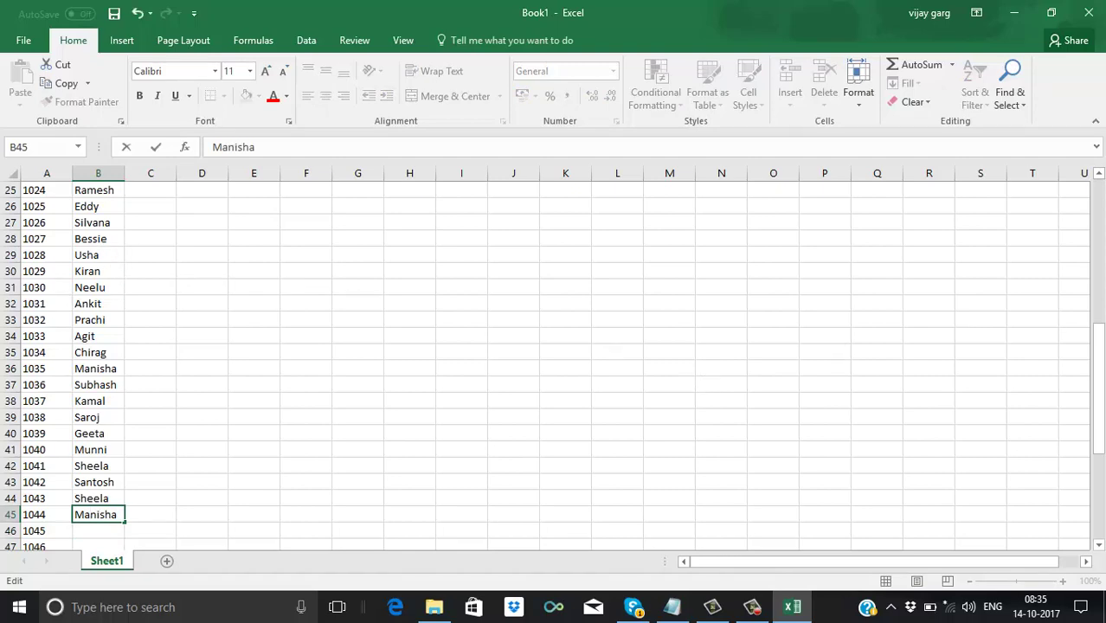
# Copy the names in cells B4 to B23 and paste them into the name column starting at cell B46
pyautogui.scroll(7, 501, 257)
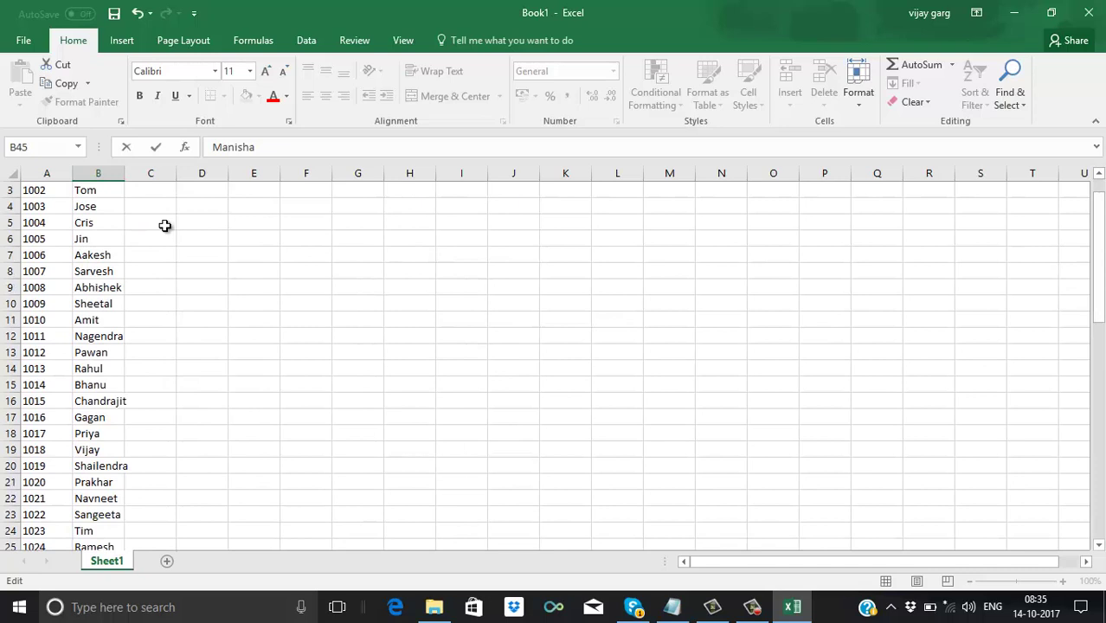
pyautogui.moveTo(86, 206); pyautogui.dragTo(91, 512)
pyautogui.hotkey('ctrl', 'c')
pyautogui.moveTo(1101, 299); pyautogui.dragTo(1076, 514)
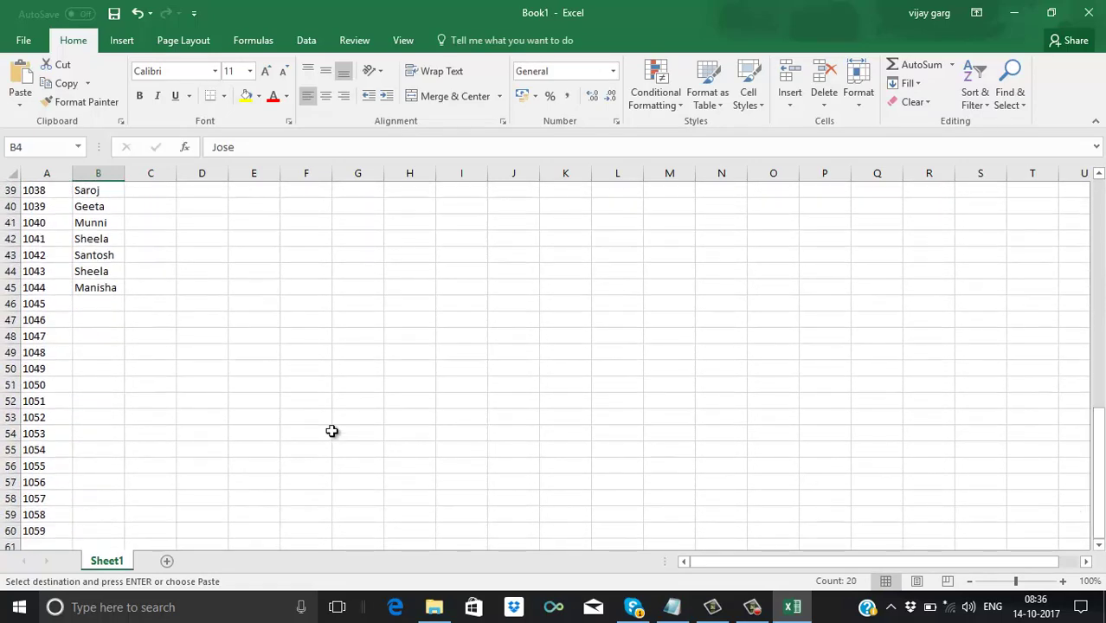
pyautogui.click(101, 302)
pyautogui.hotkey('ctrl', 'v')
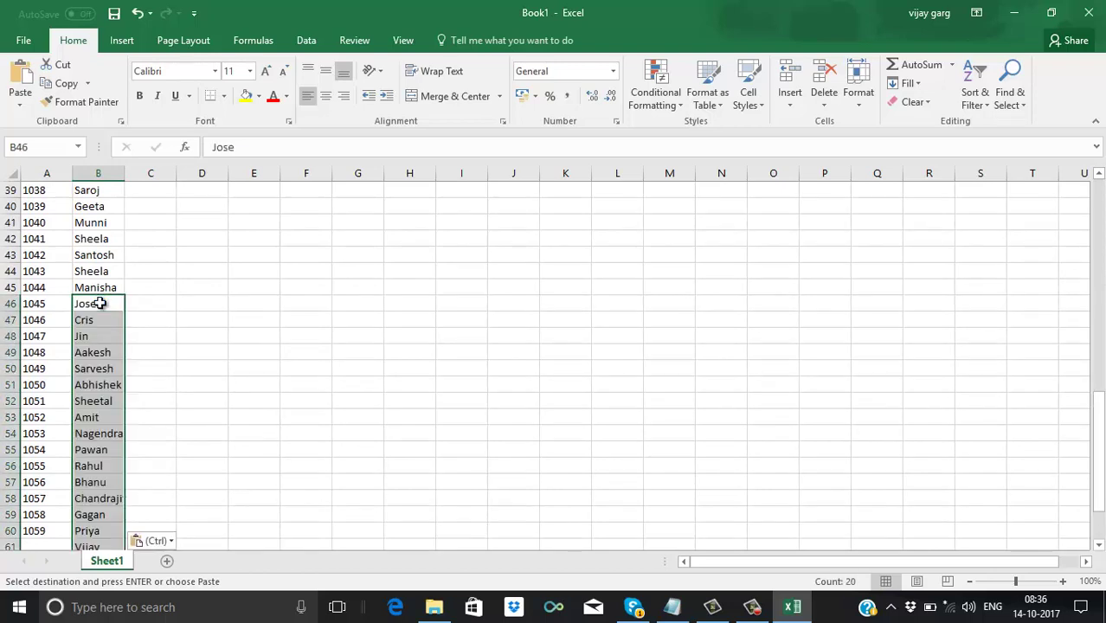
# Delete the surplus names in cells B61 to B65, below the last ID row
pyautogui.moveTo(1101, 471); pyautogui.dragTo(1098, 507)
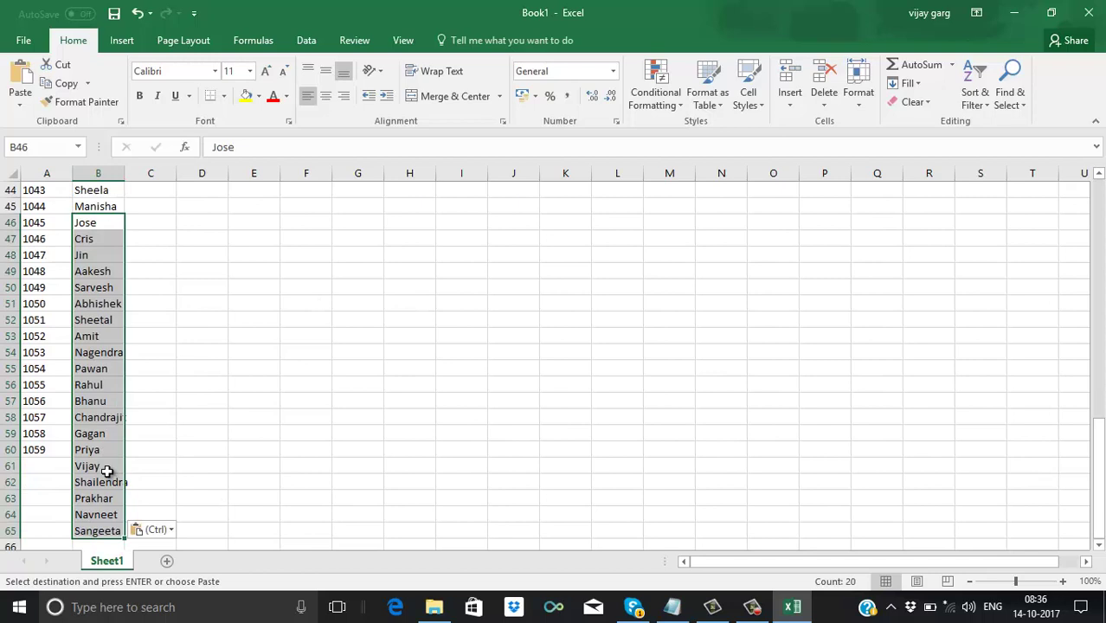
pyautogui.moveTo(106, 468); pyautogui.dragTo(105, 526)
pyautogui.press('Delete')
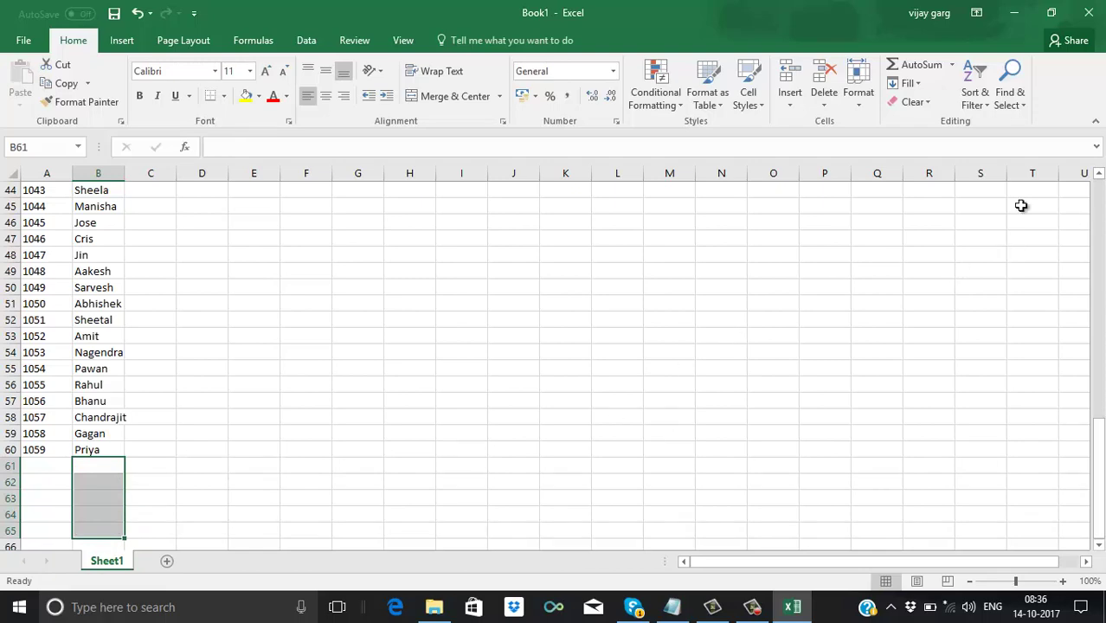
# Enter the ages 21, 25 and 18 for IDs 1001 to 1003 in cells C2 to C4
pyautogui.scroll(14, 1099, 204)
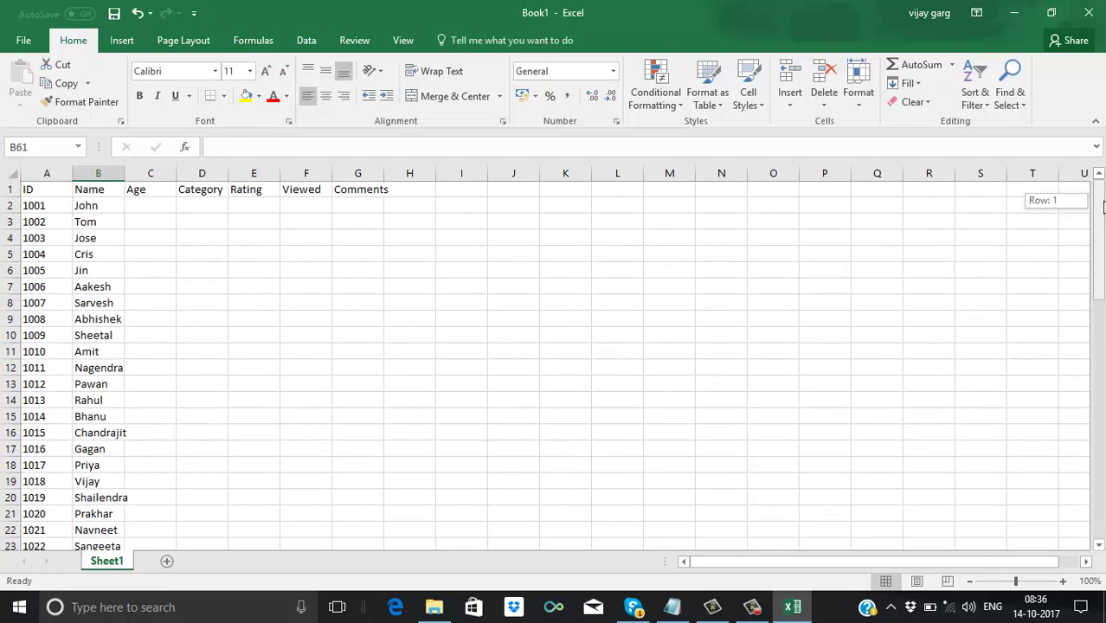
pyautogui.click(151, 203)
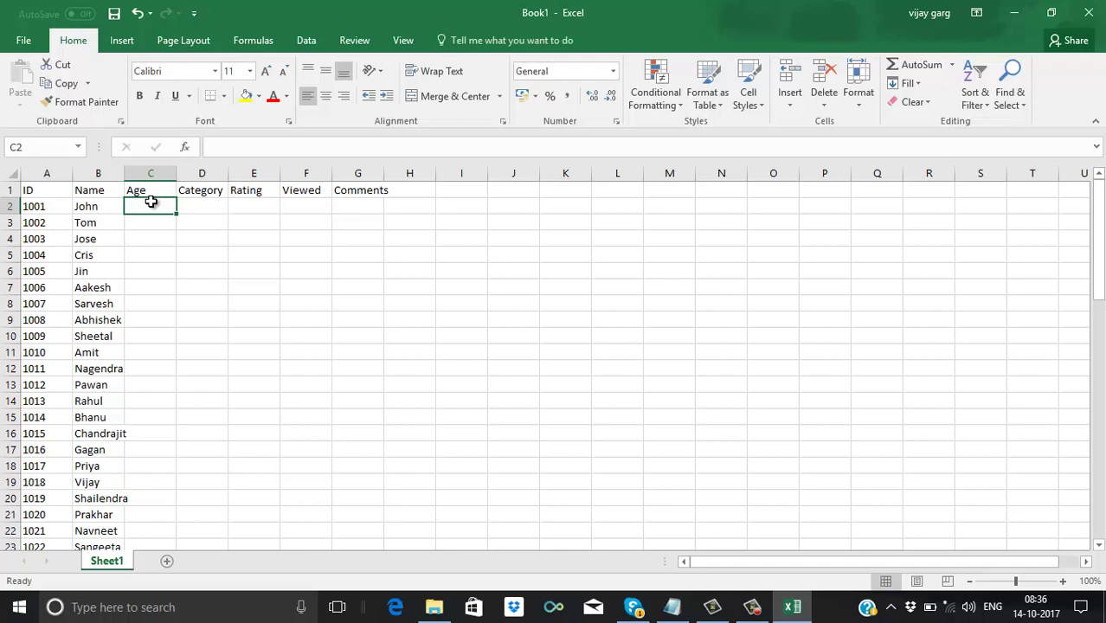
pyautogui.write('21')
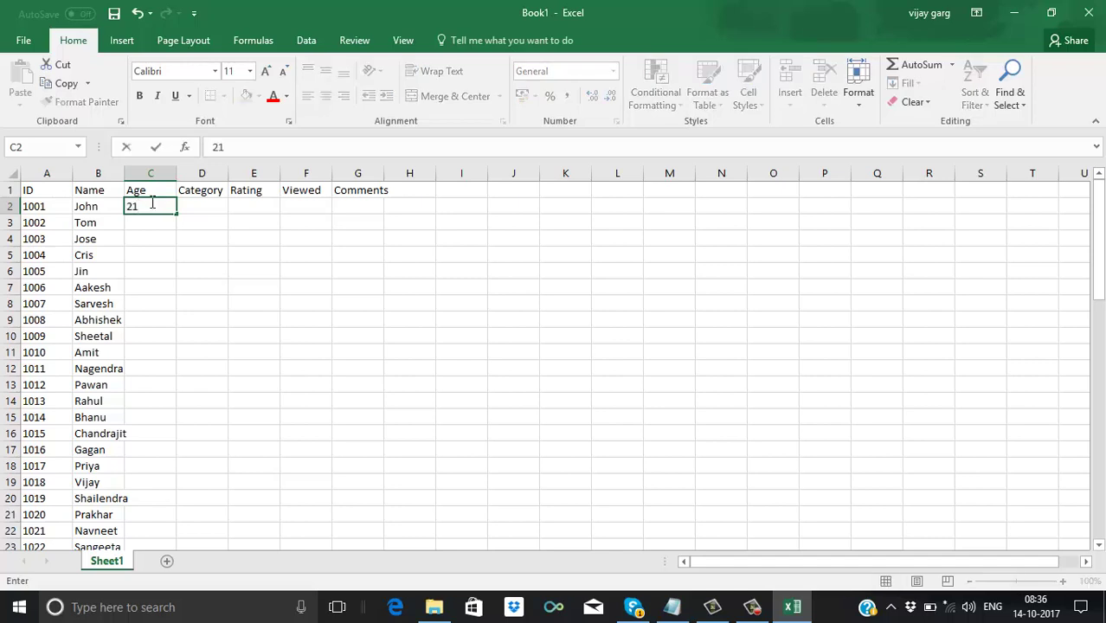
pyautogui.press('Return')
pyautogui.write('25')
pyautogui.press('Return')
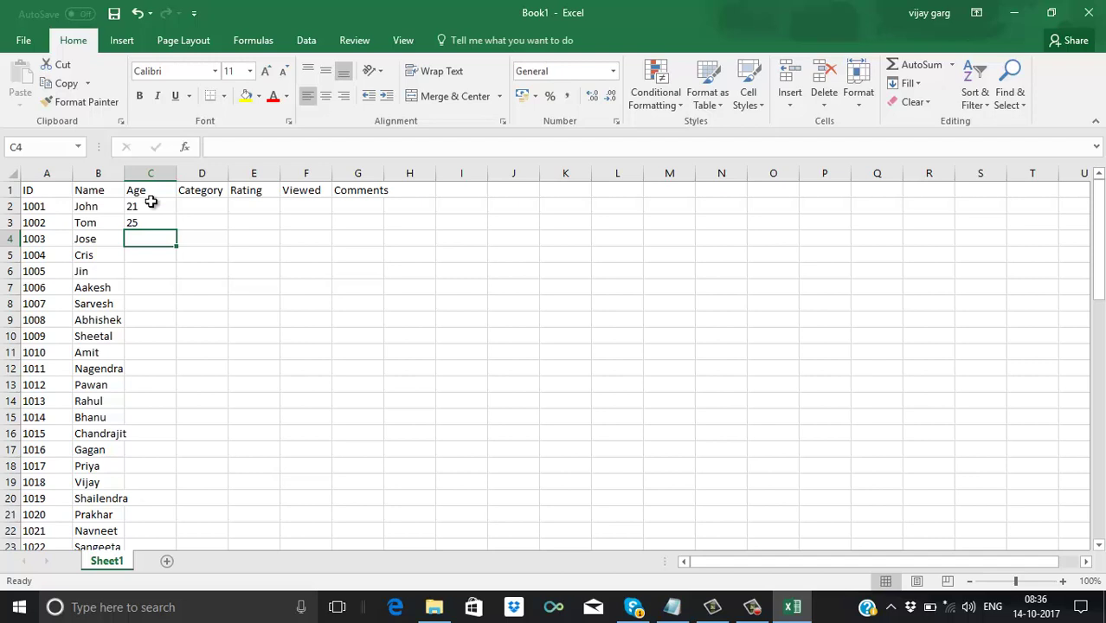
pyautogui.write('18')
pyautogui.press('Return')
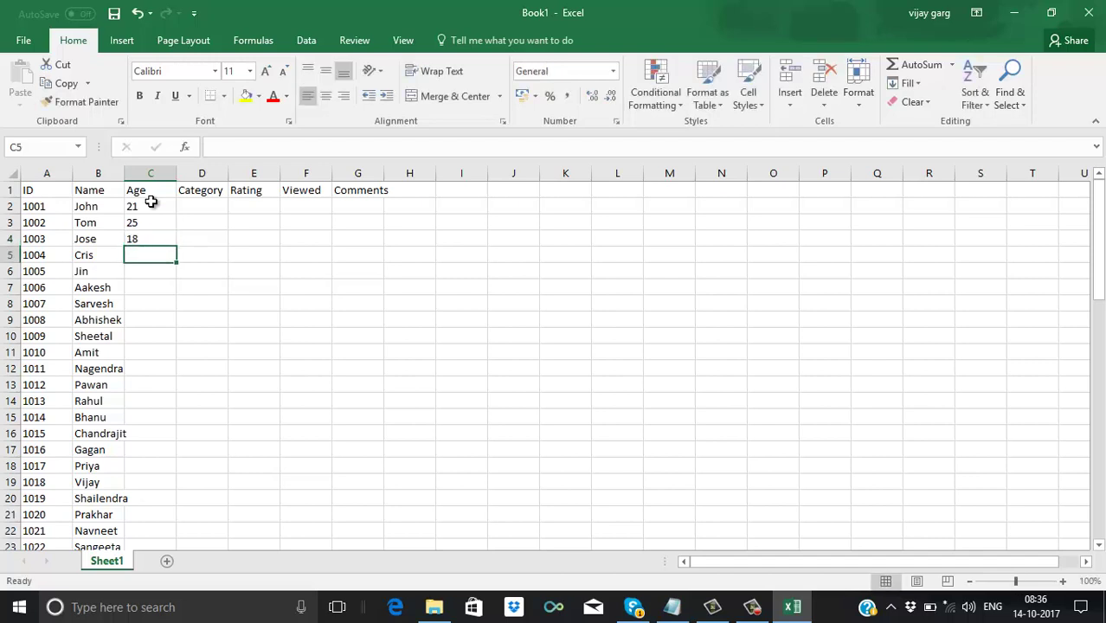
# Enter the ages 16, 56, 47 and 22 for IDs 1004 to 1007 in cells C5 to C8
pyautogui.write('16')
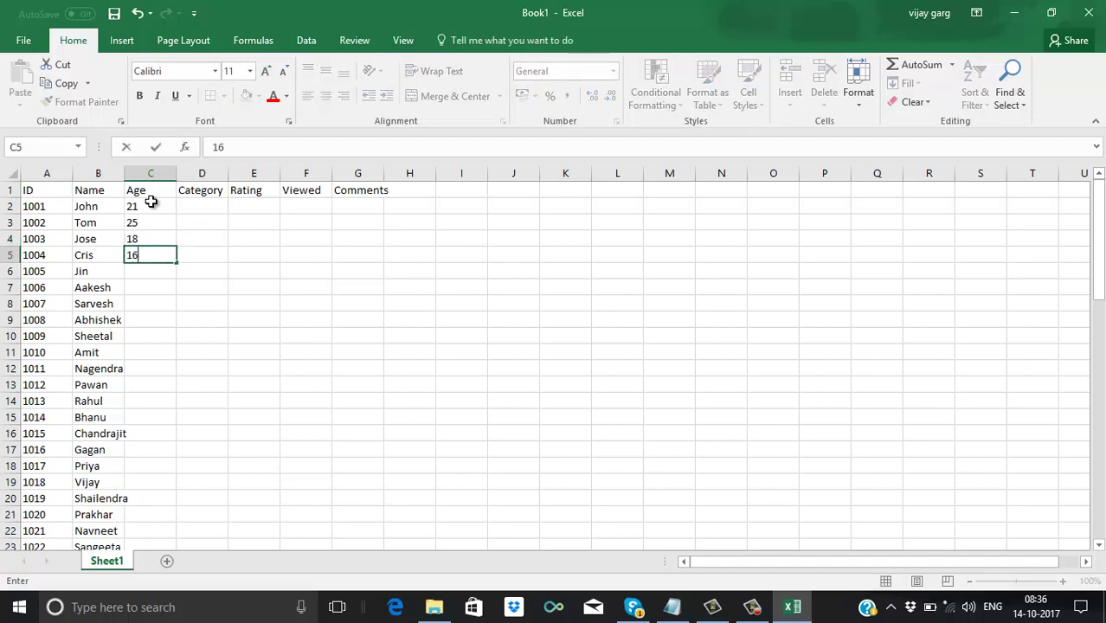
pyautogui.press('Return')
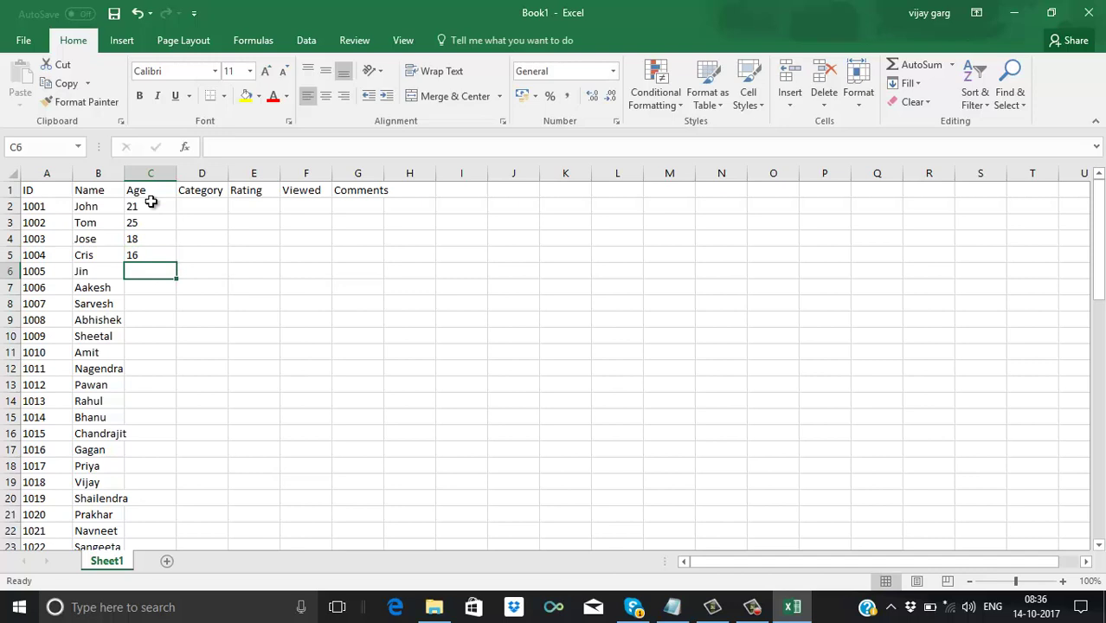
pyautogui.write('56')
pyautogui.press('Return')
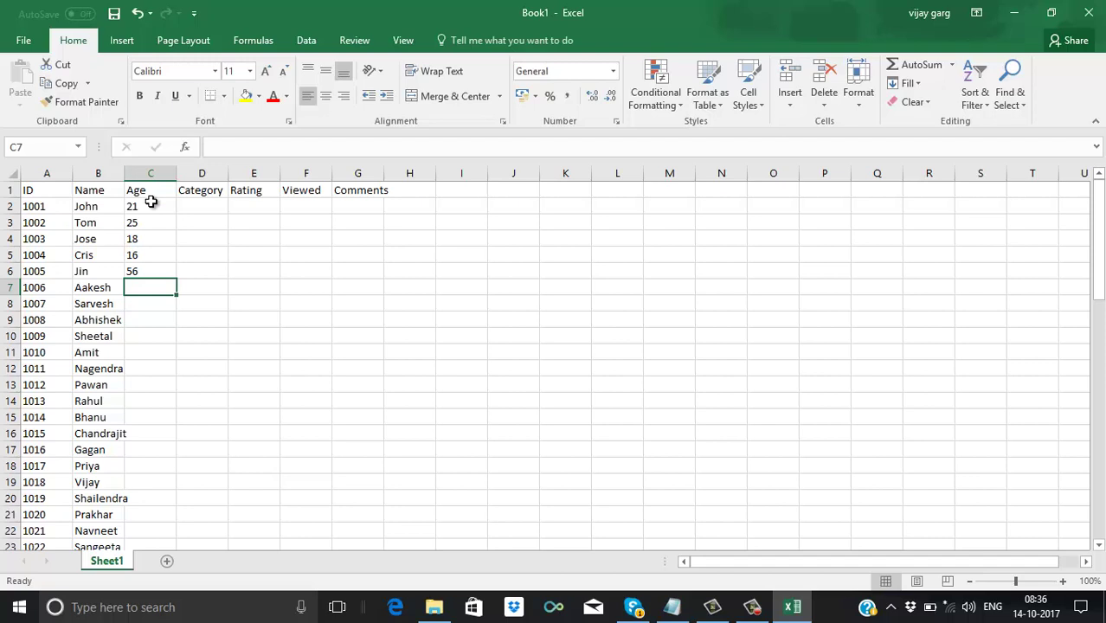
pyautogui.write('47')
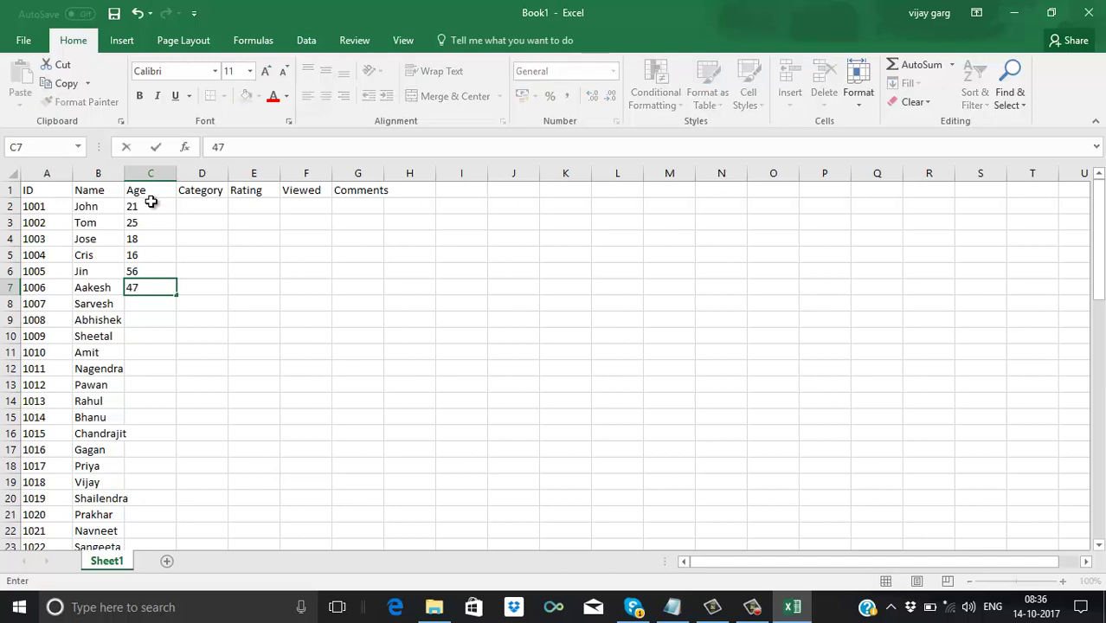
pyautogui.press('Return')
pyautogui.write('22')
pyautogui.press('Return')
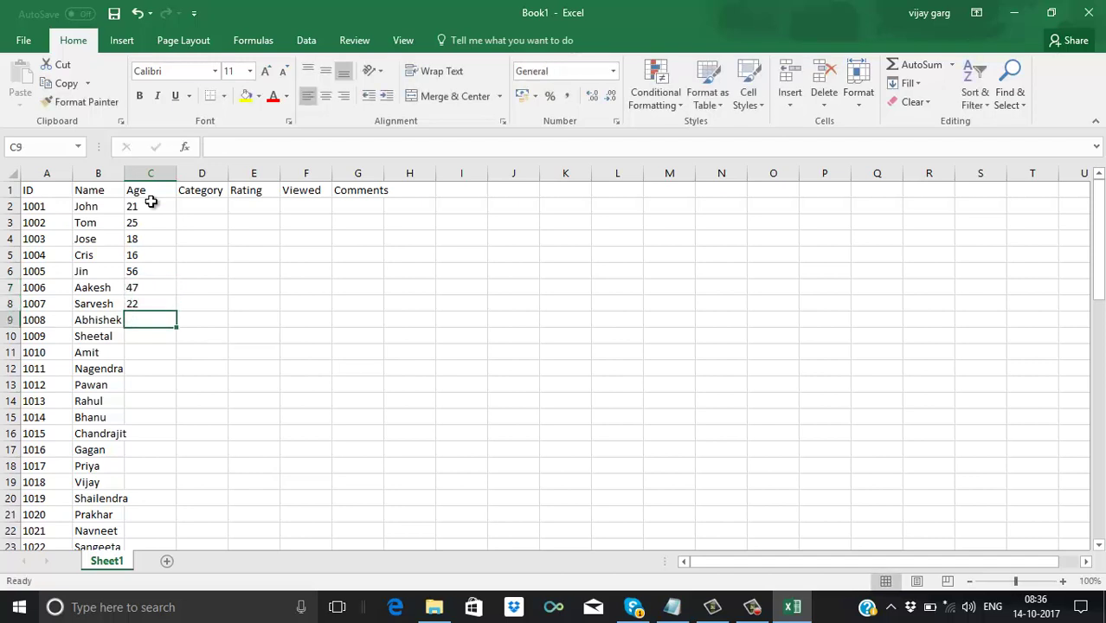
# Enter the ages 31, 36 and 48 for IDs 1008 to 1010 in cells C9 to C11
pyautogui.write('2')
pyautogui.press('BackSpace')
pyautogui.write('31')
pyautogui.press('Return')
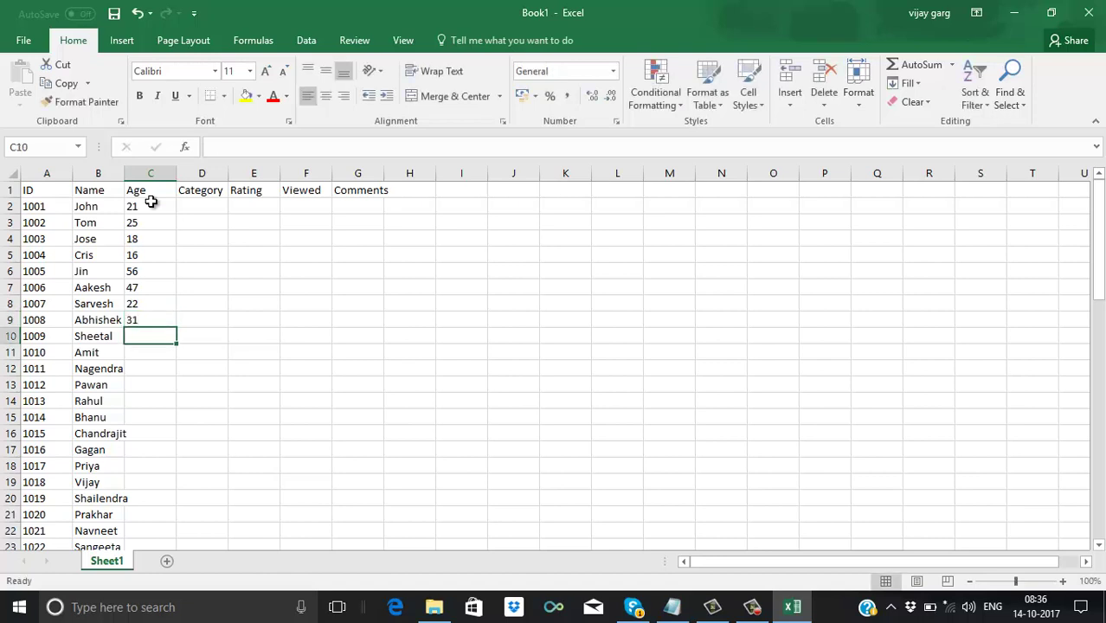
pyautogui.write('36')
pyautogui.press('Return')
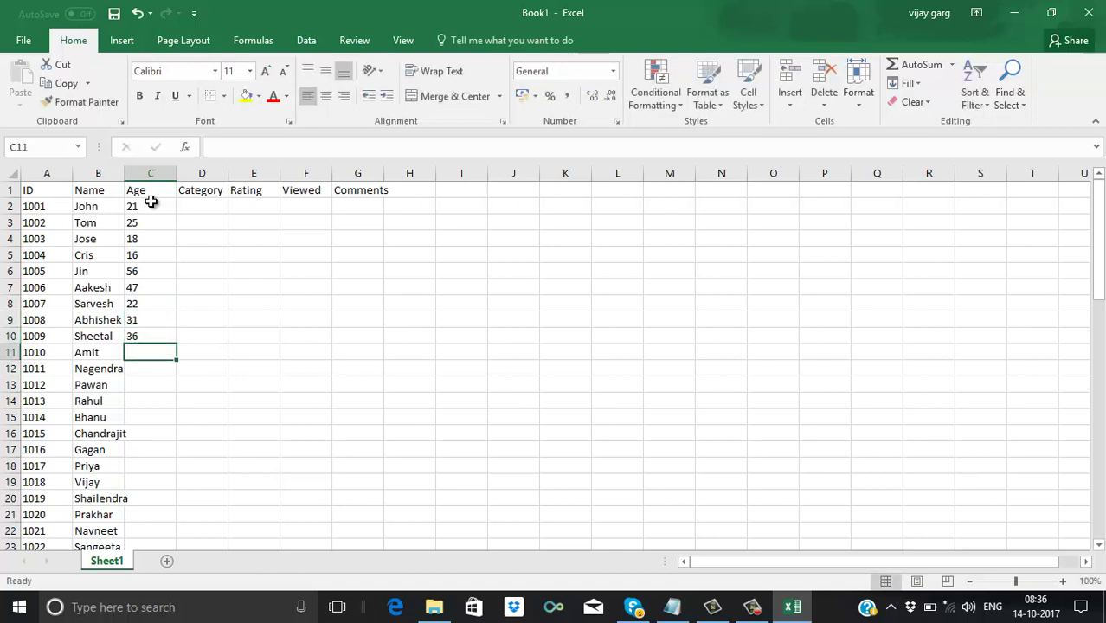
pyautogui.write('48')
pyautogui.press('Return')
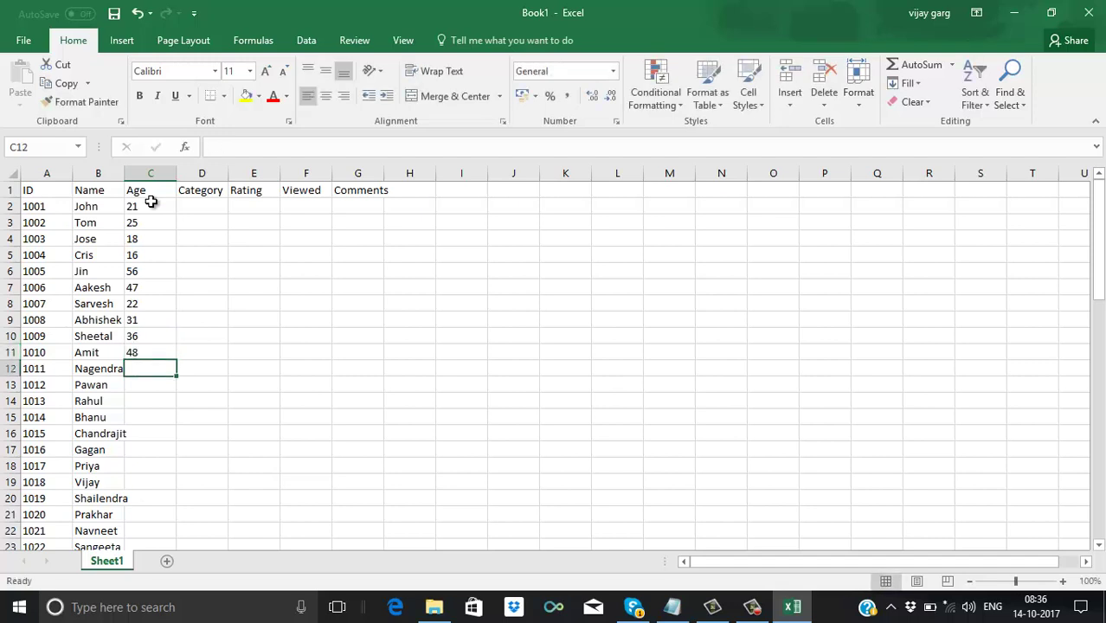
# Enter the ages 19, 17, 18 and 18 for IDs 1011 to 1014 in cells C12 to C15
pyautogui.write('19')
pyautogui.press('Return')
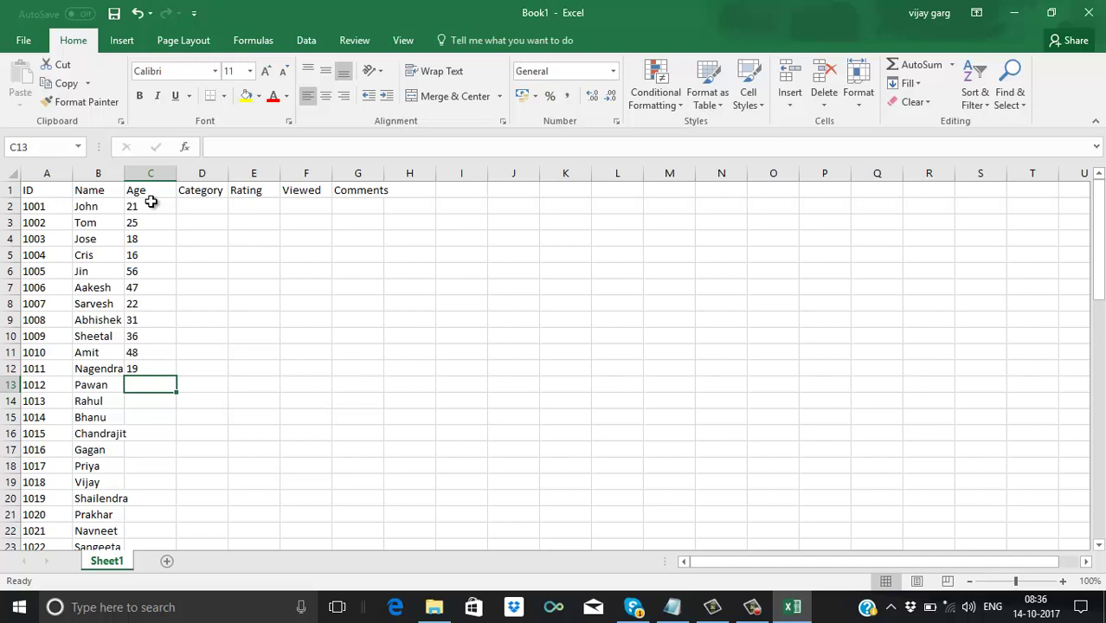
pyautogui.write('17')
pyautogui.press('Return')
pyautogui.write('18')
pyautogui.press('Return')
pyautogui.write('18')
pyautogui.press('Return')
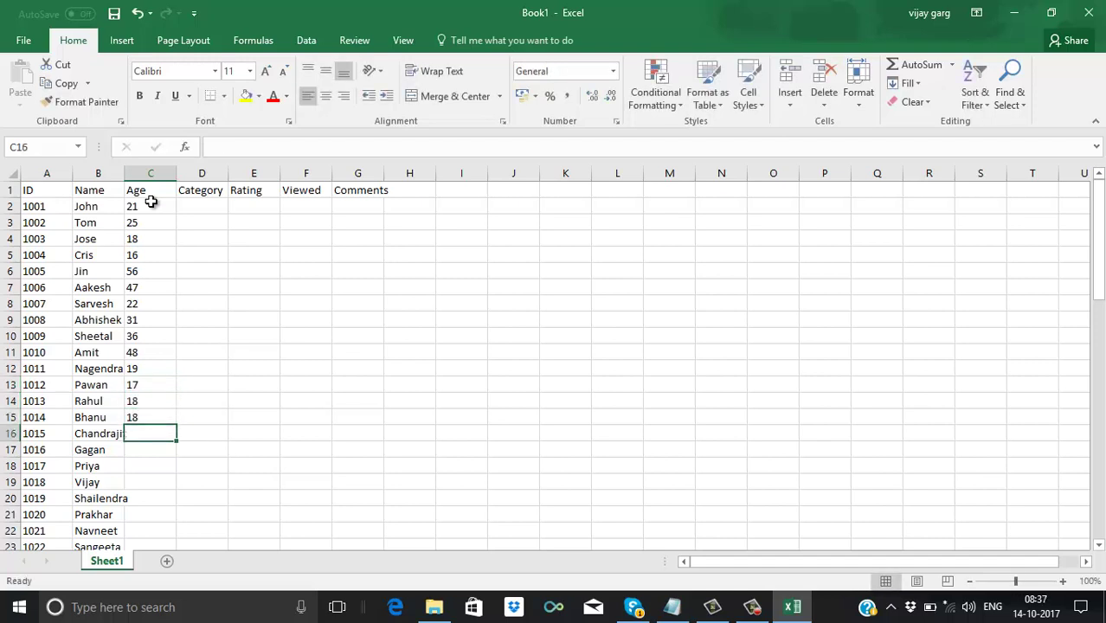
# Enter the ages 34, 26, 14 and 54 for IDs 1015 to 1018 in cells C16 to C19
pyautogui.write('34')
pyautogui.press('Return')
pyautogui.write('26')
pyautogui.press('Return')
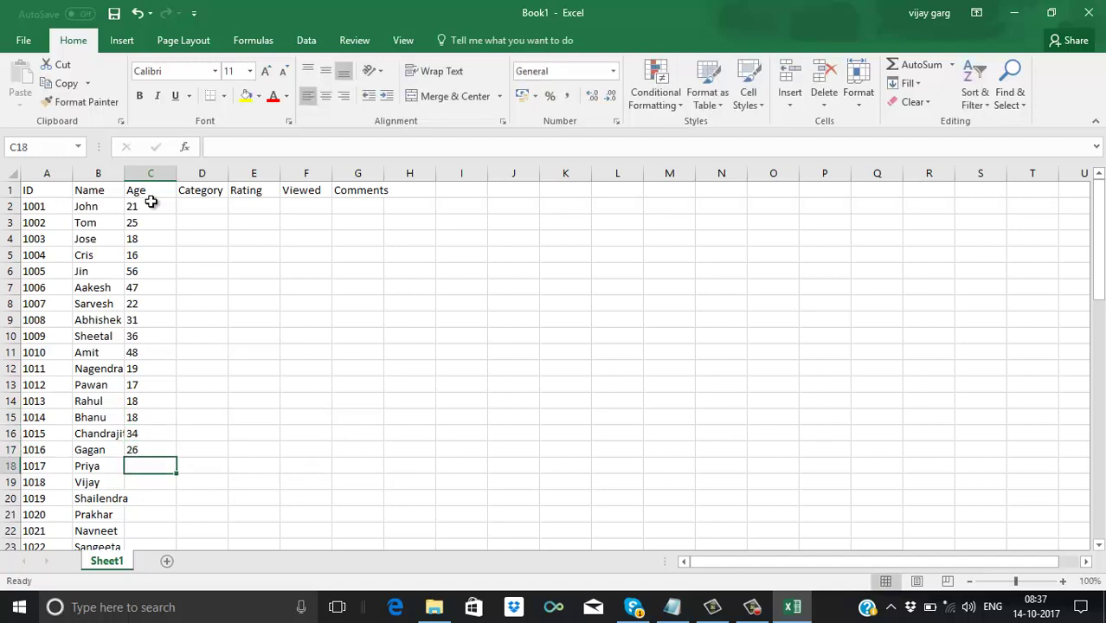
pyautogui.write('14')
pyautogui.press('Return')
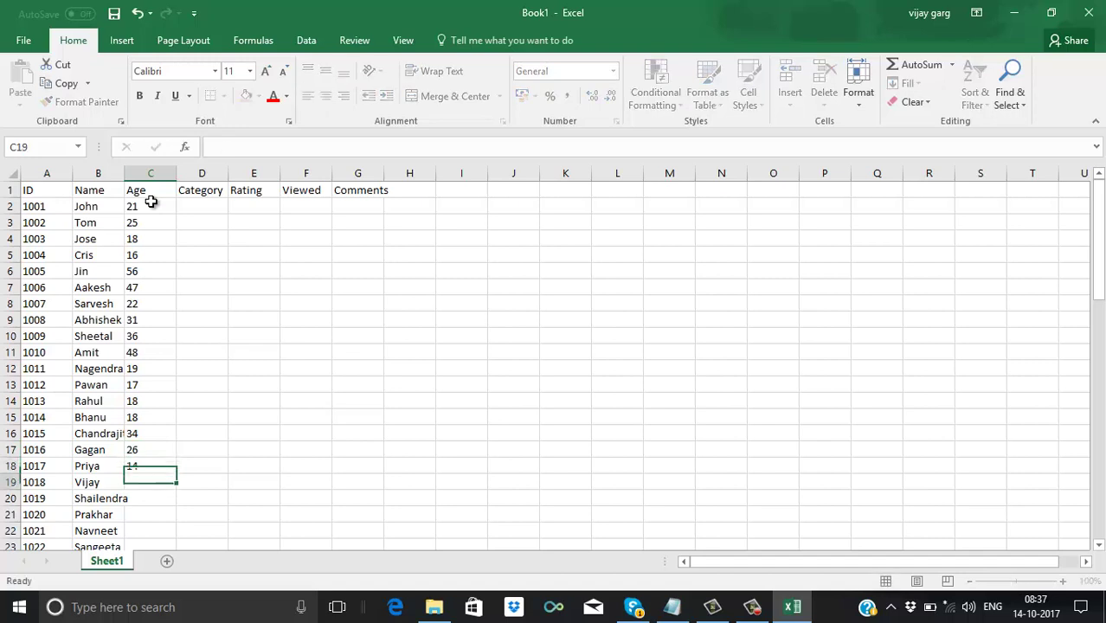
pyautogui.write('54')
pyautogui.press('Return')
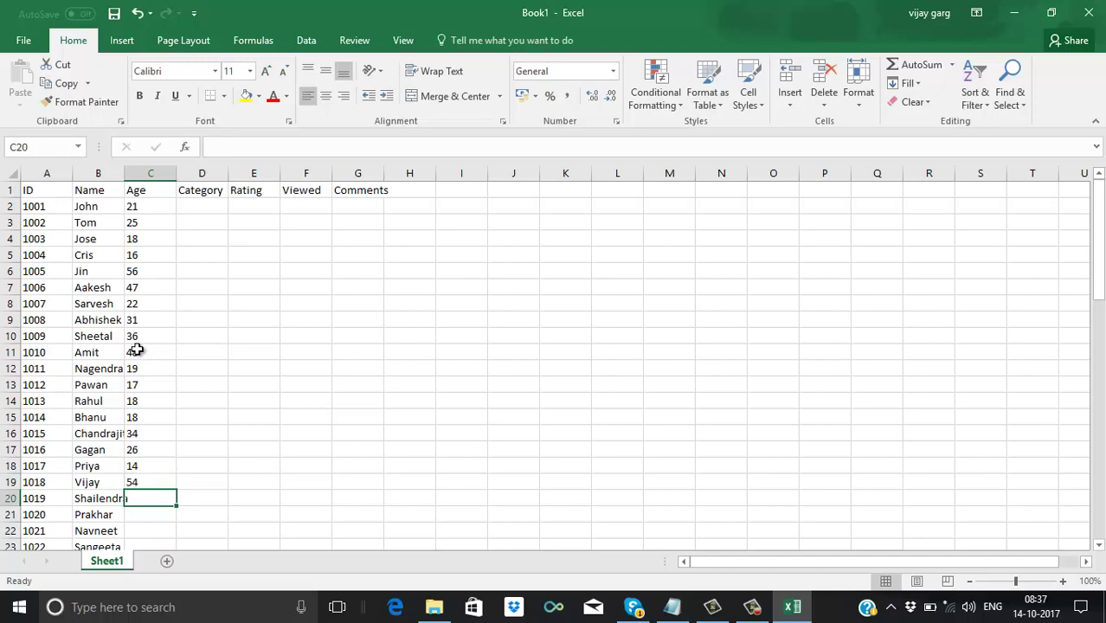
# Copy the age in cell C18 and paste it into cell C20 for ID 1019
pyautogui.click(165, 466)
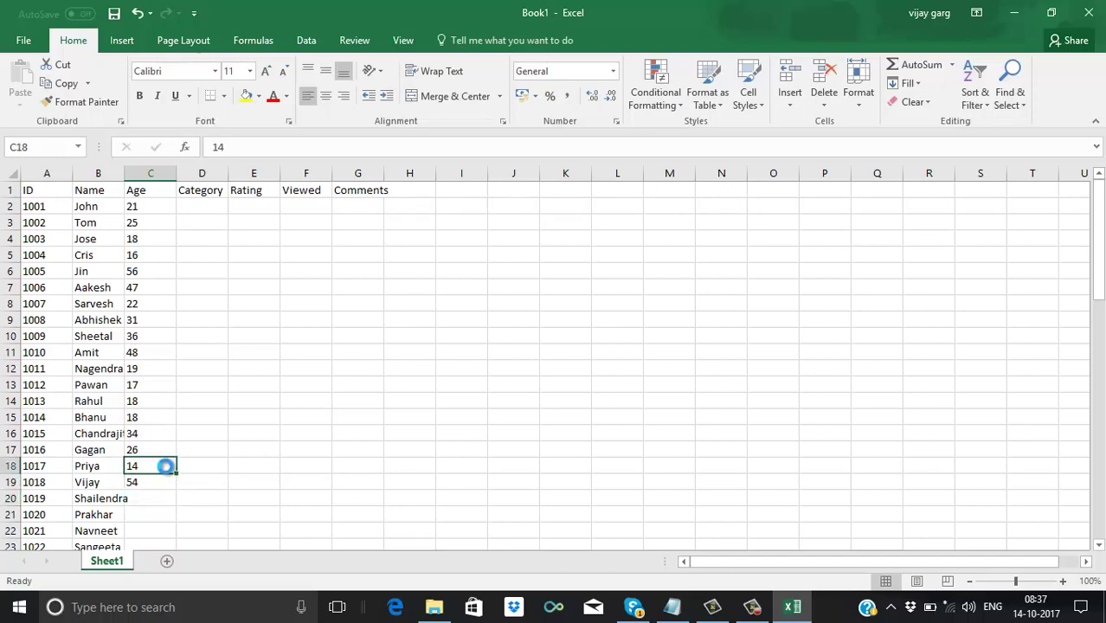
pyautogui.hotkey('ctrl', 'c')
pyautogui.click(143, 504)
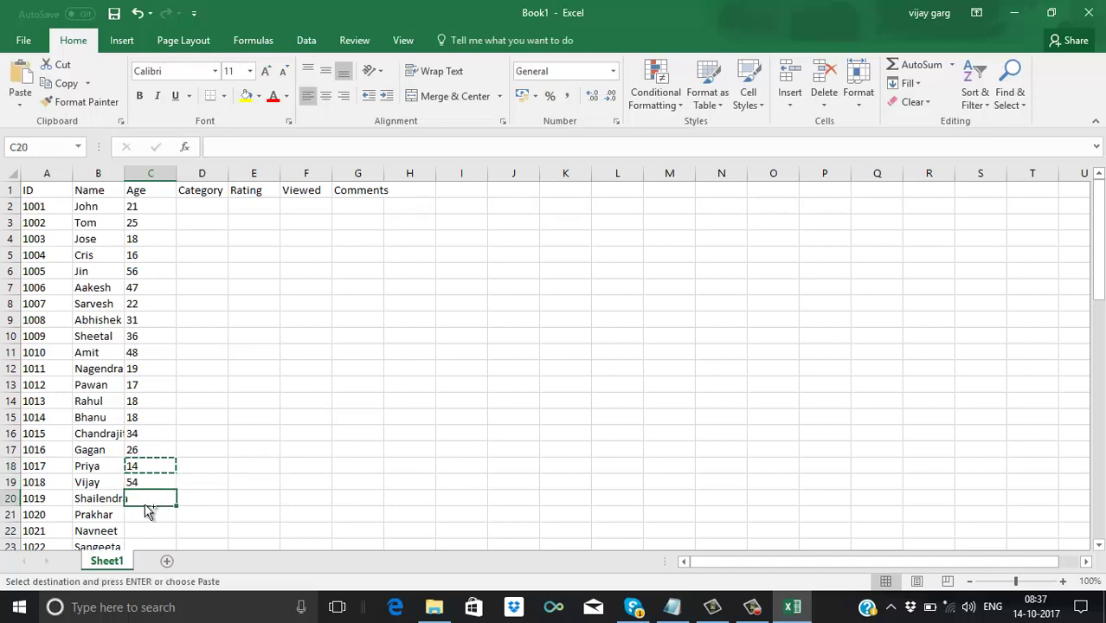
pyautogui.hotkey('ctrl', 'v')
# Enter the age 15 in cell C21 and fill the series from C20 and C21 down to cell C60
pyautogui.click(141, 515)
pyautogui.write('15')
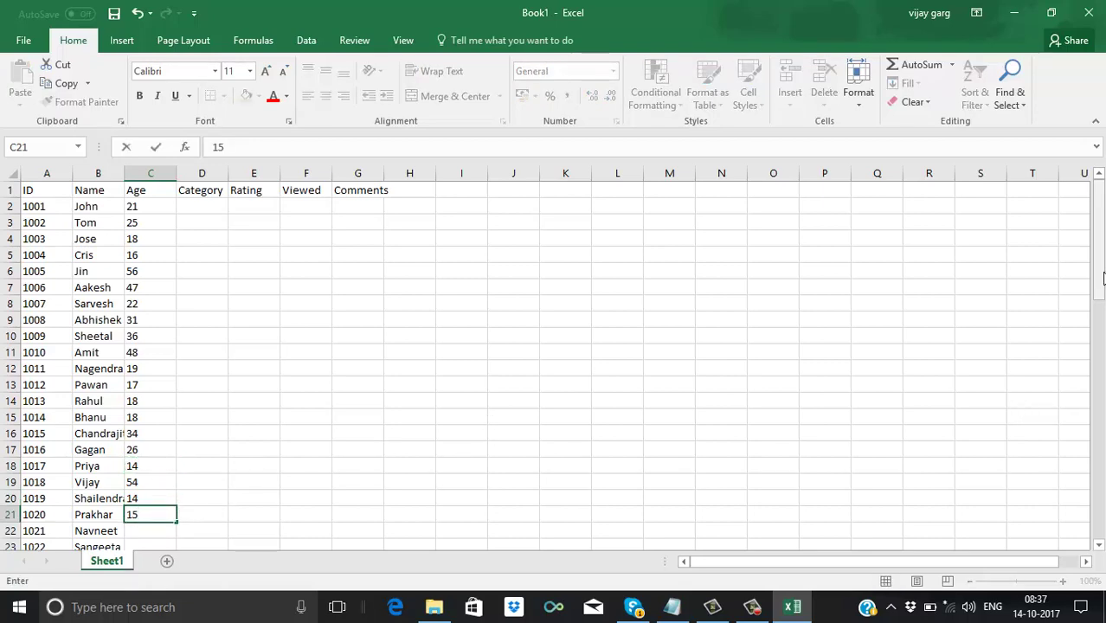
pyautogui.moveTo(1097, 274); pyautogui.dragTo(1097, 289)
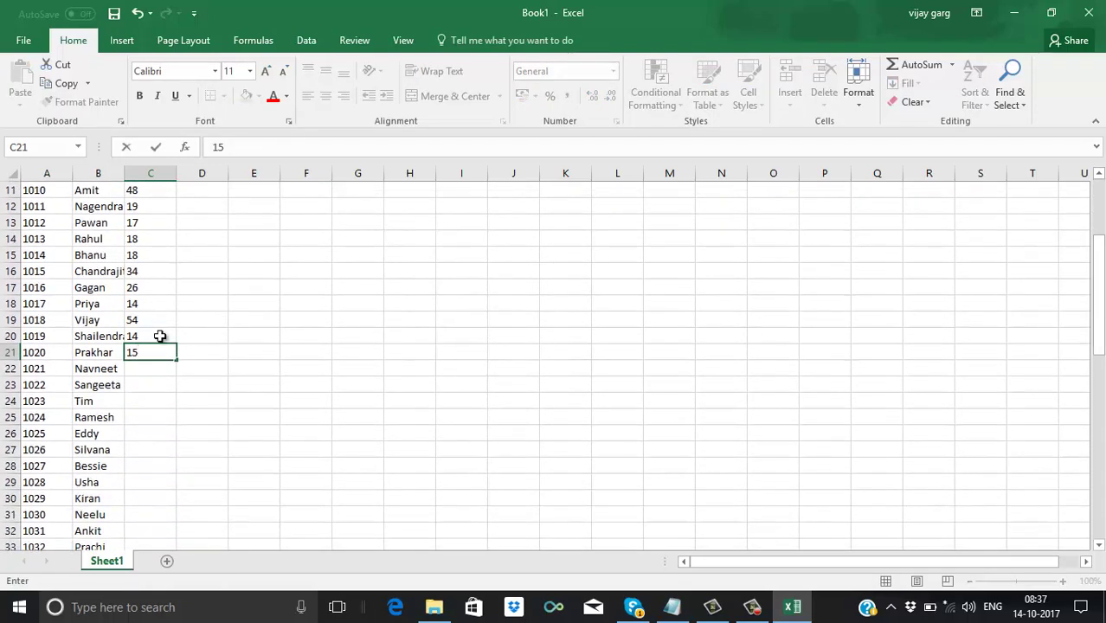
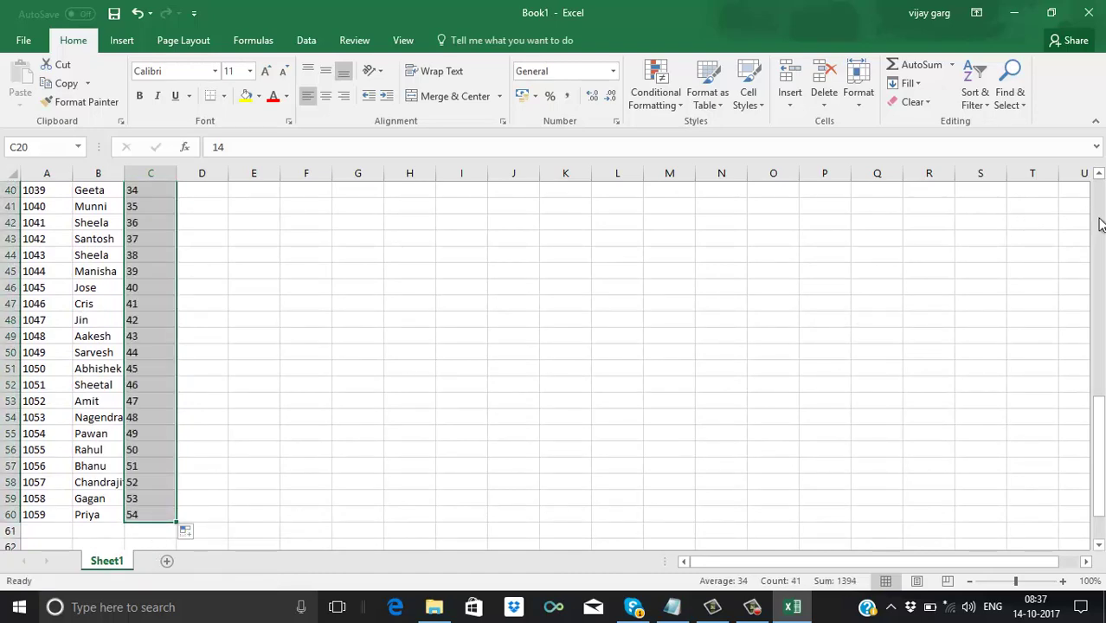
# Enter the categories Sports, Astrology and Songs for IDs 1001 to 1003 in cells D2 to D4
pyautogui.scroll(13, 852, 218)
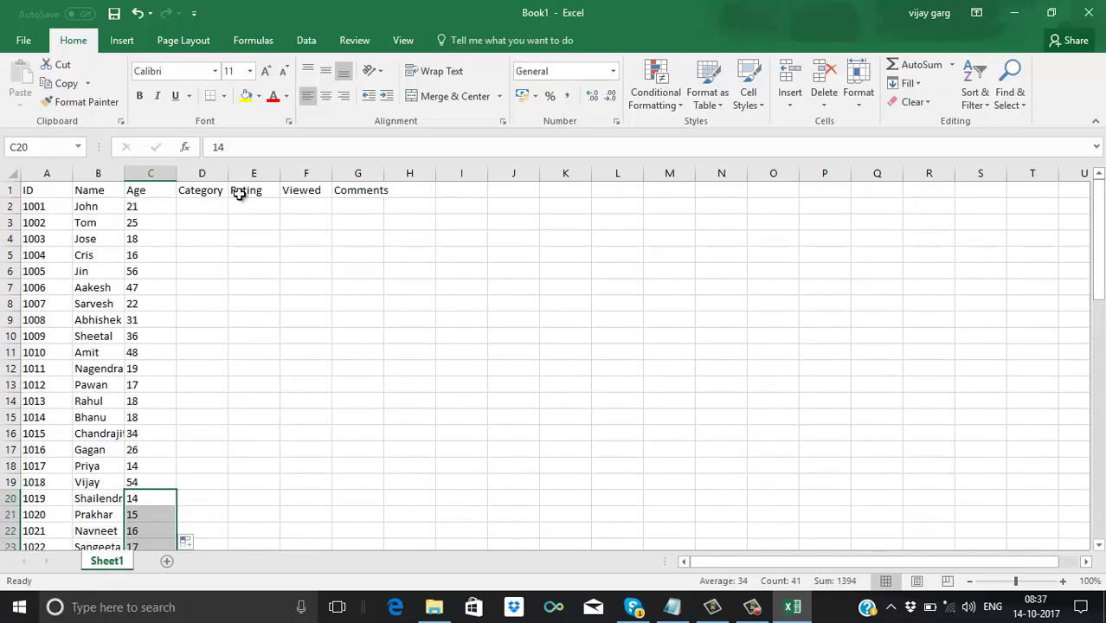
pyautogui.click(196, 208)
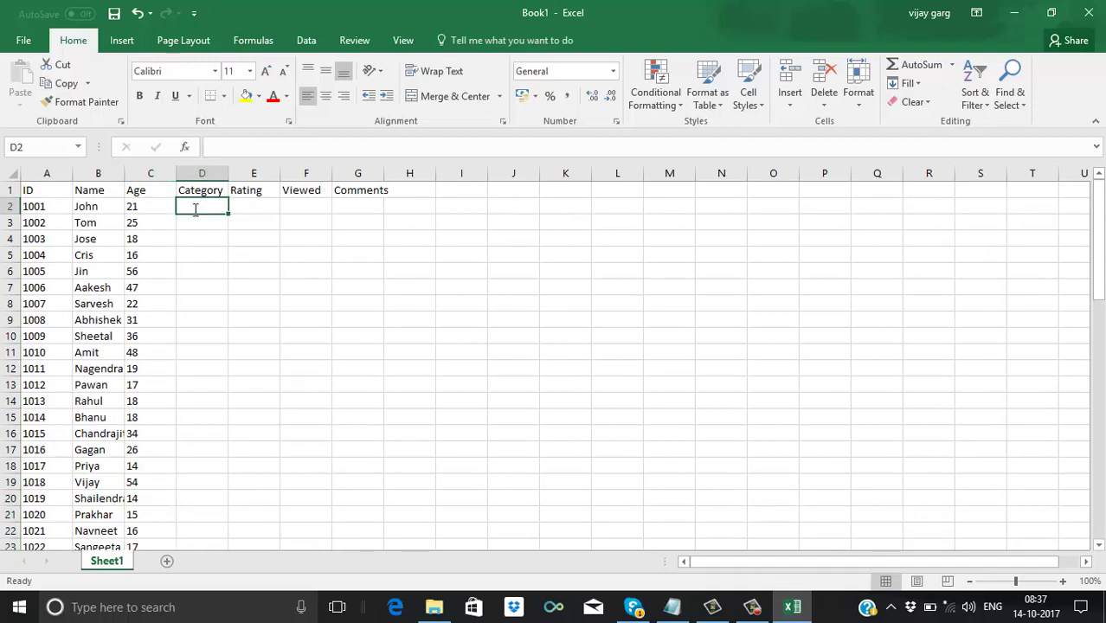
pyautogui.write('Sports')
pyautogui.press('Return')
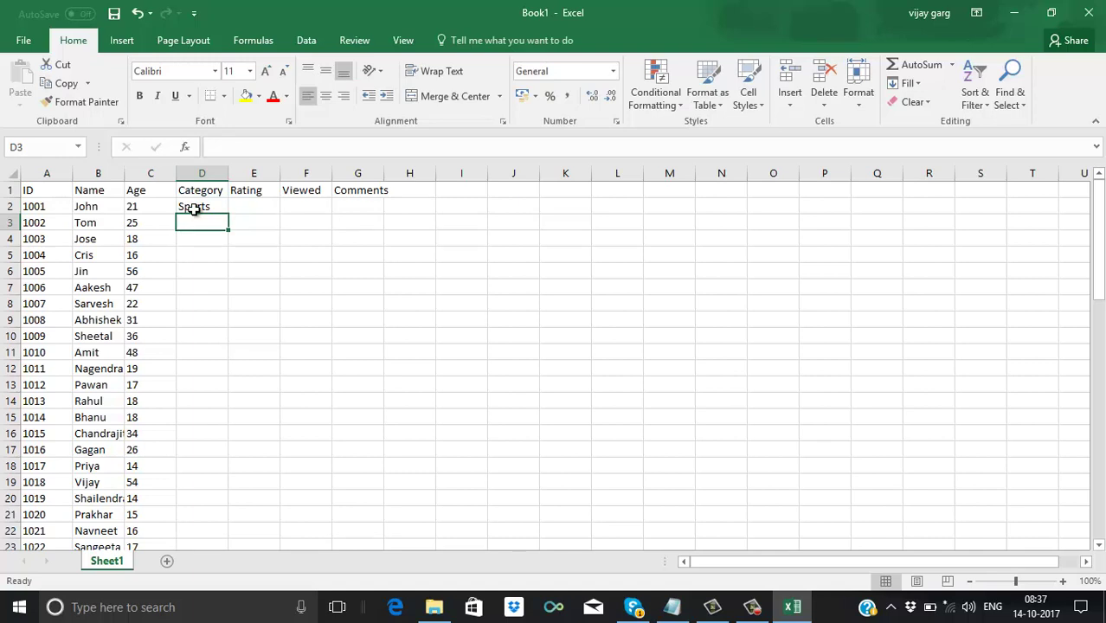
pyautogui.write('A')
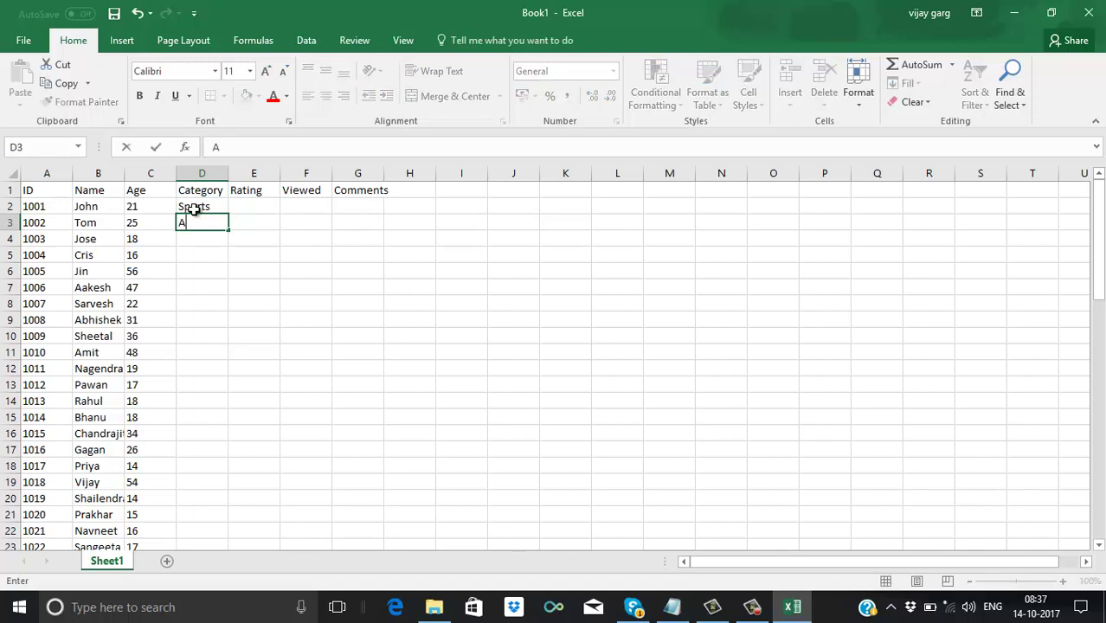
pyautogui.write('strology')
pyautogui.press('Return')
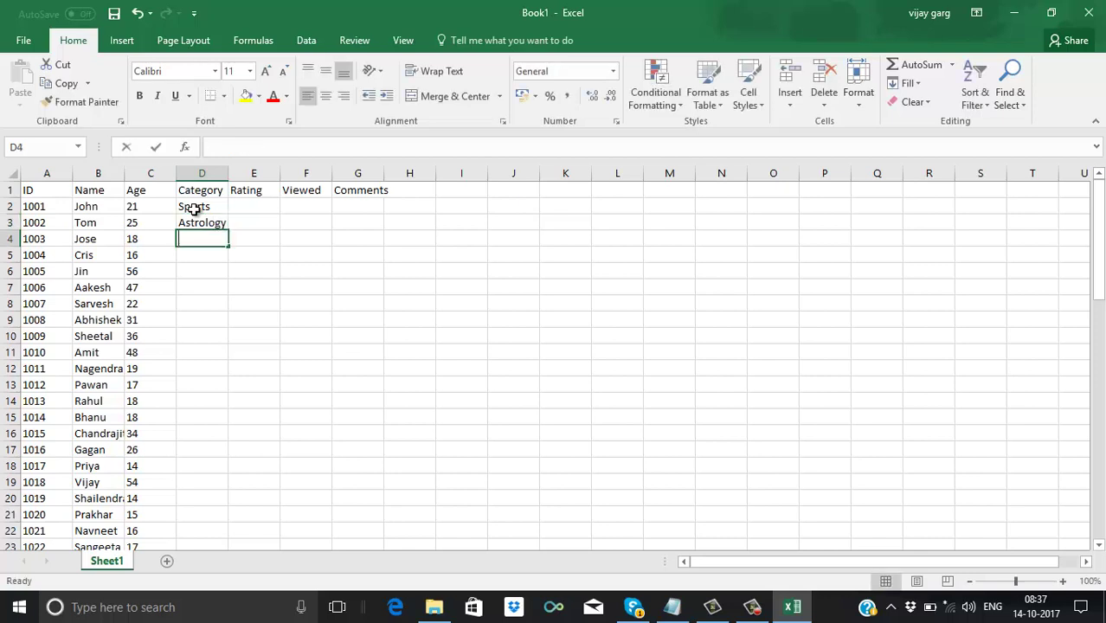
pyautogui.write('Songs')
pyautogui.press('Return')
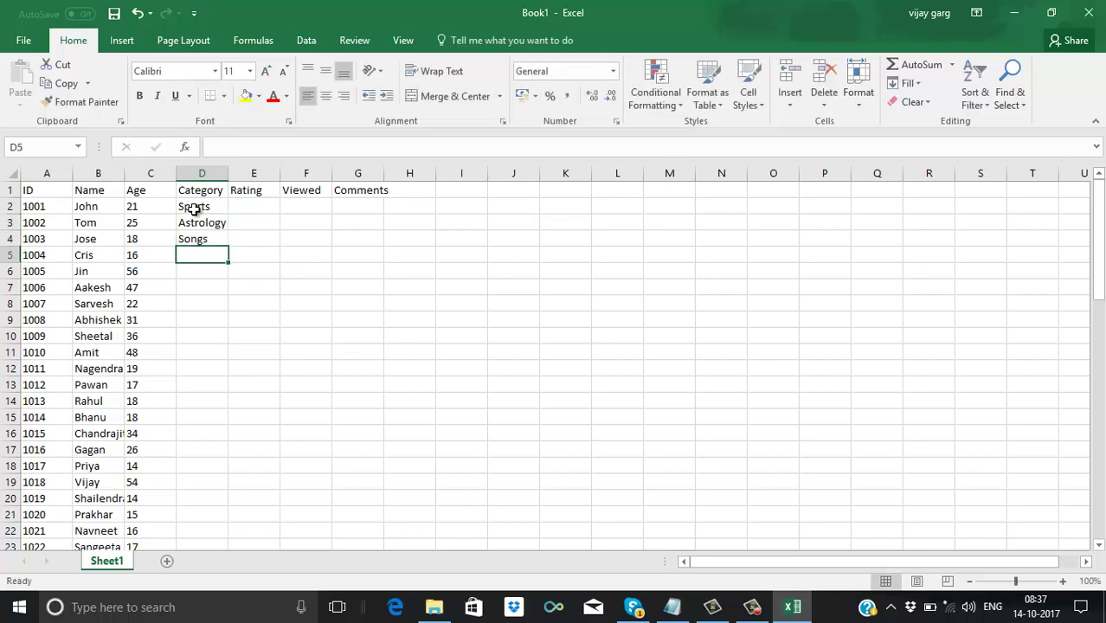
# Enter the category Movie for ID 1004 in cell D5
pyautogui.write('Mo')
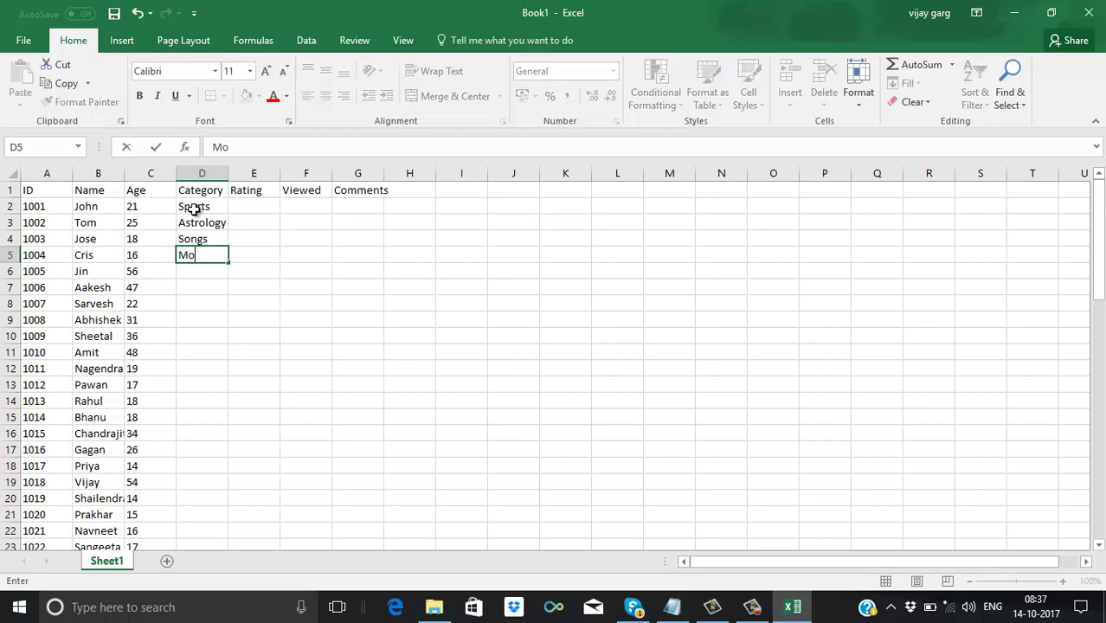
pyautogui.write('vie')
pyautogui.press('Return')
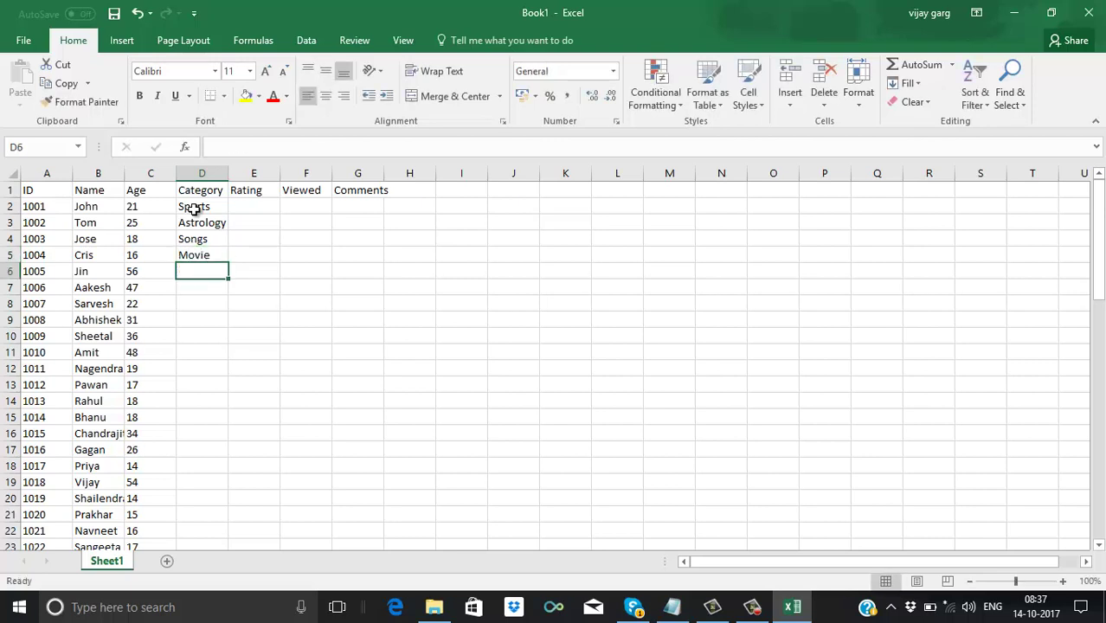
# Set the category for ID 1004 in cell D5 to Porn
pyautogui.press('Up')
pyautogui.write('Po')
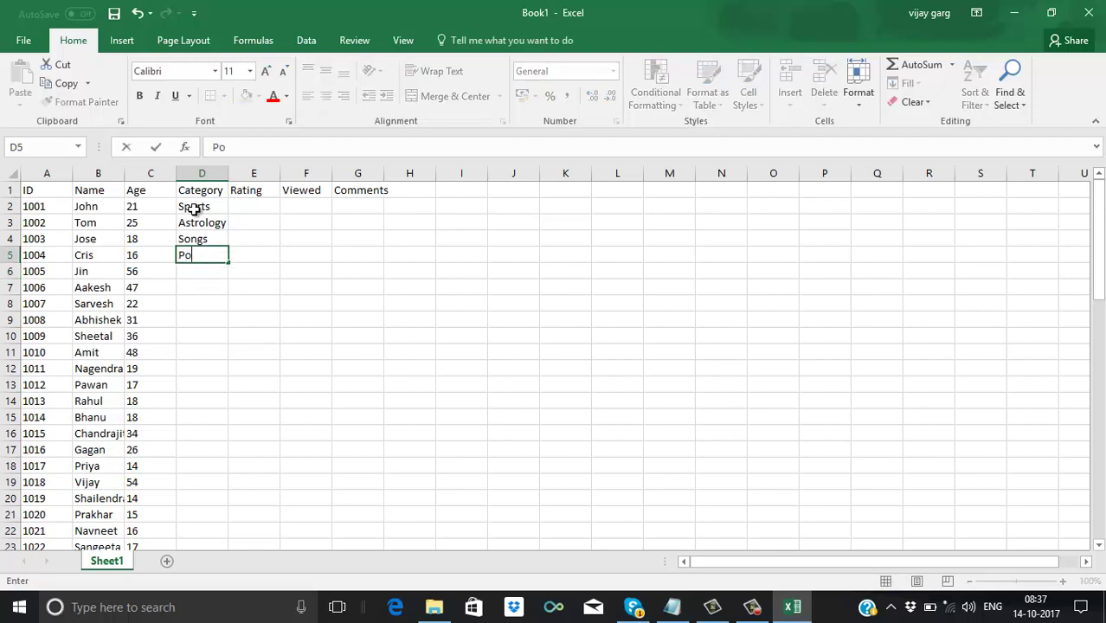
pyautogui.write('rn')
pyautogui.press('Return')
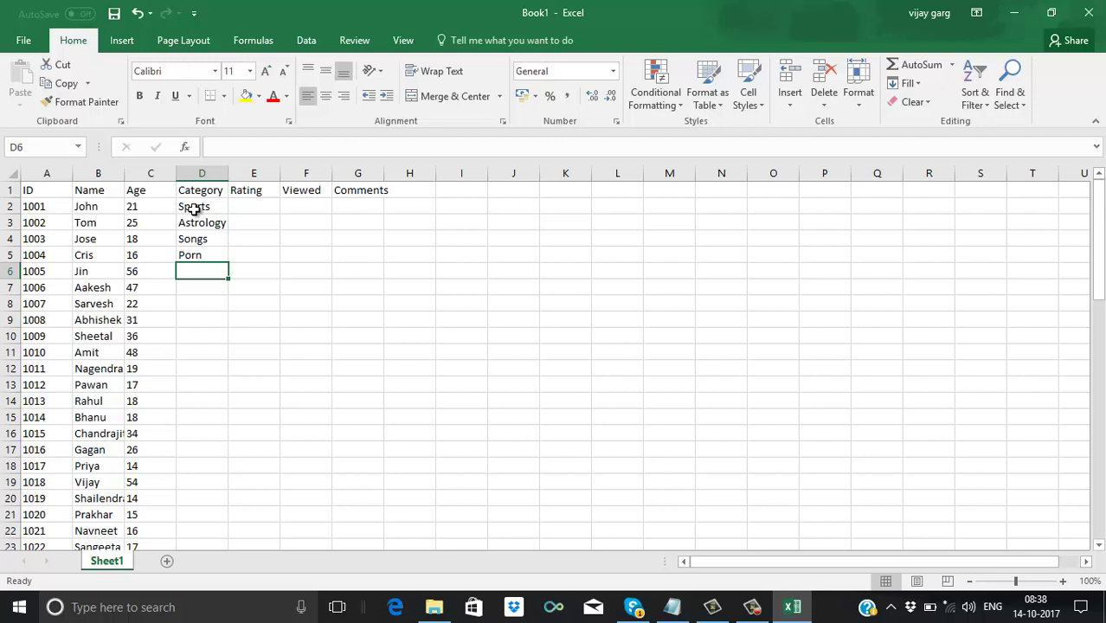
# Enter the categories Movie and Training for IDs 1005 and 1006 in cells D6 and D7
pyautogui.write('Mo')
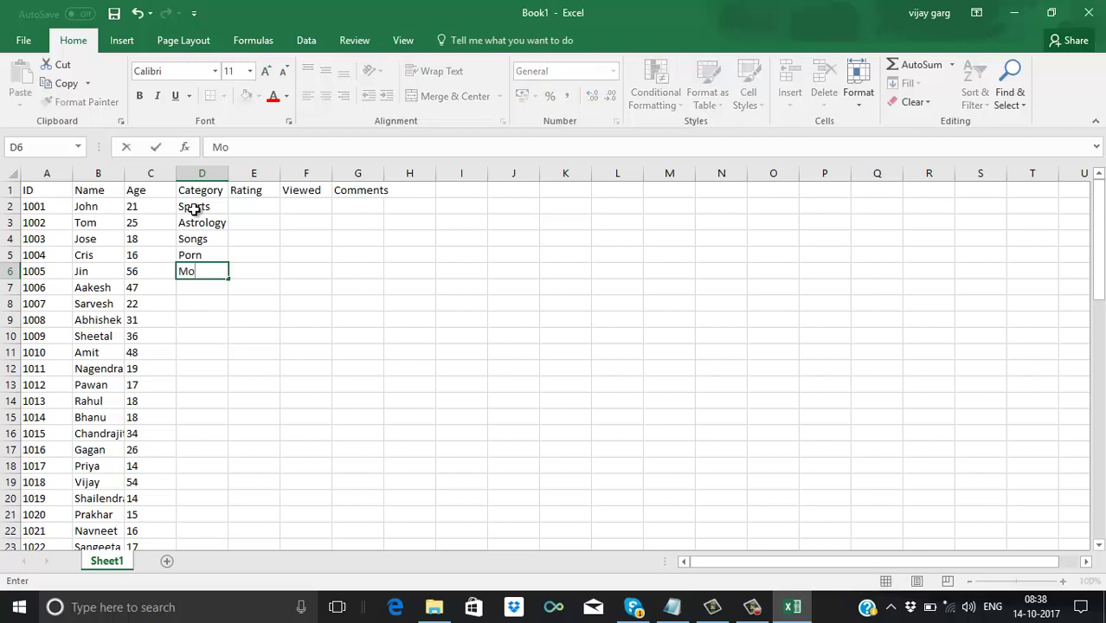
pyautogui.write('vie')
pyautogui.press('Return')
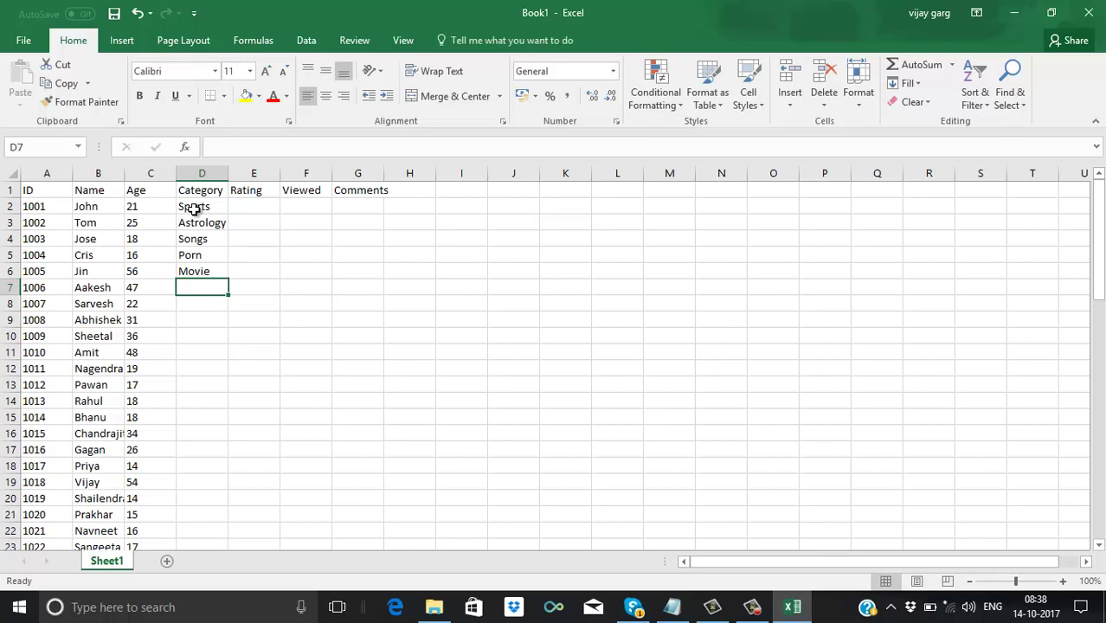
pyautogui.write('Tr')
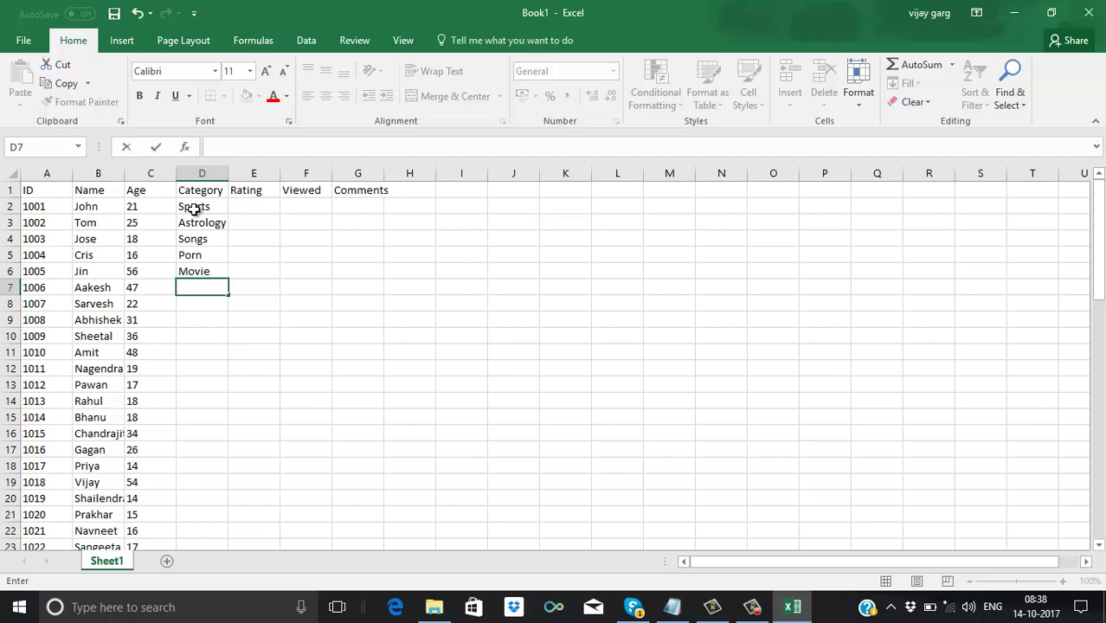
pyautogui.write('Training')
pyautogui.press('Return')
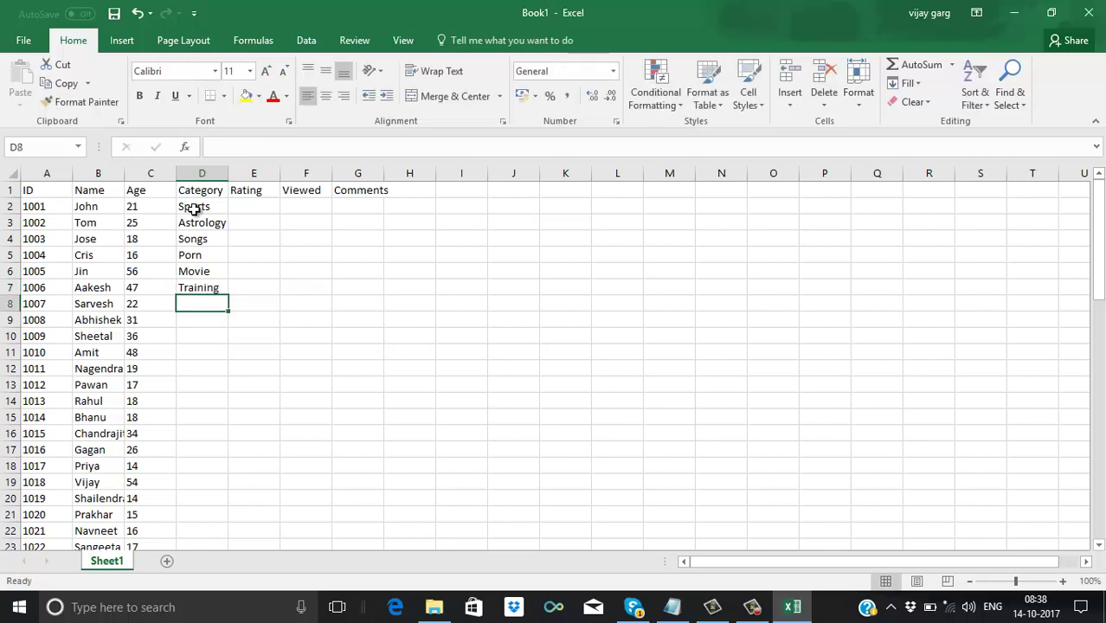
# Enter the categories Technical and Comedy for IDs 1007 and 1008 in cells D8 and D9
pyautogui.write('Techic')
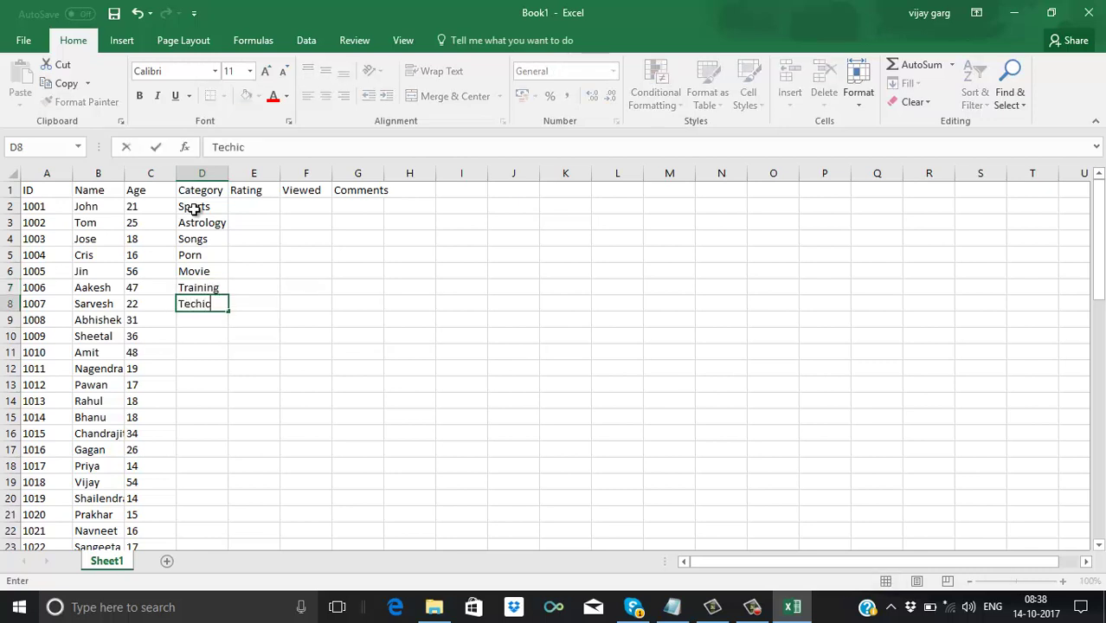
pyautogui.write('al')
pyautogui.press('Return')
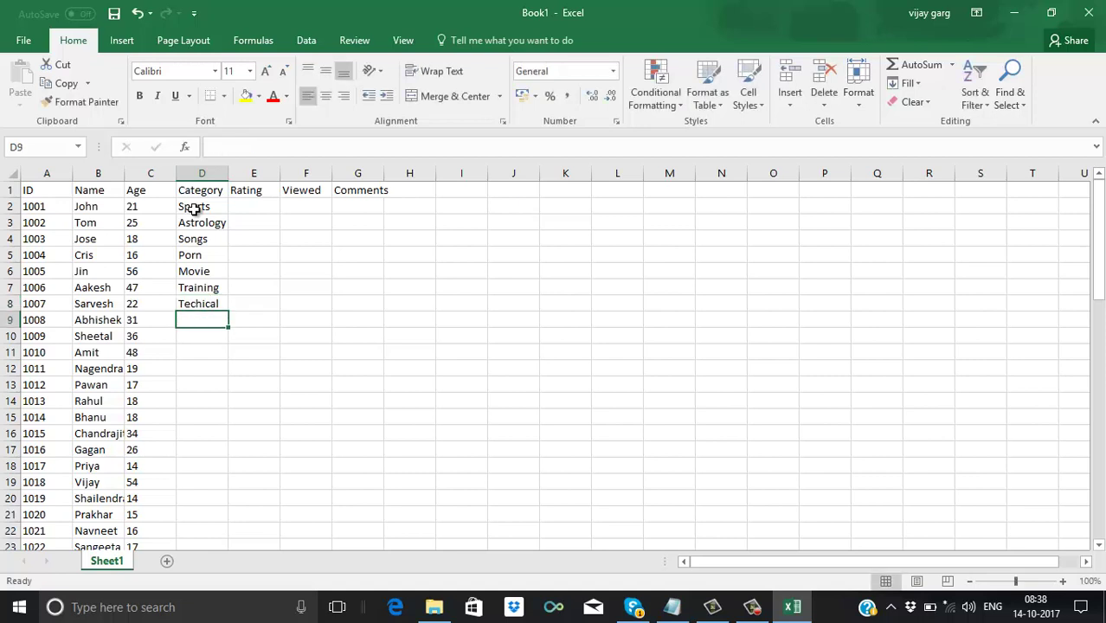
pyautogui.press('Up')
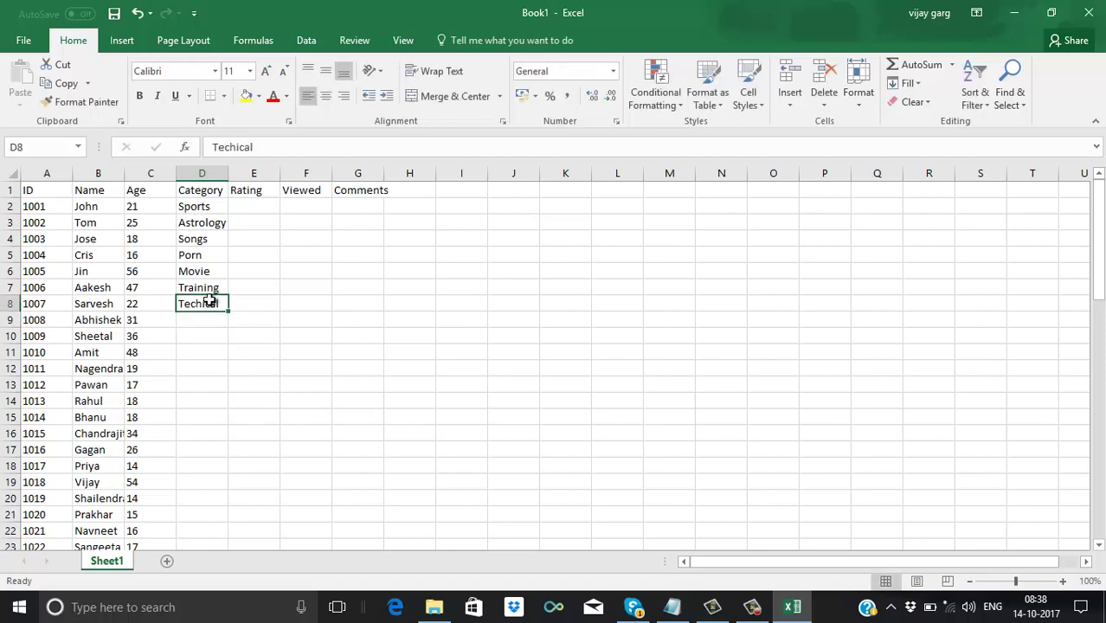
pyautogui.doubleClick(206, 303)
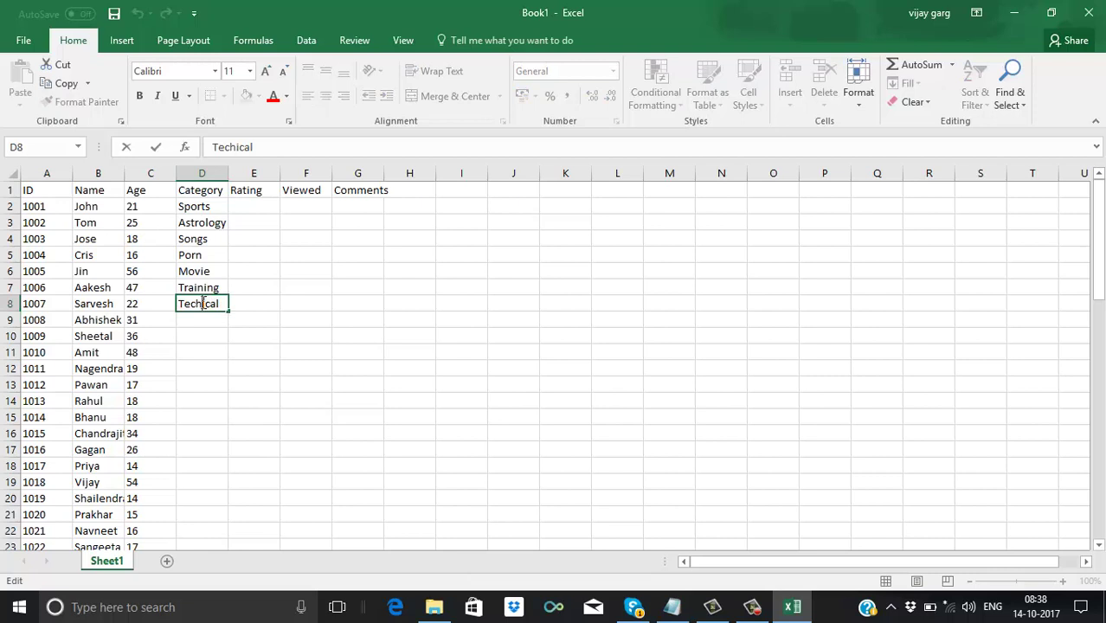
pyautogui.write('n')
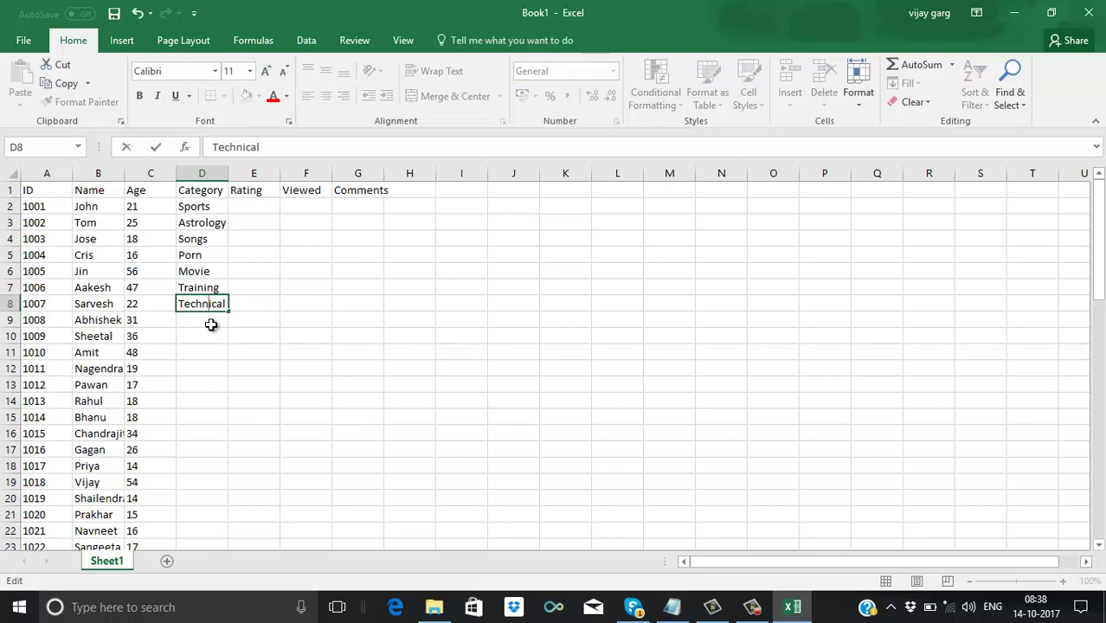
pyautogui.press('Return')
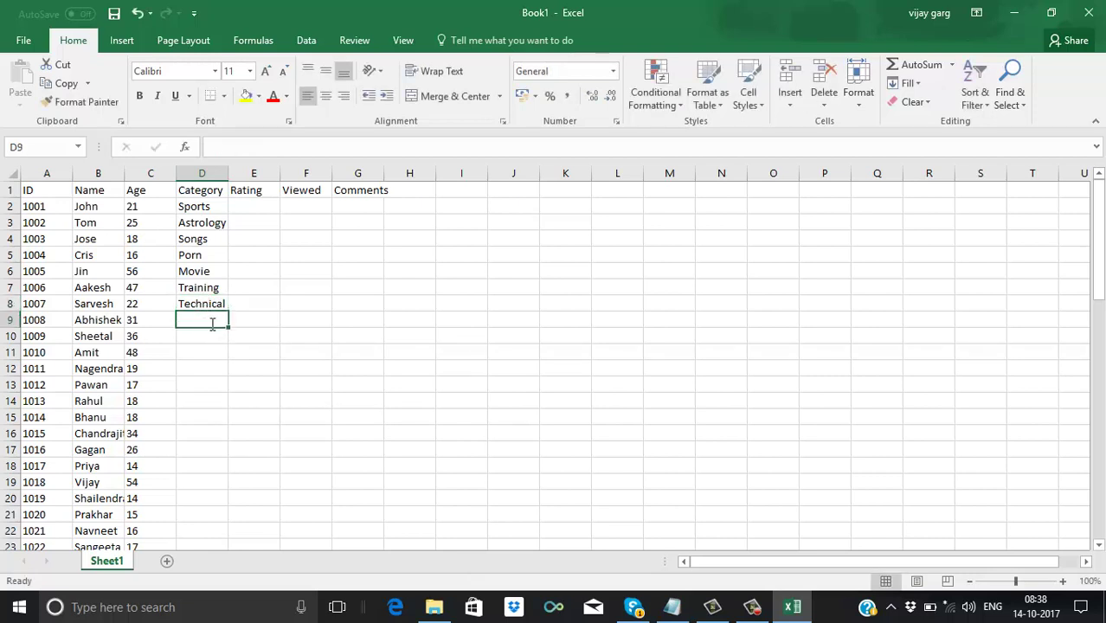
pyautogui.write('Comedy')
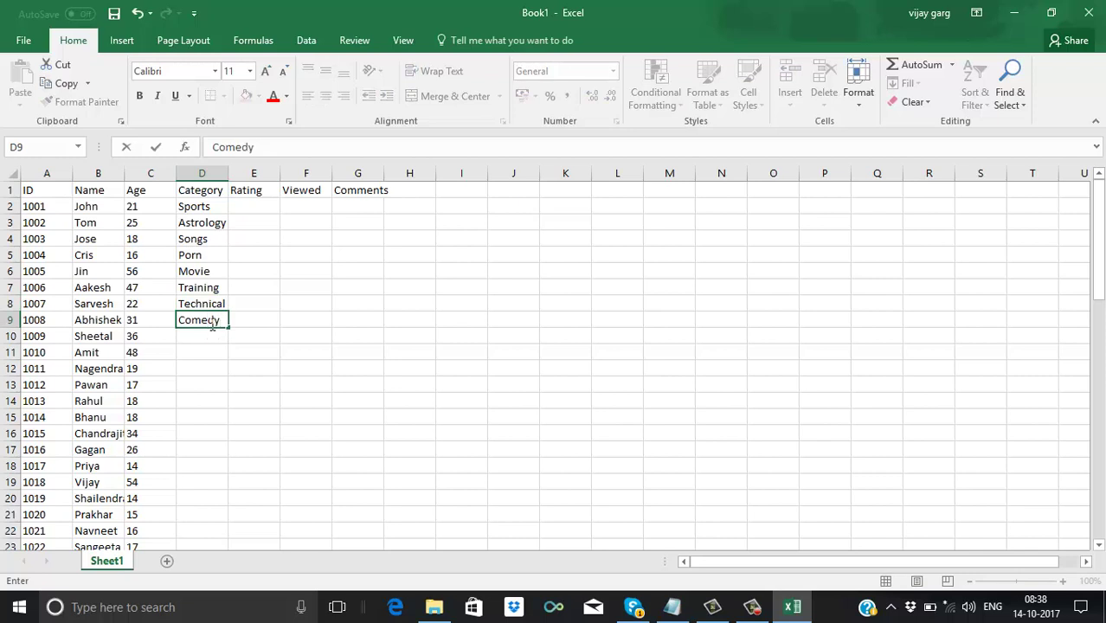
pyautogui.click(218, 353)
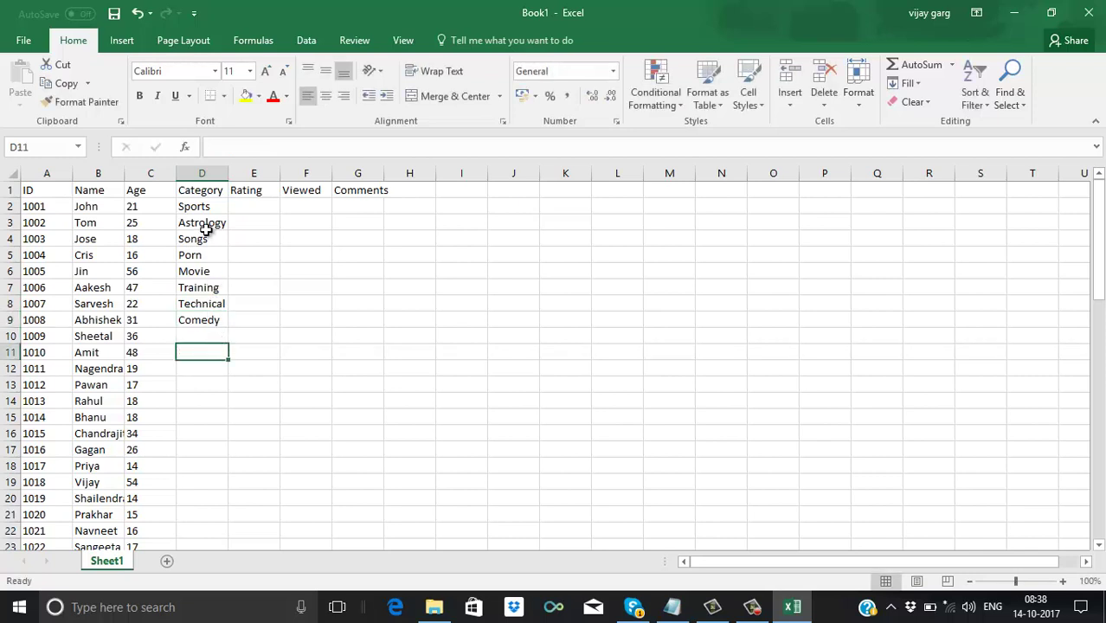
# Copy the eight categories in D2:D9 and paste them into the Category column starting at cells D10 and D18
pyautogui.moveTo(208, 207); pyautogui.dragTo(206, 319)
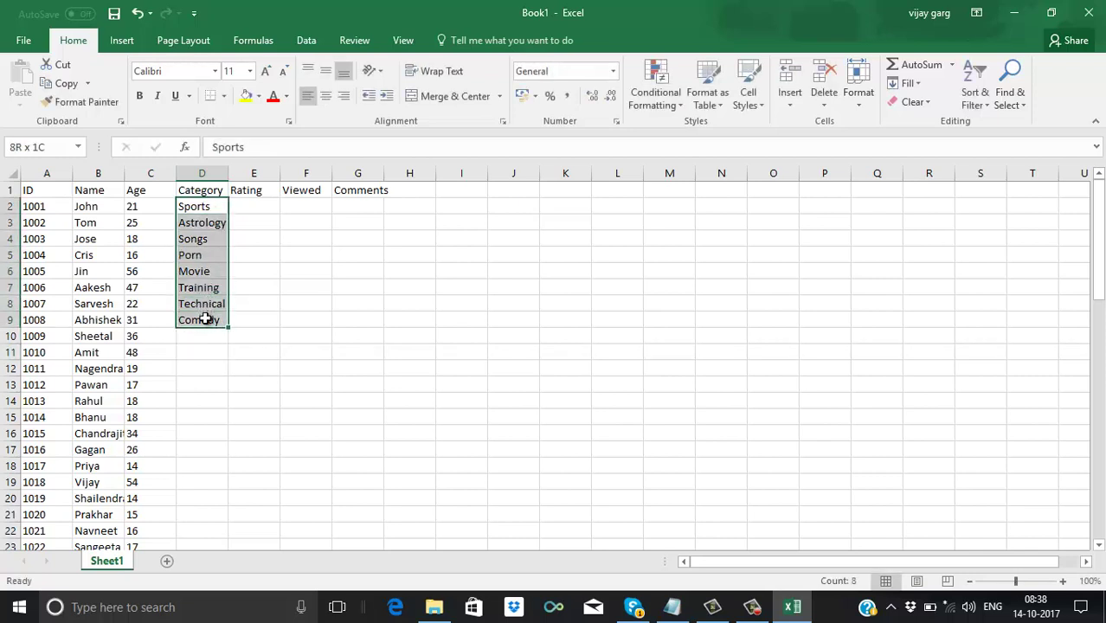
pyautogui.hotkey('ctrl', 'c')
pyautogui.click(198, 337)
pyautogui.hotkey('ctrl', 'v')
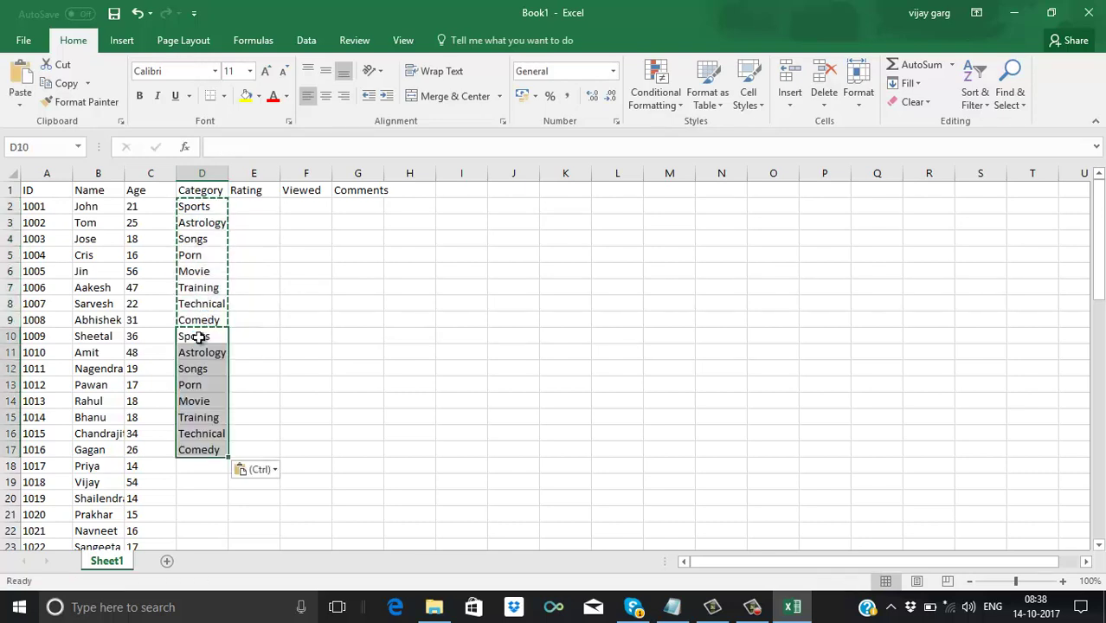
pyautogui.click(194, 466)
pyautogui.hotkey('ctrl', 'v')
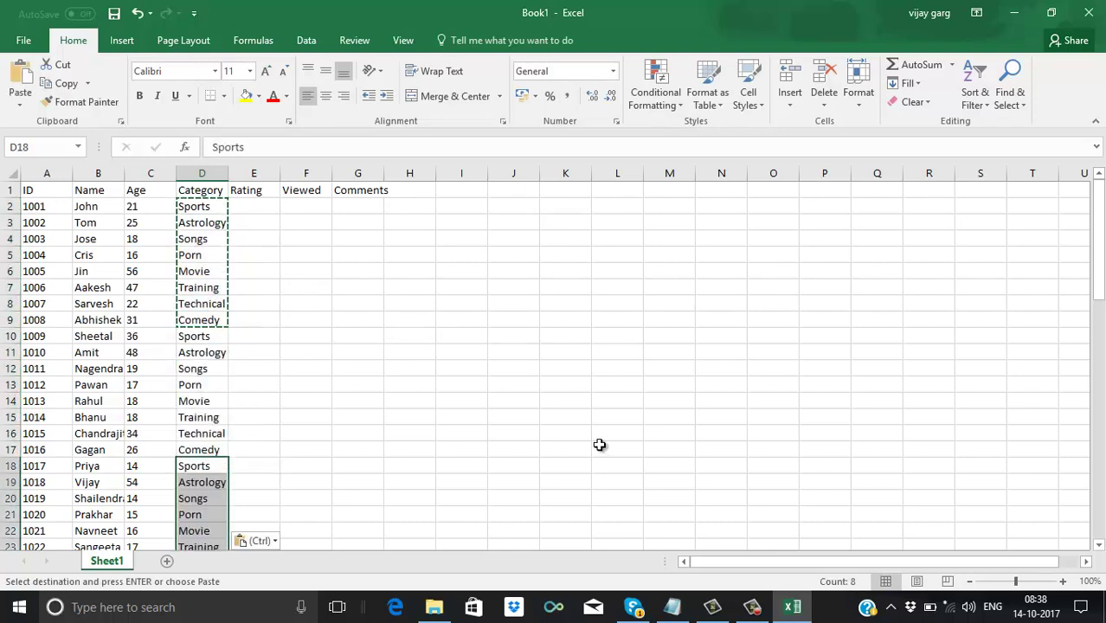
# Paste the copied category block into the Category column starting at cells D26 and D34
pyautogui.moveTo(1097, 286); pyautogui.dragTo(1081, 365)
pyautogui.click(217, 321)
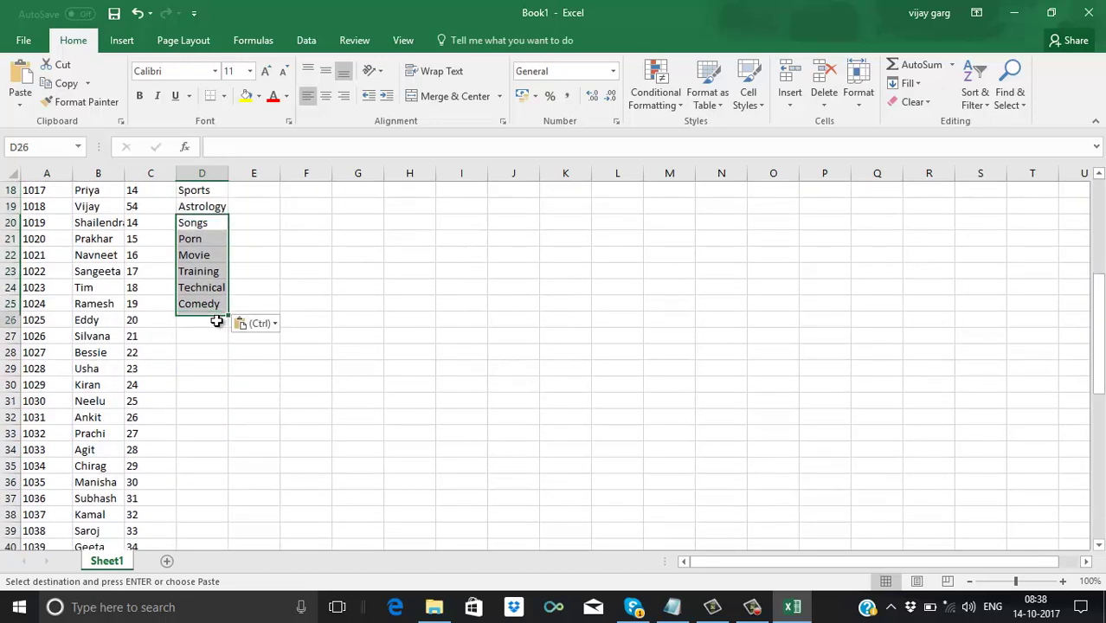
pyautogui.hotkey('ctrl', 'v')
pyautogui.click(200, 450)
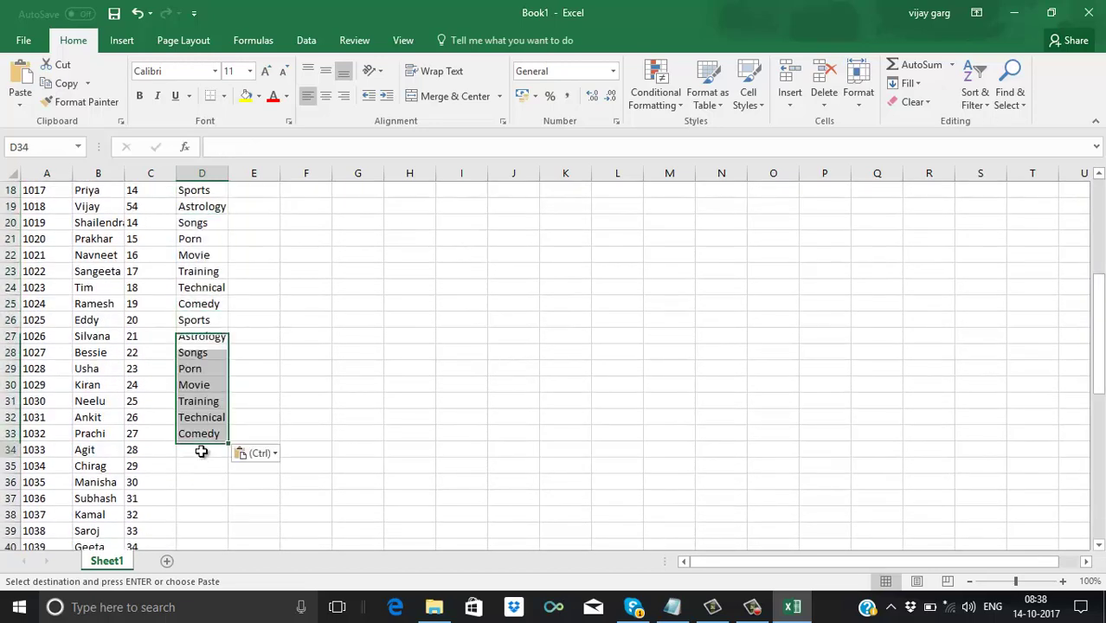
pyautogui.hotkey('ctrl', 'v')
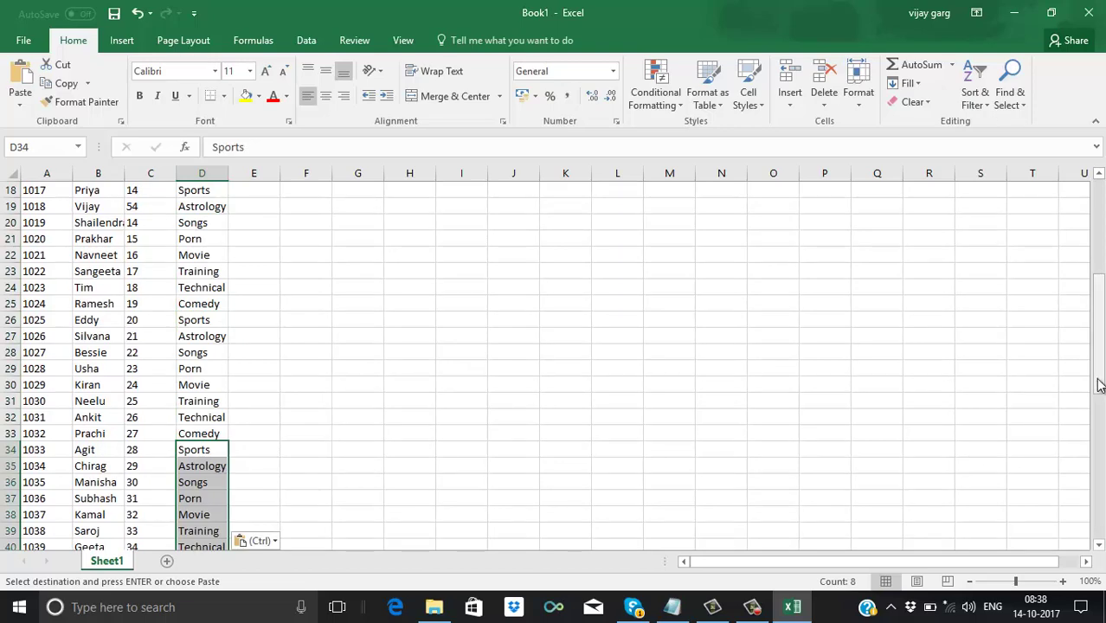
# Paste the copied category block into the Category column starting at cells D42 and D50
pyautogui.moveTo(1097, 384); pyautogui.dragTo(1098, 457)
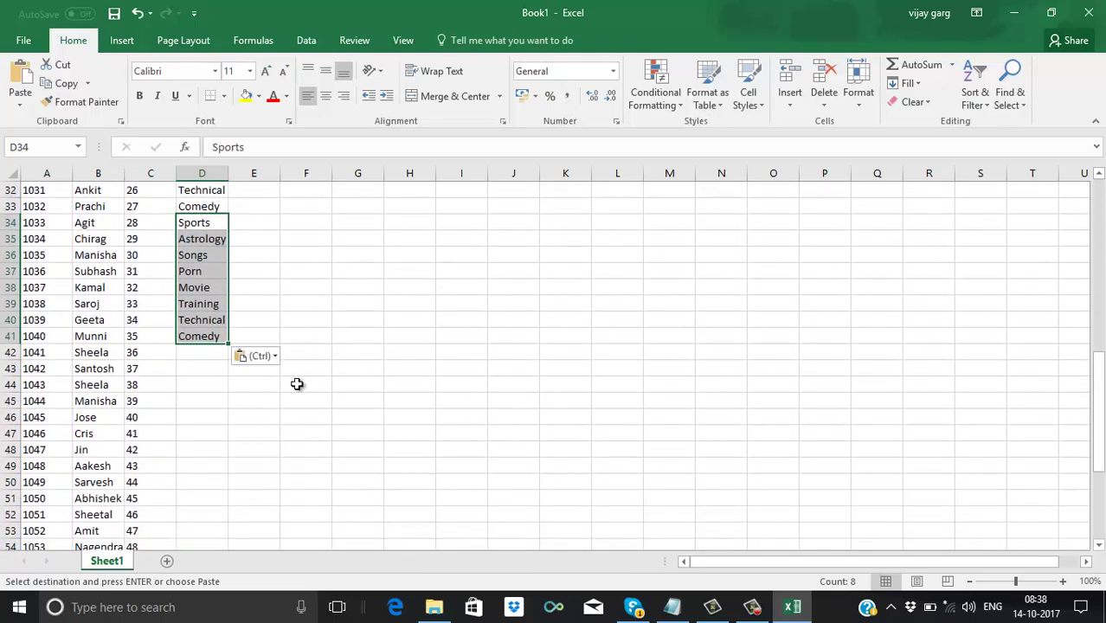
pyautogui.click(200, 351)
pyautogui.hotkey('ctrl', 'v')
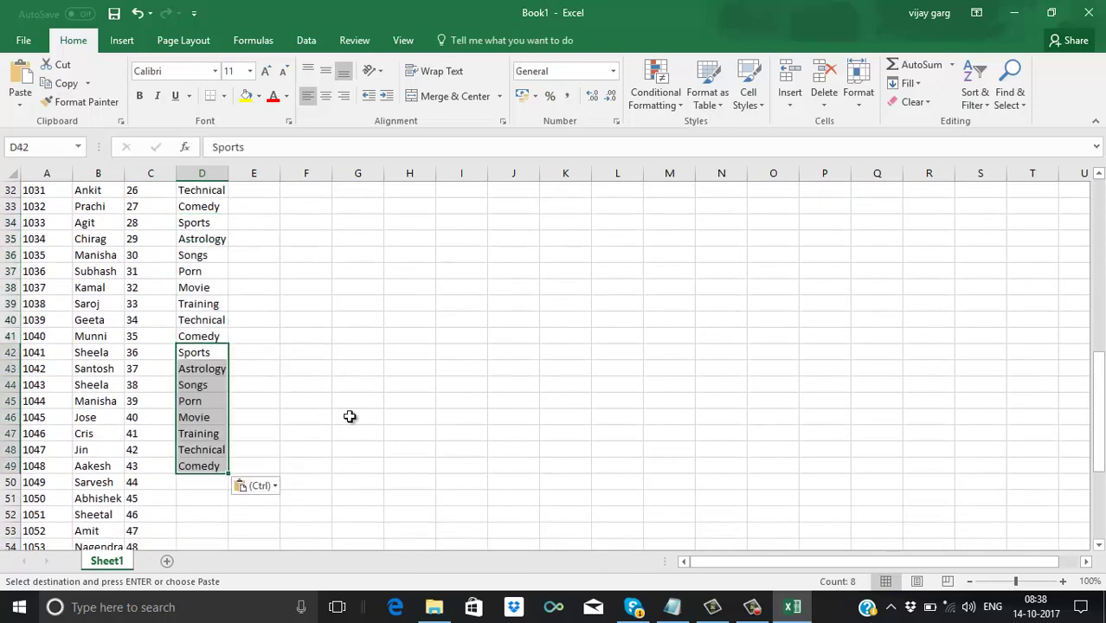
pyautogui.click(205, 481)
pyautogui.hotkey('ctrl', 'v')
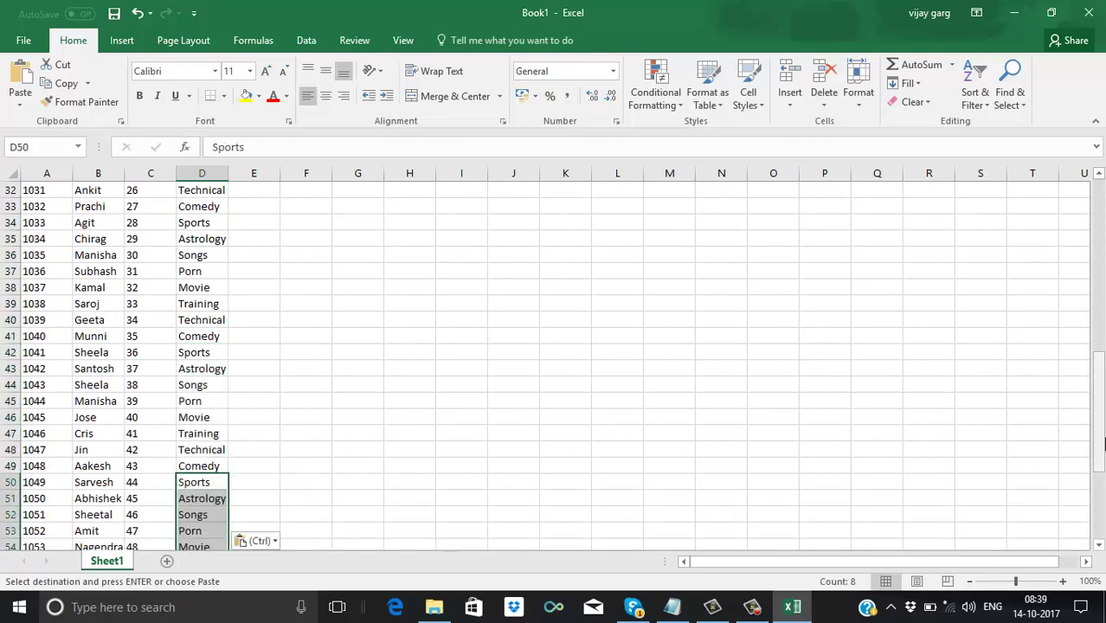
# Paste the category block at cell D58 and clear the surplus entries in D61:D65 below the last ID
pyautogui.moveTo(1102, 440); pyautogui.dragTo(1099, 506)
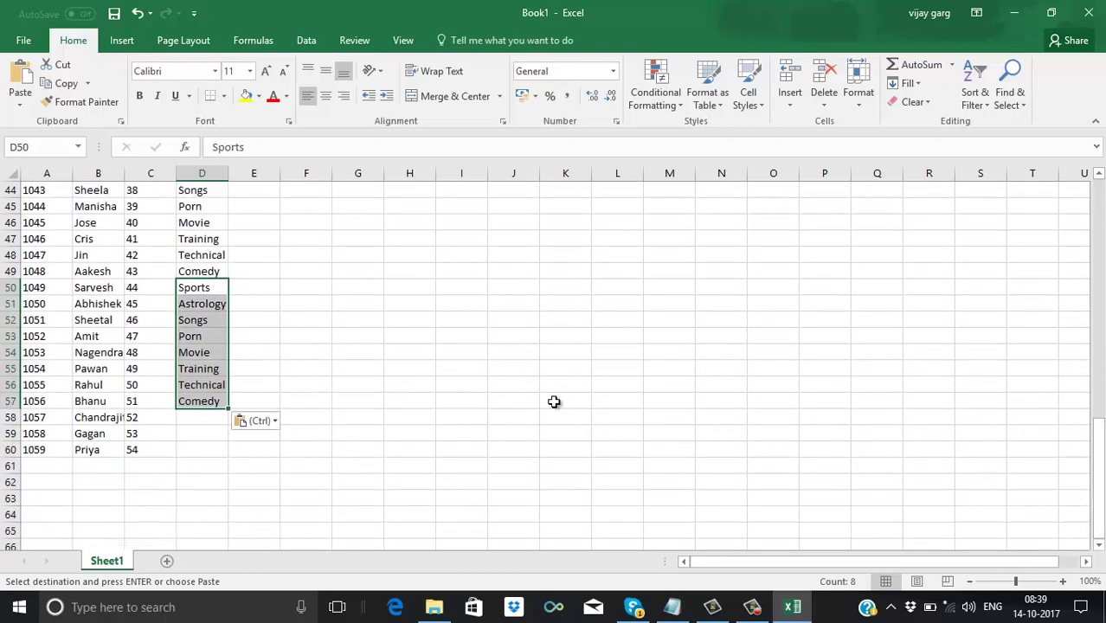
pyautogui.click(208, 418)
pyautogui.hotkey('ctrl', 'v')
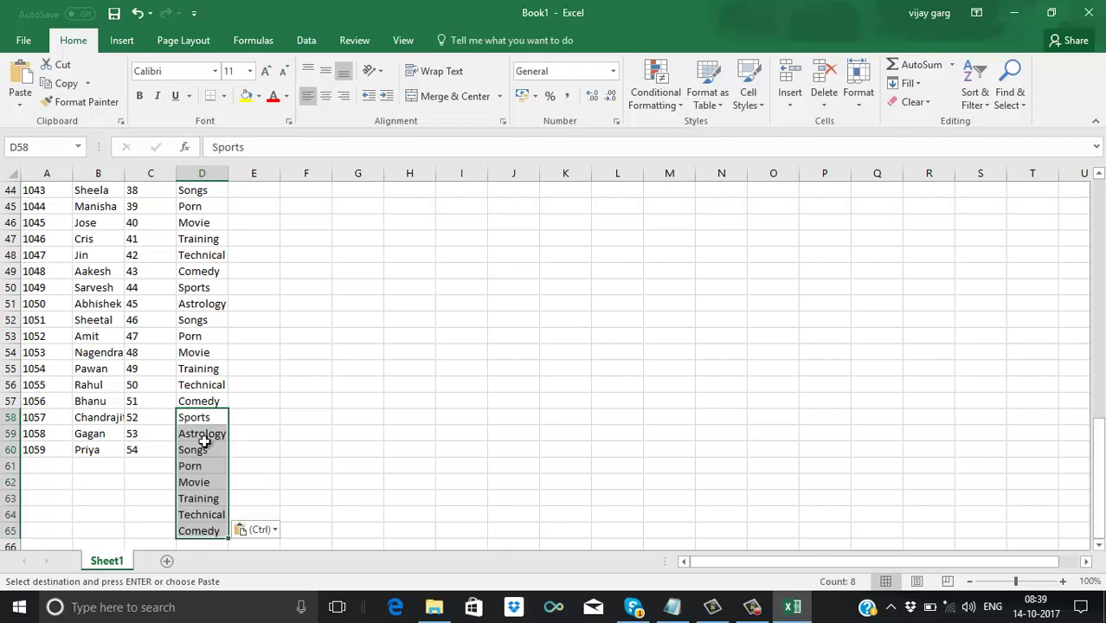
pyautogui.click(200, 465)
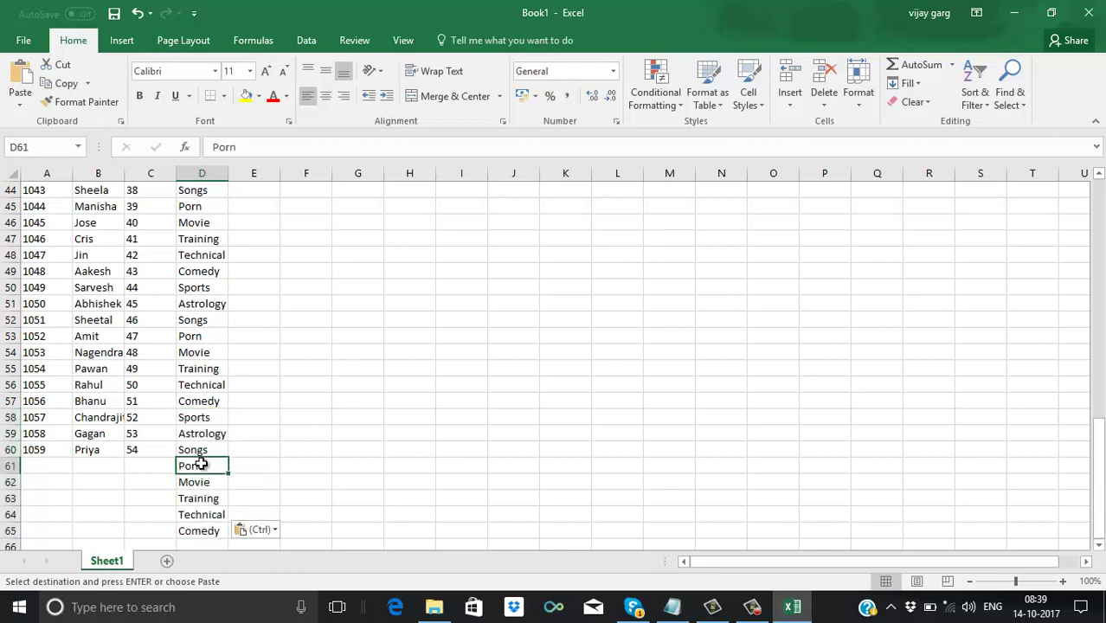
pyautogui.moveTo(201, 464); pyautogui.dragTo(198, 523)
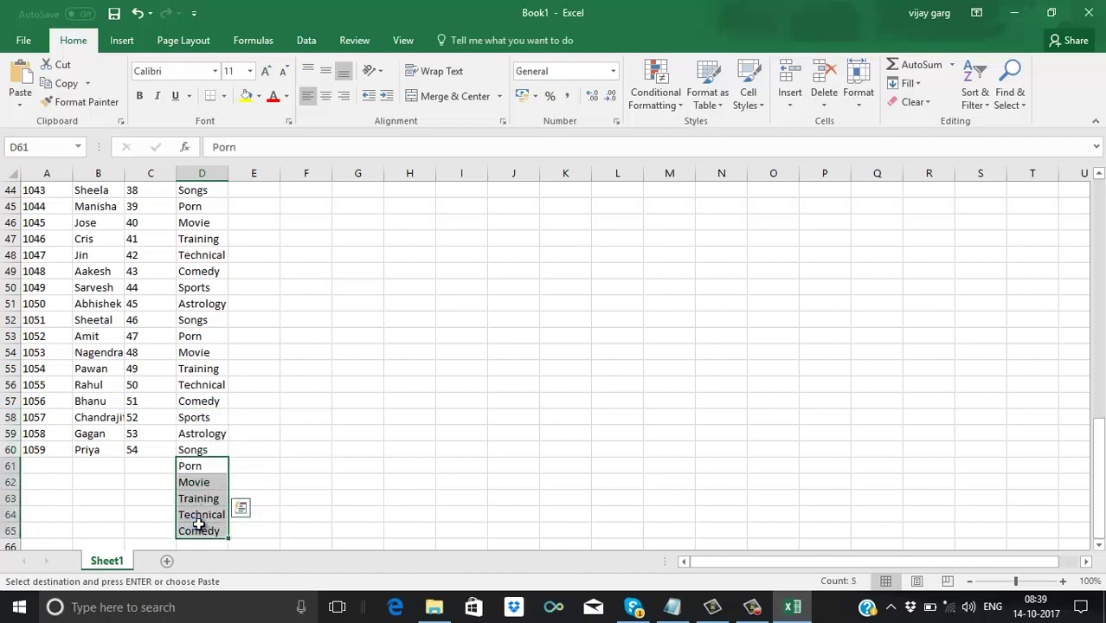
pyautogui.press('Delete')
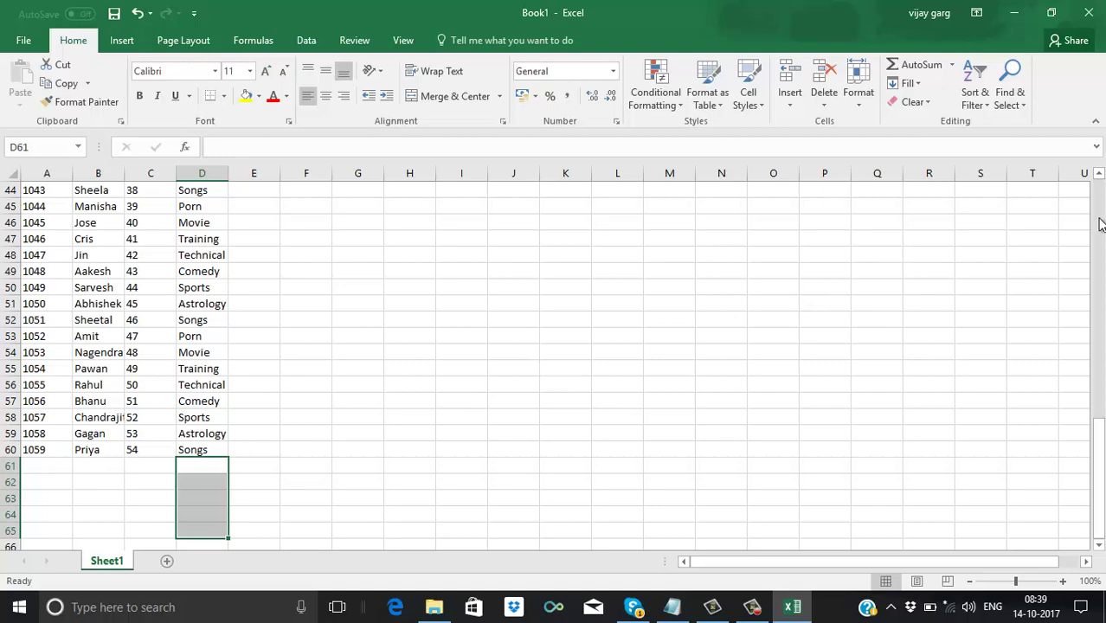
# Select cell E2, the first data cell of the Rating column
pyautogui.moveTo(1099, 222); pyautogui.dragTo(1097, 186)
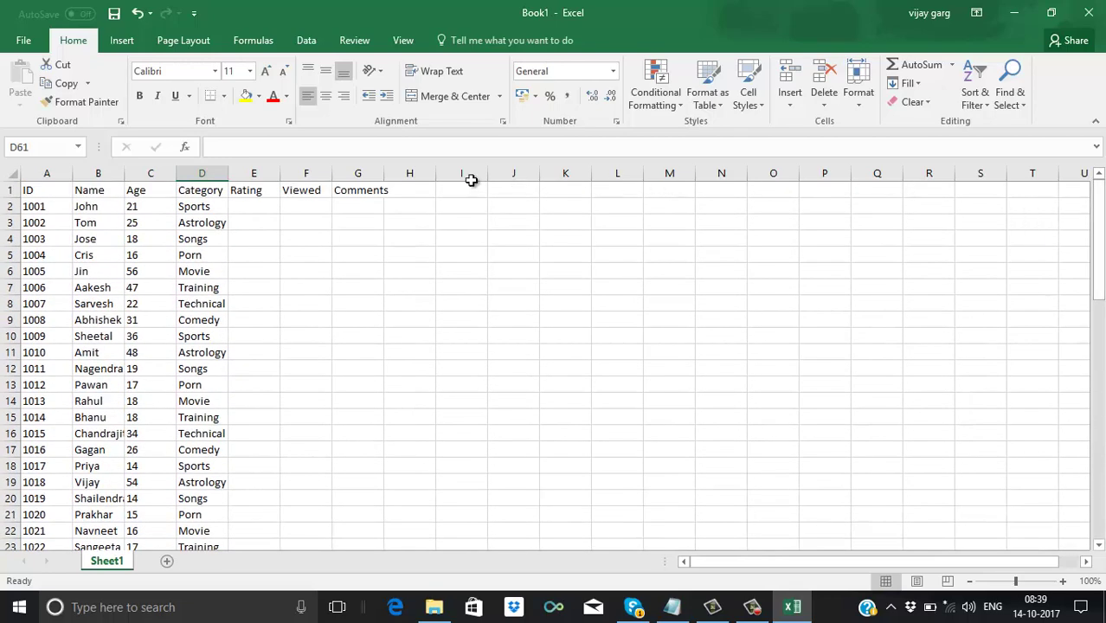
pyautogui.click(253, 205)
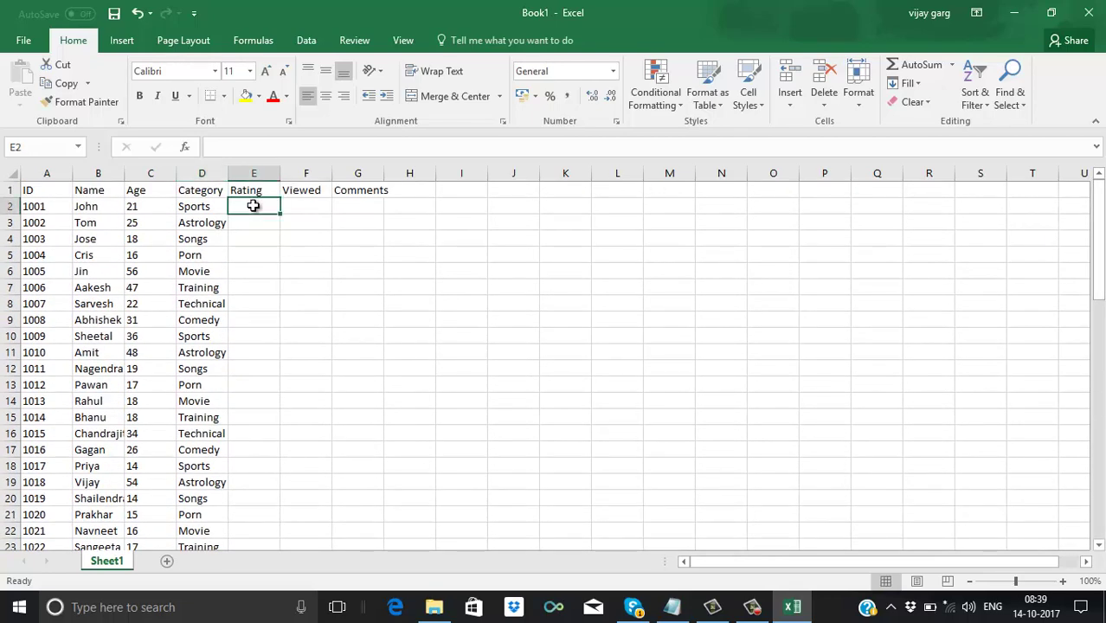
pyautogui.click(753, 607)
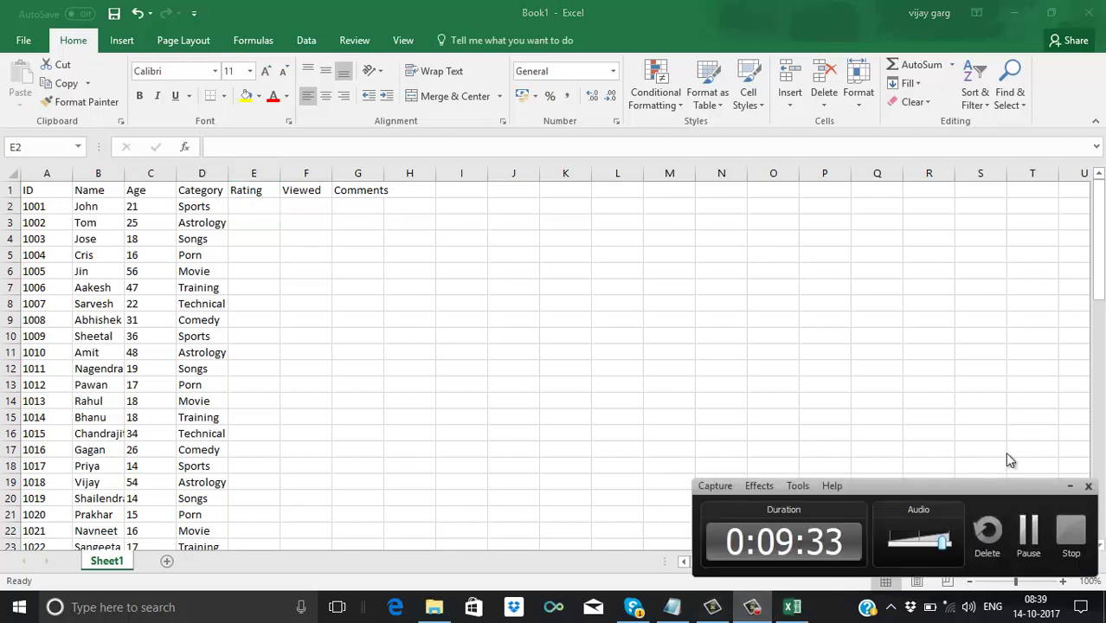
pyautogui.click(752, 606)
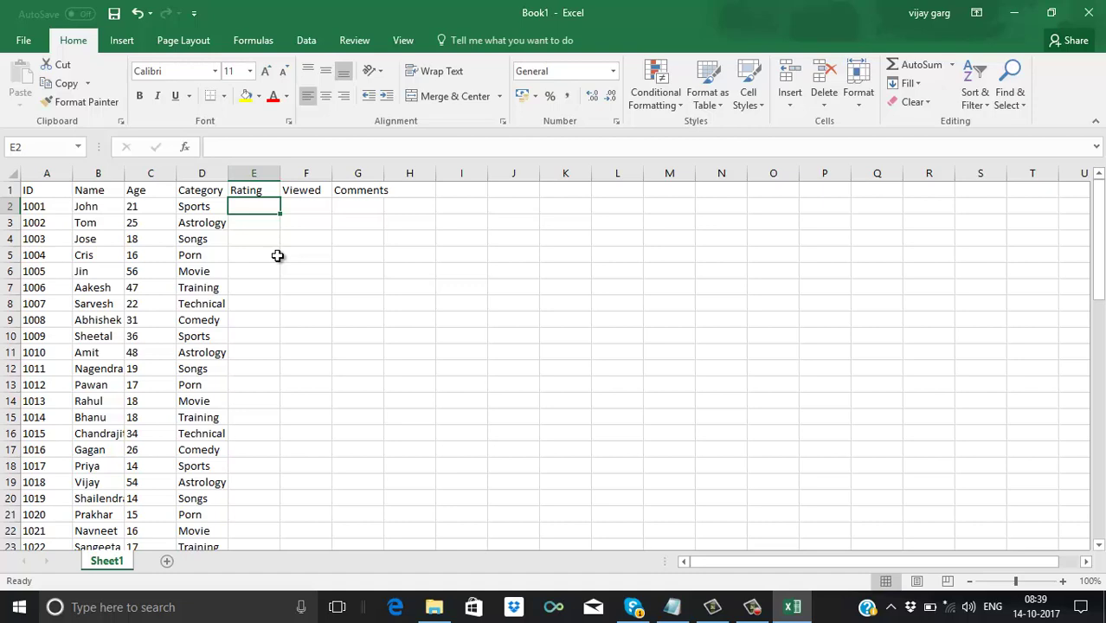
pyautogui.hotkey('alt', 'Tab')
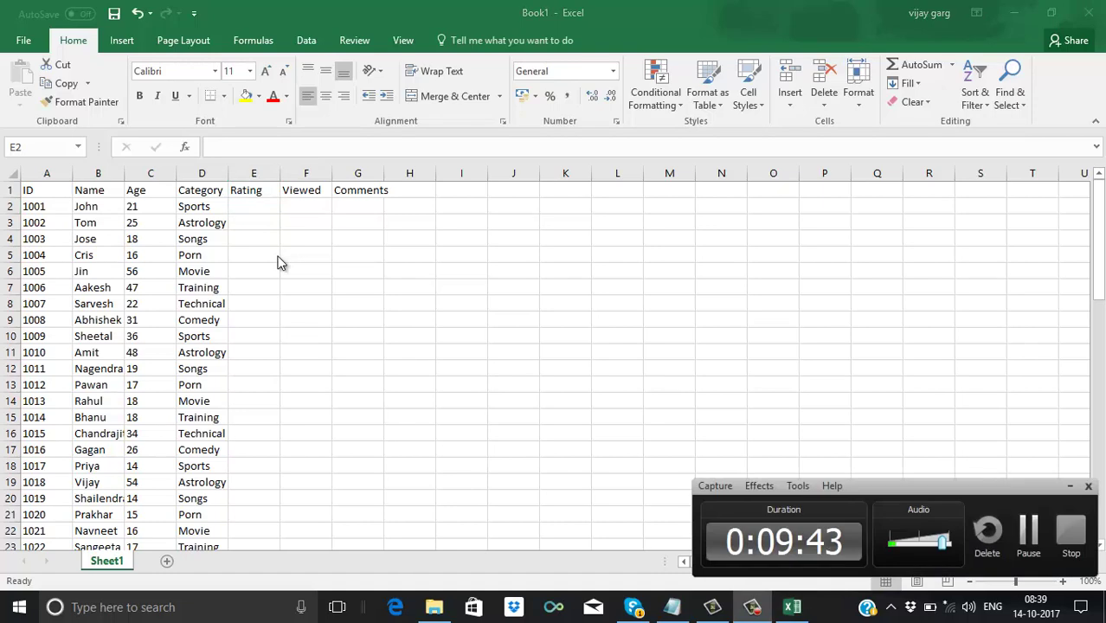
pyautogui.hotkey('alt', 'Tab')
pyautogui.press('alt')
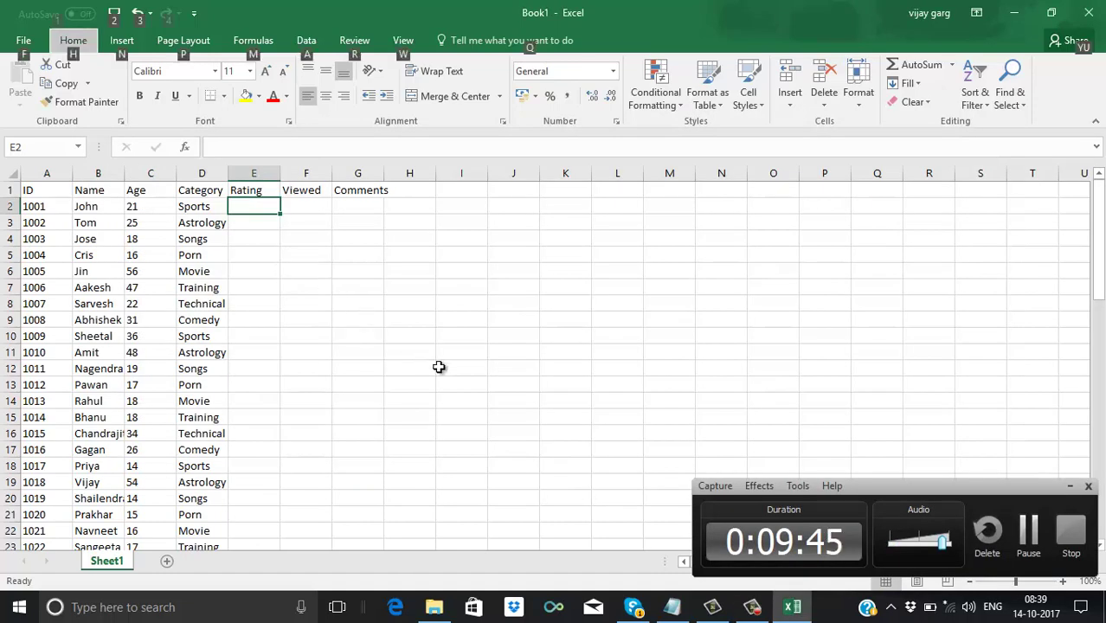
# Switch to the YouTube_Analysis notes in Notepad and check the rating scale
pyautogui.click(682, 608)
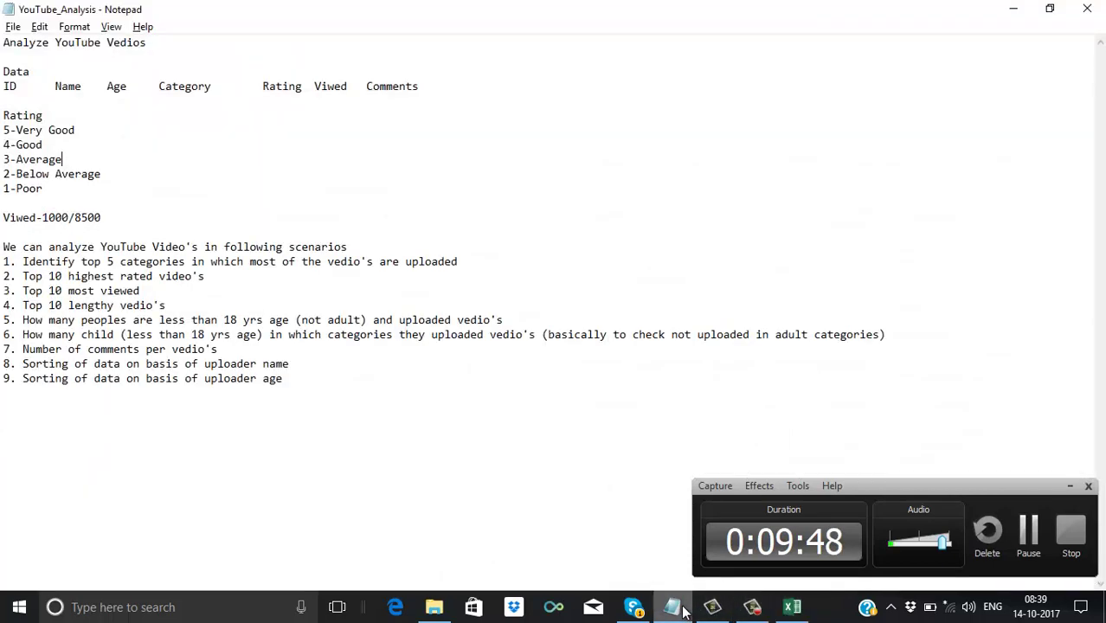
pyautogui.click(1069, 485)
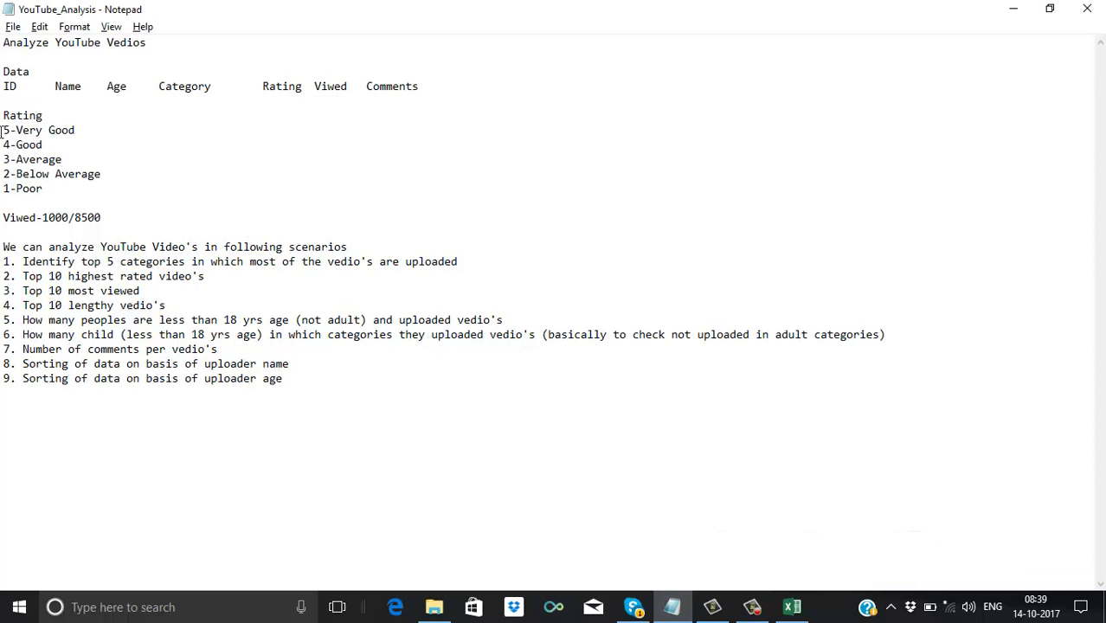
pyautogui.press('F9')
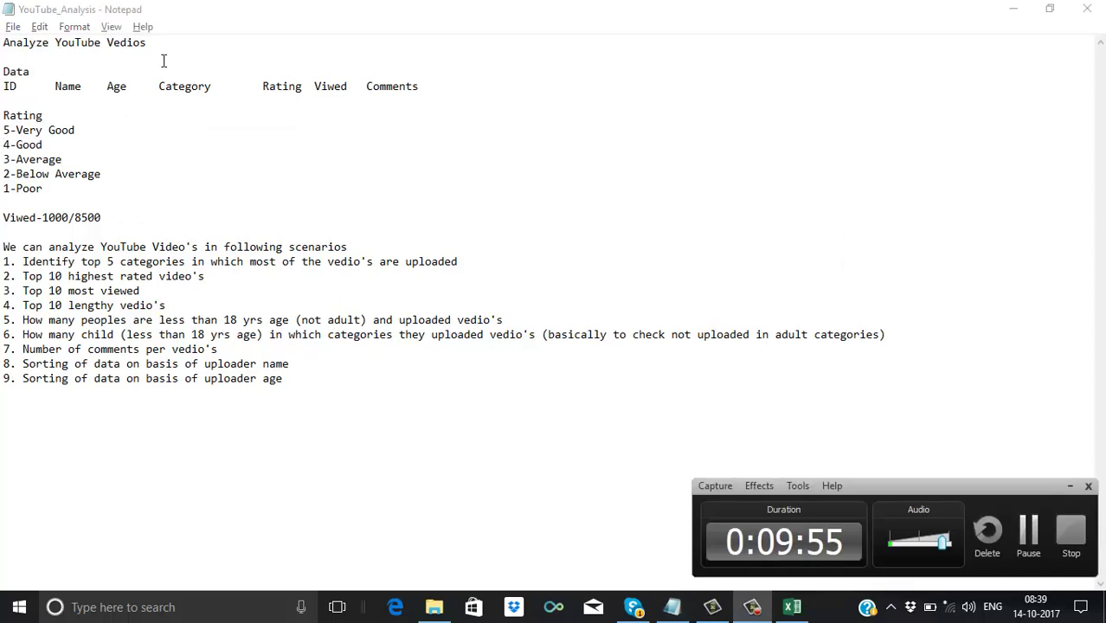
# Switch back to the Book1 workbook in Excel and enter the ratings 4, 2 and 3 in cells E2 to E4
pyautogui.click(1066, 485)
pyautogui.hotkey('alt', 'Tab')
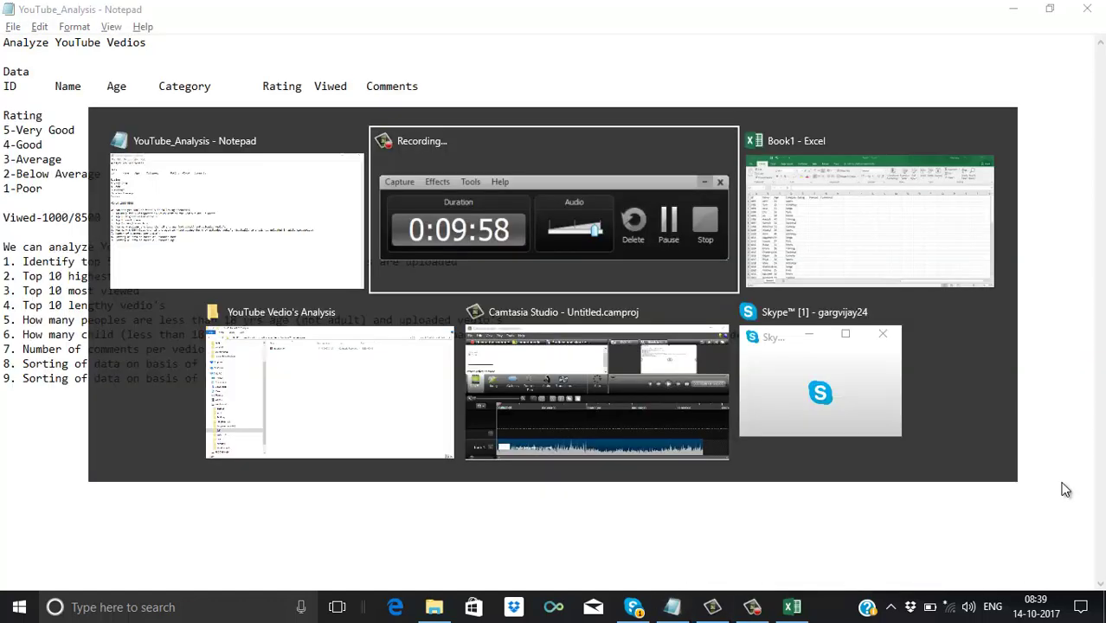
pyautogui.hotkey('alt', 'Tab')
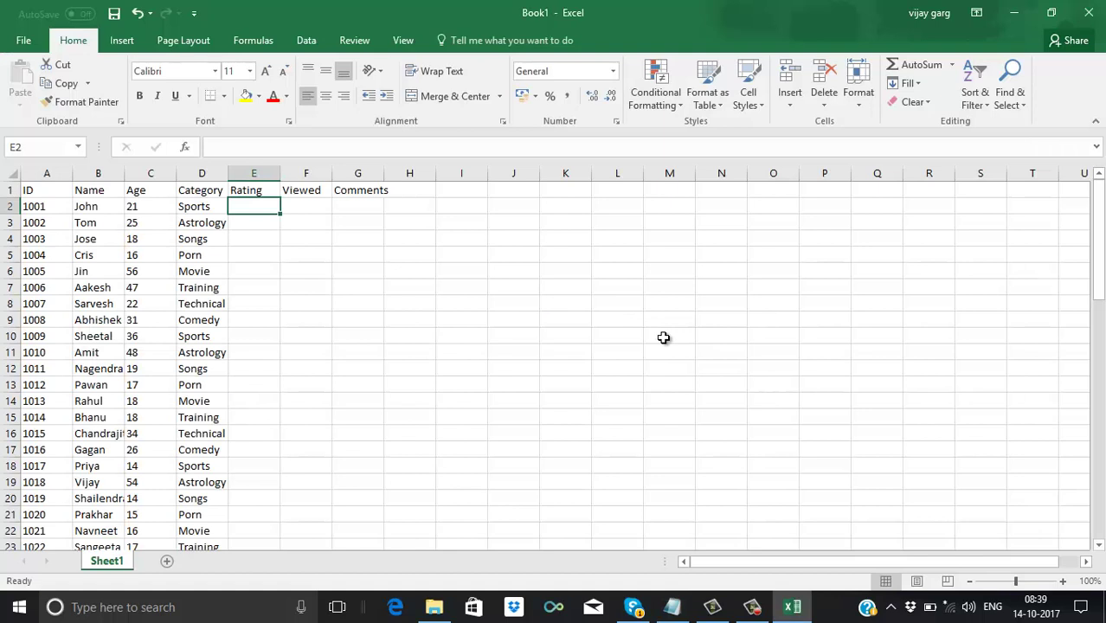
pyautogui.write('4')
pyautogui.press('Return')
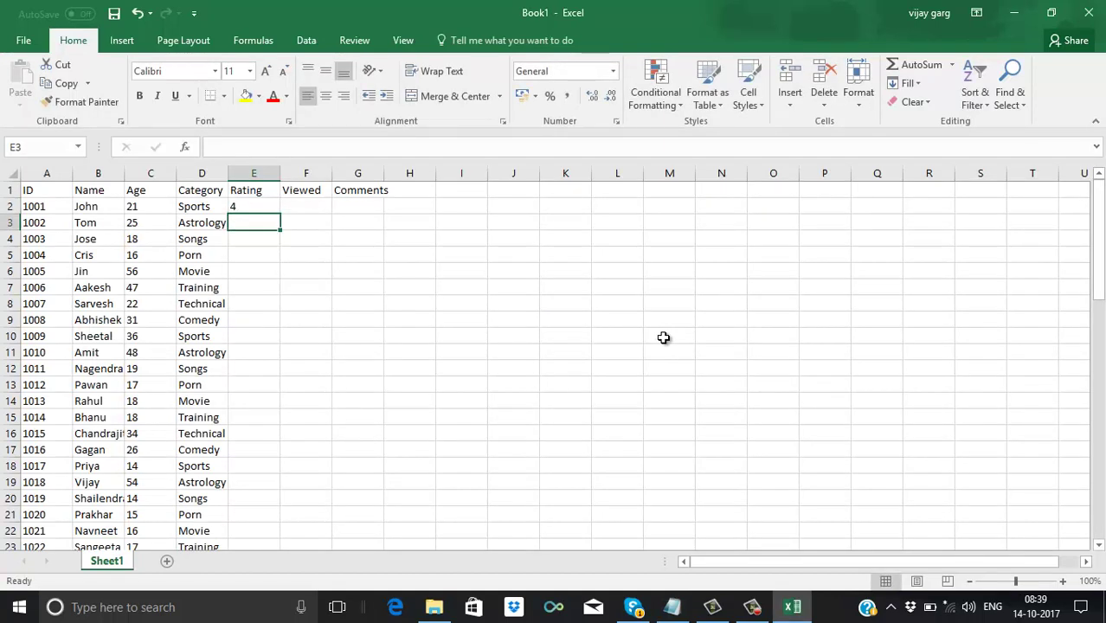
pyautogui.write('2')
pyautogui.press('Return')
pyautogui.write('3')
pyautogui.press('Return')
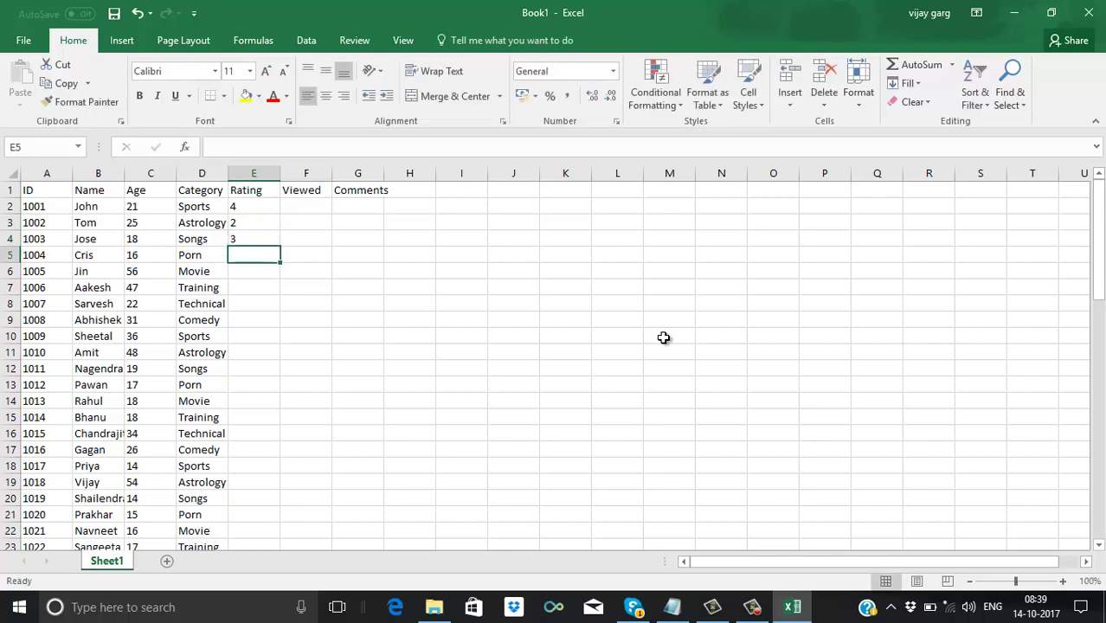
# Enter the ratings 4, 1, 5, 3, 3 and 3 in cells E5 to E10
pyautogui.write('4')
pyautogui.press('Return')
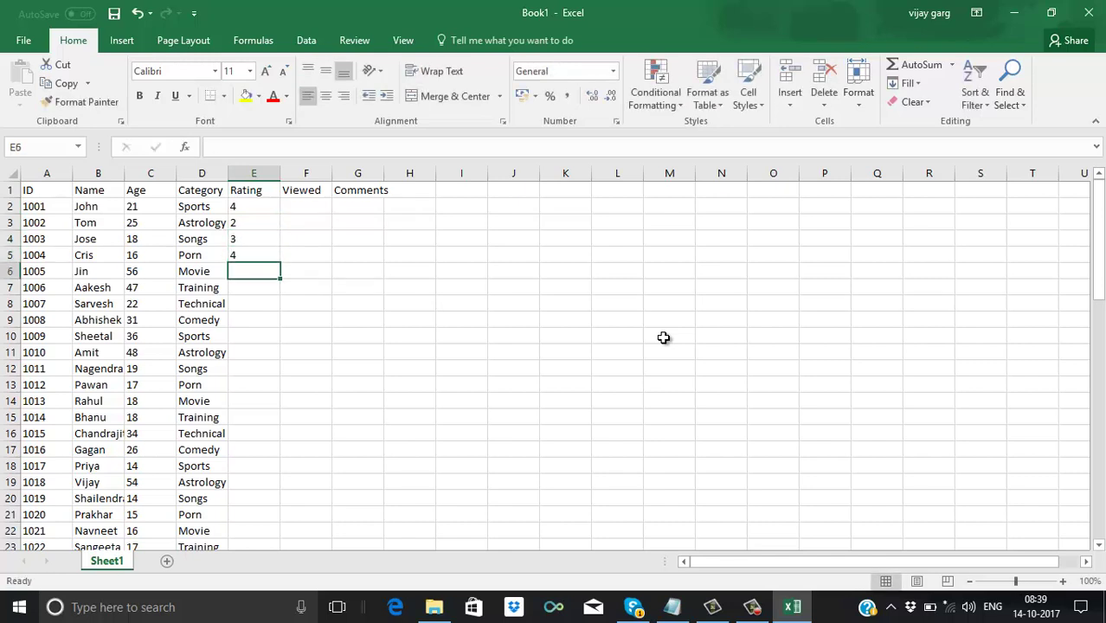
pyautogui.write('1')
pyautogui.press('Return')
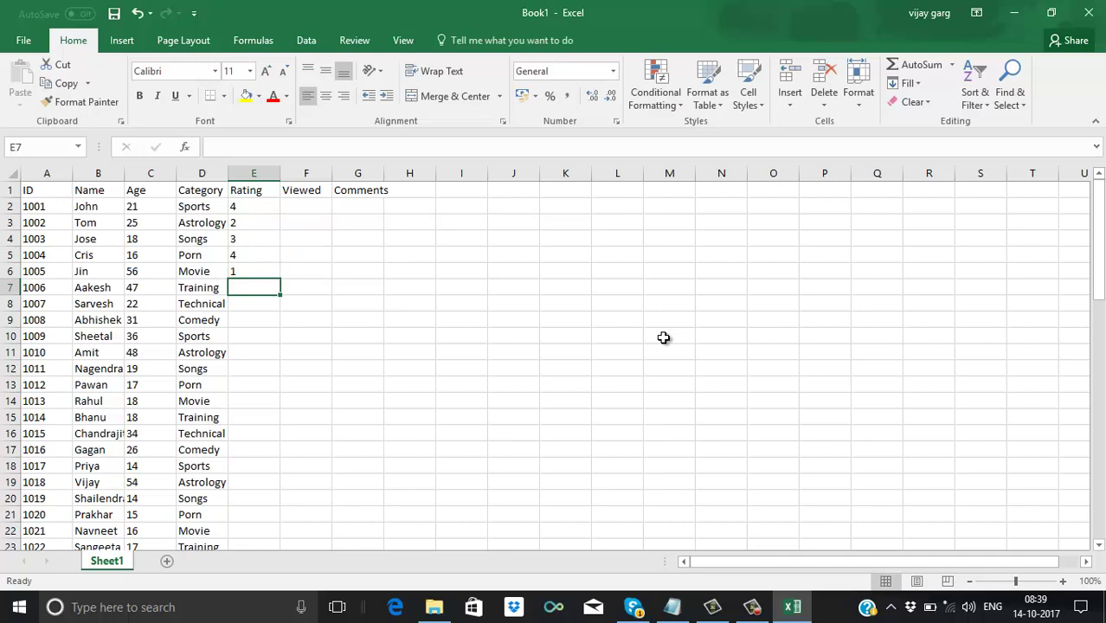
pyautogui.write('5')
pyautogui.press('Return')
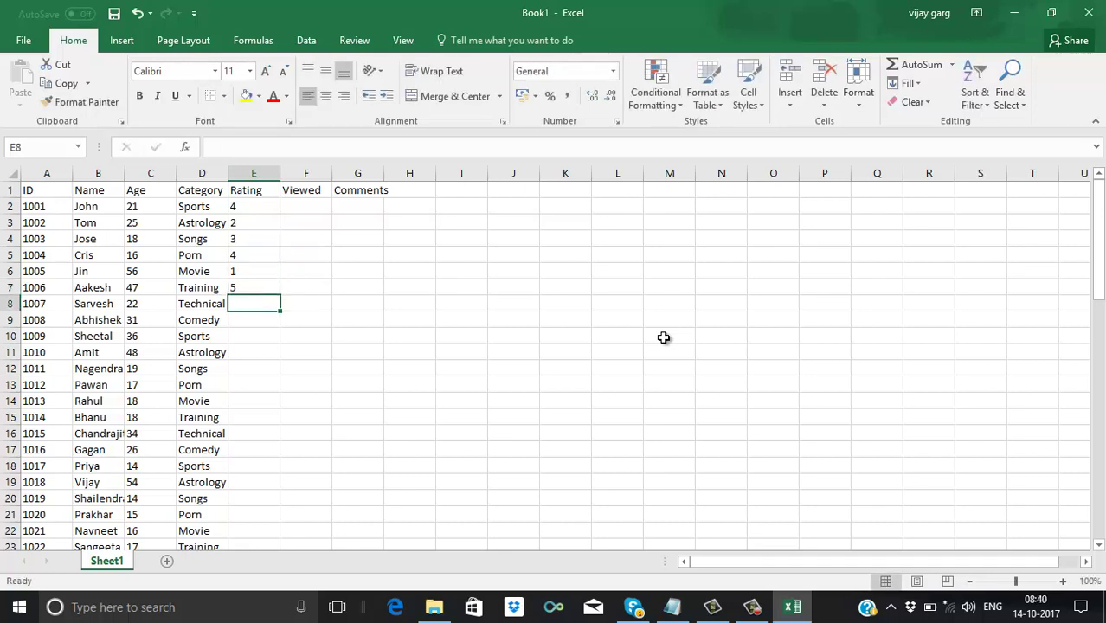
pyautogui.write('3')
pyautogui.press('Return')
pyautogui.write('3')
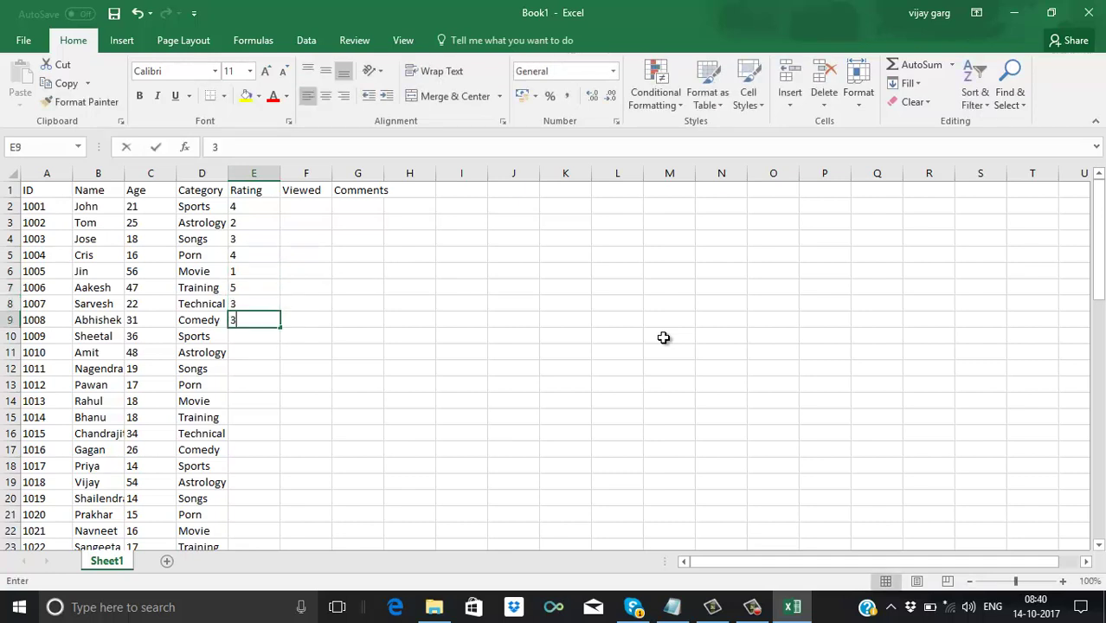
pyautogui.press('Return')
pyautogui.write('3')
pyautogui.press('Return')
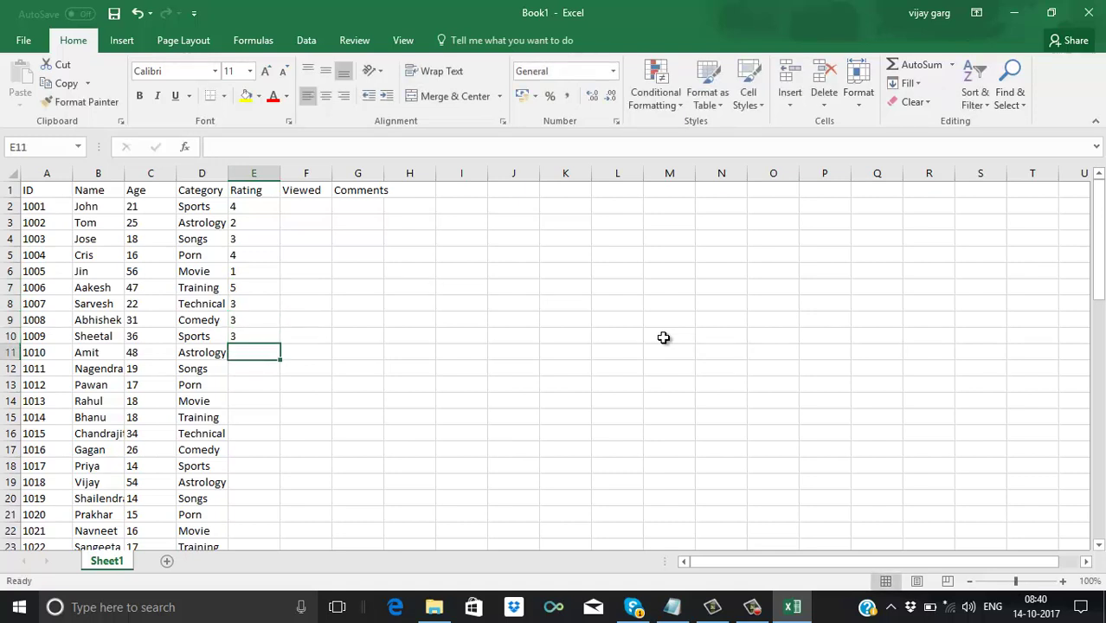
# Enter the ratings 2, 1, 4, 5 and 5 in cells E11 to E15
pyautogui.write('2')
pyautogui.press('Return')
pyautogui.write('1')
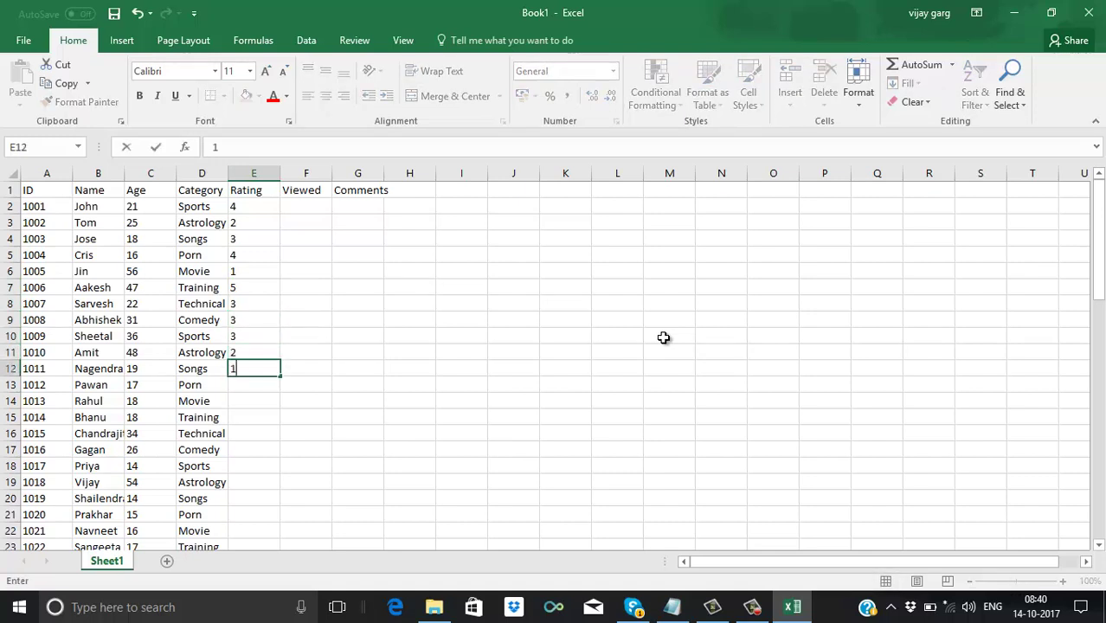
pyautogui.press('Return')
pyautogui.write('4')
pyautogui.press('Return')
pyautogui.write('5')
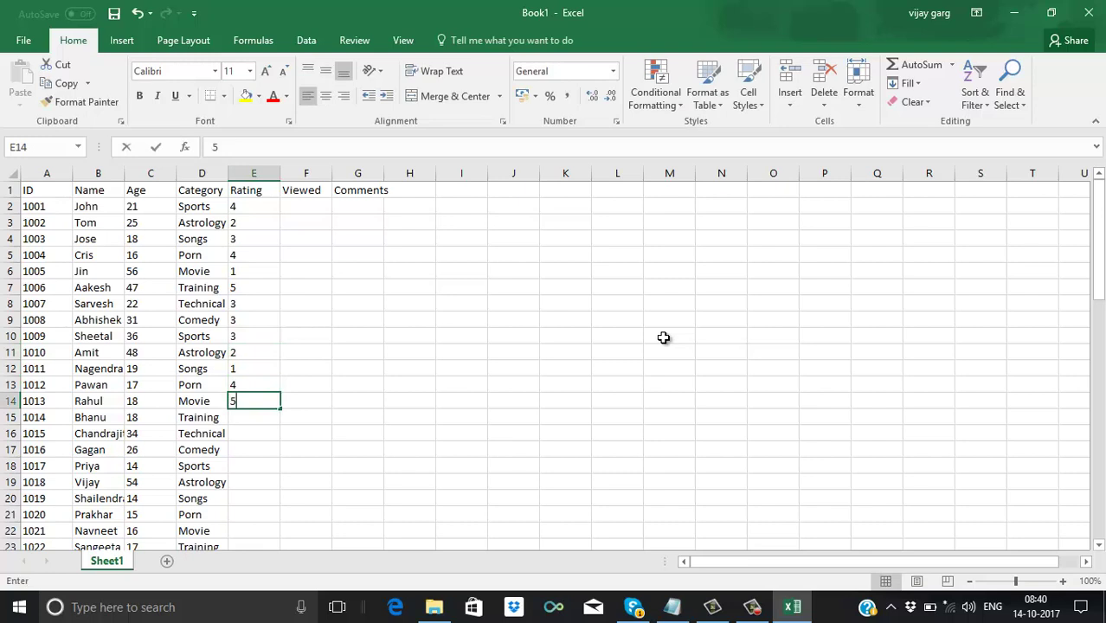
pyautogui.press('Return')
pyautogui.write('5')
pyautogui.press('Return')
# Enter a rating of 4 in each of the cells E16 to E19
pyautogui.write('4')
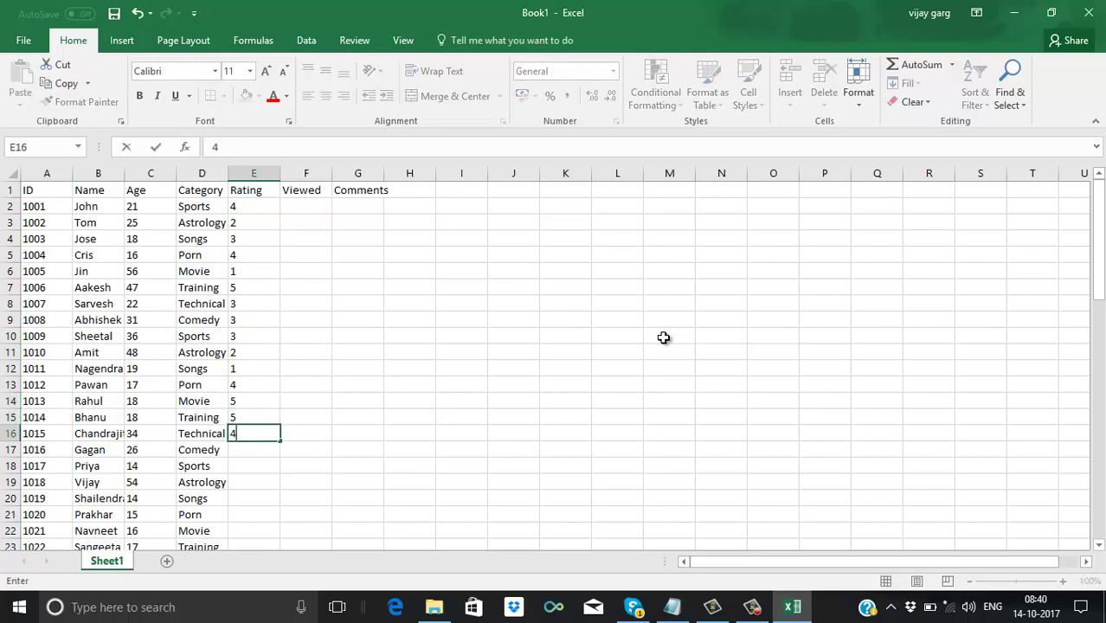
pyautogui.press('Return')
pyautogui.write('4')
pyautogui.press('Return')
pyautogui.write('4')
pyautogui.press('Return')
pyautogui.write('4')
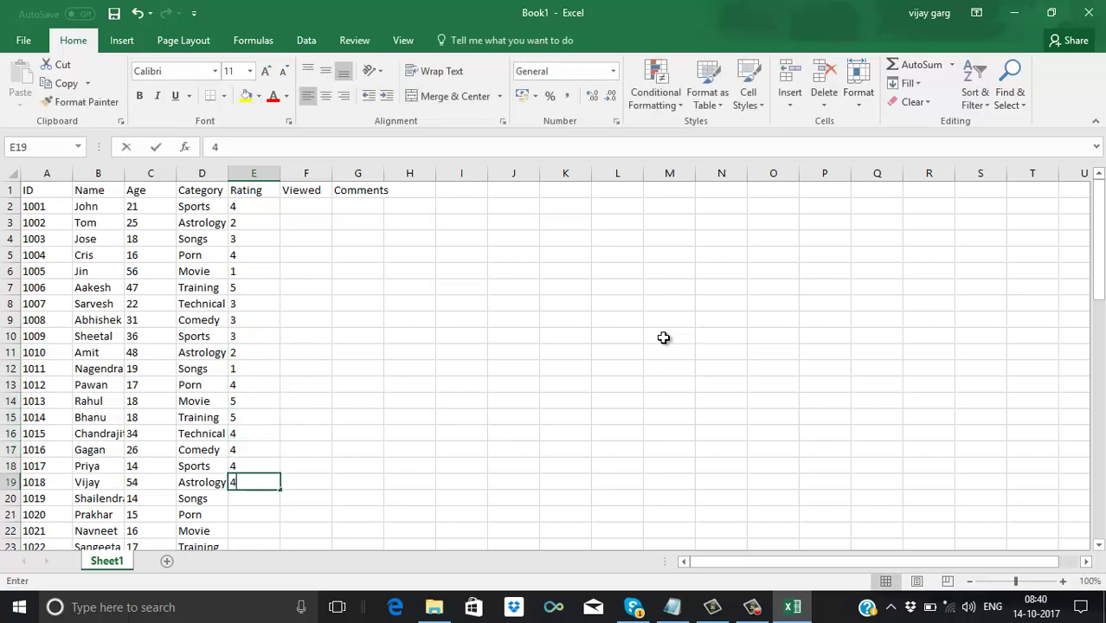
pyautogui.press('Return')
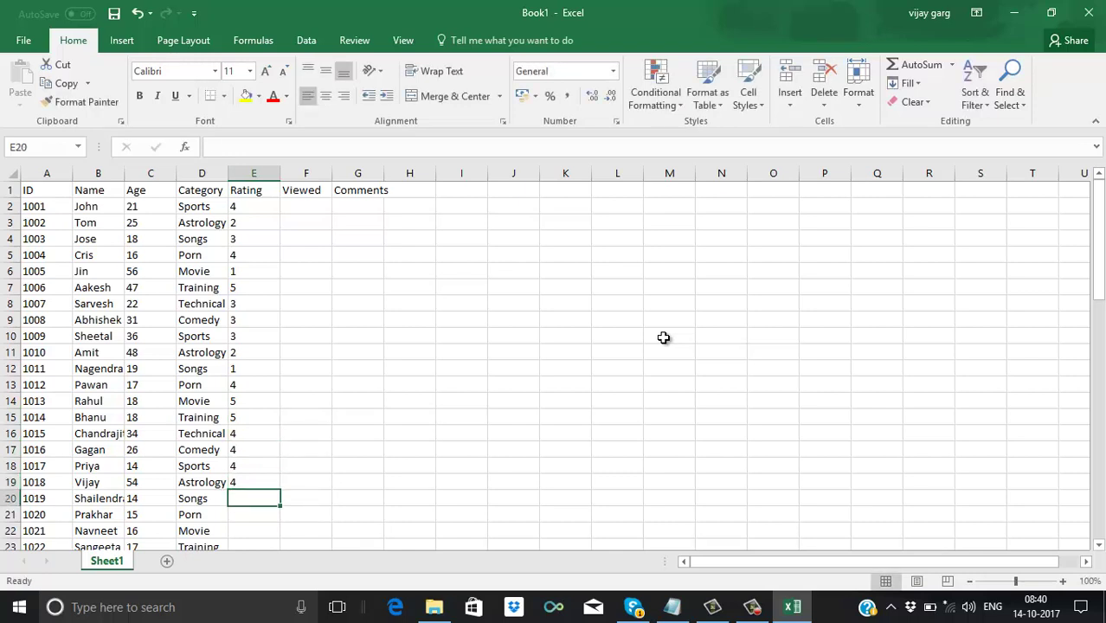
# Enter the ratings 3, 1 and 2 in cells E20 to E22
pyautogui.write('3')
pyautogui.press('Return')
pyautogui.write('1')
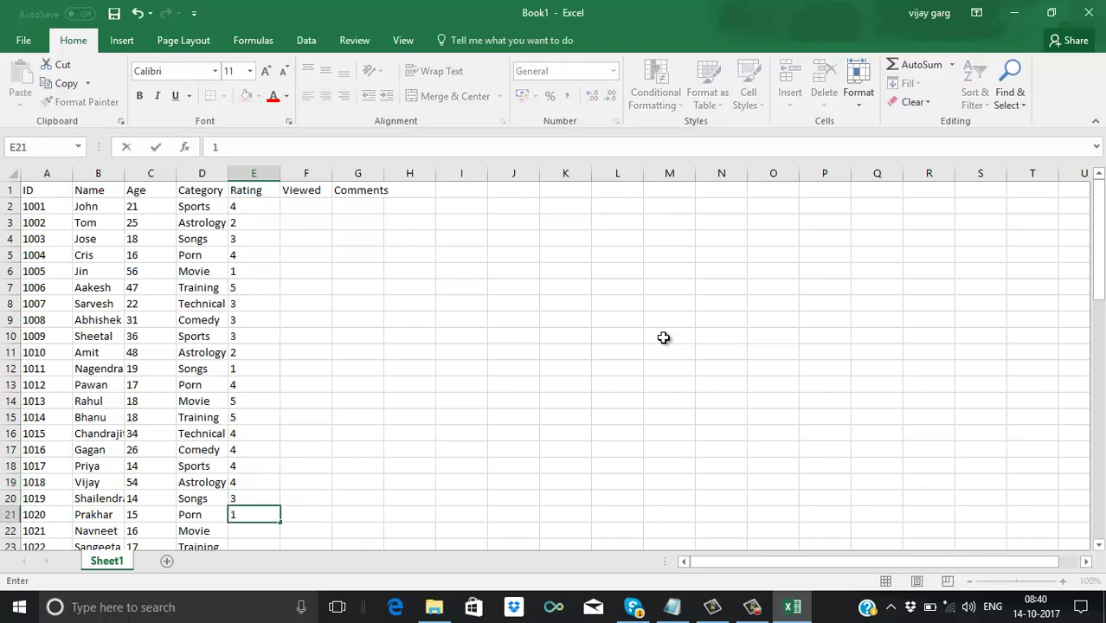
pyautogui.press('Return')
pyautogui.write('2')
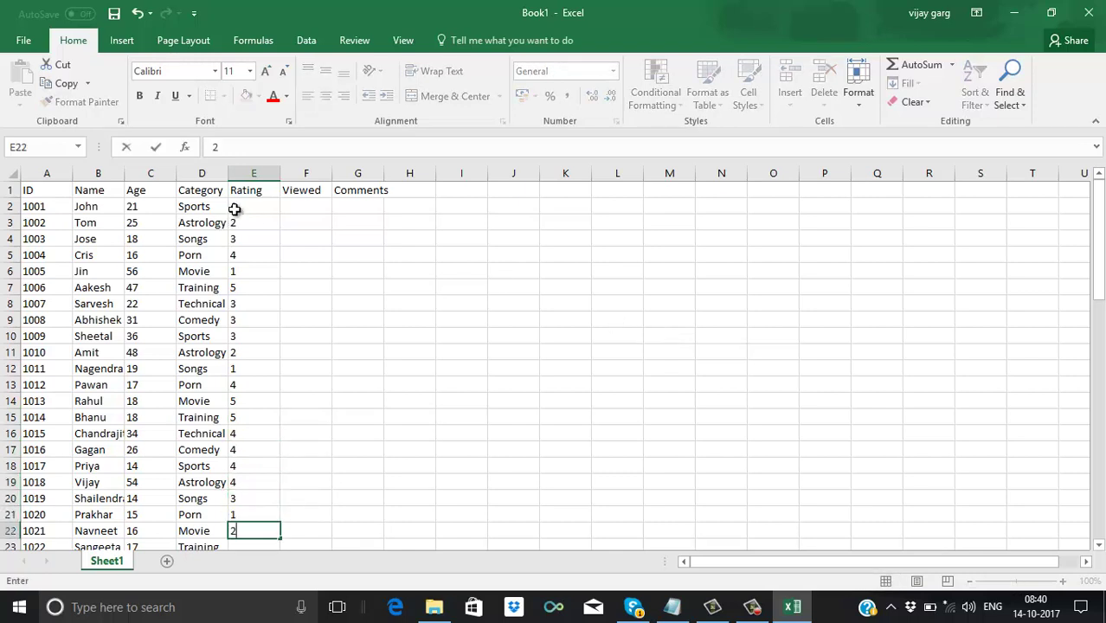
# Copy the ratings in E2:E22 and paste them into the Rating column starting at cell E23
pyautogui.moveTo(239, 207); pyautogui.dragTo(246, 526)
pyautogui.hotkey('ctrl', 'c')
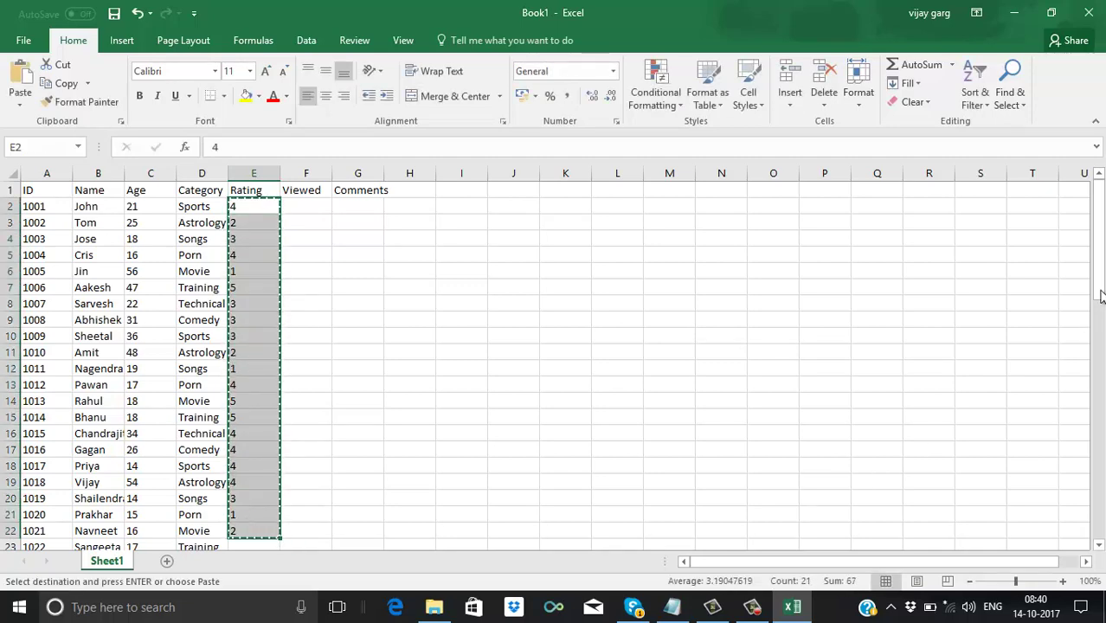
pyautogui.moveTo(1101, 289); pyautogui.dragTo(1082, 360)
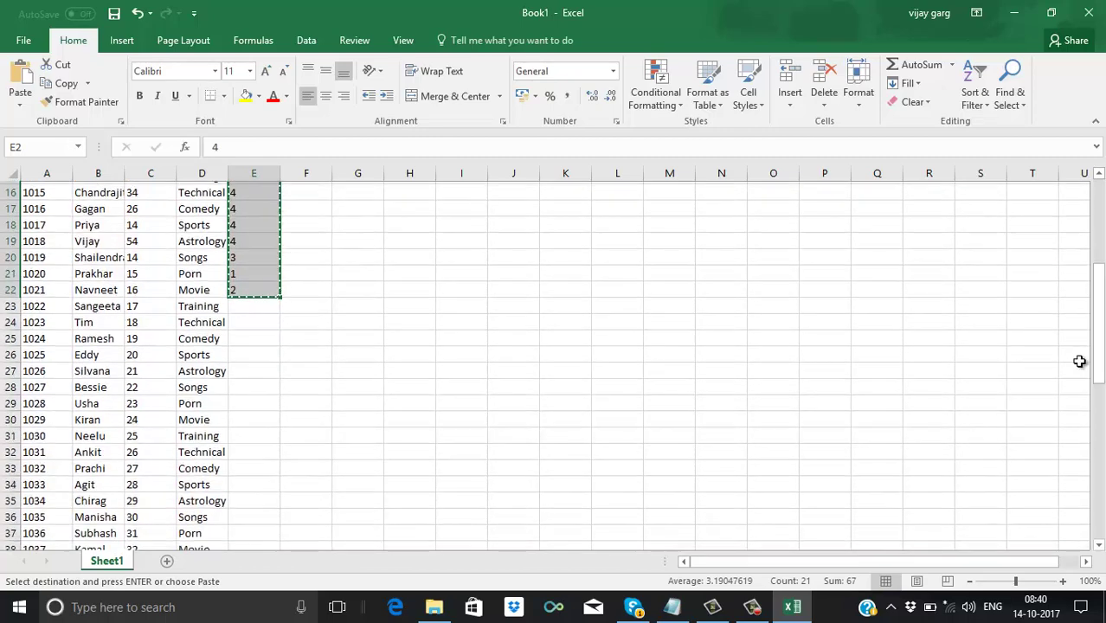
pyautogui.click(252, 307)
pyautogui.hotkey('ctrl', 'v')
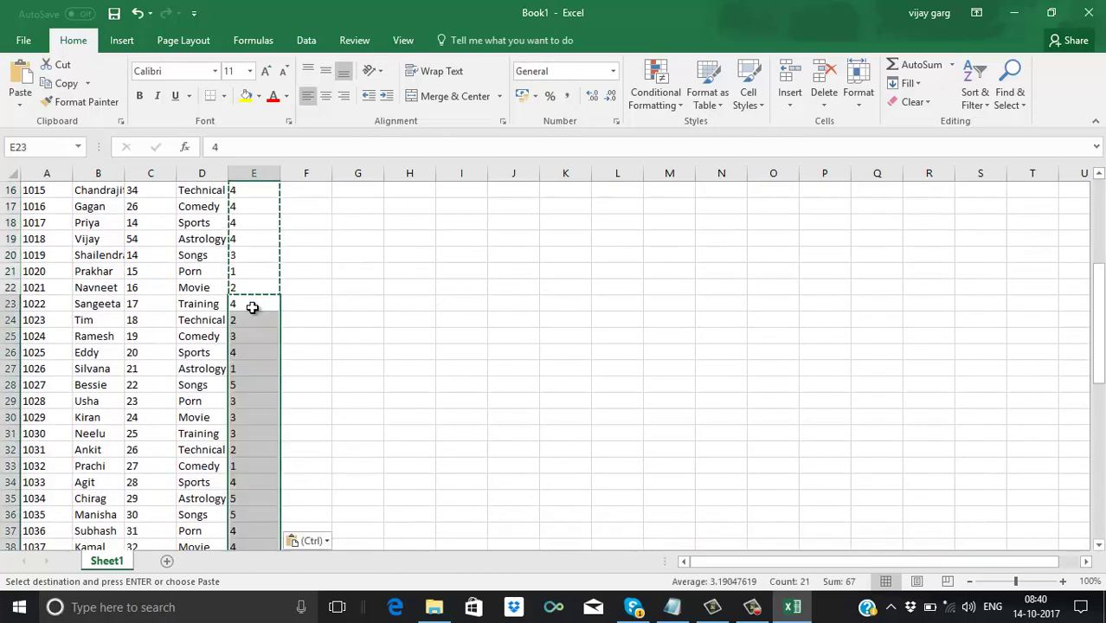
# Paste the copied rating block again directly below the filled ratings, starting at cell E44
pyautogui.press('Down')
pyautogui.press('Down')
pyautogui.press('Down')
pyautogui.press('Down')
pyautogui.press('Down')
pyautogui.press('Down')
pyautogui.press('Down')
pyautogui.press('Down')
pyautogui.press('Down')
pyautogui.press('Down')
pyautogui.press('Down')
pyautogui.press('Down')
pyautogui.press('Down')
pyautogui.press('Down')
pyautogui.press('Down')
pyautogui.press('Down')
pyautogui.press('Down')
pyautogui.press('Down')
pyautogui.press('Down')
pyautogui.press('Down')
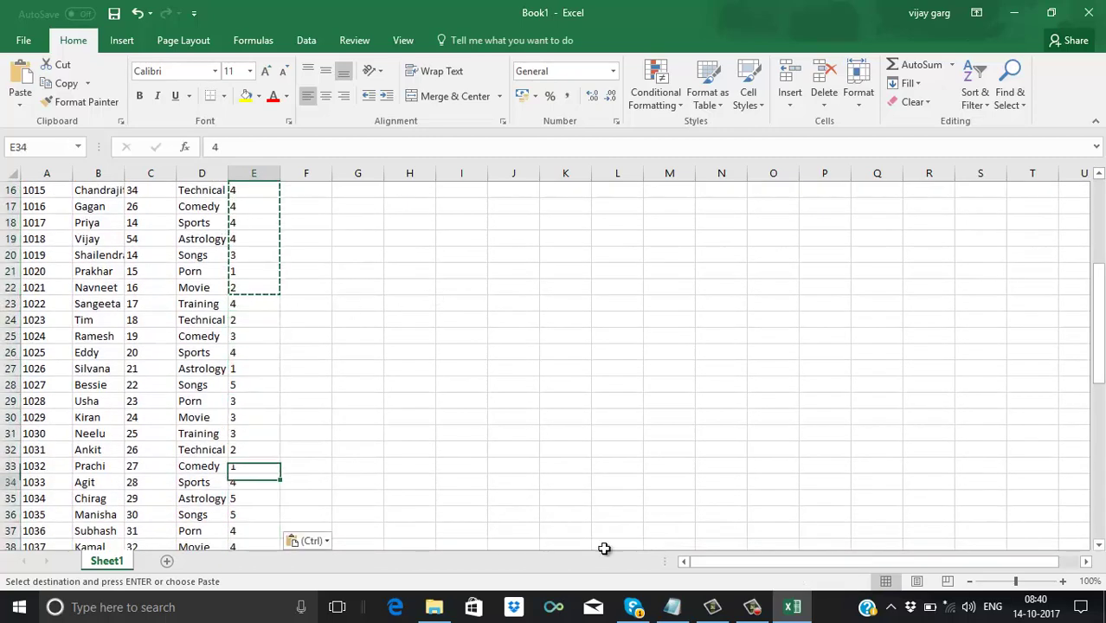
pyautogui.hotkey('ctrl', 'v')
# Clear the surplus ratings below the last ID, covering cells E61:E70
pyautogui.press('Down')
pyautogui.press('Down')
pyautogui.press('Down')
pyautogui.press('Down')
pyautogui.press('Down')
pyautogui.press('Down')
pyautogui.press('Down')
pyautogui.press('Down')
pyautogui.press('Down')
pyautogui.press('Down')
pyautogui.press('Down')
pyautogui.press('Down')
pyautogui.press('Down')
pyautogui.press('Down')
pyautogui.press('Down')
pyautogui.press('Down')
pyautogui.press('Down')
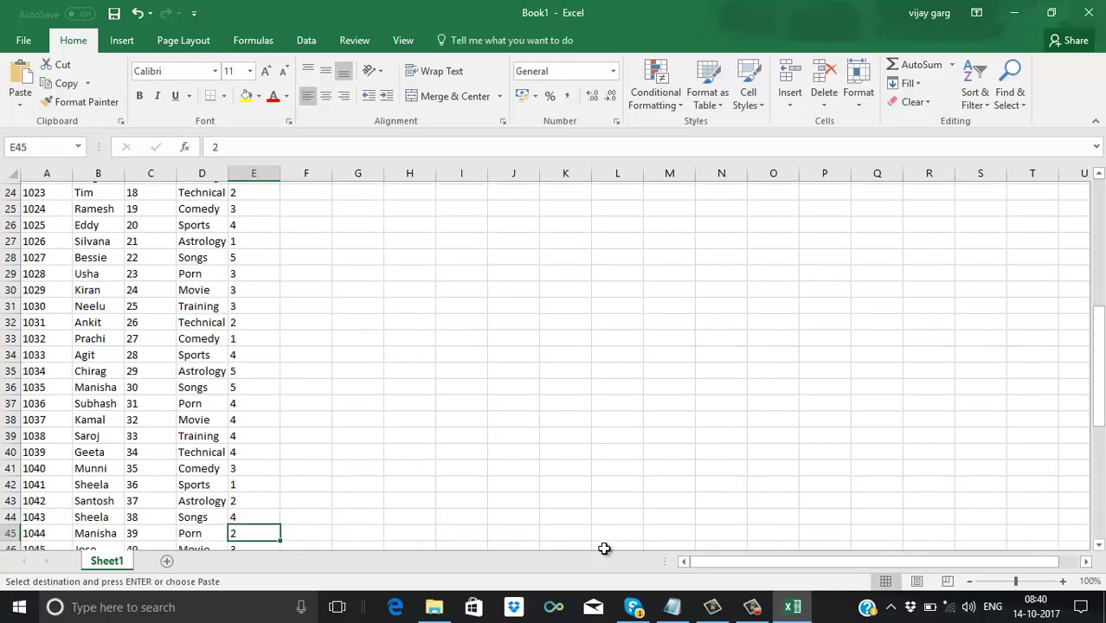
pyautogui.press('Down')
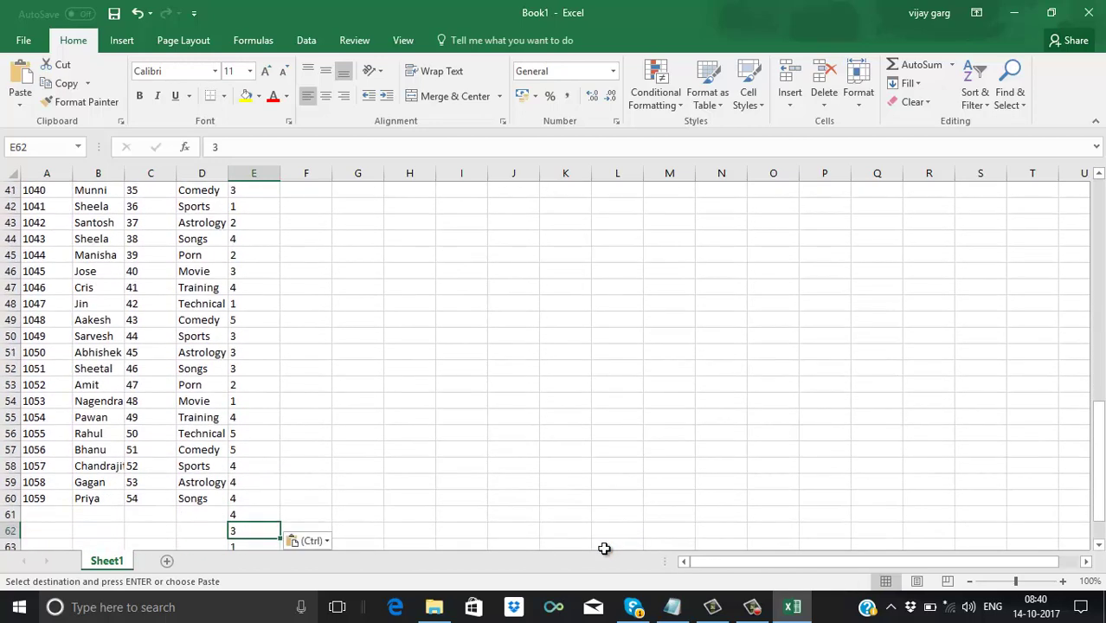
pyautogui.press('Up')
pyautogui.press('Up')
pyautogui.press('Down')
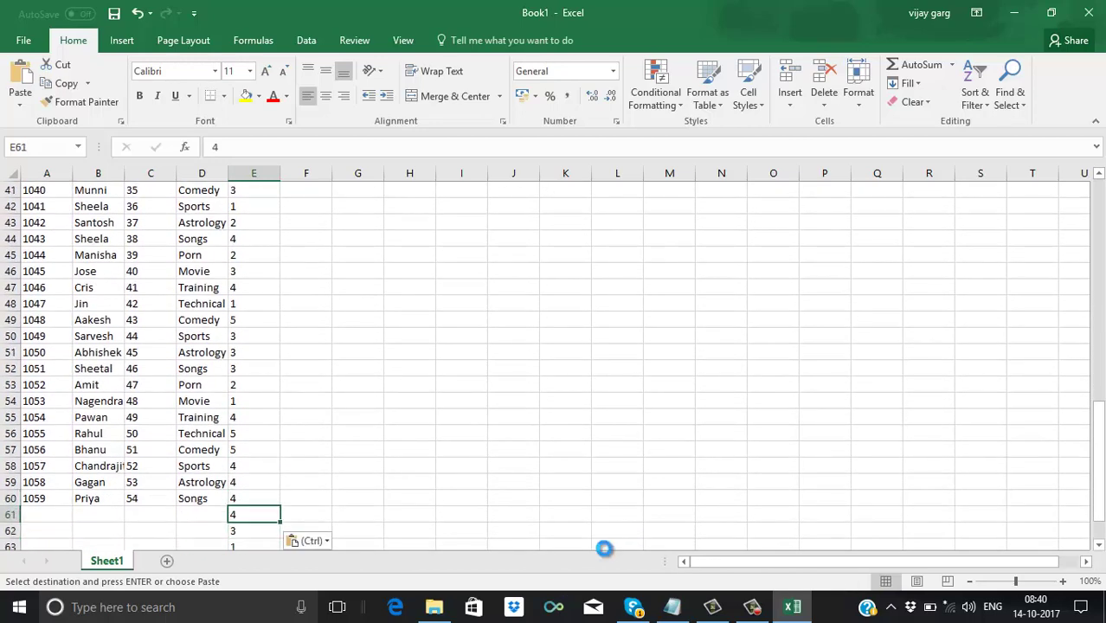
pyautogui.press('Delete')
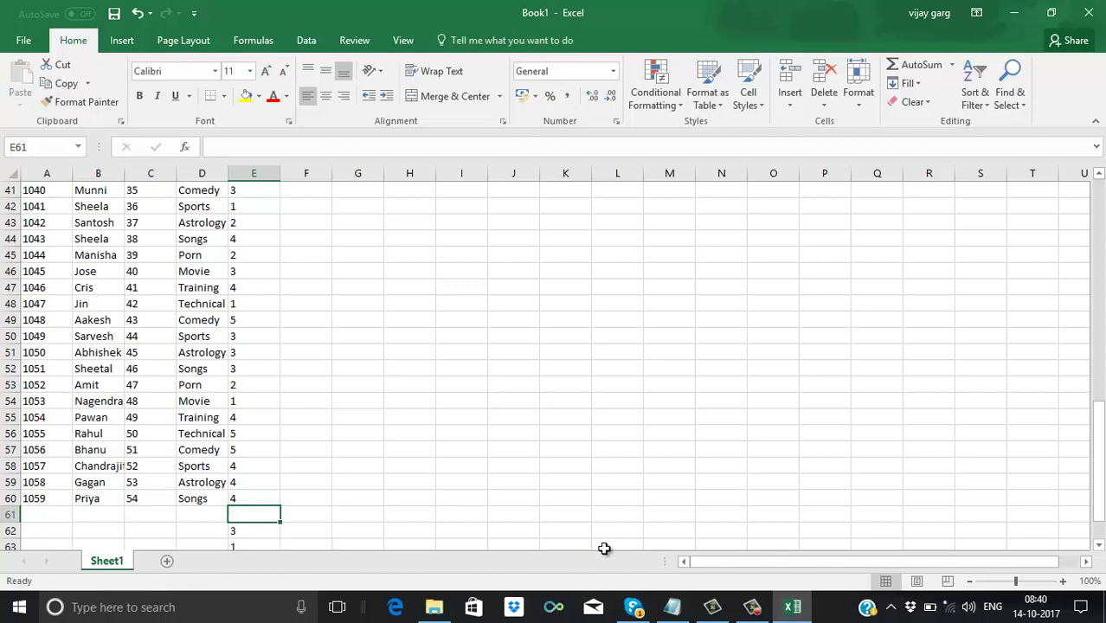
pyautogui.hotkey('shift', 'Down')
pyautogui.hotkey('shift', 'Down')
pyautogui.hotkey('shift', 'Down')
pyautogui.hotkey('shift', 'Down')
pyautogui.hotkey('shift', 'Down')
pyautogui.hotkey('shift', 'Down')
pyautogui.hotkey('shift', 'Down')
pyautogui.hotkey('shift', 'Down')
pyautogui.hotkey('shift', 'Down')
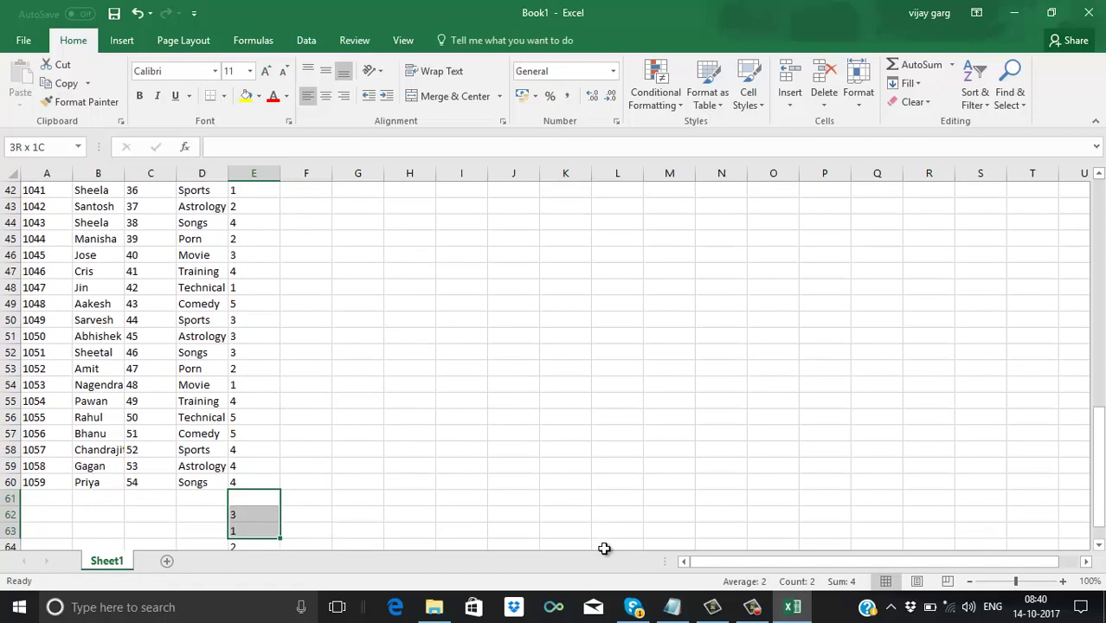
pyautogui.press('Delete')
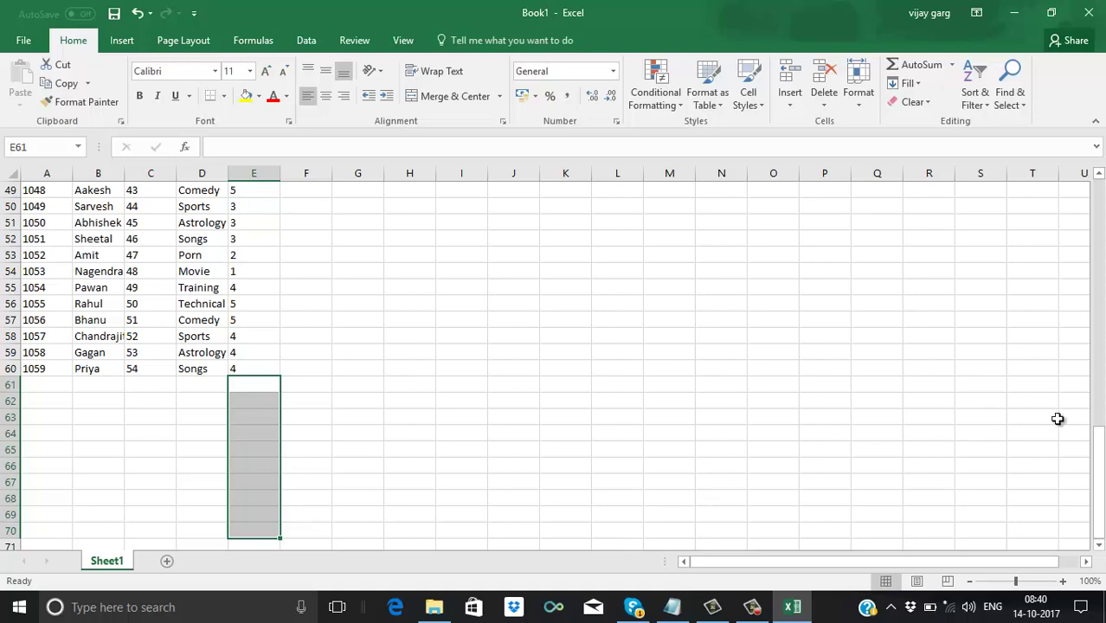
# Enter the view counts 1002, 4512, 5465 and 7845 in cells F2 to F5 of the Viewed column
pyautogui.moveTo(1100, 448); pyautogui.dragTo(1100, 205)
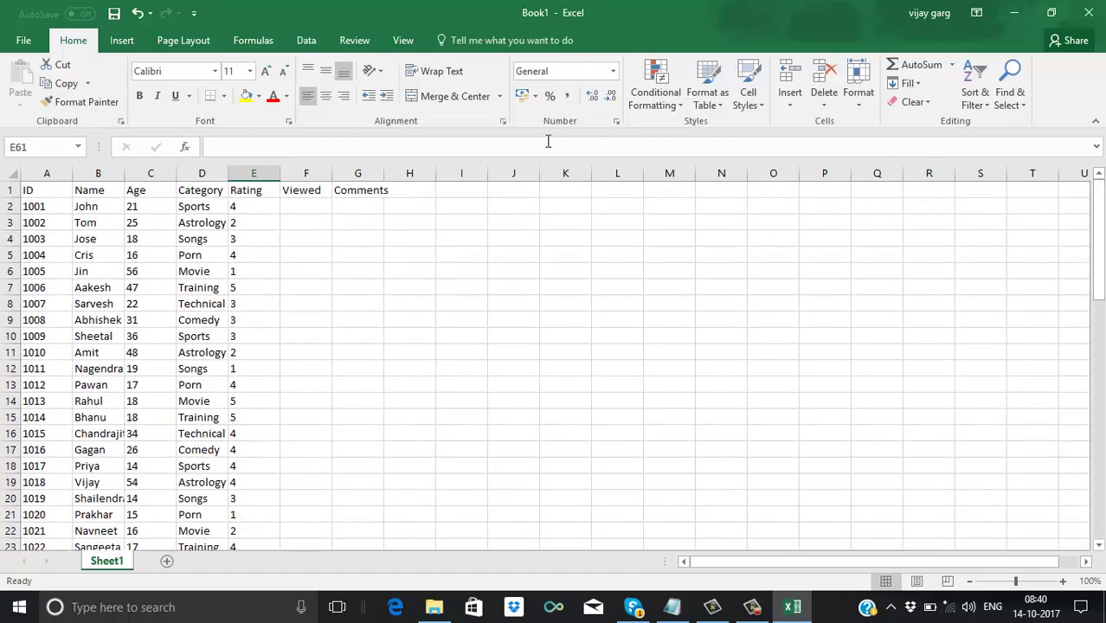
pyautogui.click(292, 207)
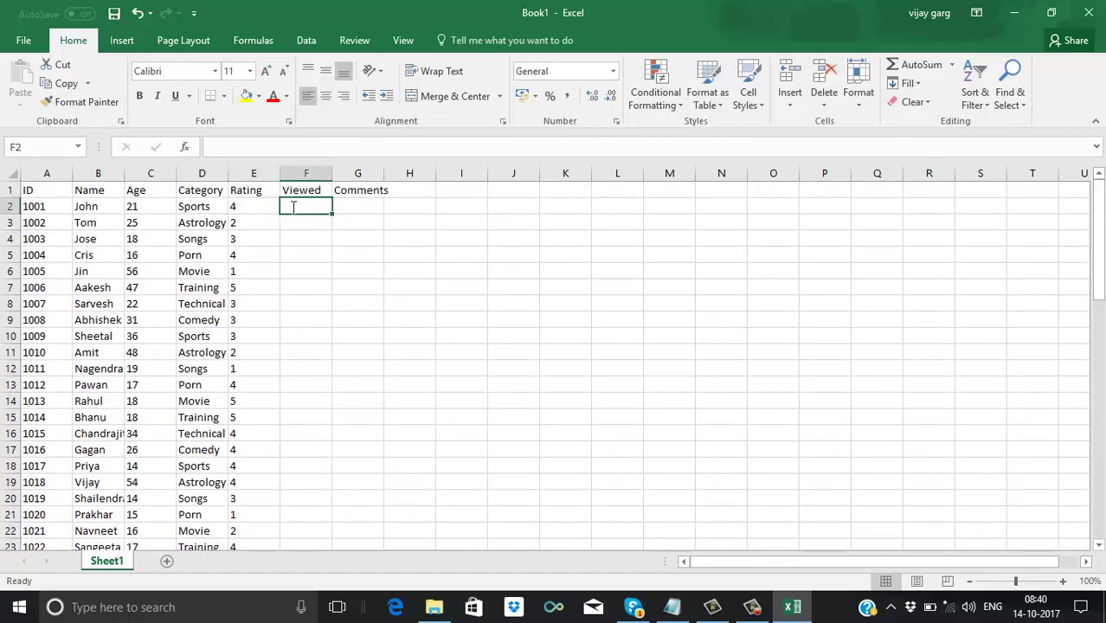
pyautogui.write('1002')
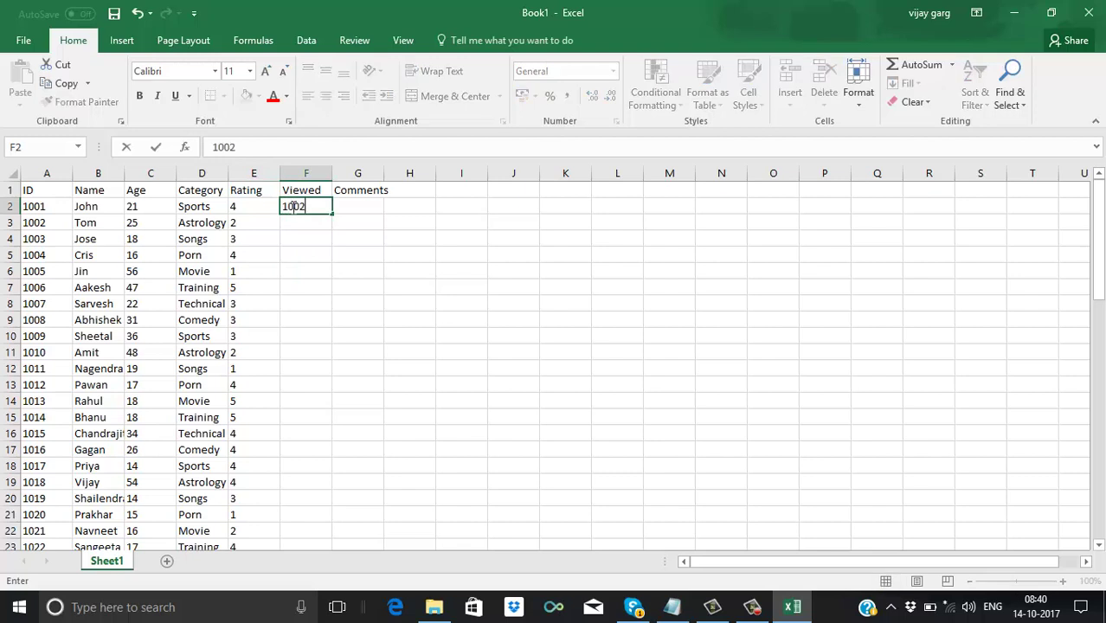
pyautogui.press('Return')
pyautogui.write('45')
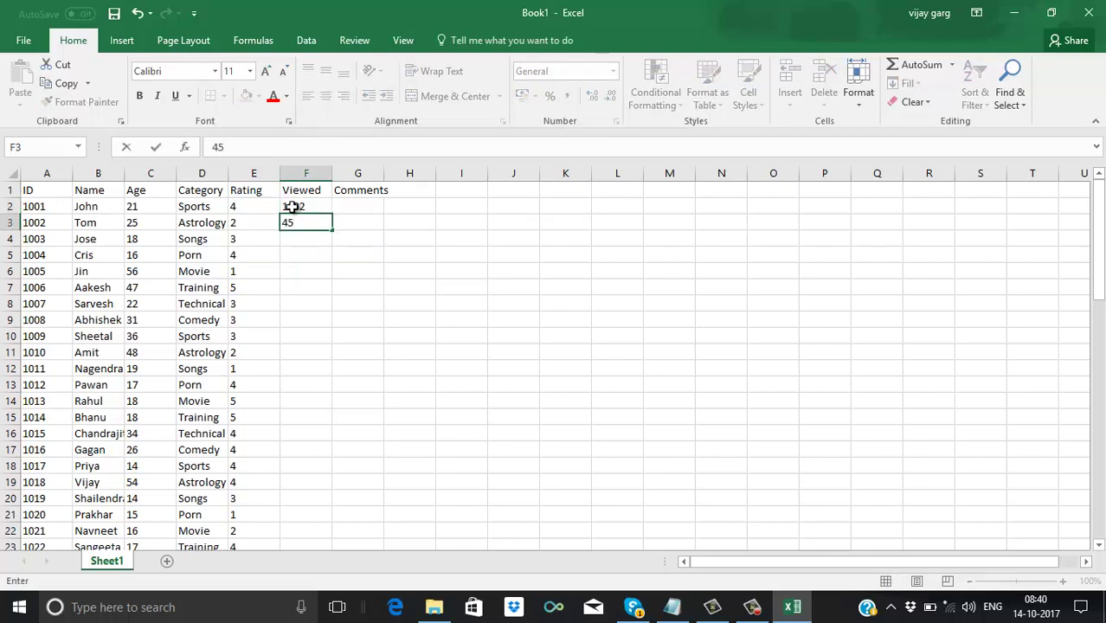
pyautogui.write('12')
pyautogui.press('Return')
pyautogui.write('5465')
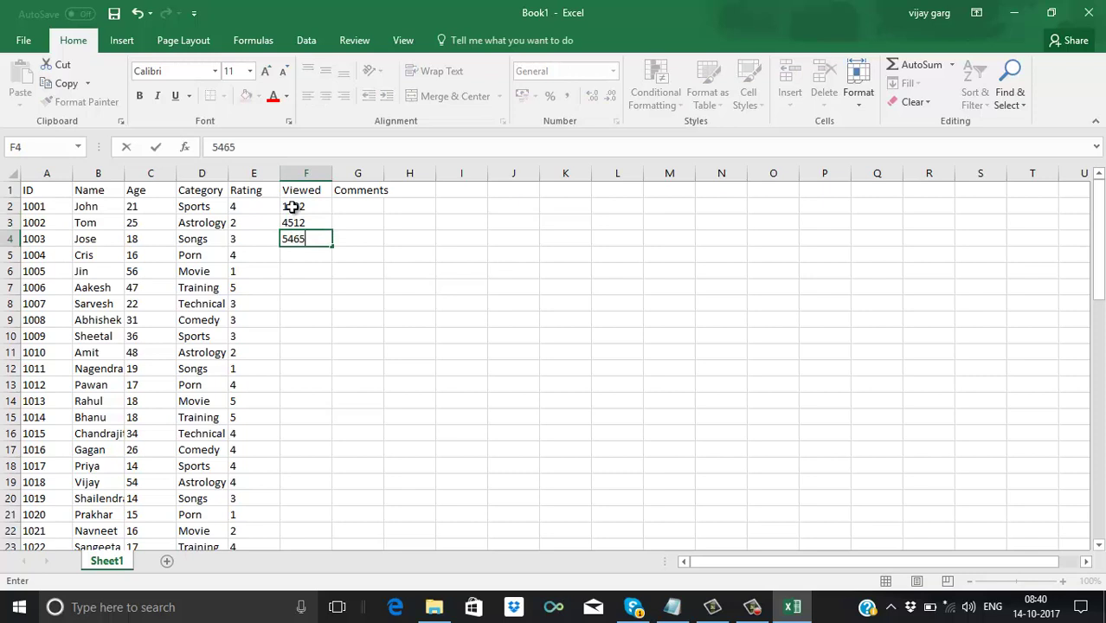
pyautogui.press('Return')
pyautogui.write('7845')
pyautogui.press('Return')
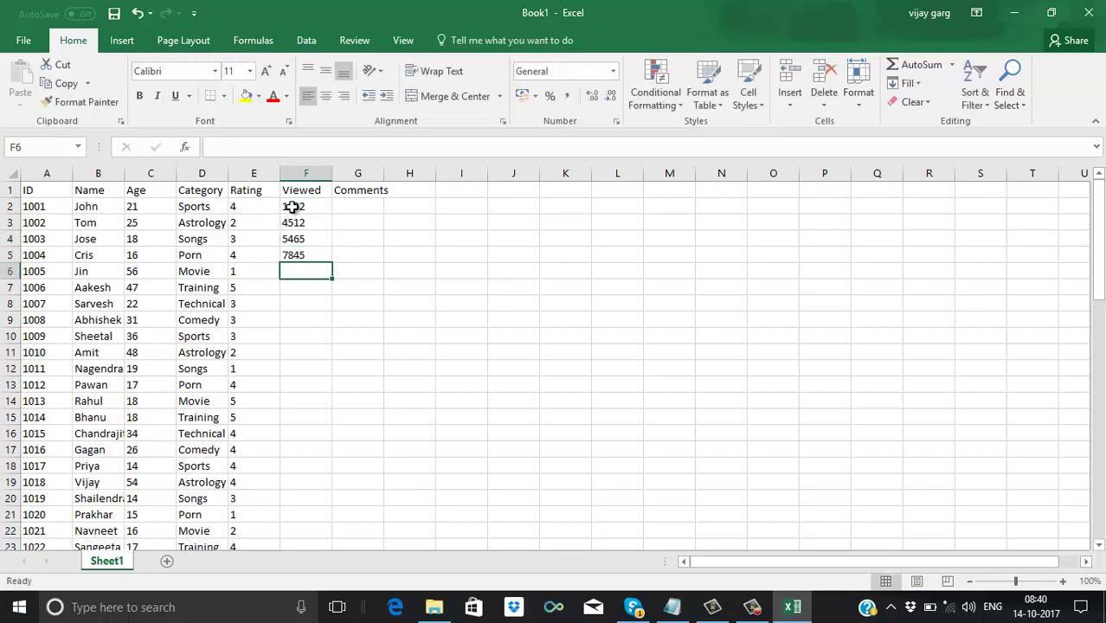
# Enter the view counts 89522, 1456, 12112 and 5487 in cells F6 to F9 of the Viewed column
pyautogui.write('89522')
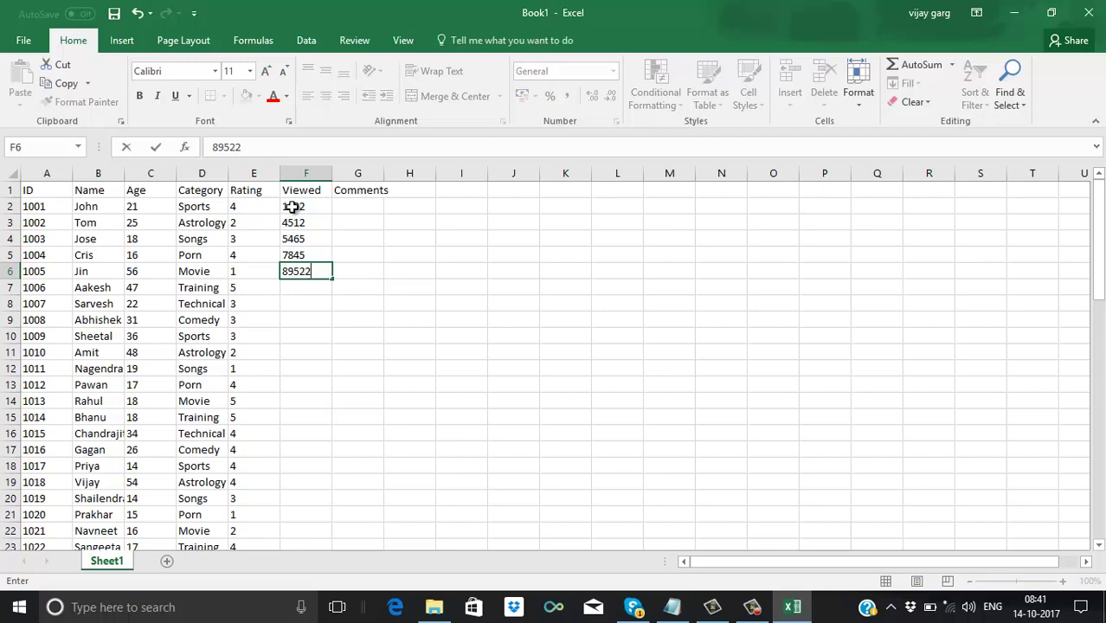
pyautogui.press('Return')
pyautogui.write('1456')
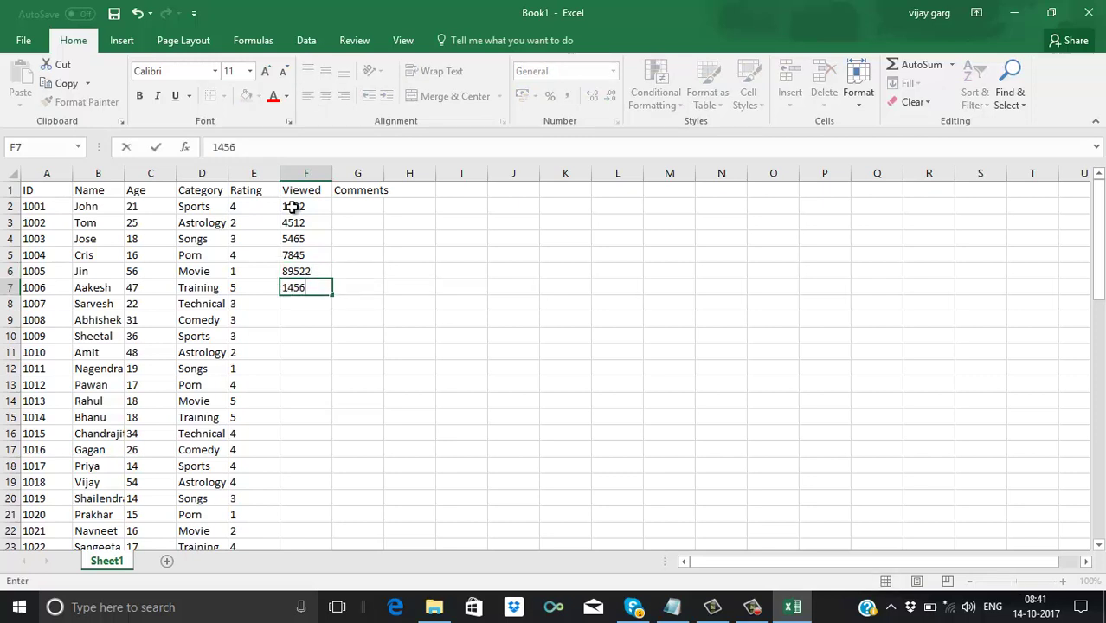
pyautogui.press('Return')
pyautogui.write('12112')
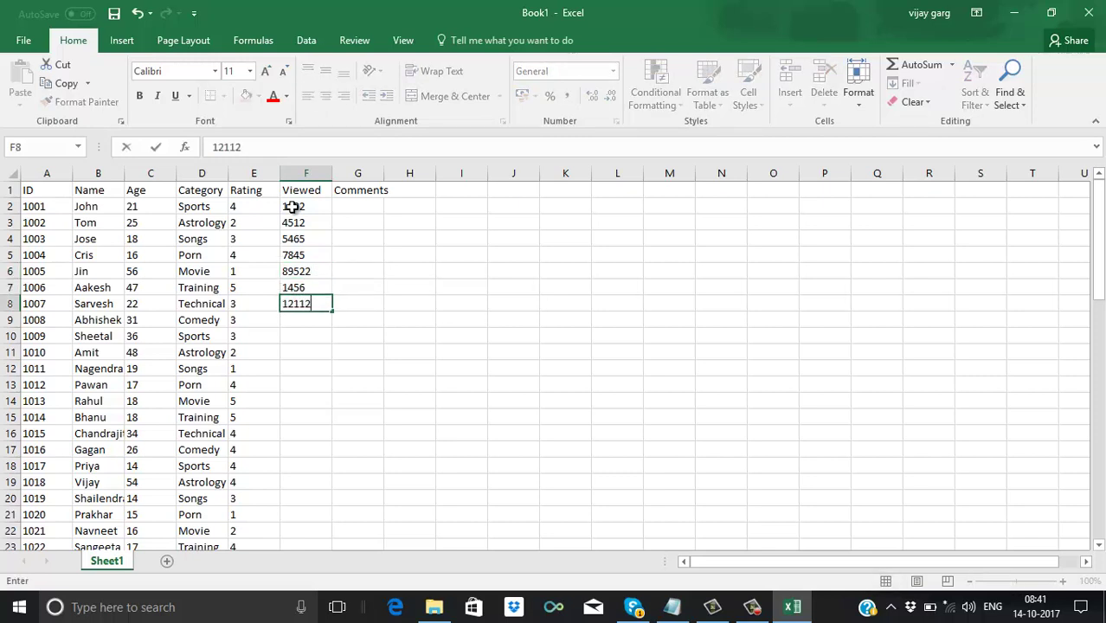
pyautogui.press('Return')
pyautogui.write('548')
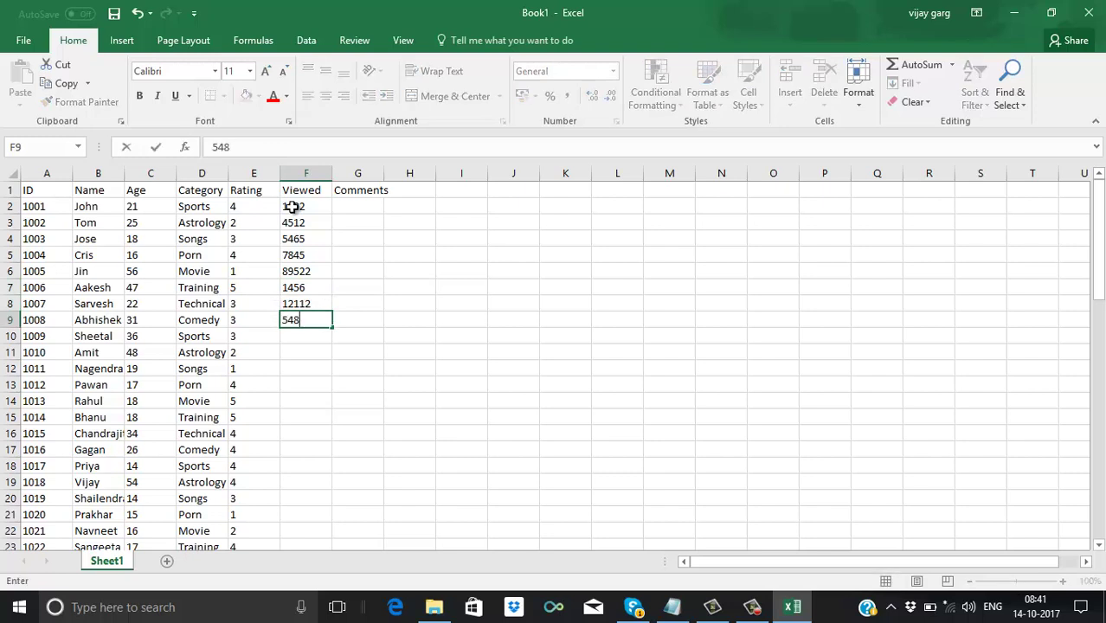
pyautogui.write('7')
pyautogui.press('Return')
# Enter the view counts 124, 36 and 15469 in cells F10 to F12 of the Viewed column
pyautogui.press('Return')
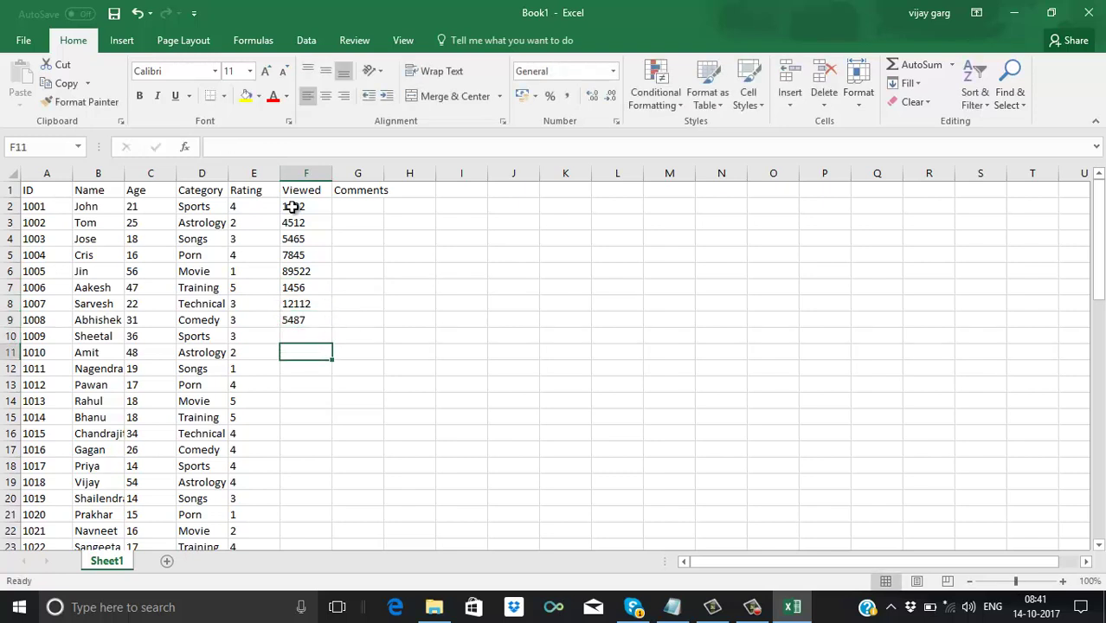
pyautogui.press('Up')
pyautogui.write('124')
pyautogui.press('Return')
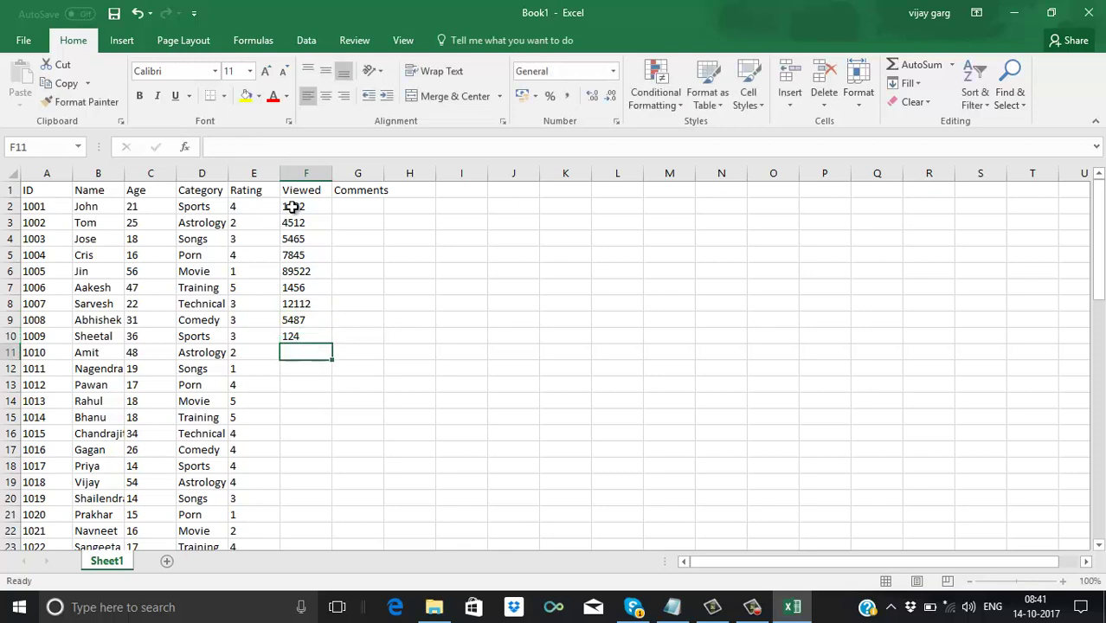
pyautogui.write('36')
pyautogui.press('Return')
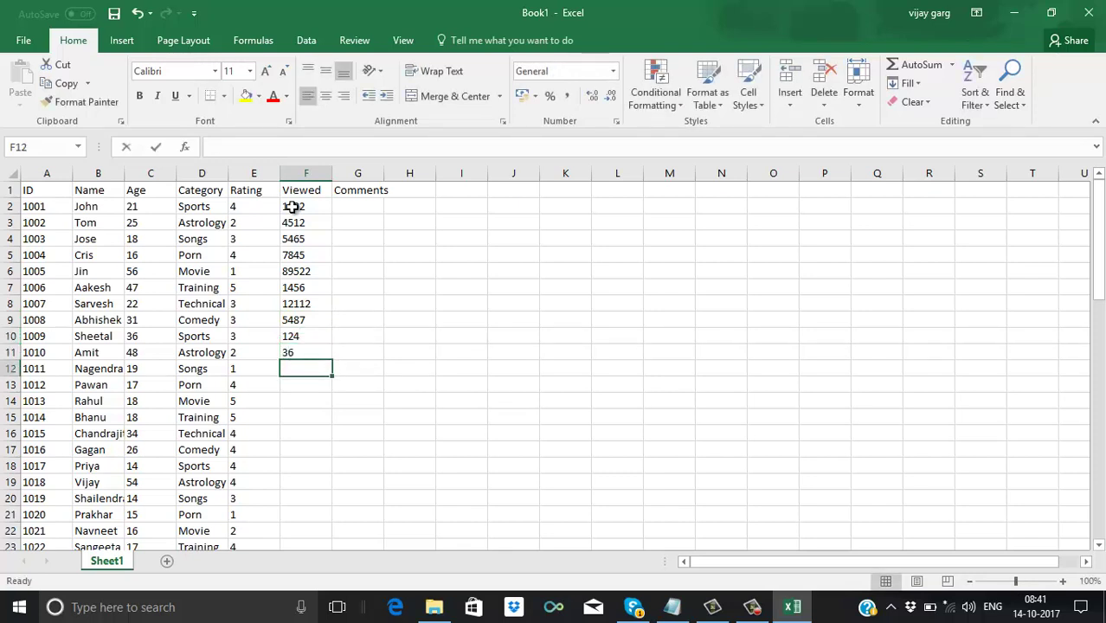
pyautogui.write('15469')
pyautogui.press('Return')
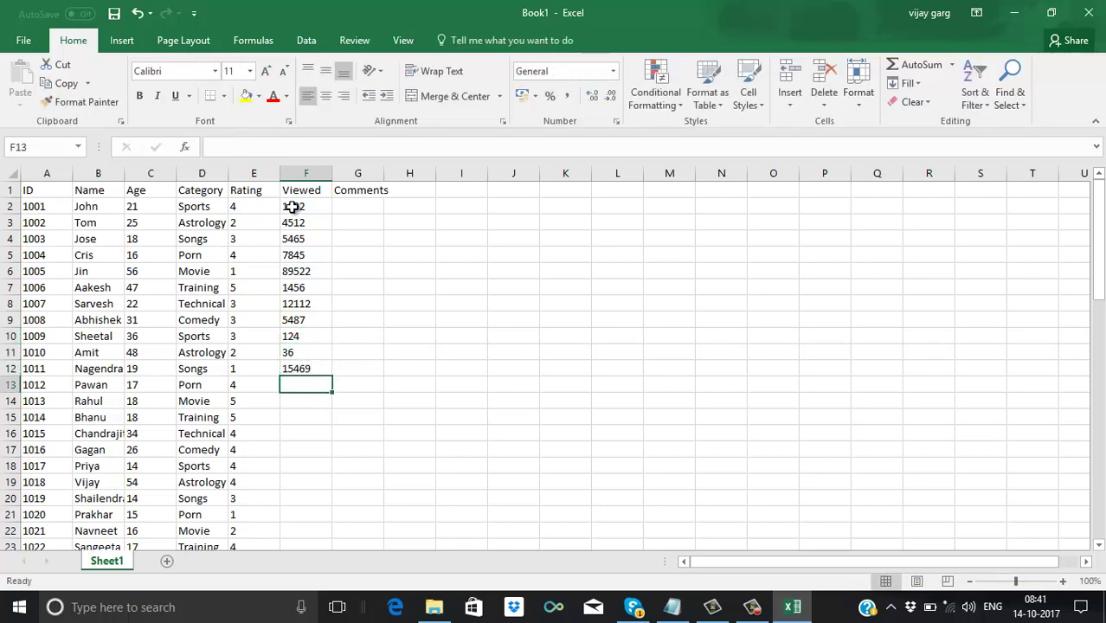
# Enter the view counts 147, 156, 14578 and 6548 in cells F13 to F16 of the Viewed column
pyautogui.write('147')
pyautogui.press('Return')
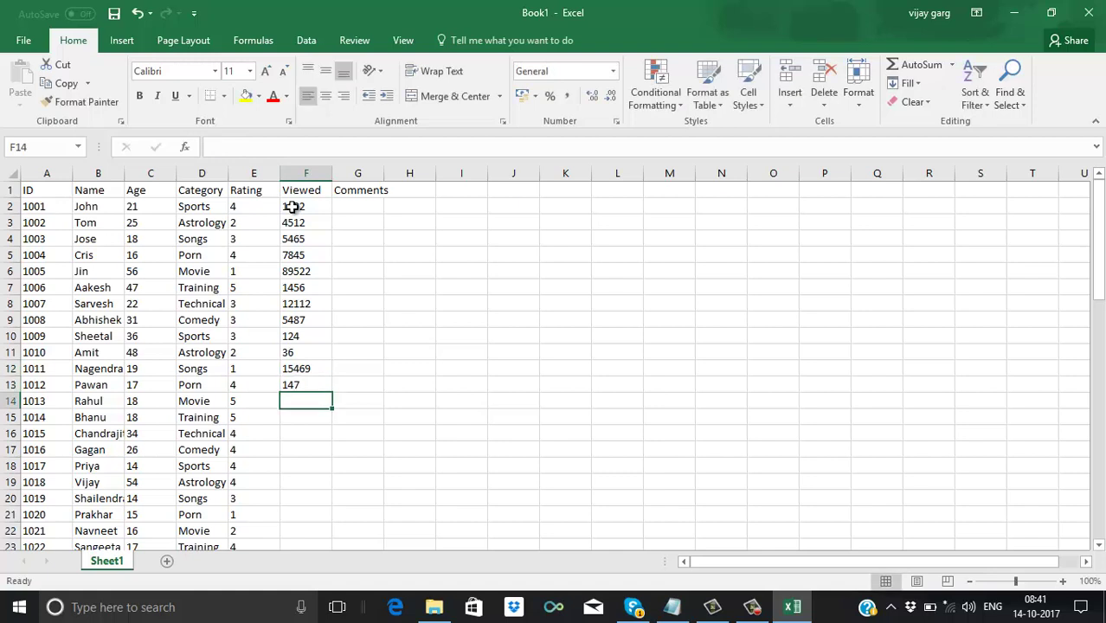
pyautogui.write('156')
pyautogui.press('Return')
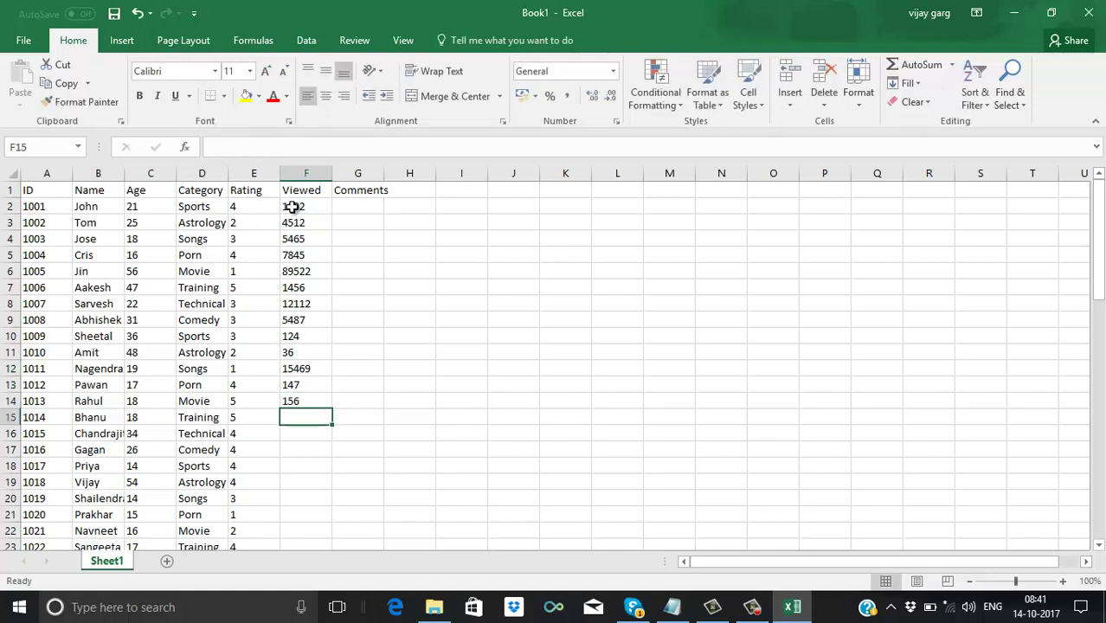
pyautogui.write('14578')
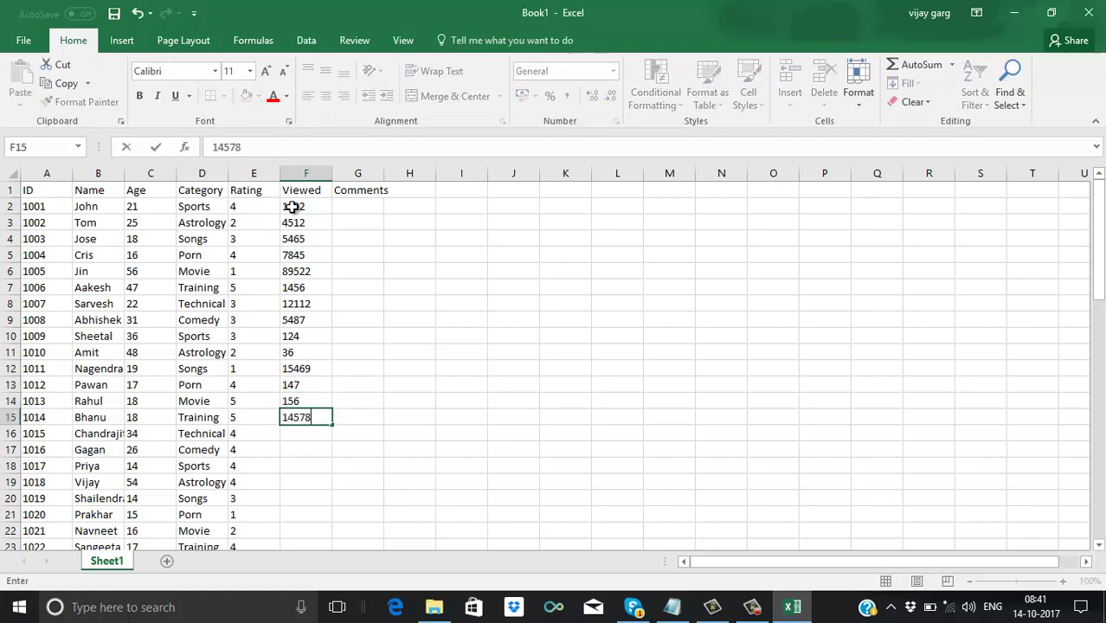
pyautogui.press('Return')
pyautogui.write('6548')
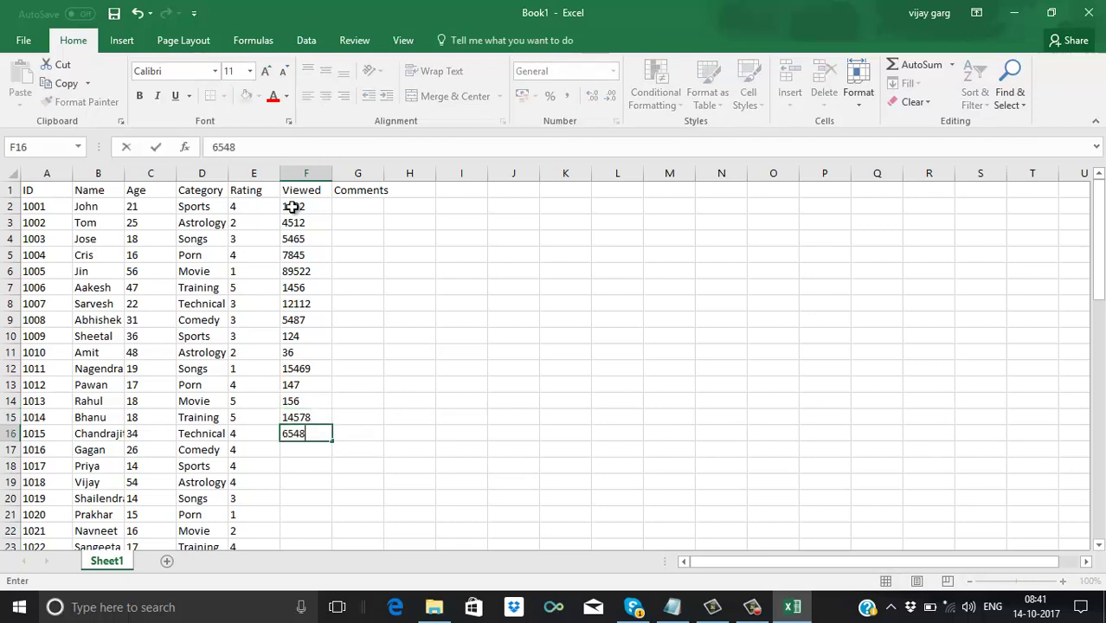
pyautogui.press('Return')
# Enter 5289, 7854', 466 and 4546 in cells F17 to F20 of the Viewed column
pyautogui.write('5289')
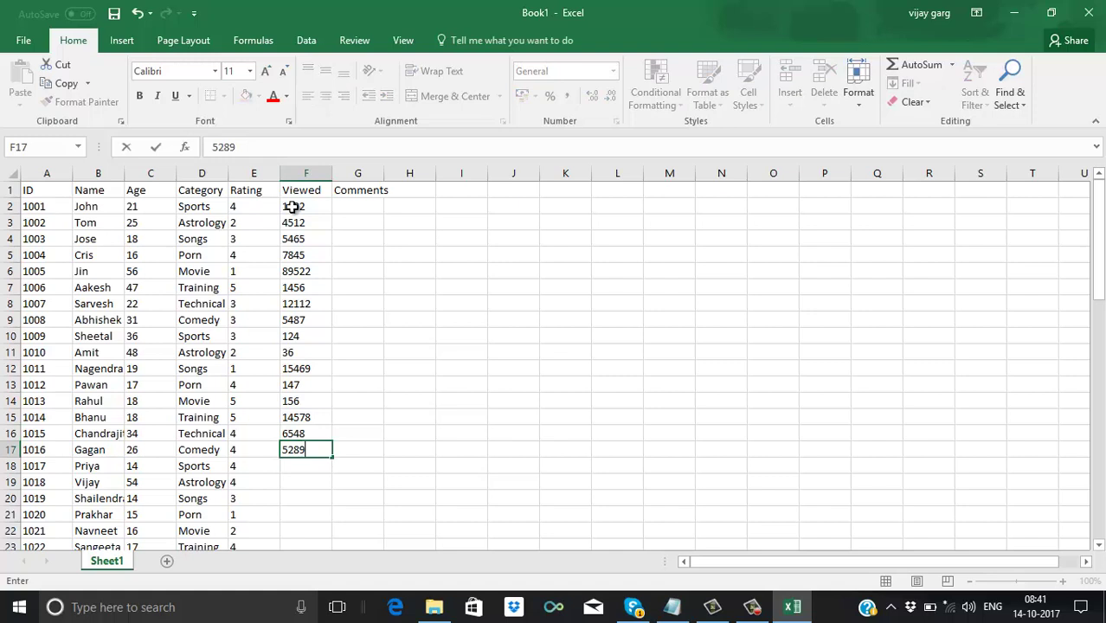
pyautogui.press('Return')
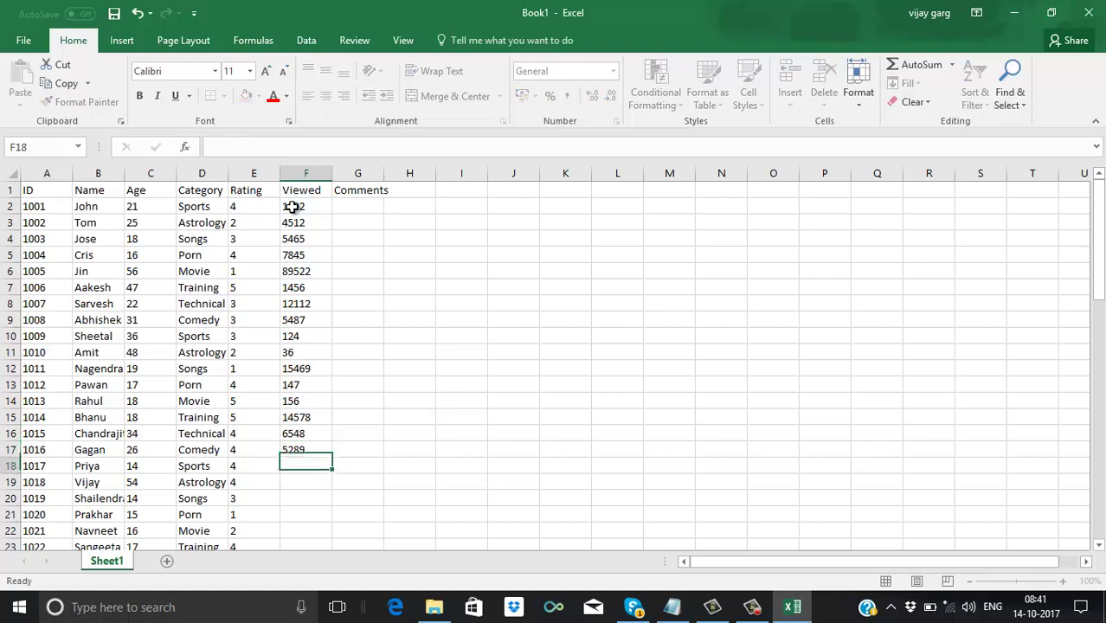
pyautogui.write("7854'")
pyautogui.press('Return')
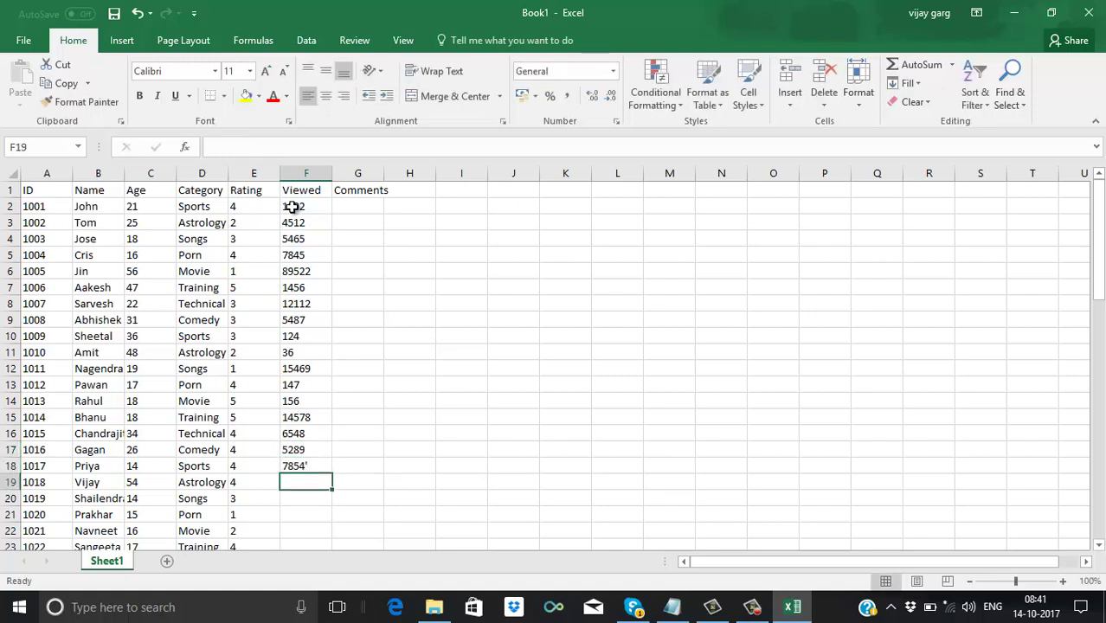
pyautogui.write('466')
pyautogui.press('Return')
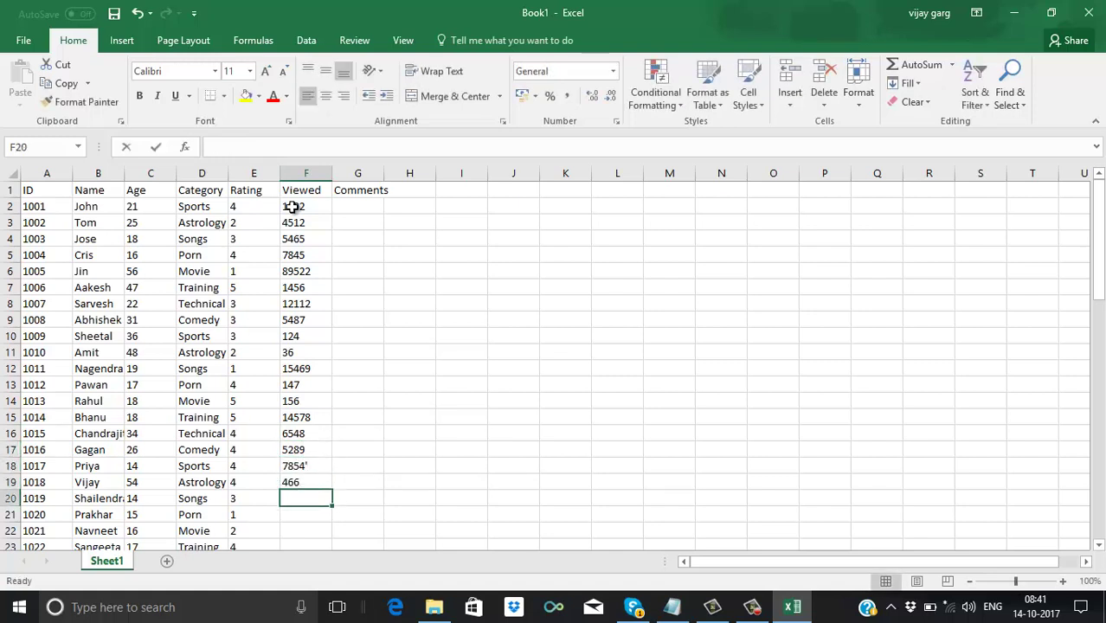
pyautogui.write('4546')
pyautogui.press('Return')
# Enter the view counts 84584, 4568 and 185 in cells F21 to F23 of the Viewed column
pyautogui.write('84584')
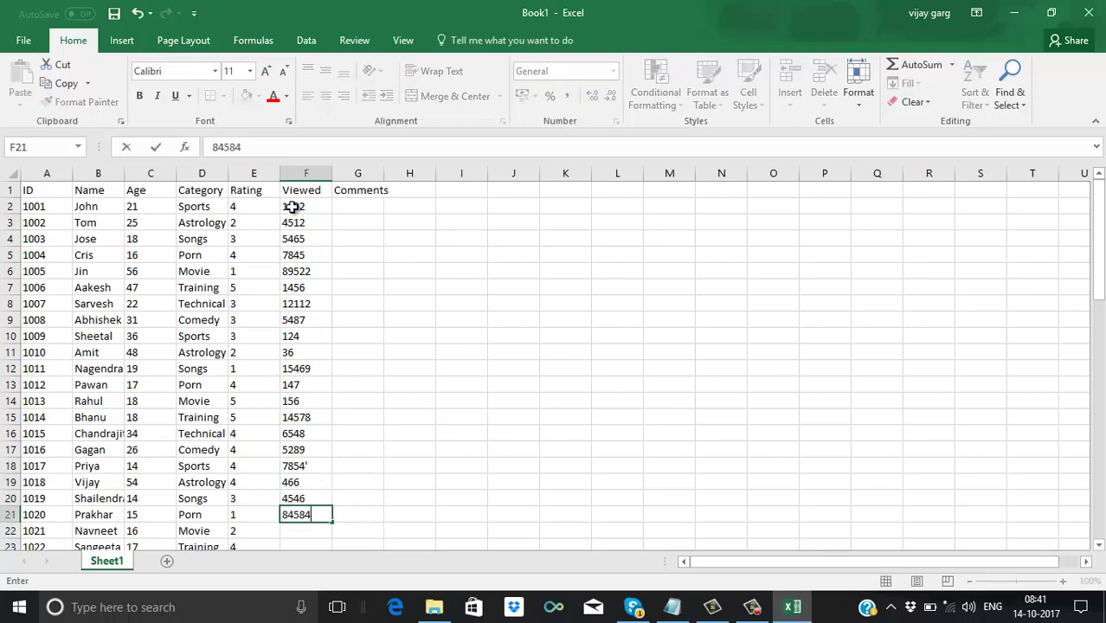
pyautogui.press('Return')
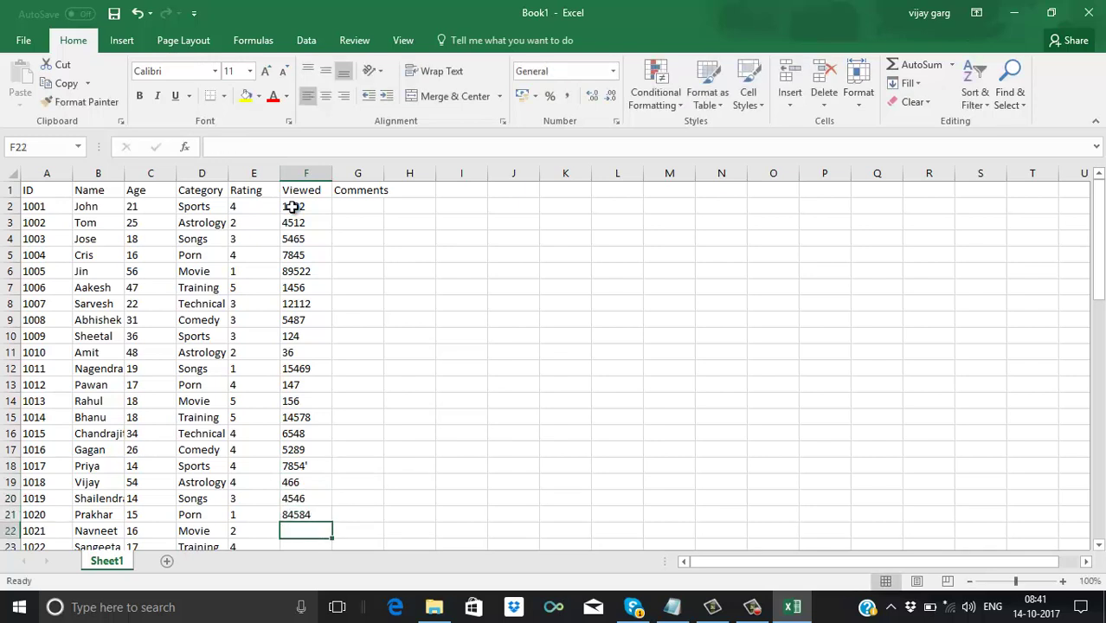
pyautogui.write('45')
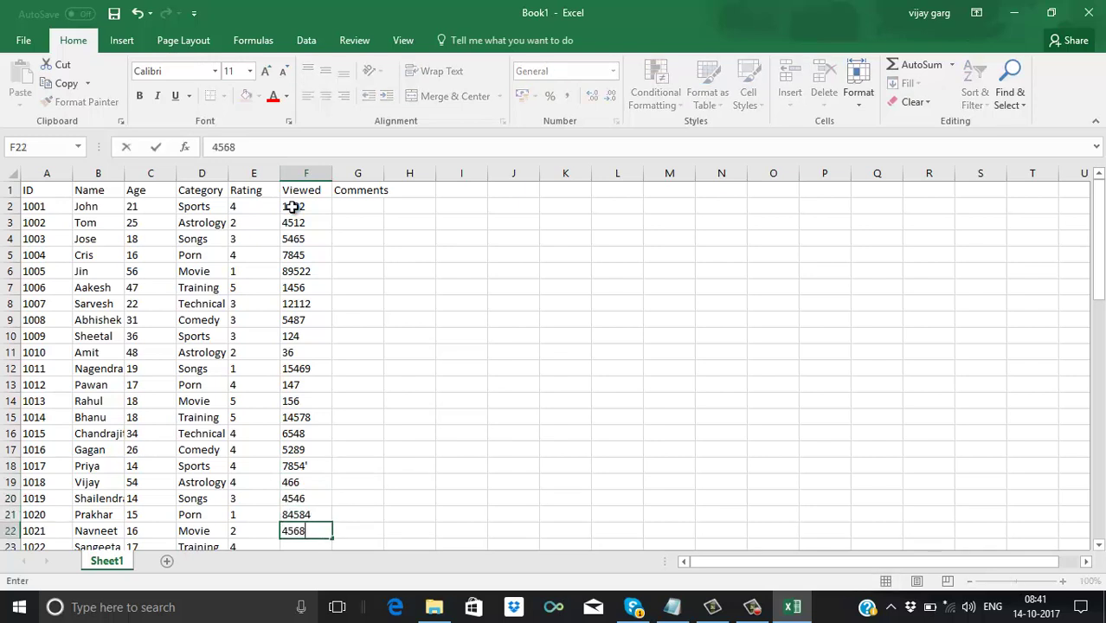
pyautogui.write('68')
pyautogui.press('Return')
pyautogui.write('1')
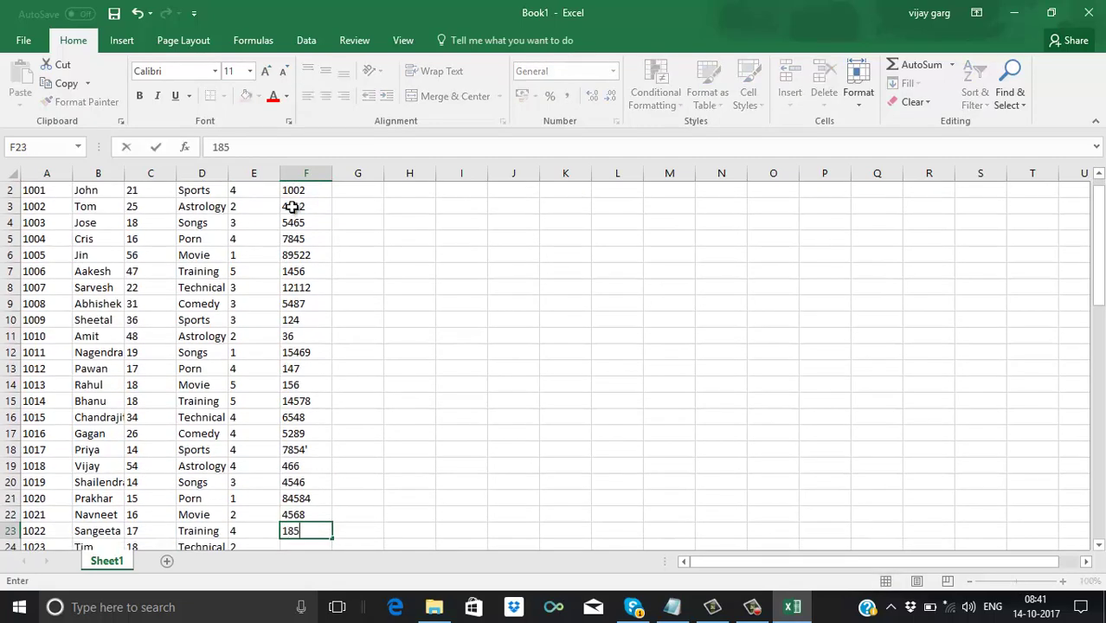
pyautogui.write('85')
pyautogui.moveTo(1098, 245); pyautogui.dragTo(1098, 302)
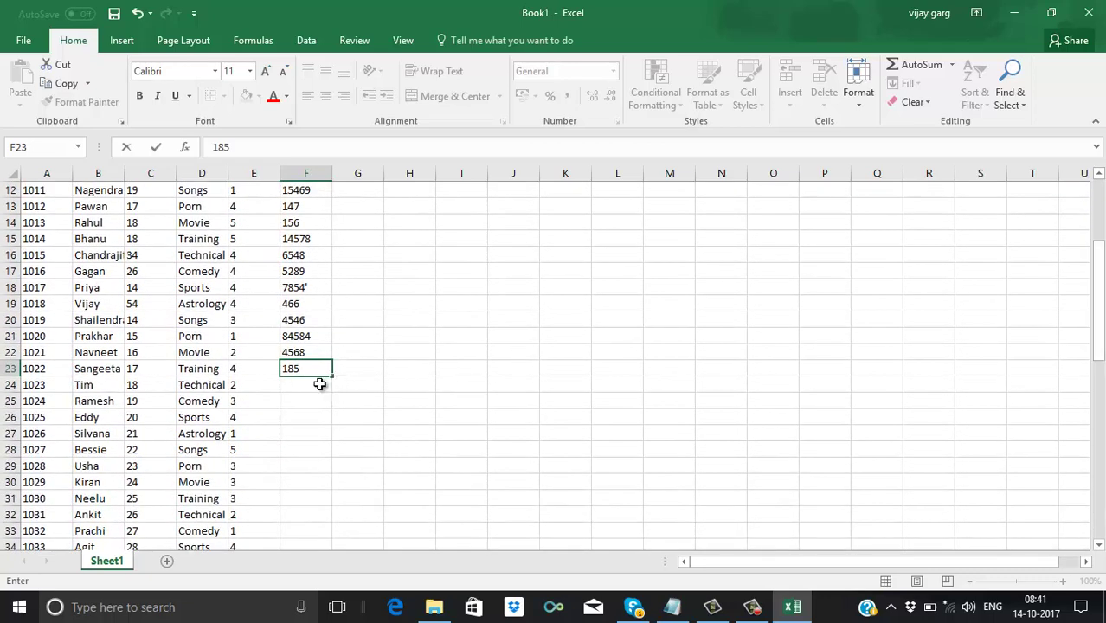
pyautogui.press('Return')
# Enter 165 as the view count in cell F24 and correct it to 508
pyautogui.write('165')
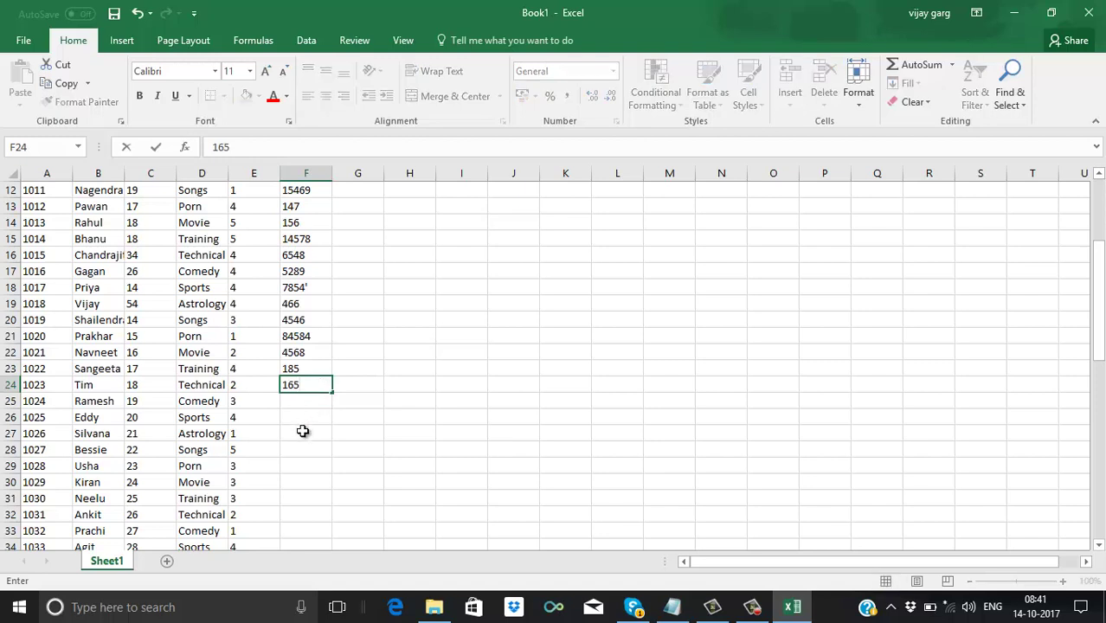
pyautogui.click(303, 430)
pyautogui.press('Up')
pyautogui.press('Up')
pyautogui.press('Up')
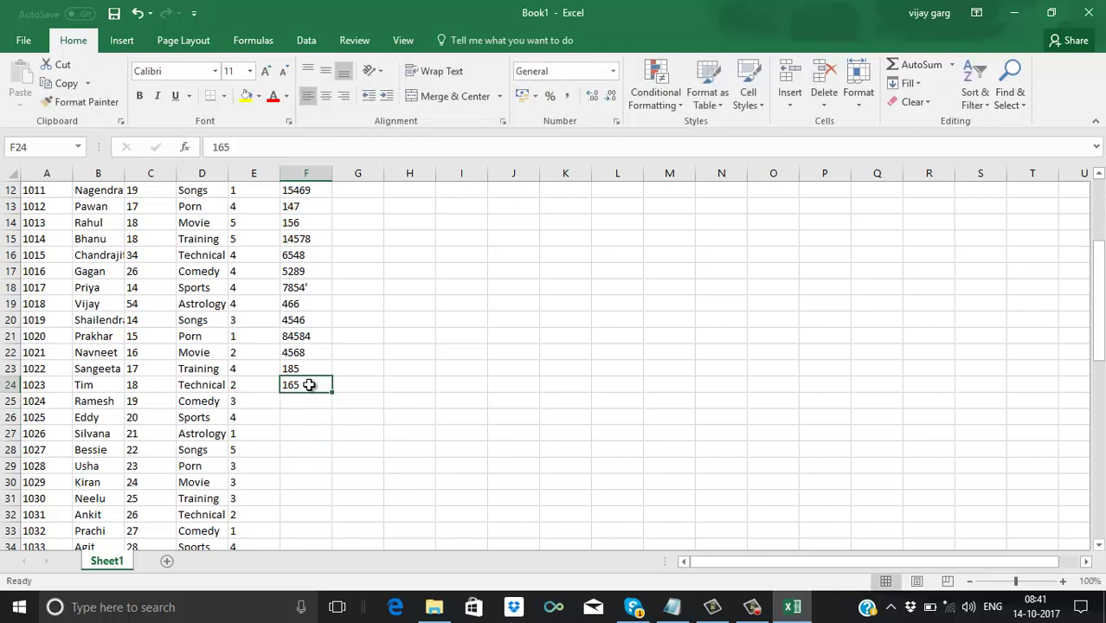
pyautogui.write('508')
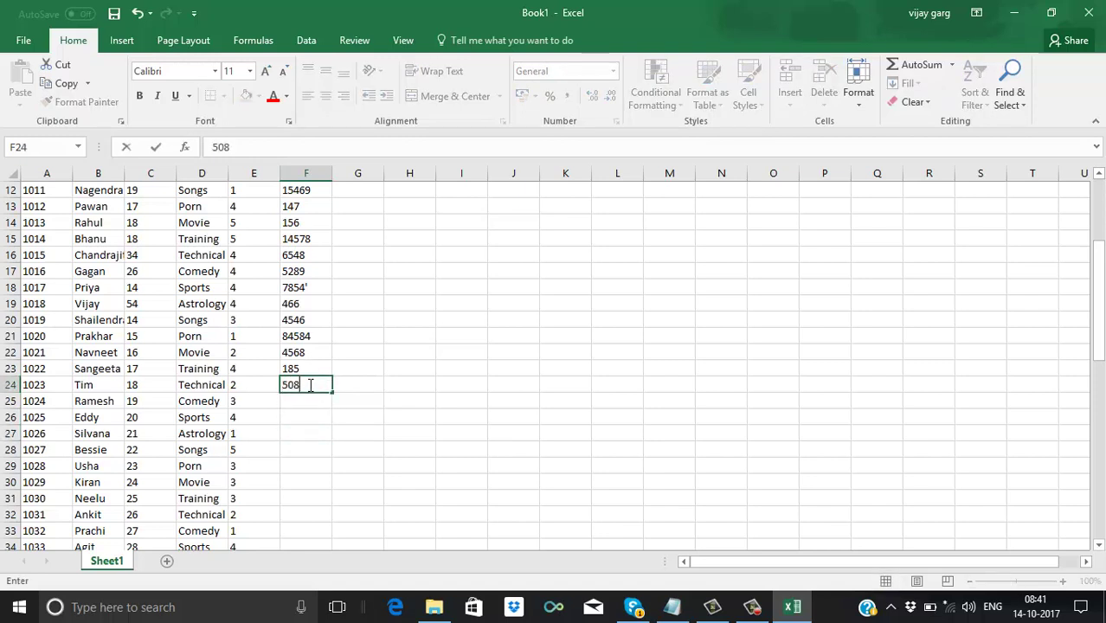
pyautogui.click(298, 417)
# Fill the number series from F23:F24 down to F28 and extend it to the last ID row at F60
pyautogui.moveTo(299, 368); pyautogui.dragTo(325, 450)
pyautogui.doubleClick(326, 450)
pyautogui.click(334, 470)
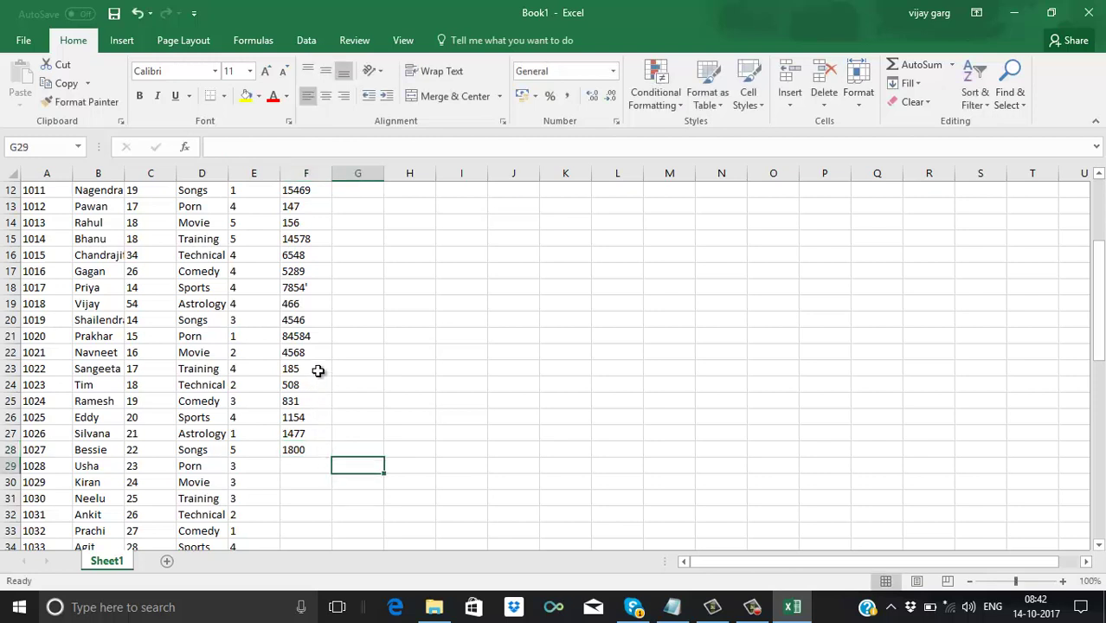
pyautogui.moveTo(318, 370); pyautogui.dragTo(306, 456)
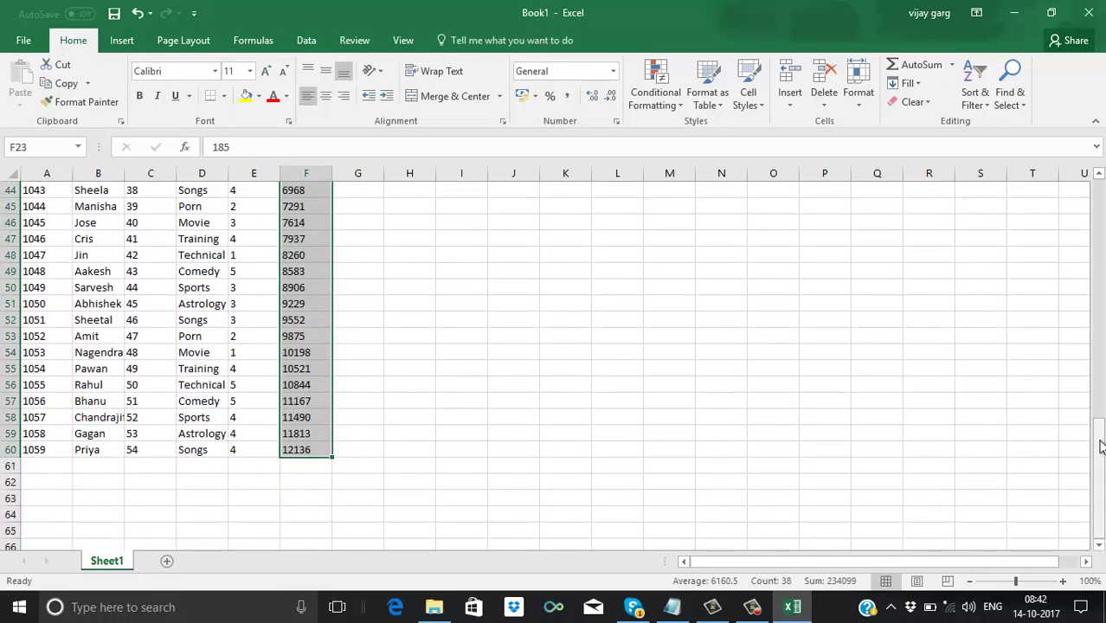
# Enter the comments Good, Bad, Average, Fine and Excellent in cells G2 to G6 of the Comments column
pyautogui.moveTo(1100, 445); pyautogui.dragTo(1094, 183)
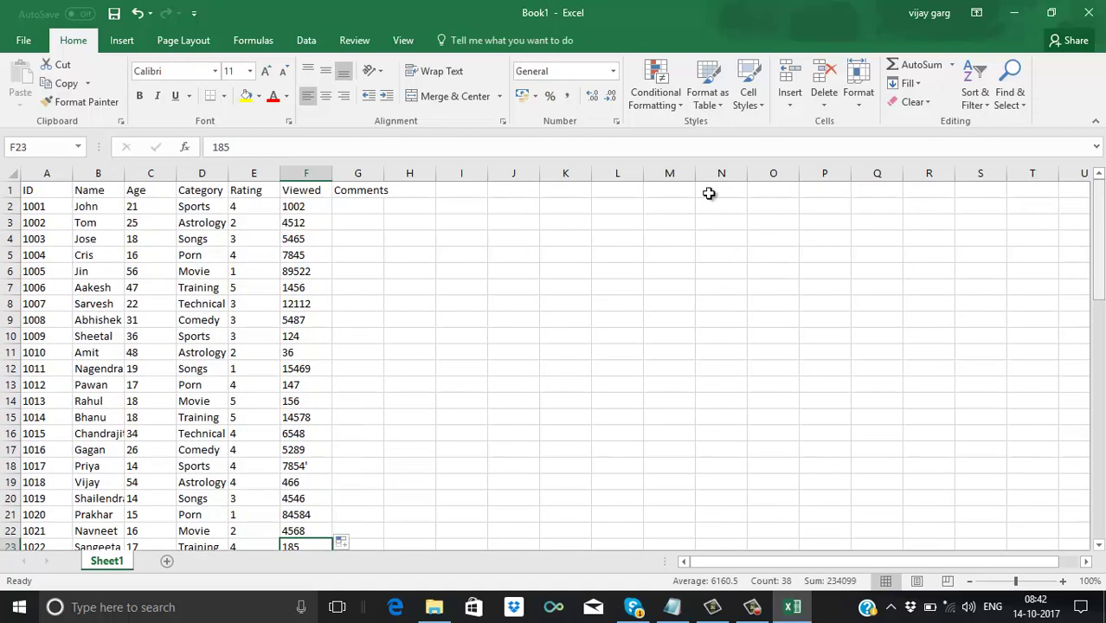
pyautogui.click(354, 206)
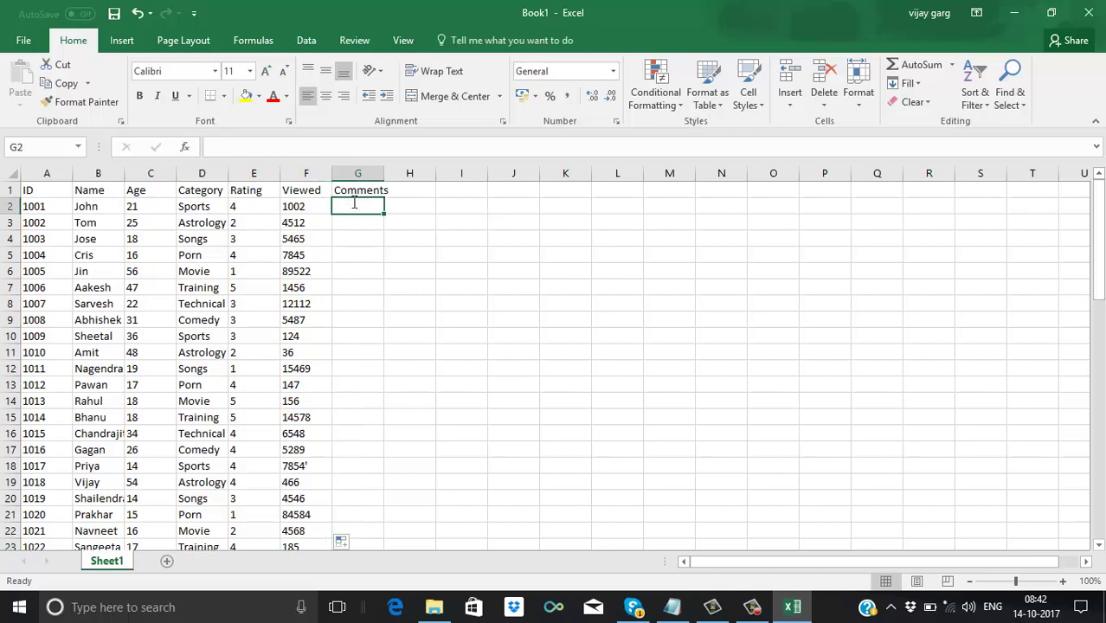
pyautogui.write('Good')
pyautogui.press('Return')
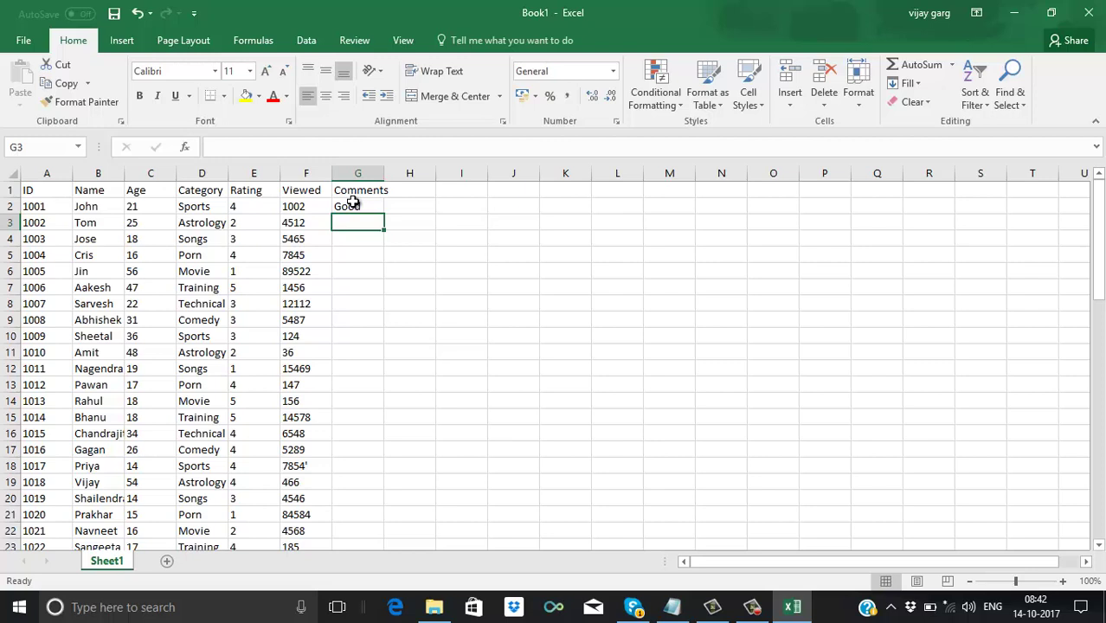
pyautogui.write('Bad')
pyautogui.press('Return')
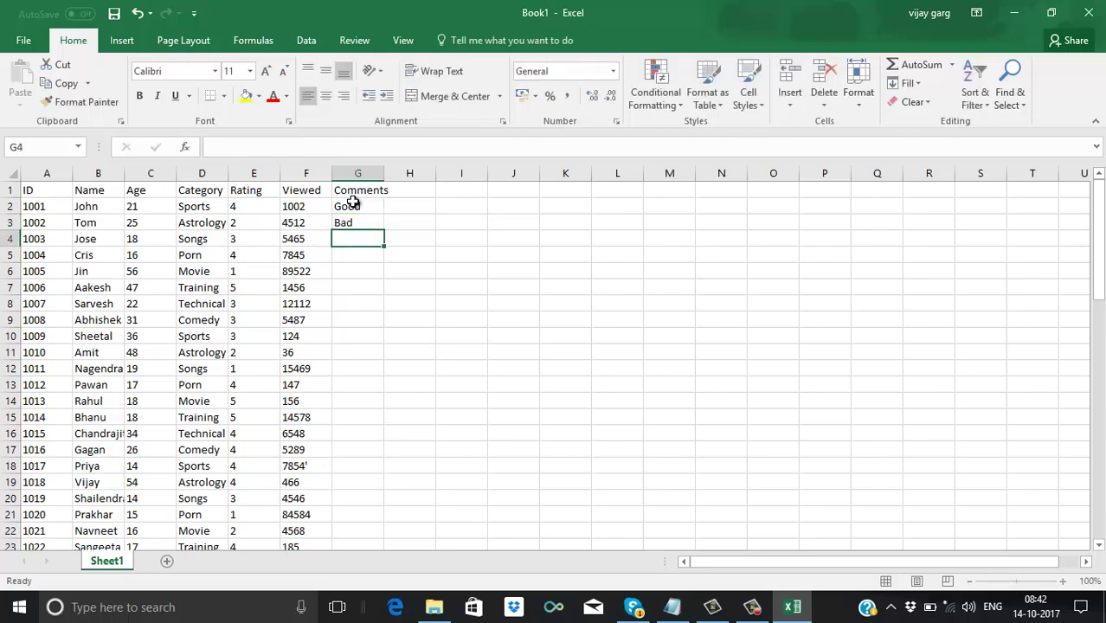
pyautogui.write('Av')
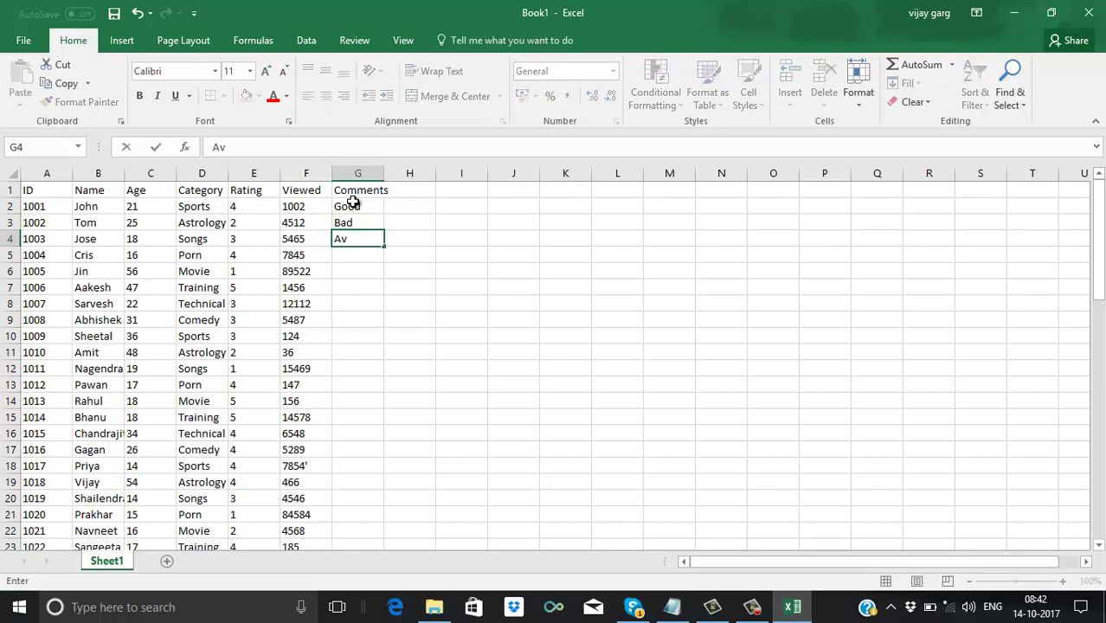
pyautogui.write('erage')
pyautogui.press('Return')
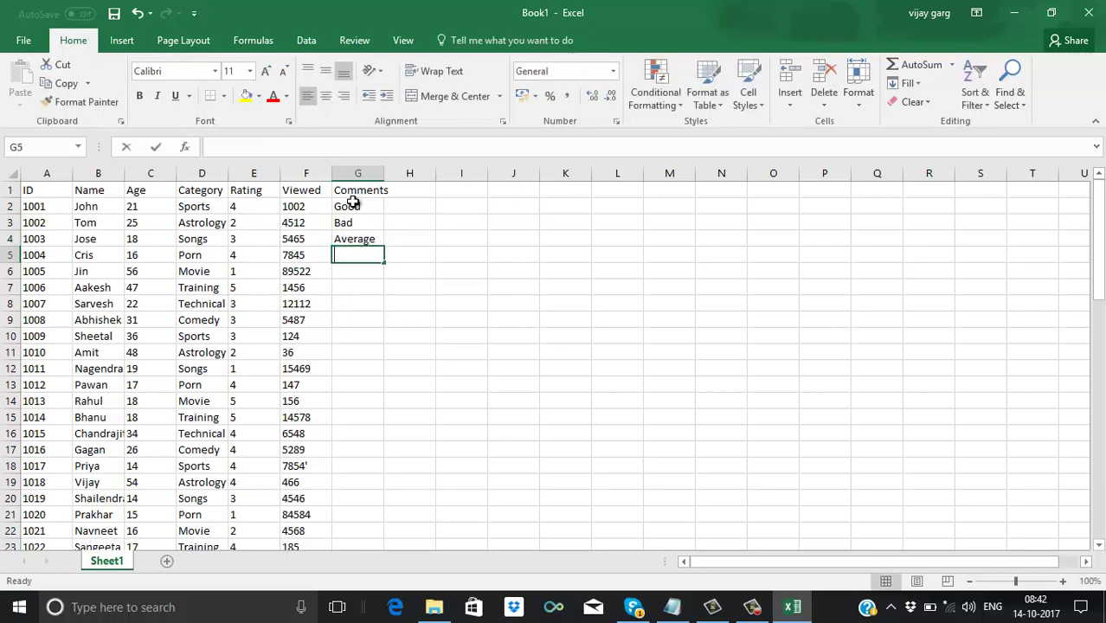
pyautogui.write('Fine')
pyautogui.press('Return')
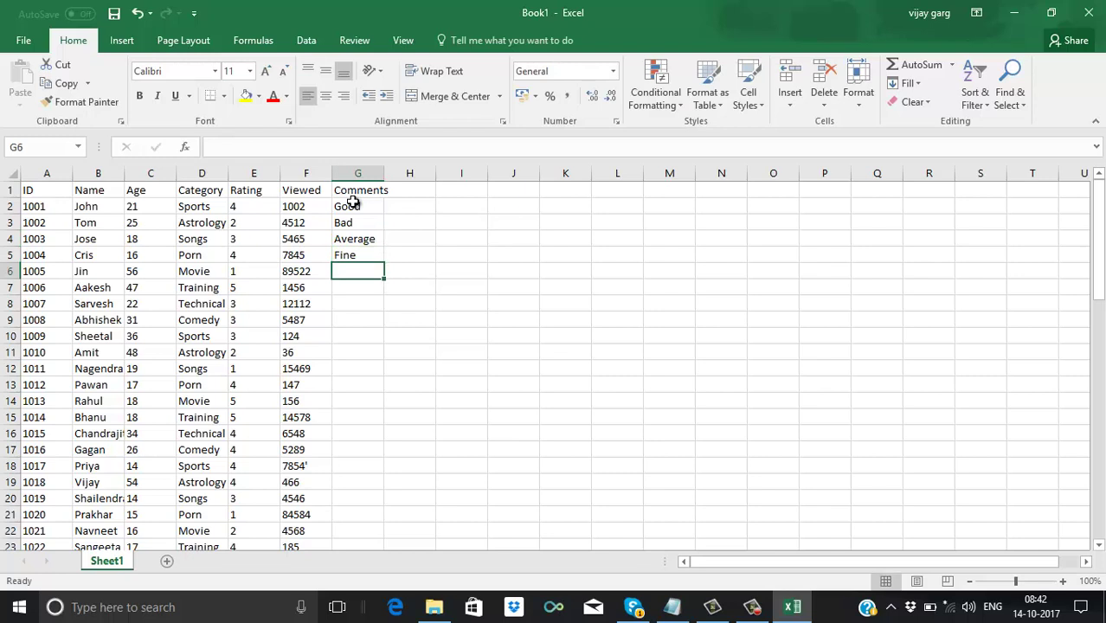
pyautogui.write('Excellent')
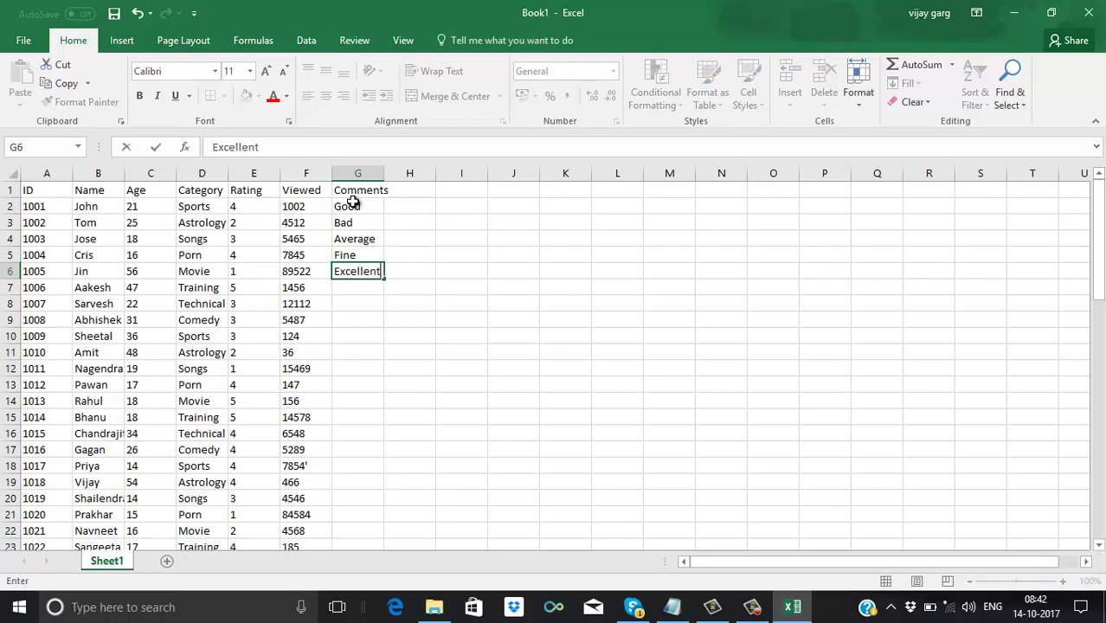
pyautogui.press('Return')
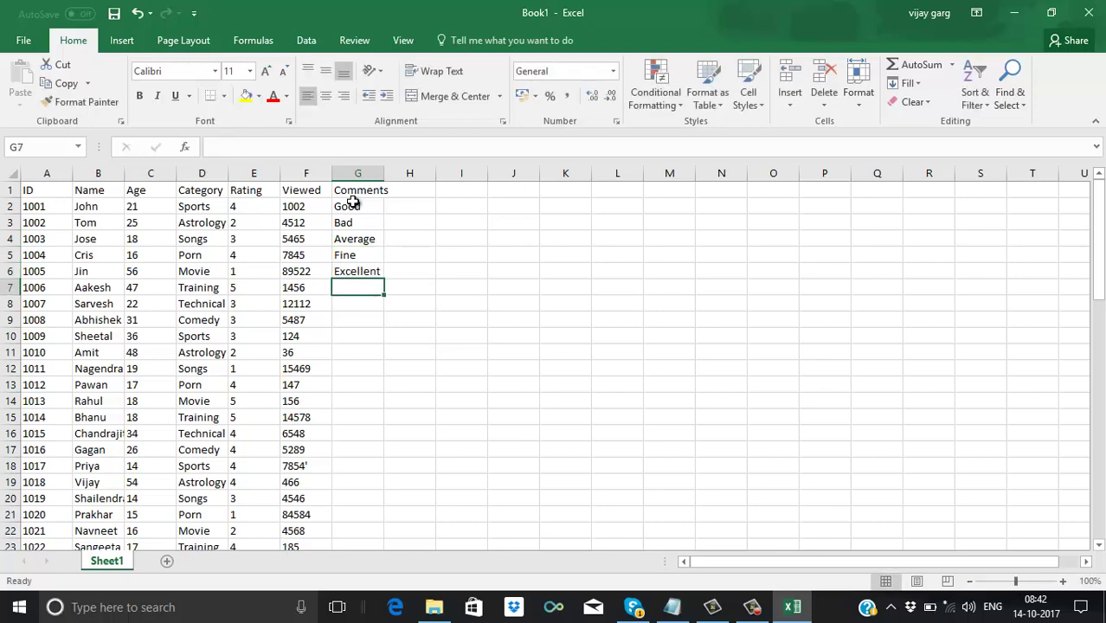
# Enter the comments Very Good in cell G7 and Poor in cell G8 of the Comments column
pyautogui.write('Very')
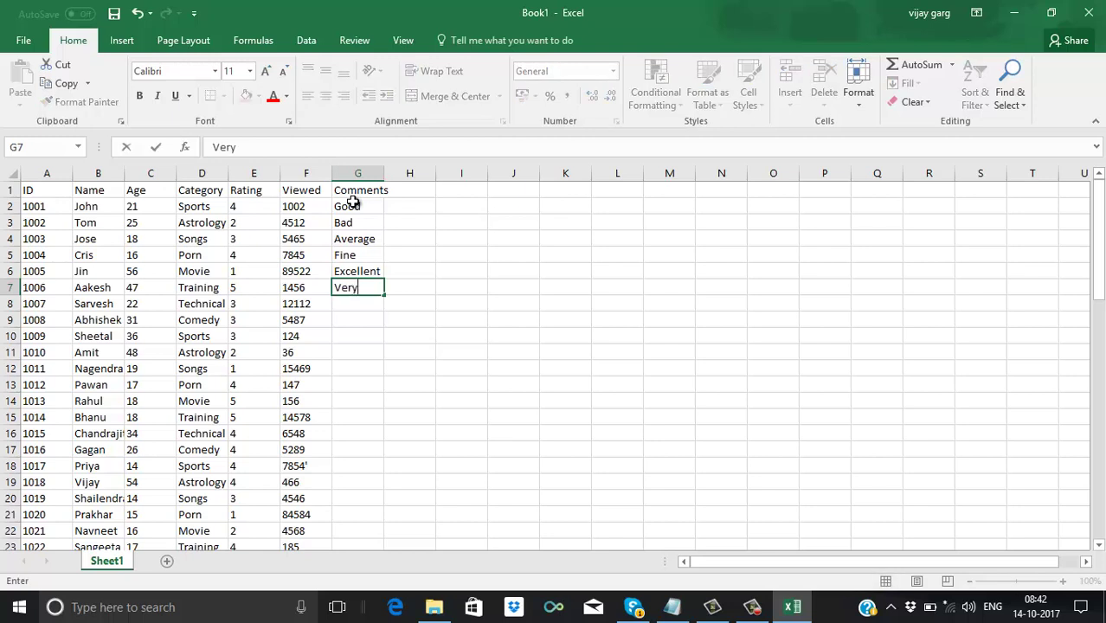
pyautogui.write(' Goog')
pyautogui.press('Return')
pyautogui.press('Up')
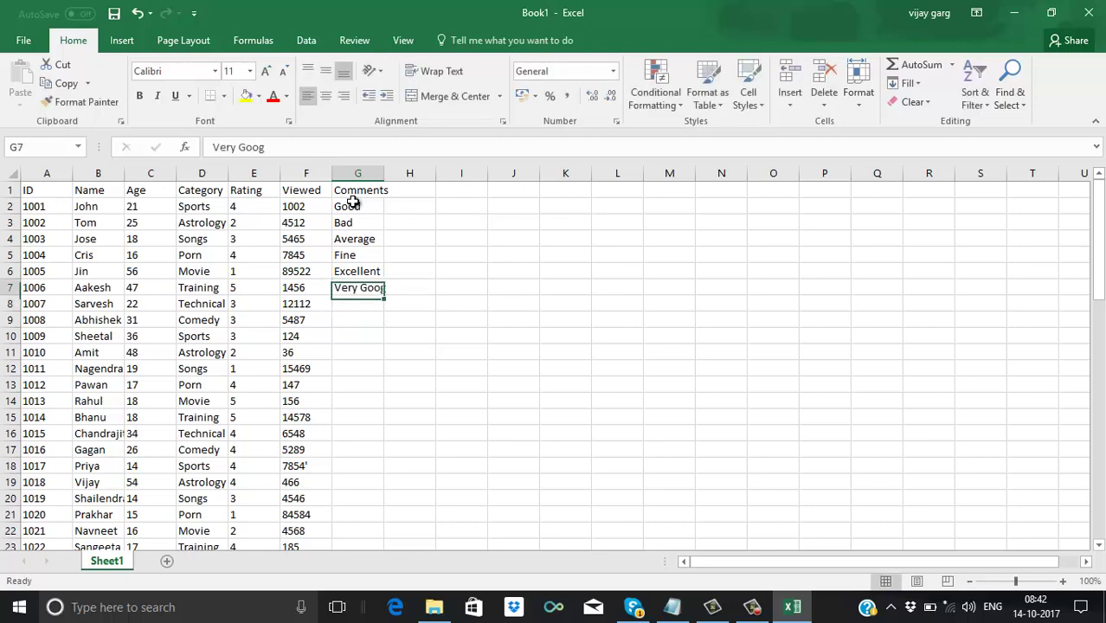
pyautogui.doubleClick(369, 288)
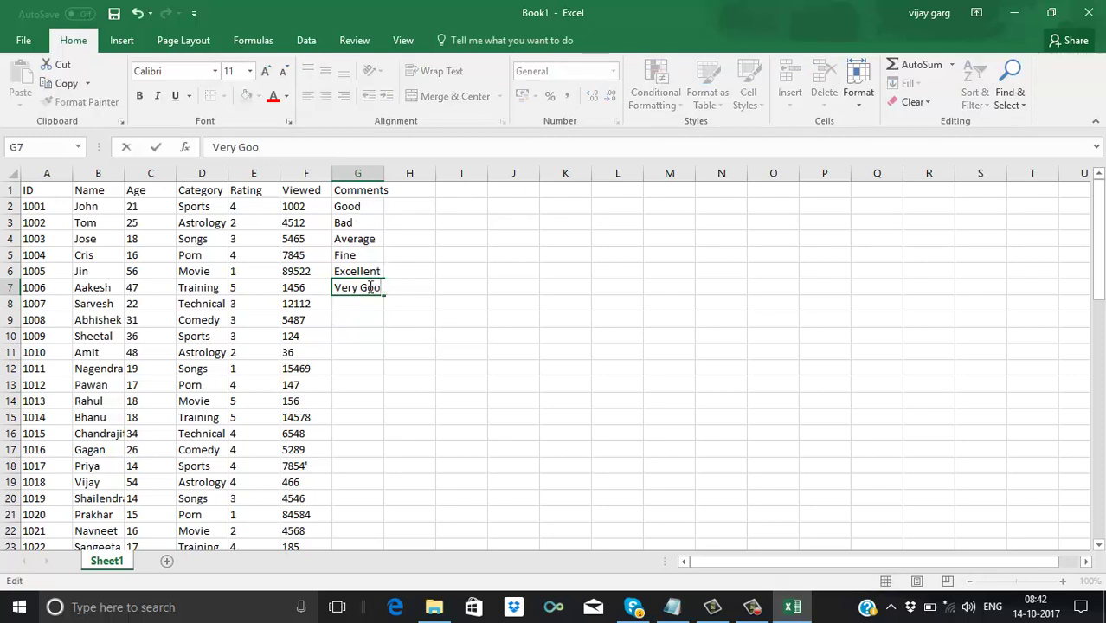
pyautogui.write('d')
pyautogui.press('Return')
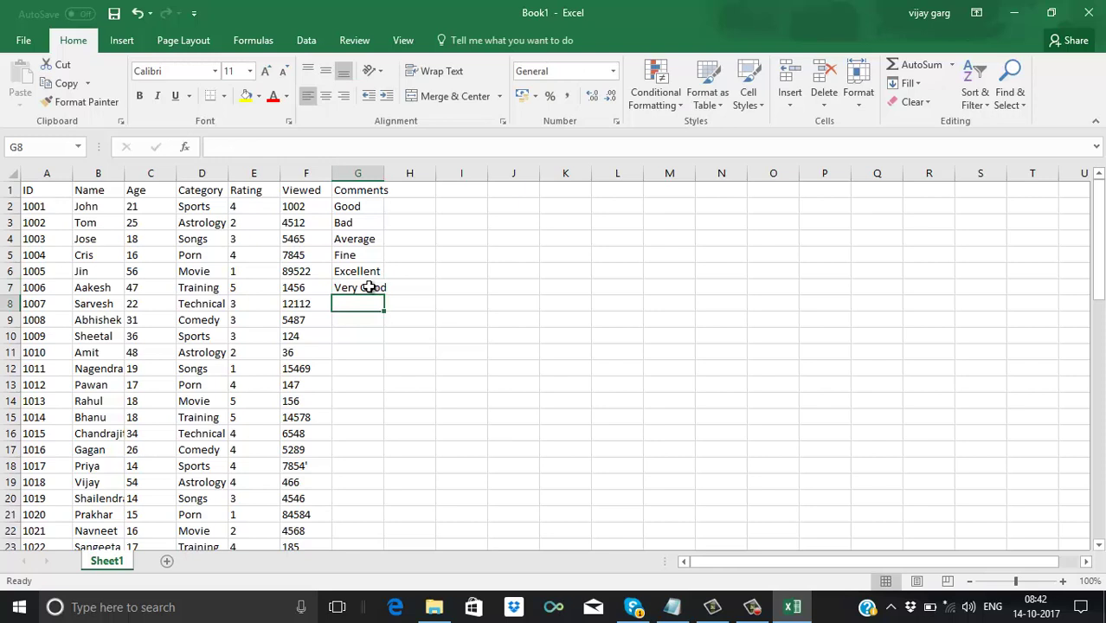
pyautogui.write('Poor')
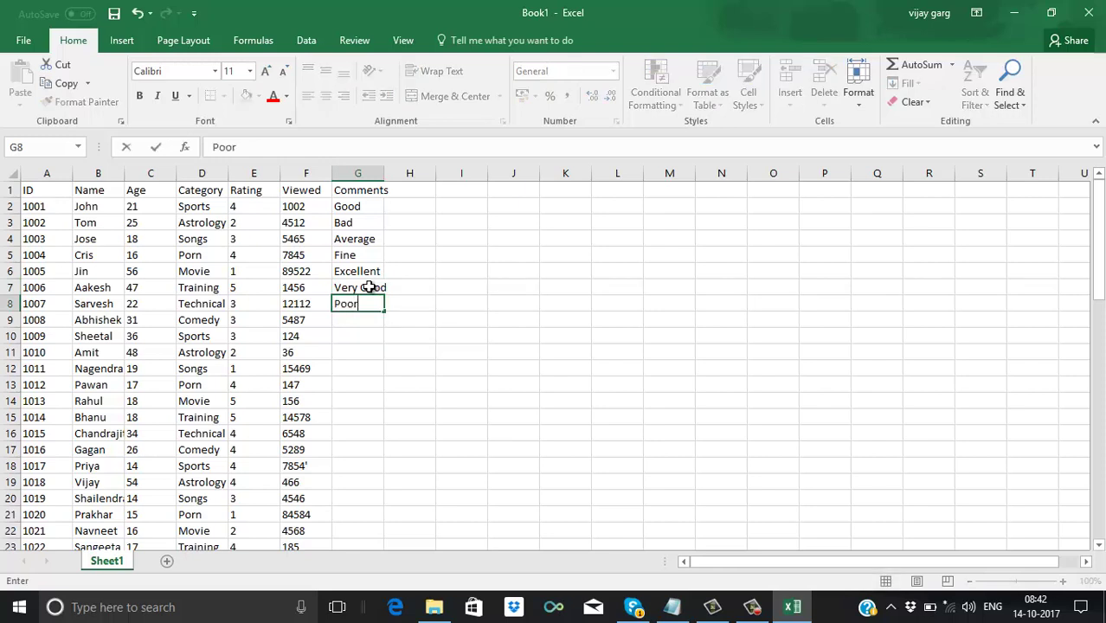
pyautogui.click(430, 367)
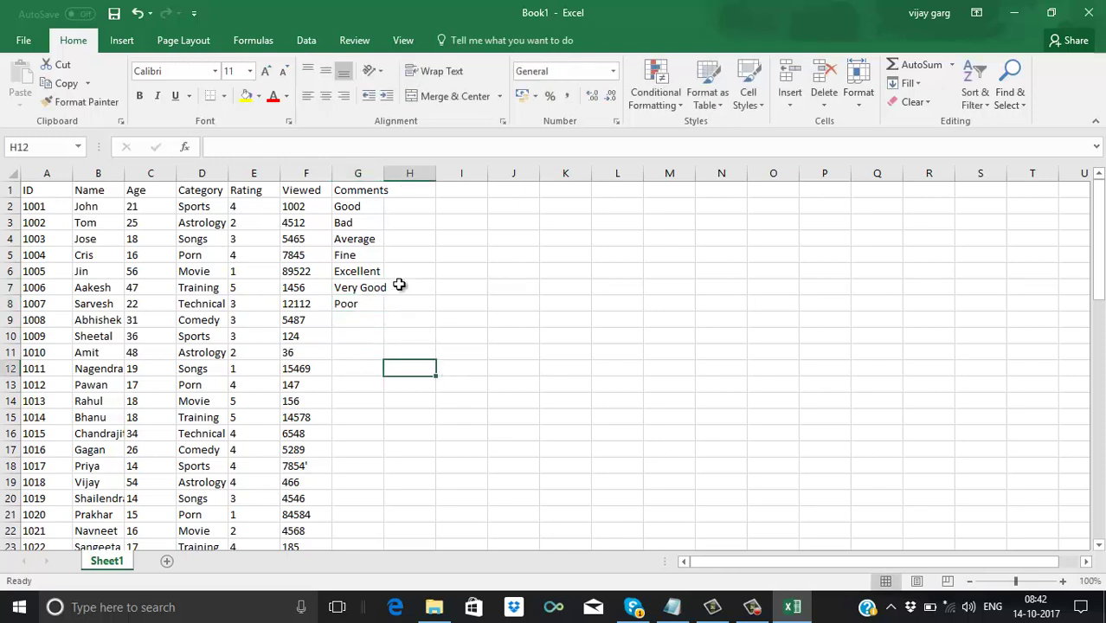
# Copy the comments in G2:G8 and paste them at G9 and again at G16
pyautogui.moveTo(361, 212); pyautogui.dragTo(351, 303)
pyautogui.hotkey('ctrl', 'c')
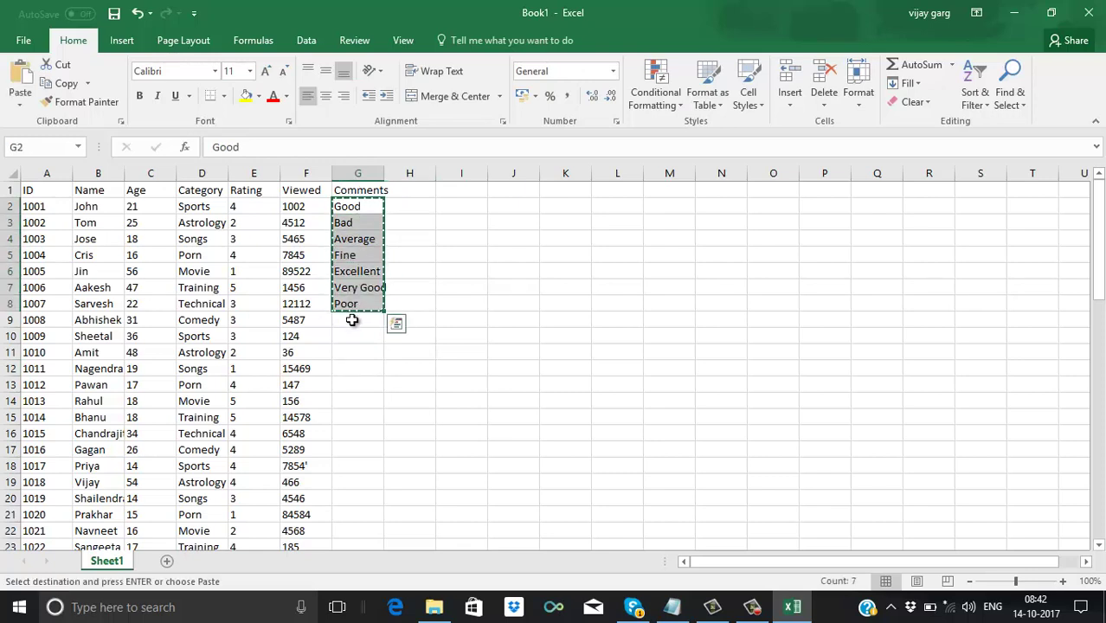
pyautogui.click(353, 320)
pyautogui.hotkey('ctrl', 'v')
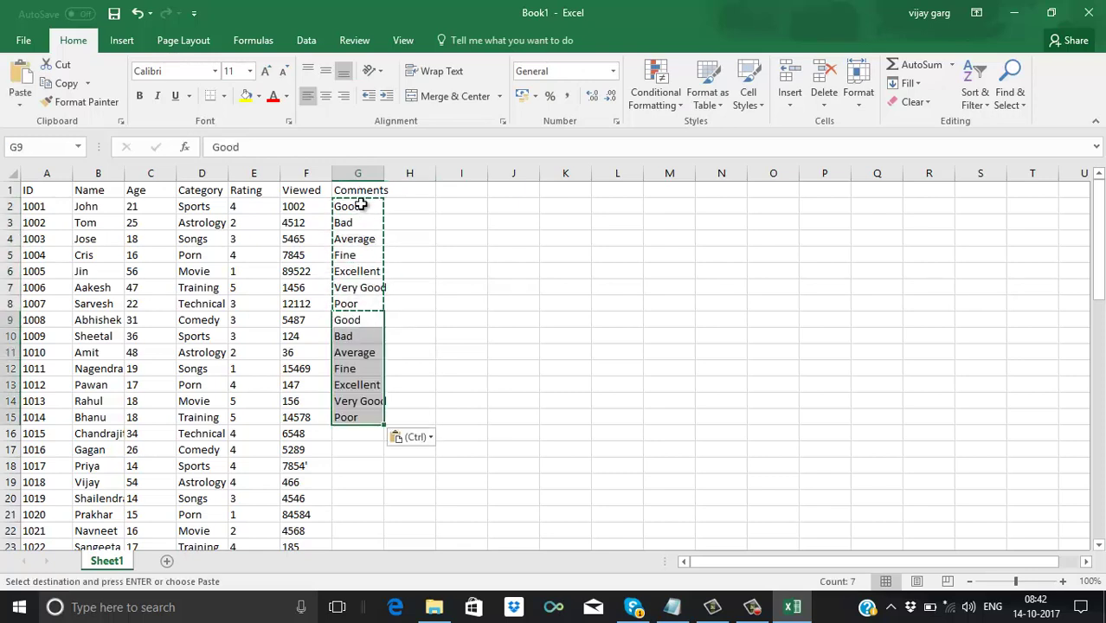
pyautogui.click(353, 435)
pyautogui.hotkey('ctrl', 'v')
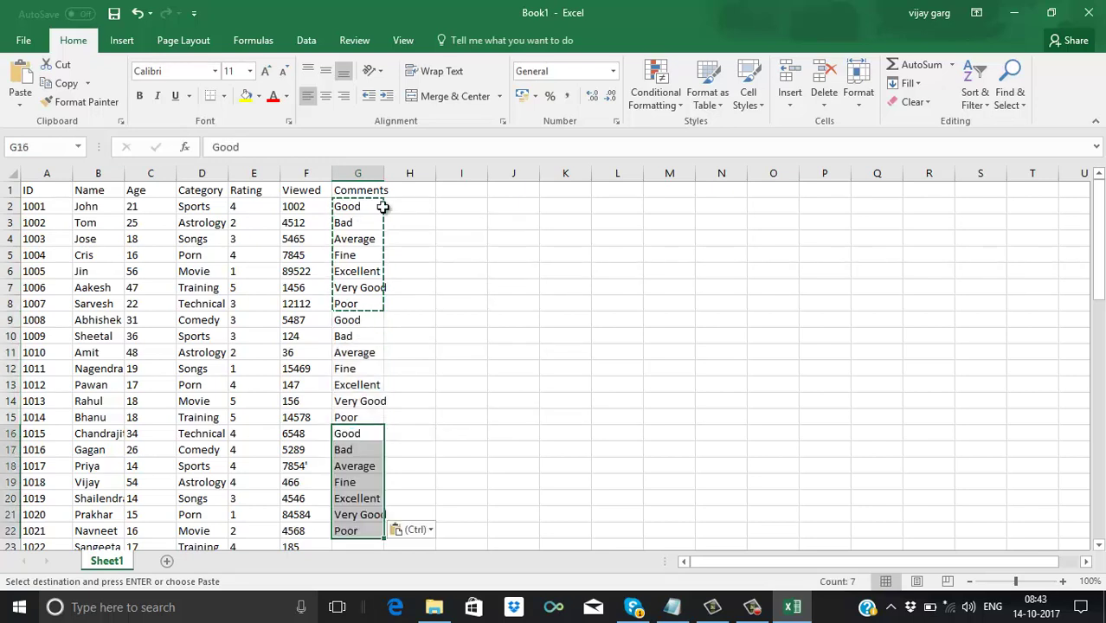
# Copy the comments in G2:G22 and paste them starting at cell G23
pyautogui.click(371, 211)
pyautogui.moveTo(370, 211); pyautogui.dragTo(358, 533)
pyautogui.hotkey('ctrl', 'c')
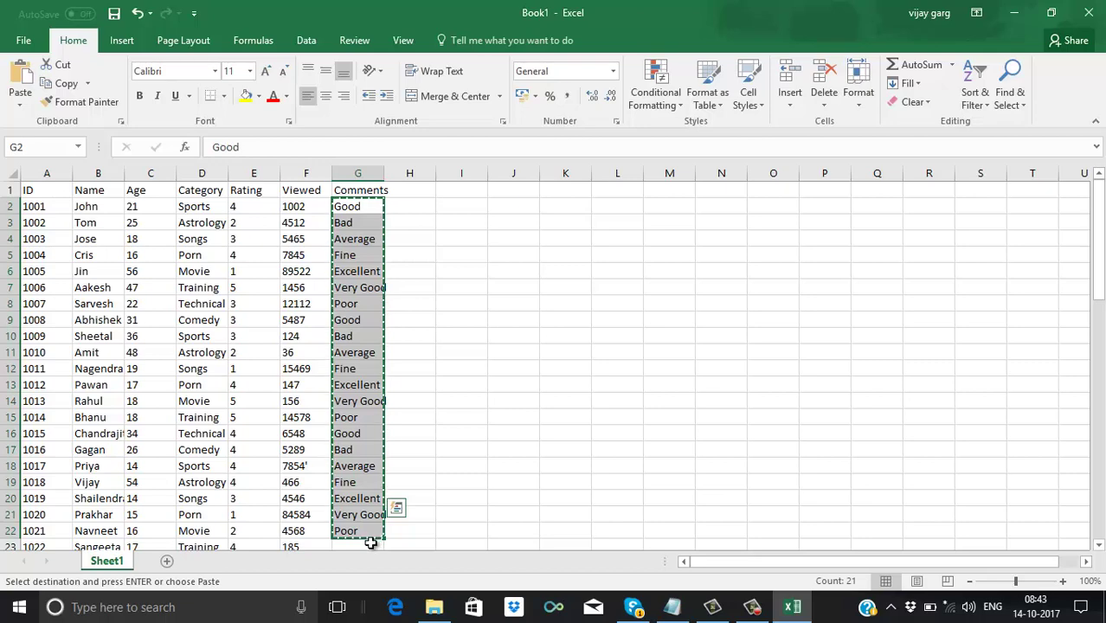
pyautogui.click(369, 543)
pyautogui.hotkey('ctrl', 'v')
# Paste the copied block of comments again starting at G44, the first empty cell of the Comments column
pyautogui.scroll(-4, 369, 543)
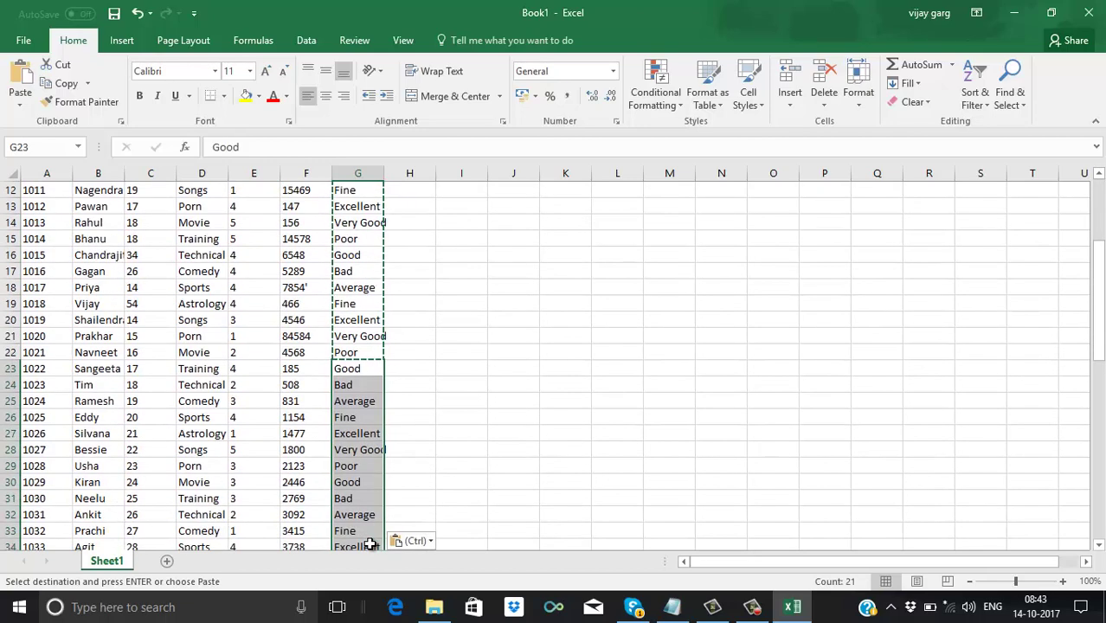
pyautogui.press('Down')
pyautogui.press('Down')
pyautogui.press('Down')
pyautogui.press('Down')
pyautogui.press('Down')
pyautogui.press('Down')
pyautogui.press('Down')
pyautogui.press('Down')
pyautogui.press('Down')
pyautogui.press('Down')
pyautogui.press('Down')
pyautogui.press('Down')
pyautogui.press('Down')
pyautogui.press('Down')
pyautogui.press('Down')
pyautogui.press('Down')
pyautogui.press('Down')
pyautogui.press('Down')
pyautogui.press('Down')
pyautogui.press('Down')
pyautogui.press('Down')
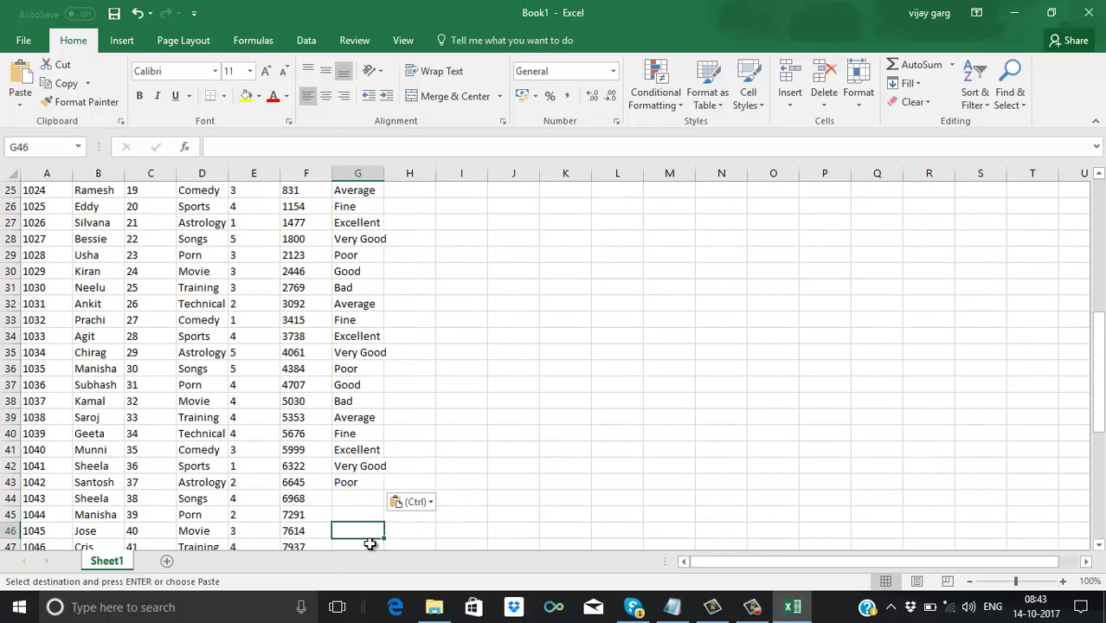
pyautogui.press('Up')
pyautogui.press('Up')
pyautogui.hotkey('ctrl', 'v')
# Clear the surplus comments in G61 to G64, below the last ID row
pyautogui.press('Down')
pyautogui.press('Down')
pyautogui.press('Down')
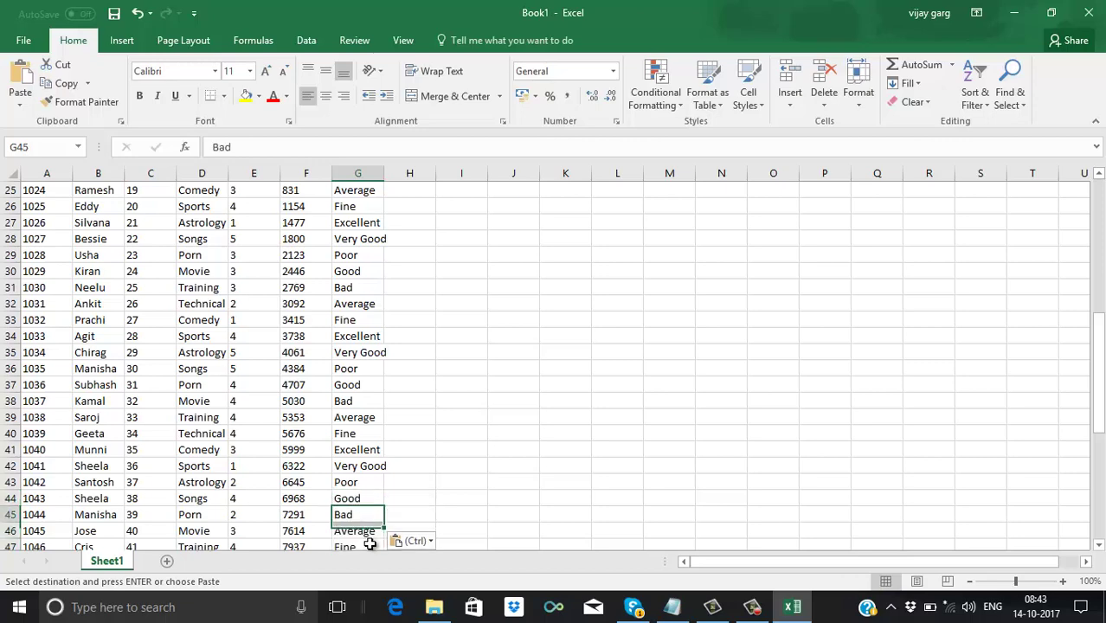
pyautogui.press('Down')
pyautogui.press('Down')
pyautogui.press('Down')
pyautogui.press('Down')
pyautogui.press('Down')
pyautogui.press('Down')
pyautogui.press('Down')
pyautogui.press('Down')
pyautogui.press('Down')
pyautogui.press('Down')
pyautogui.press('Down')
pyautogui.press('Down')
pyautogui.press('Down')
pyautogui.press('Down')
pyautogui.press('Down')
pyautogui.press('Down')
pyautogui.press('Down')
pyautogui.press('Down')
pyautogui.press('Down')
pyautogui.press('Down')
pyautogui.press('Up')
pyautogui.press('Up')
pyautogui.press('Up')
pyautogui.press('Up')
pyautogui.press('Up')
pyautogui.press('Up')
pyautogui.press('Up')
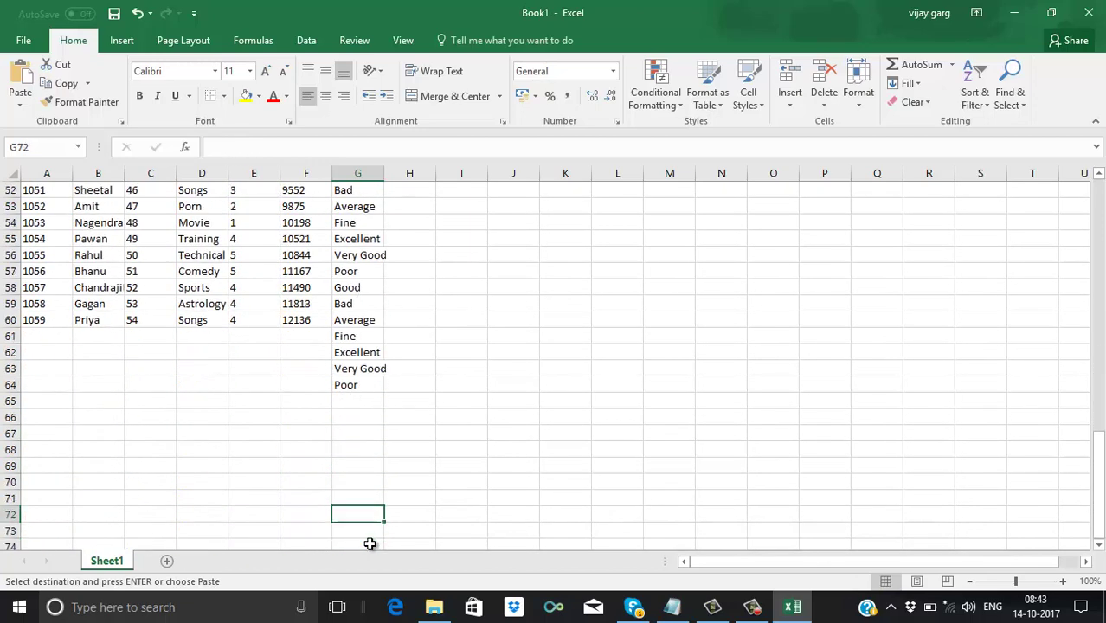
pyautogui.press('Up')
pyautogui.press('Up')
pyautogui.press('Up')
pyautogui.press('Up')
pyautogui.press('Up')
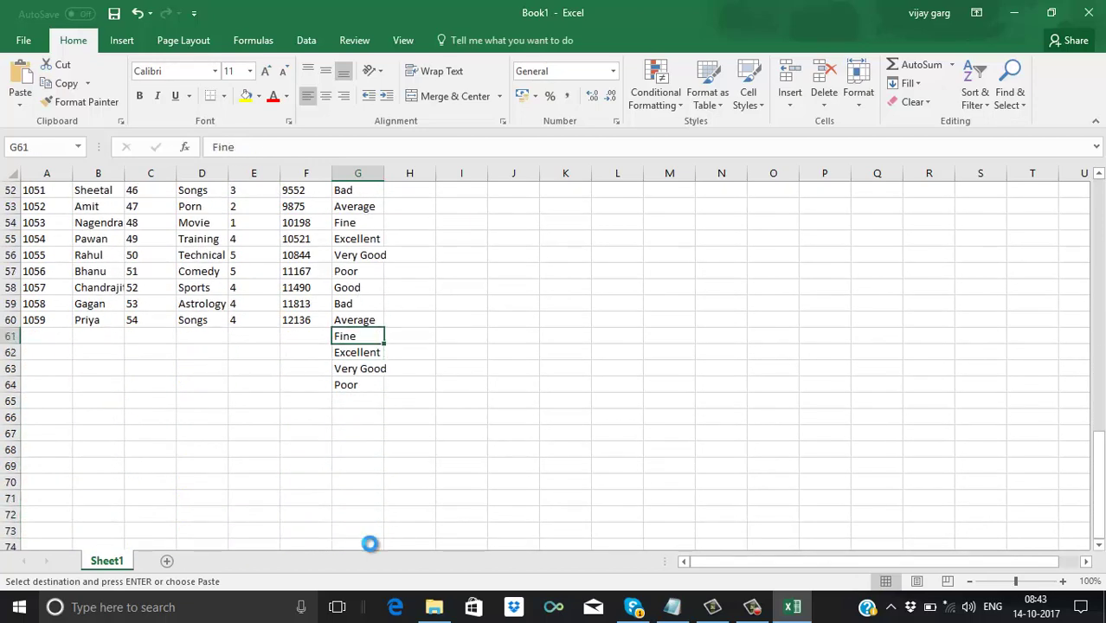
pyautogui.press('Delete')
pyautogui.press('Down')
pyautogui.press('Delete')
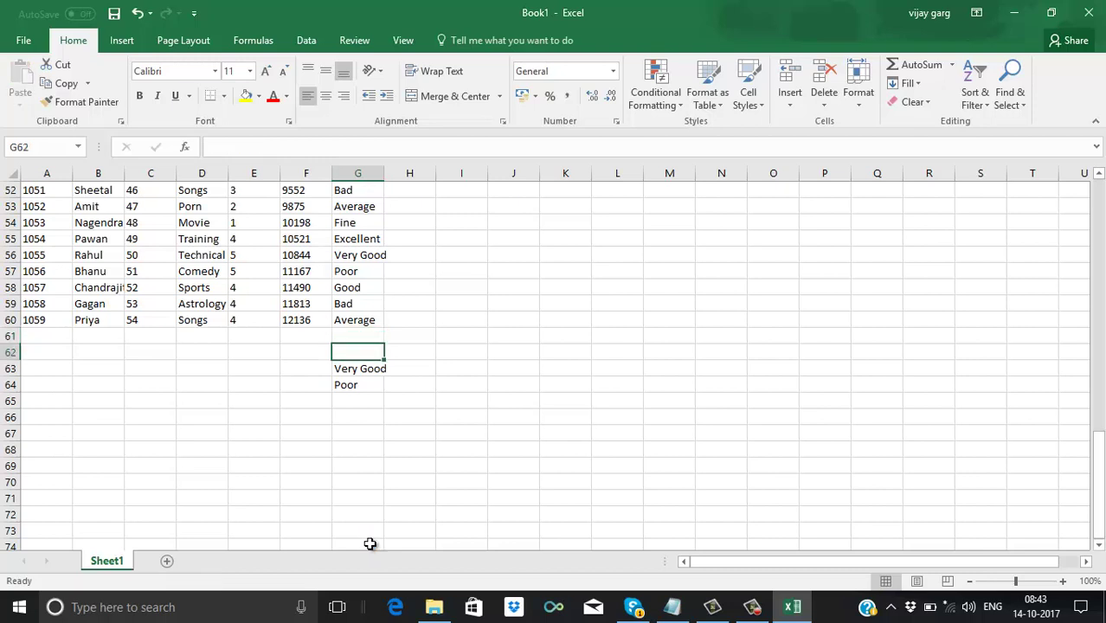
pyautogui.press('Down')
pyautogui.press('Delete')
pyautogui.press('Down')
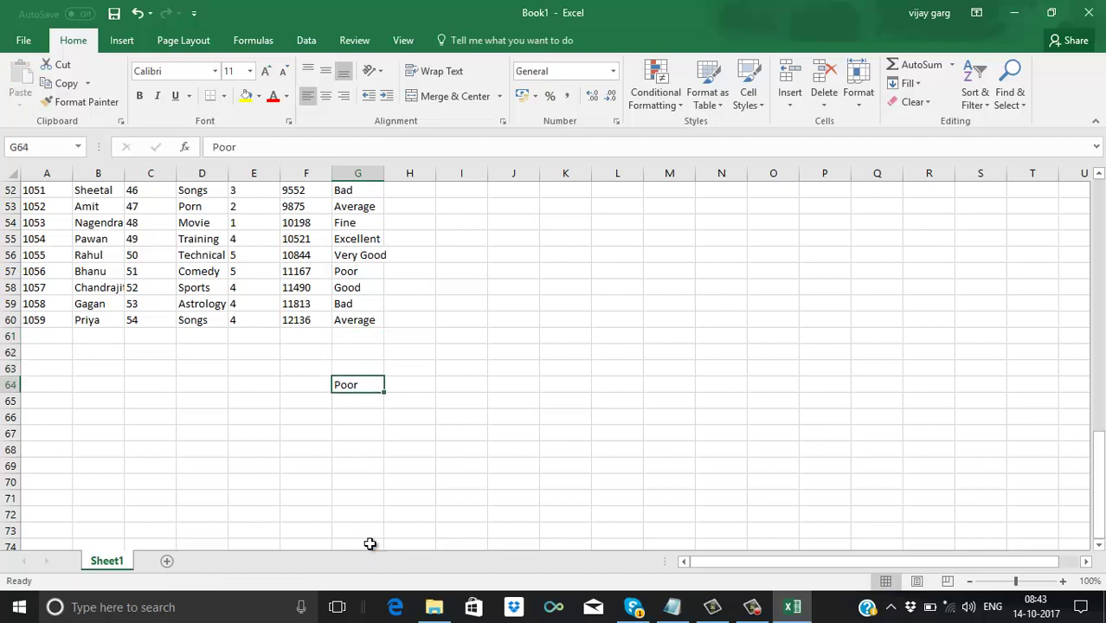
pyautogui.press('Delete')
# Apply all borders to the whole data table A1:G60
pyautogui.scroll(15, 1099, 269)
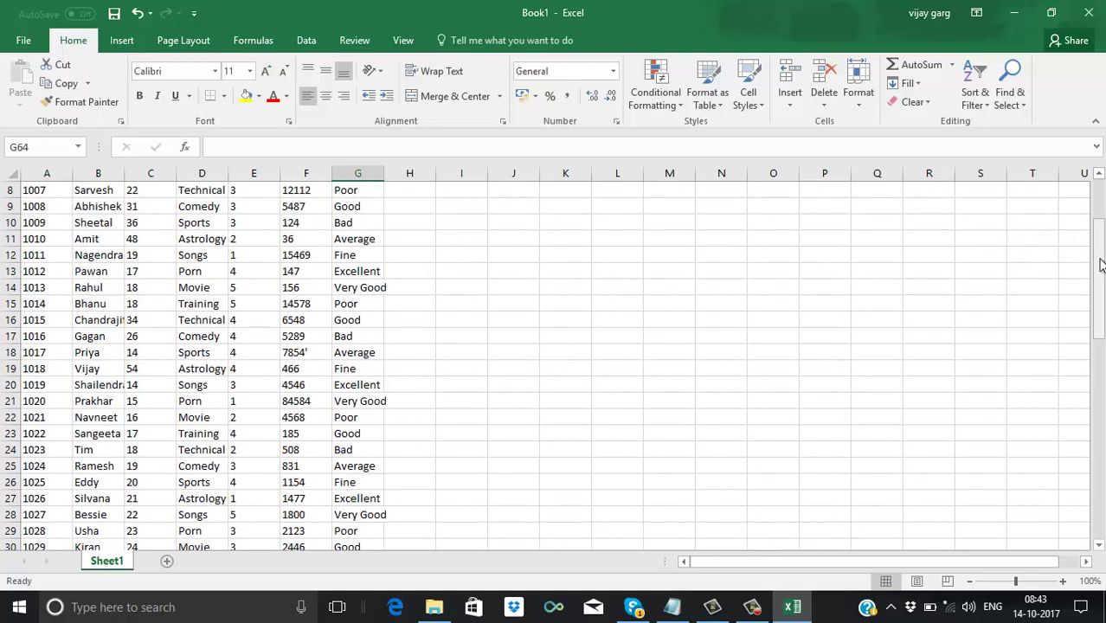
pyautogui.scroll(3, 1100, 213)
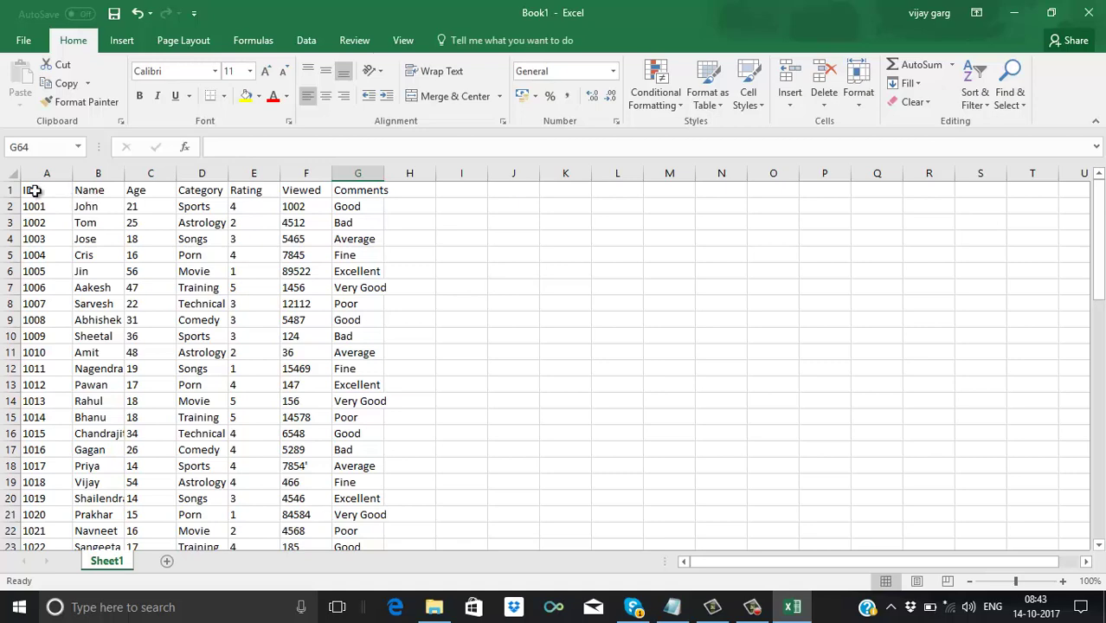
pyautogui.moveTo(32, 190); pyautogui.dragTo(368, 484)
pyautogui.click(225, 96)
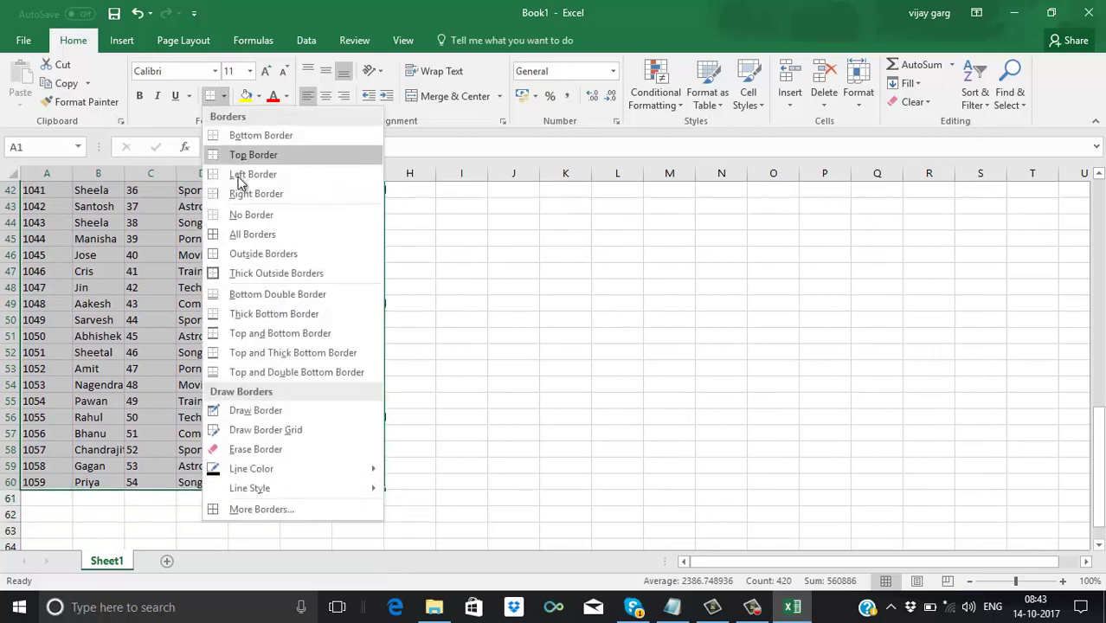
pyautogui.click(243, 235)
pyautogui.scroll(2, 243, 244)
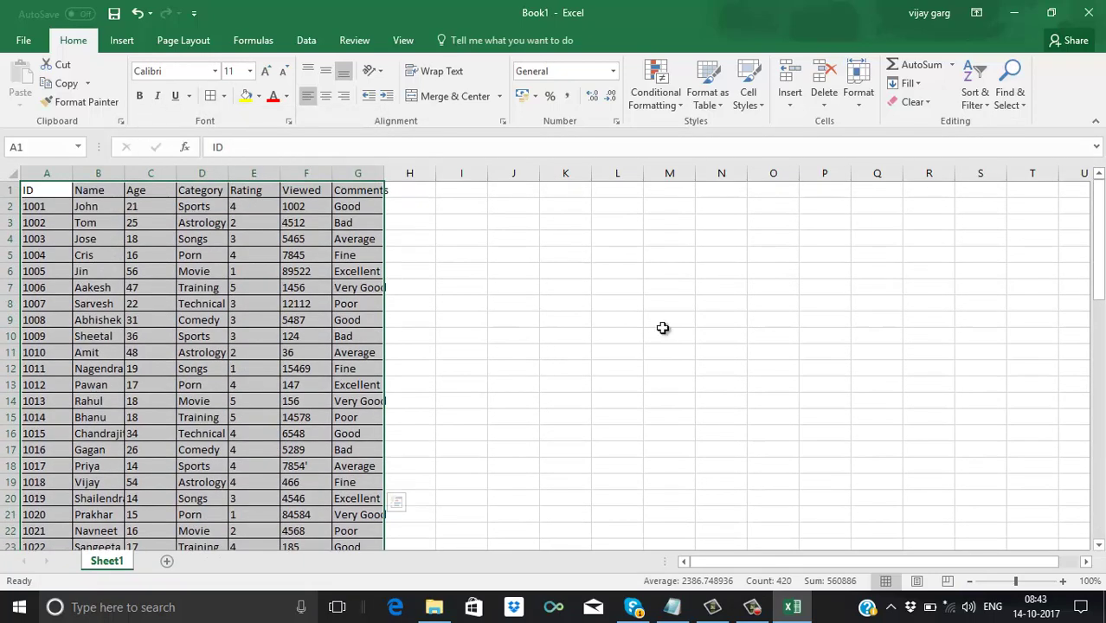
pyautogui.click(699, 321)
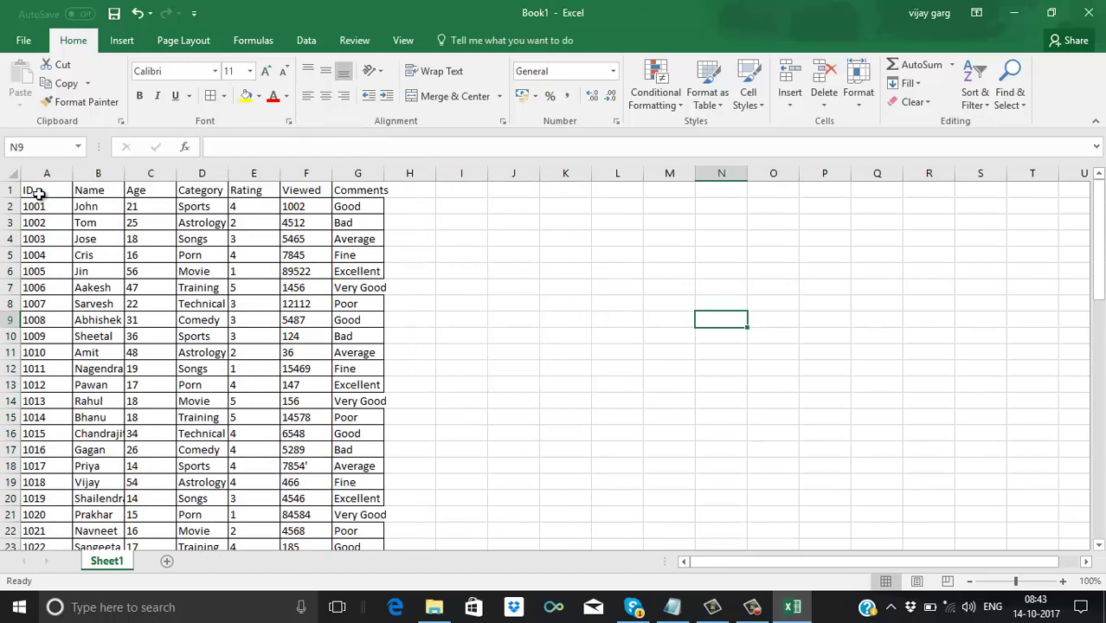
# Make the header row A1:G1 bold and fill it with yellow
pyautogui.moveTo(38, 193); pyautogui.dragTo(350, 193)
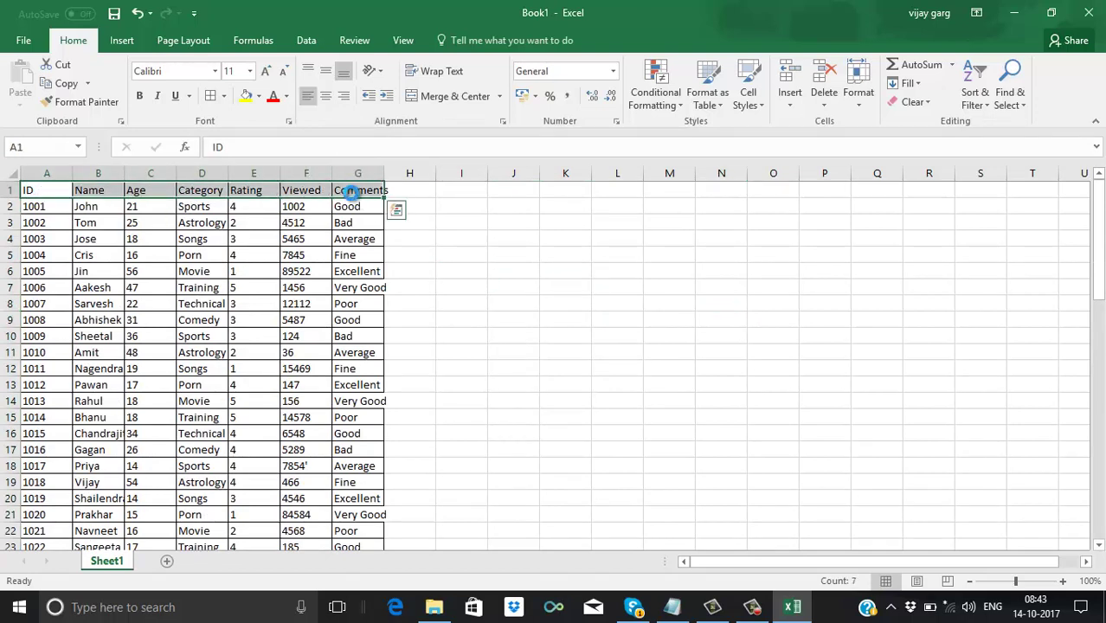
pyautogui.hotkey('ctrl', 'b')
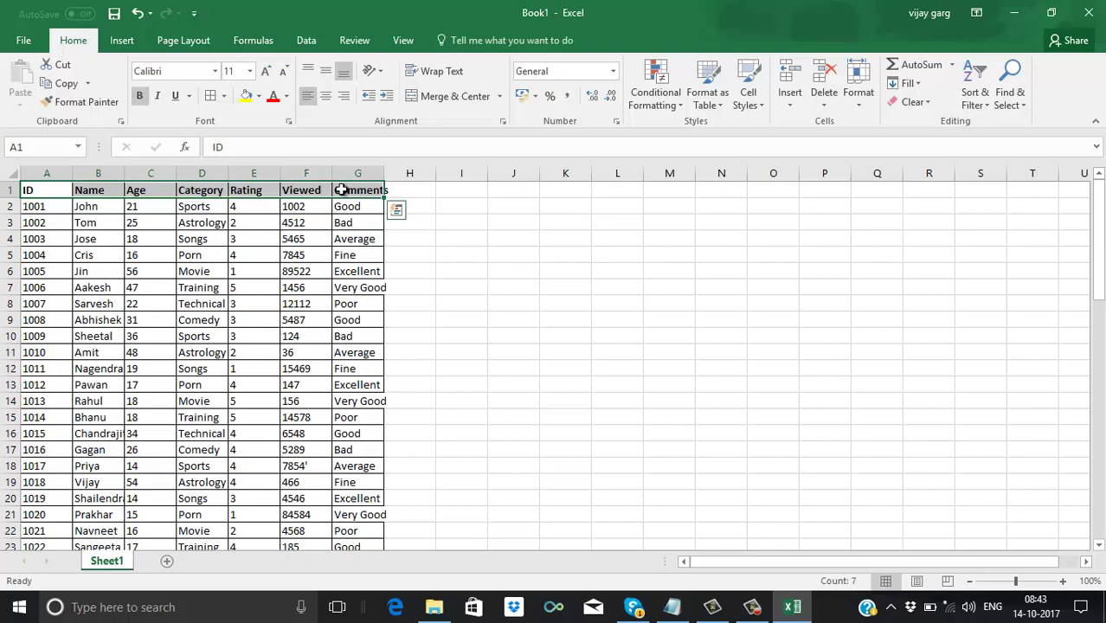
pyautogui.click(245, 97)
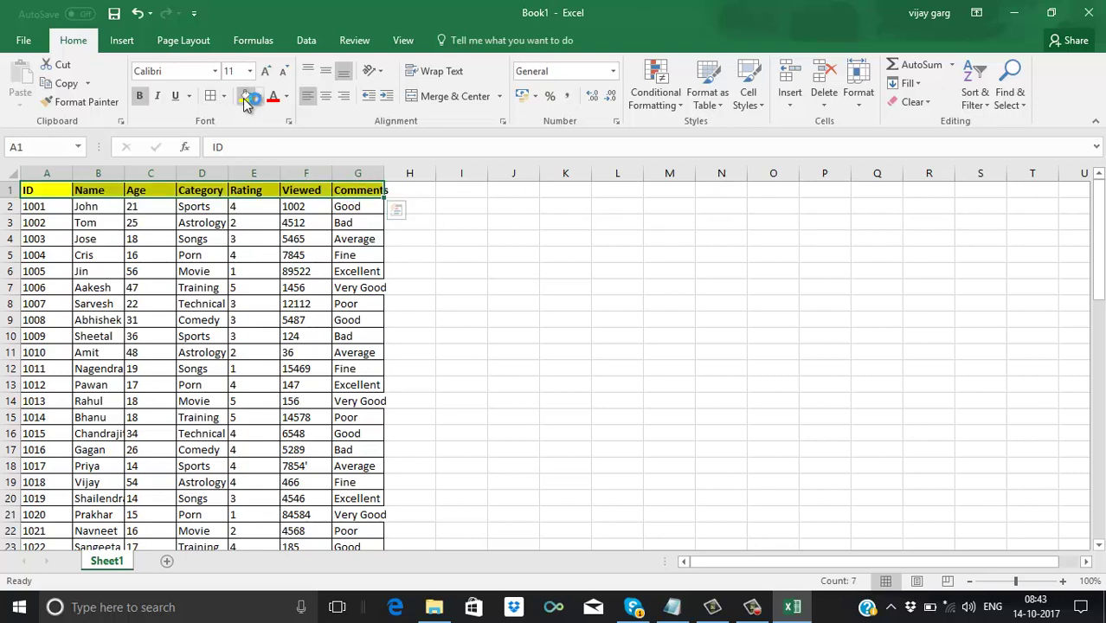
pyautogui.click(313, 239)
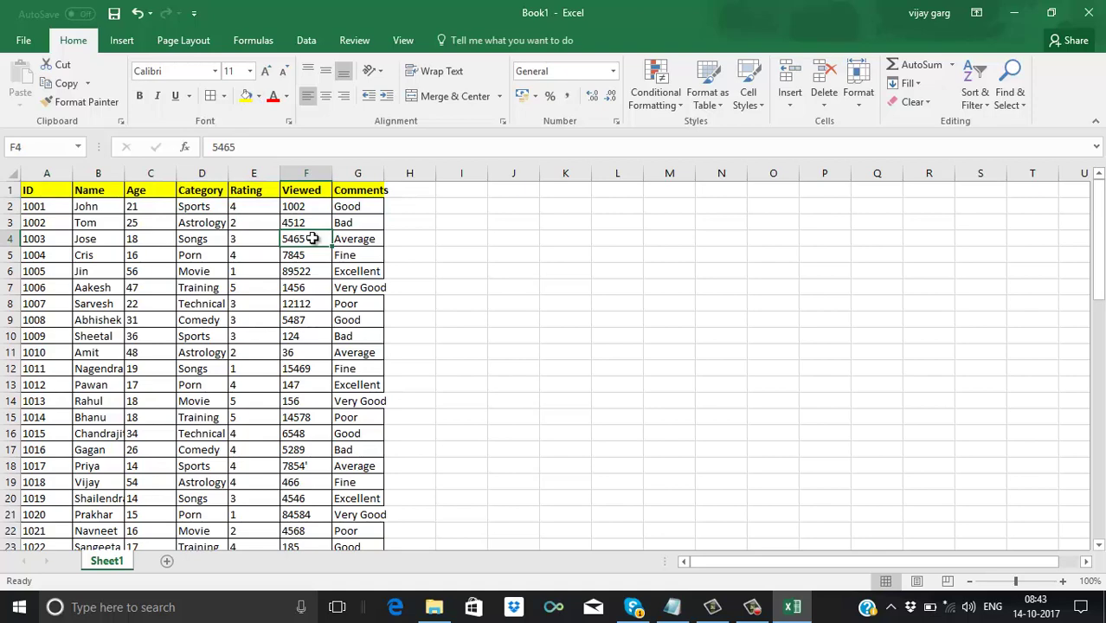
# Save the workbook as Demo_Data in the YouTube Vedio's Analysis folder inside the eduCBA folder on this PC
pyautogui.hotkey('ctrl', 's')
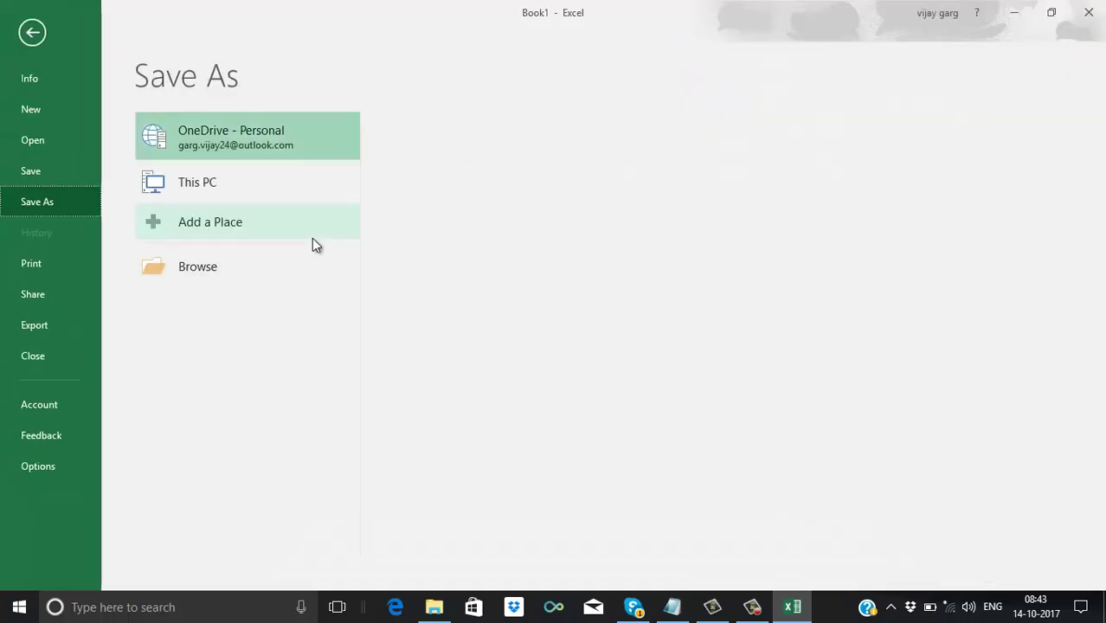
pyautogui.click(217, 193)
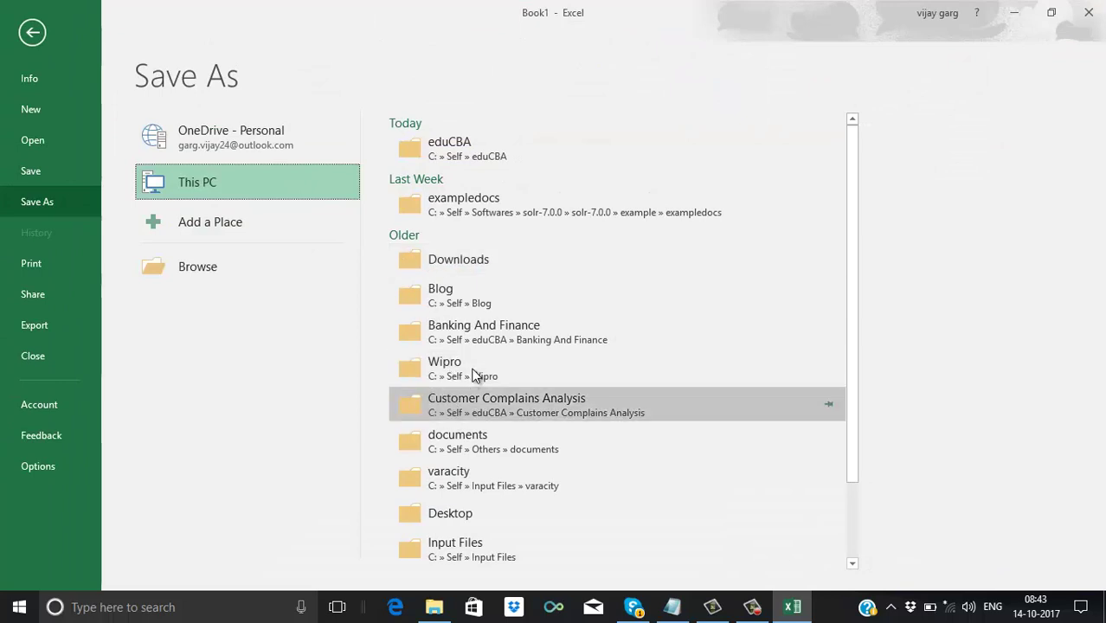
pyautogui.click(461, 161)
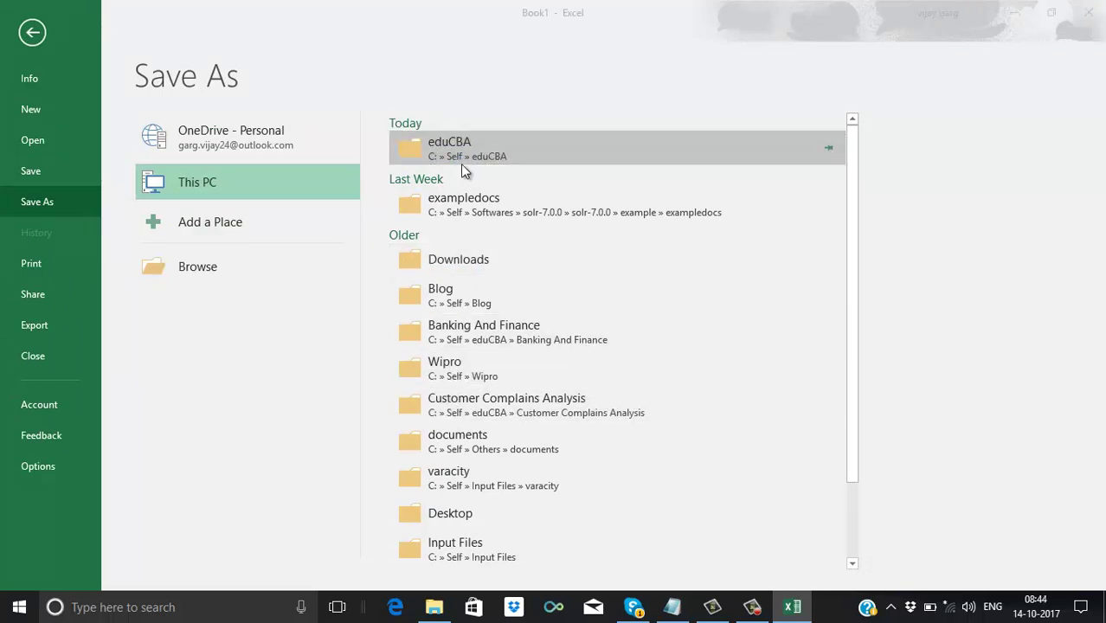
pyautogui.click(460, 163)
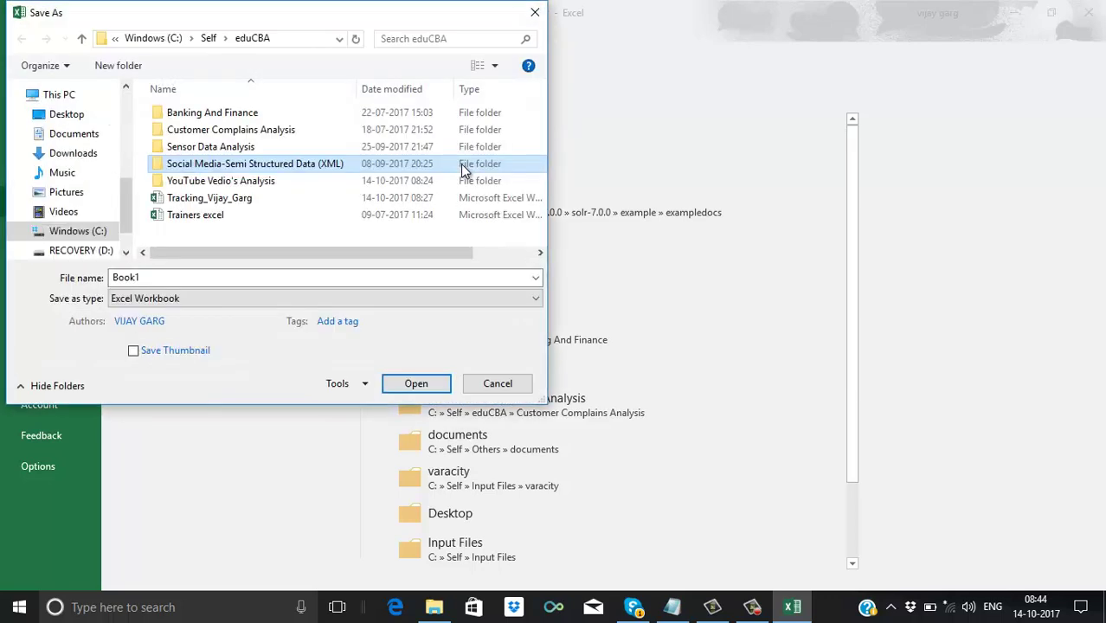
pyautogui.doubleClick(218, 182)
pyautogui.doubleClick(137, 277)
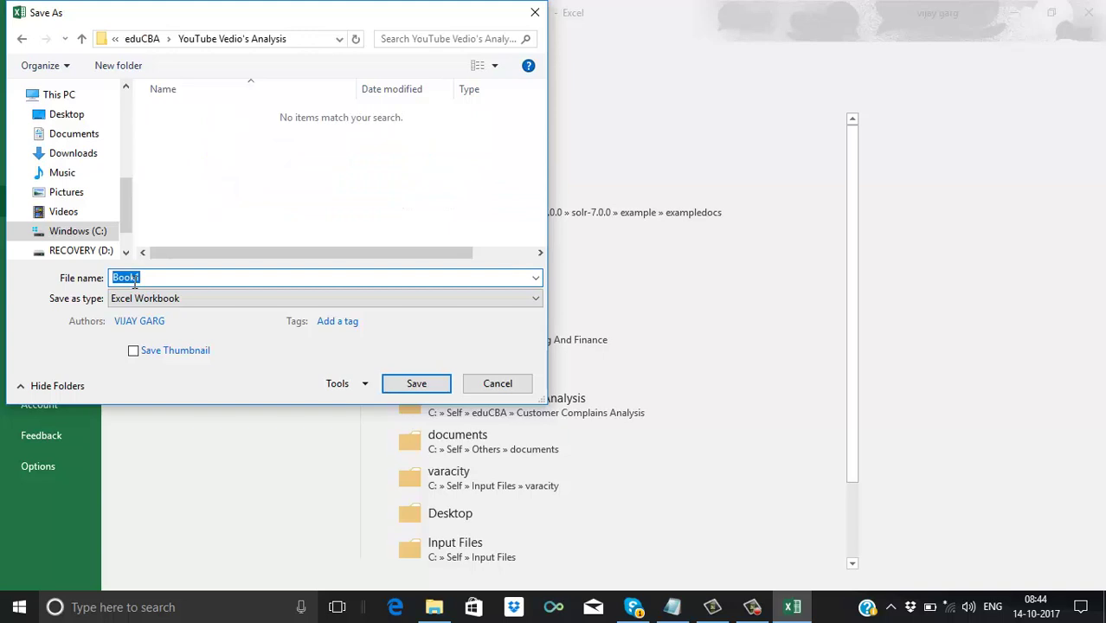
pyautogui.write('T')
pyautogui.write('Demo')
pyautogui.write('_Data')
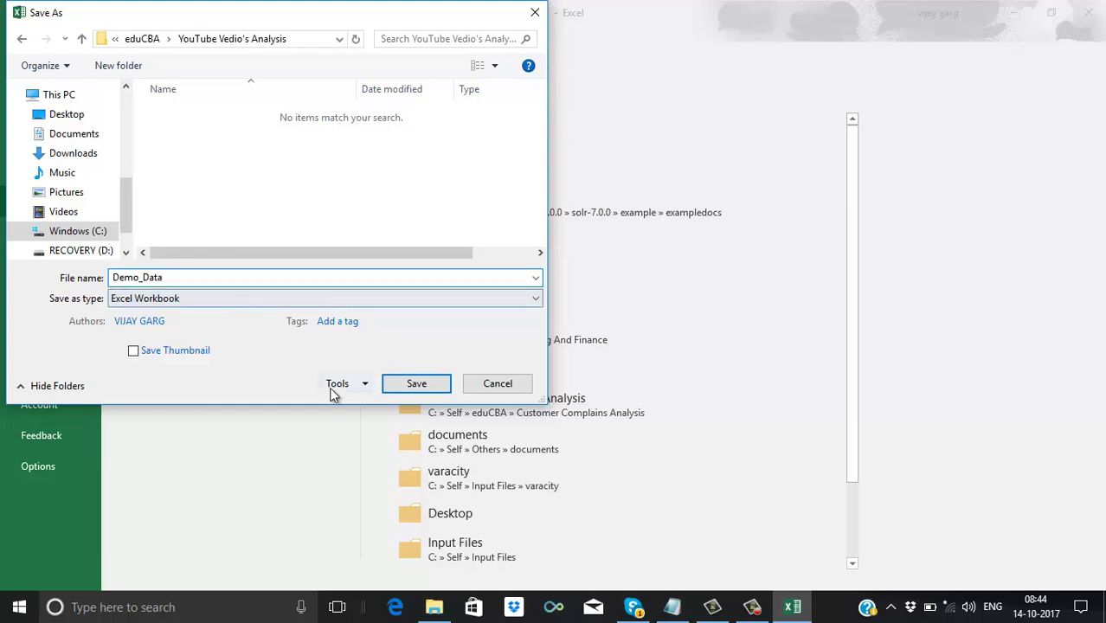
pyautogui.click(400, 389)
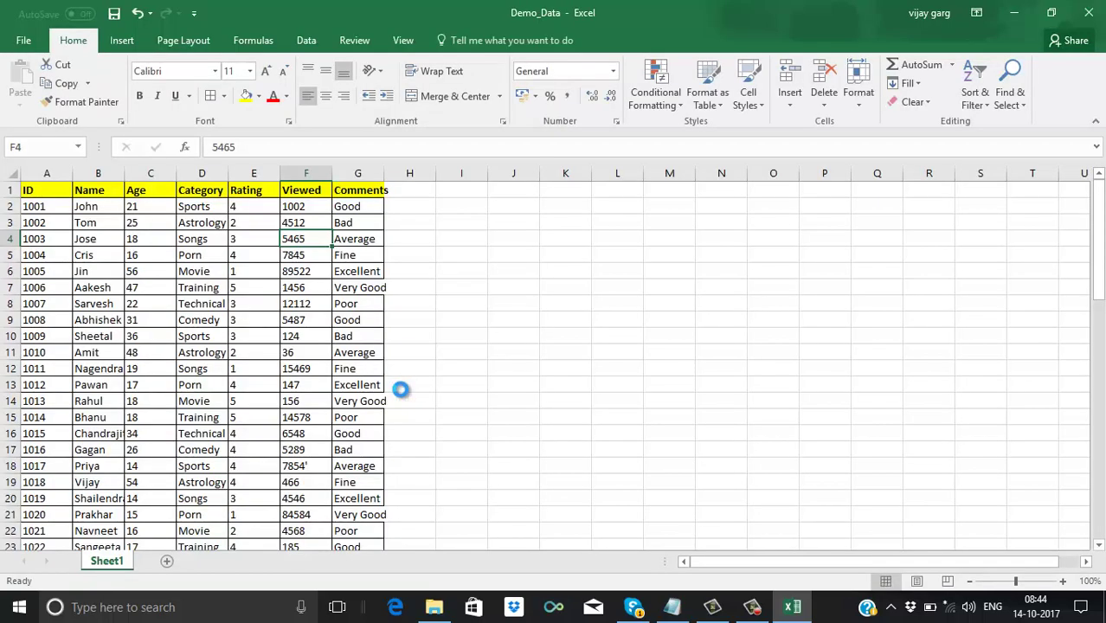
# Copy the whole data table A1:G60, including the header row
pyautogui.click(57, 193)
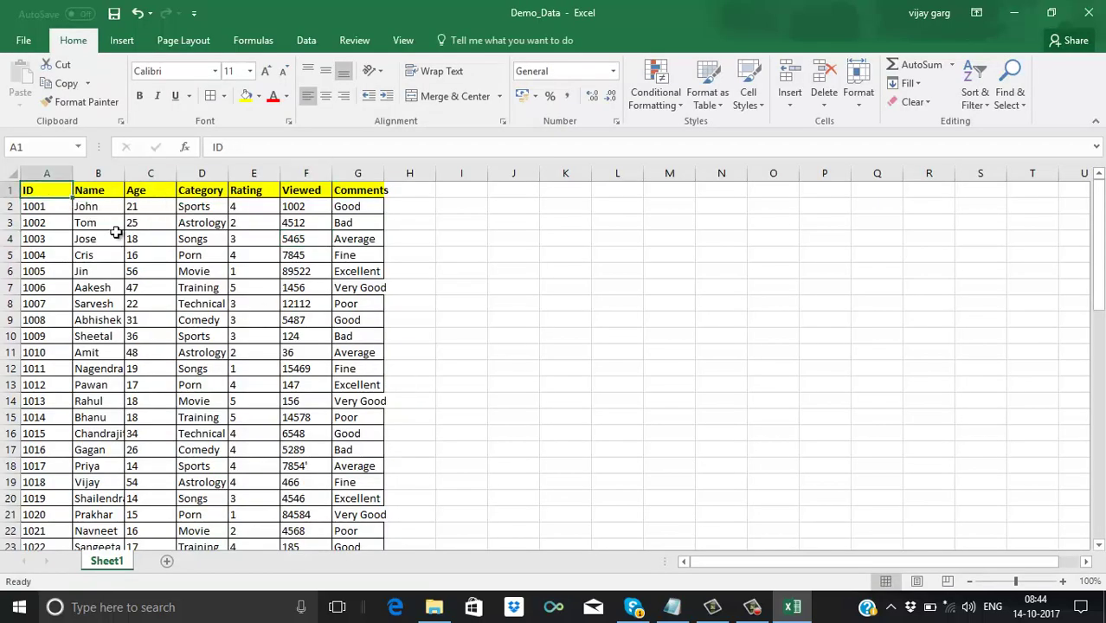
pyautogui.moveTo(115, 232); pyautogui.dragTo(378, 511)
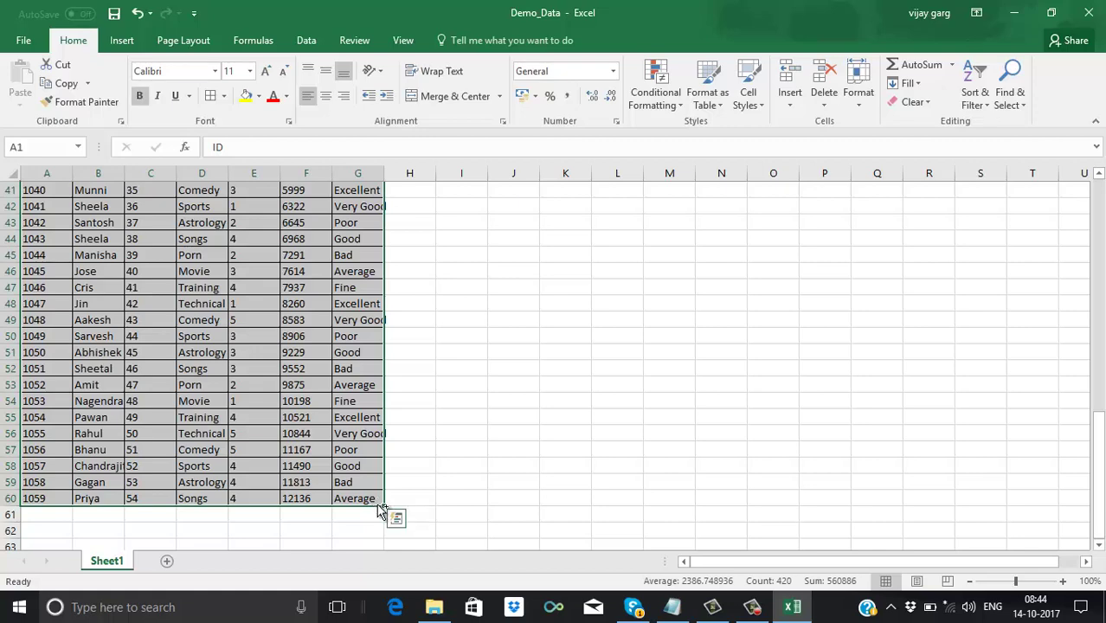
pyautogui.hotkey('ctrl', 'c')
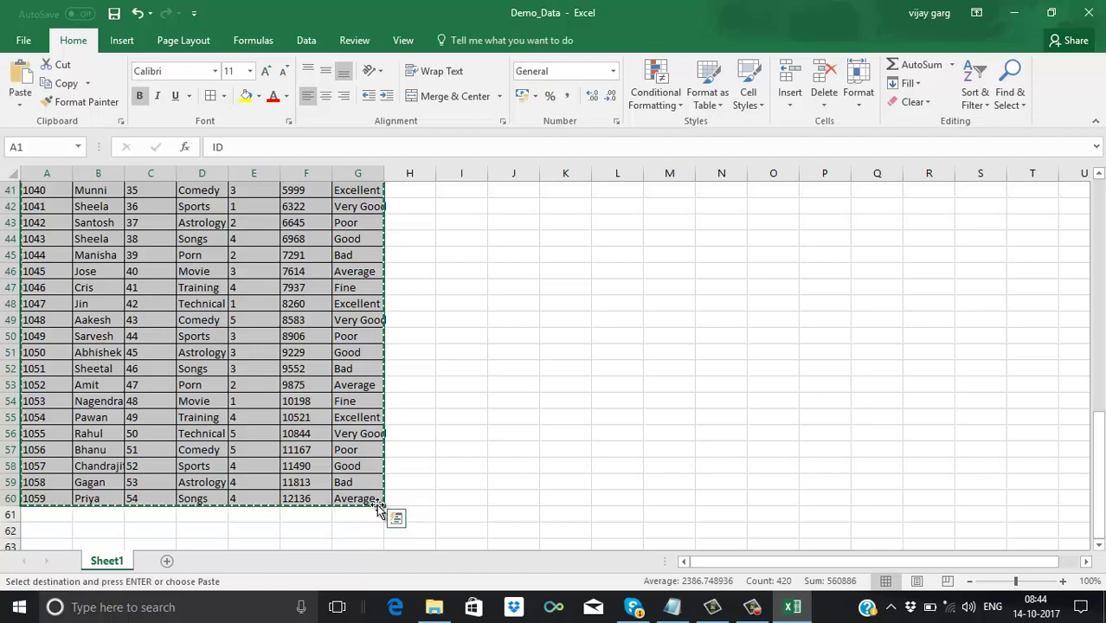
# Open a new maximized Notepad window and paste the copied table into it
pyautogui.press('super+r')
pyautogui.write('note')
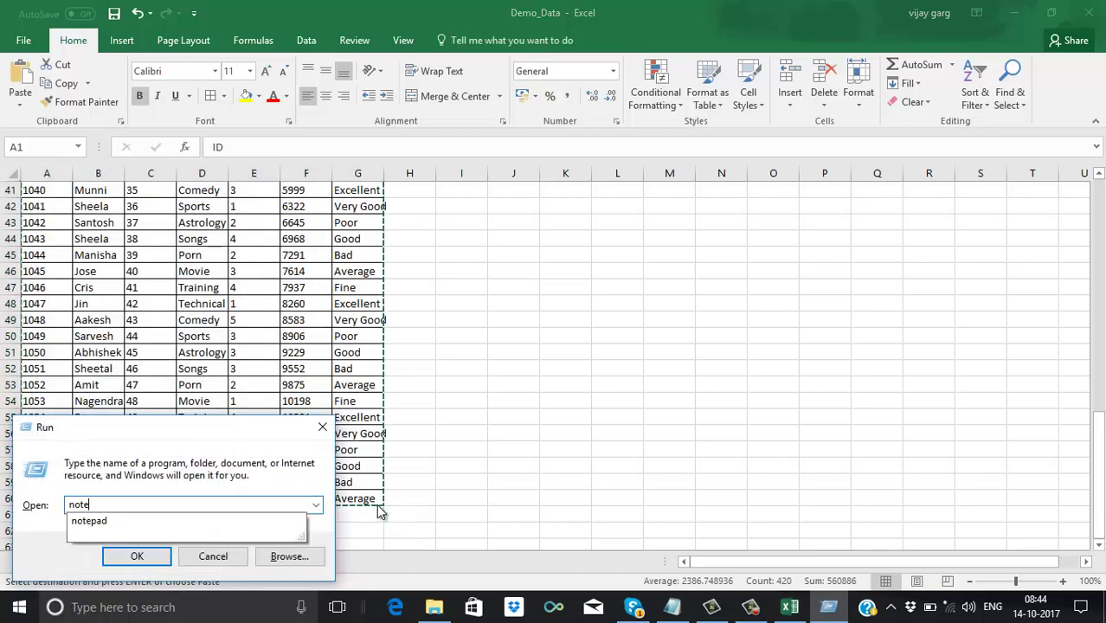
pyautogui.write('pad')
pyautogui.press('Return')
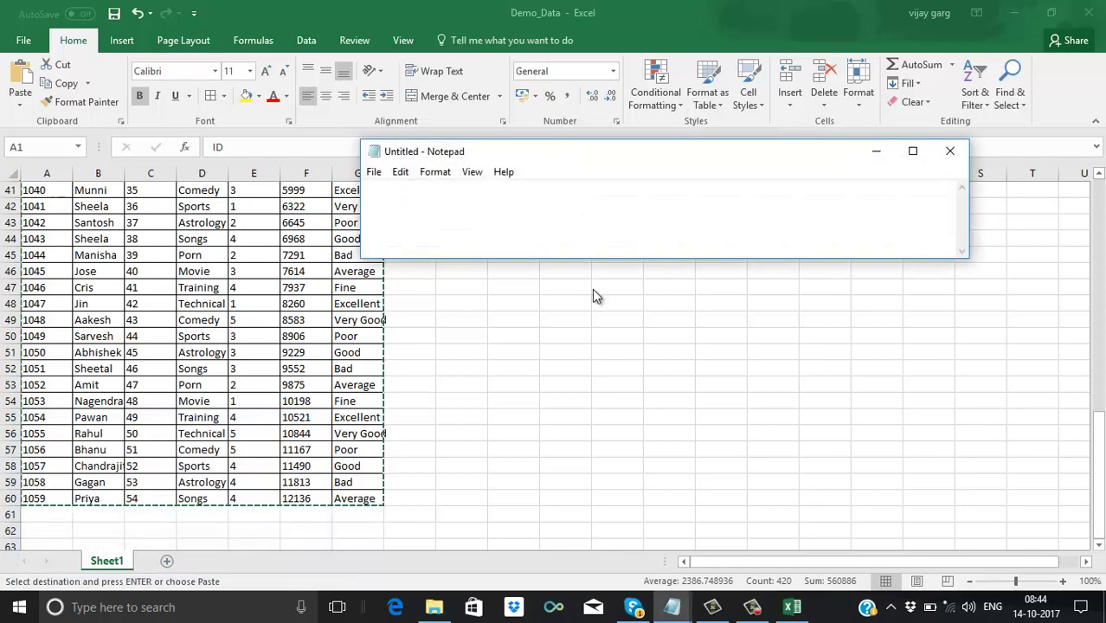
pyautogui.doubleClick(704, 152)
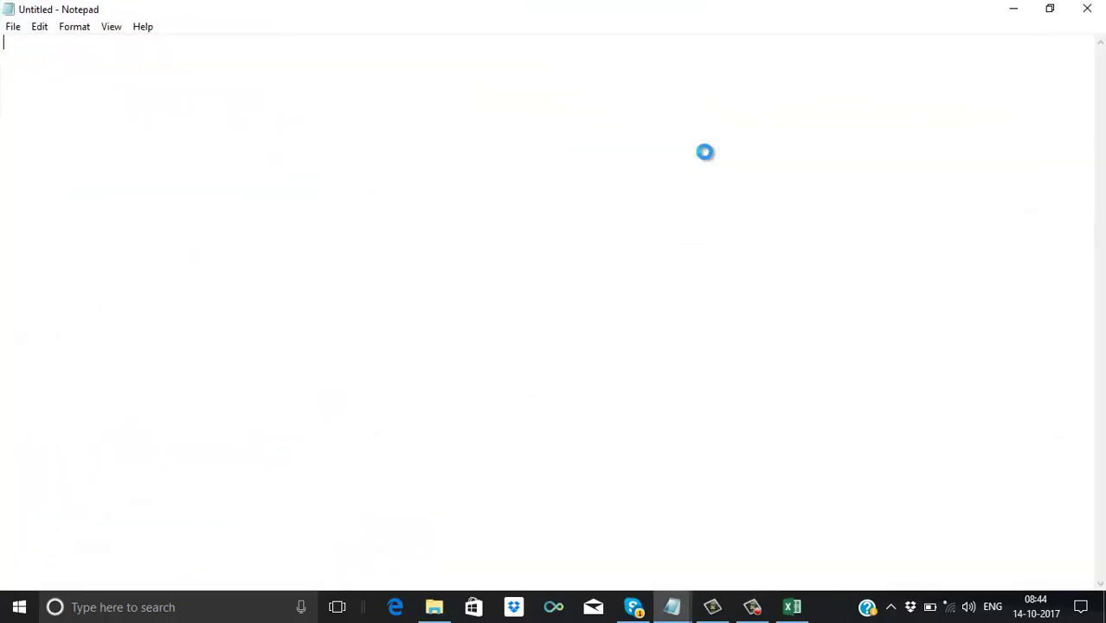
pyautogui.hotkey('ctrl', 'v')
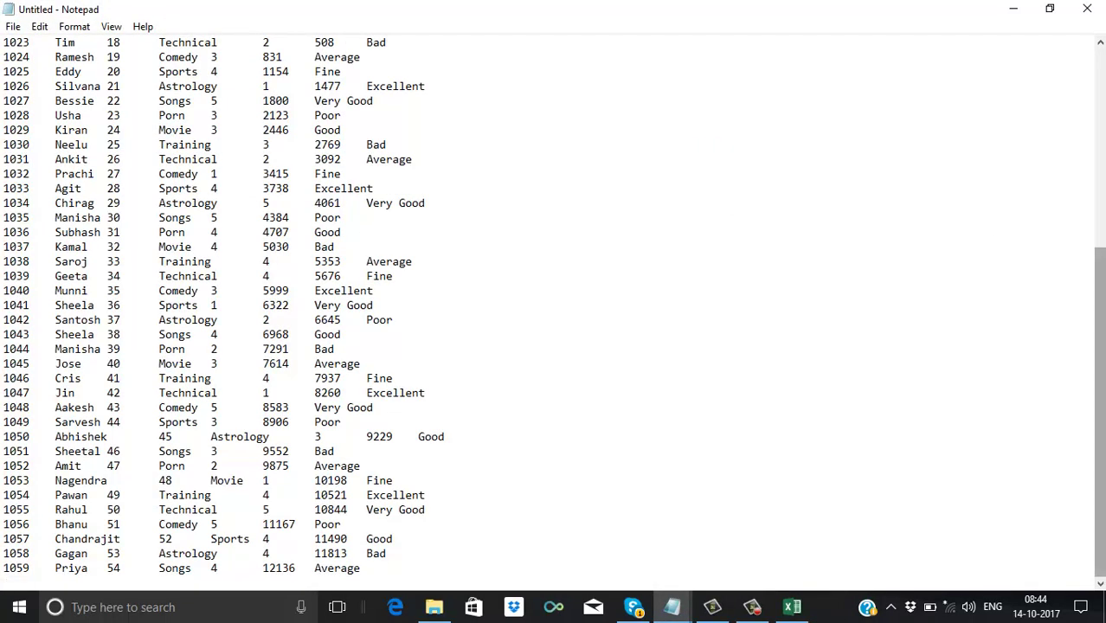
# Delete the header line with ID through Comments so the text starts at record 1001
pyautogui.click(1098, 104)
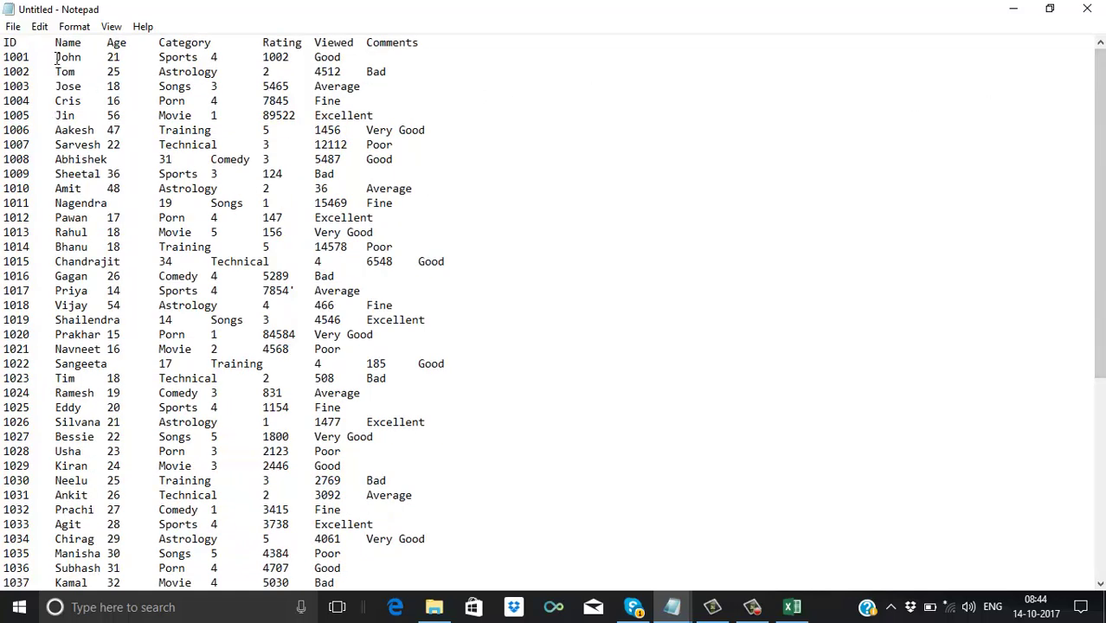
pyautogui.click(433, 46)
pyautogui.hotkey('shift', 'Home')
pyautogui.press('Delete')
pyautogui.press('Delete')
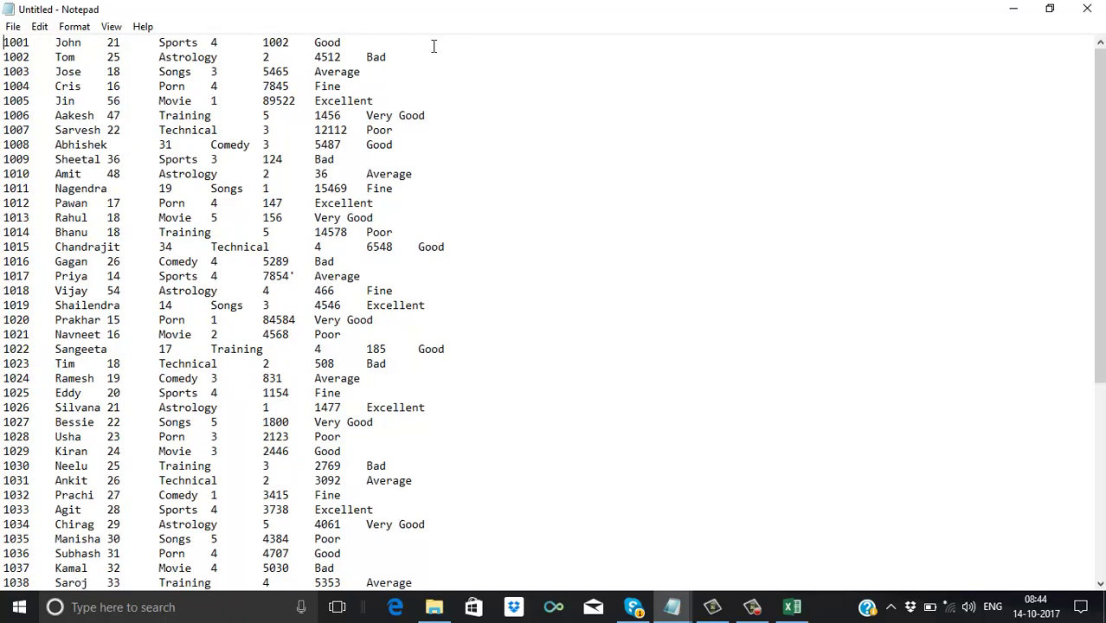
# Replace every tab separator in the pasted text with a comma, using the gap after 1001 as the search text
pyautogui.moveTo(54, 42); pyautogui.dragTo(33, 43)
pyautogui.click(34, 42)
pyautogui.moveTo(55, 42); pyautogui.dragTo(36, 42)
pyautogui.hotkey('ctrl', 'h')
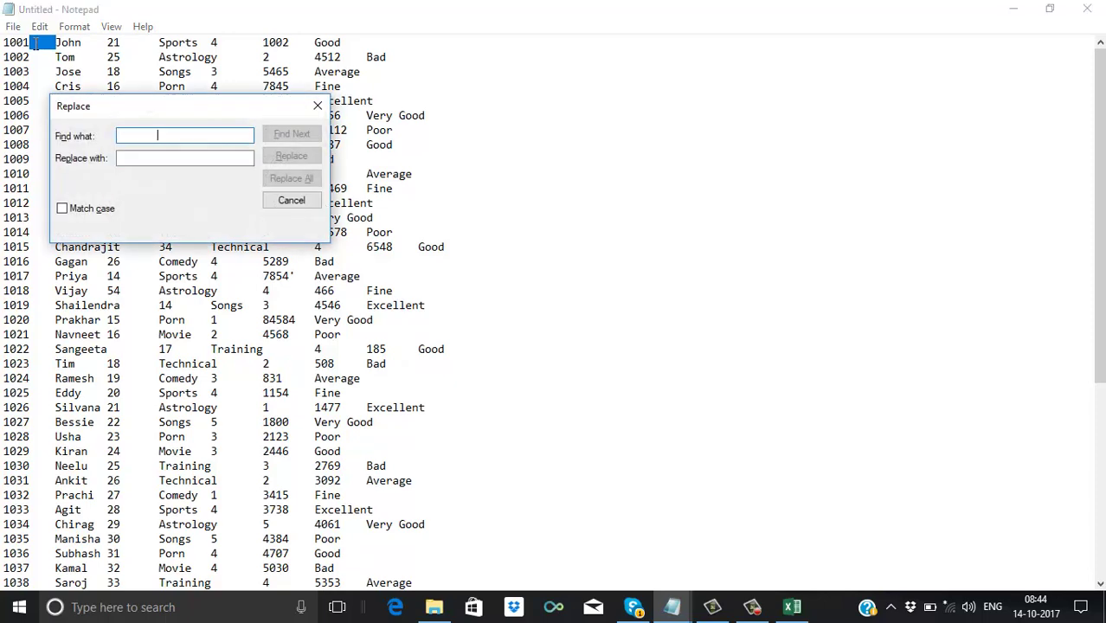
pyautogui.hotkey('ctrl', 'v')
pyautogui.press('Tab')
pyautogui.write(',')
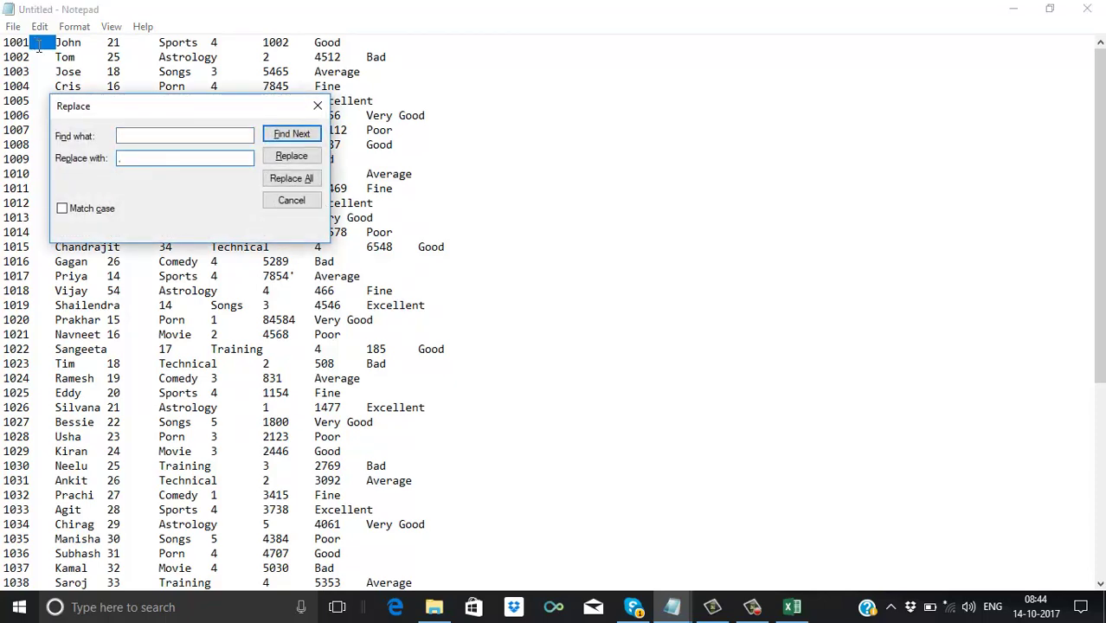
pyautogui.click(289, 178)
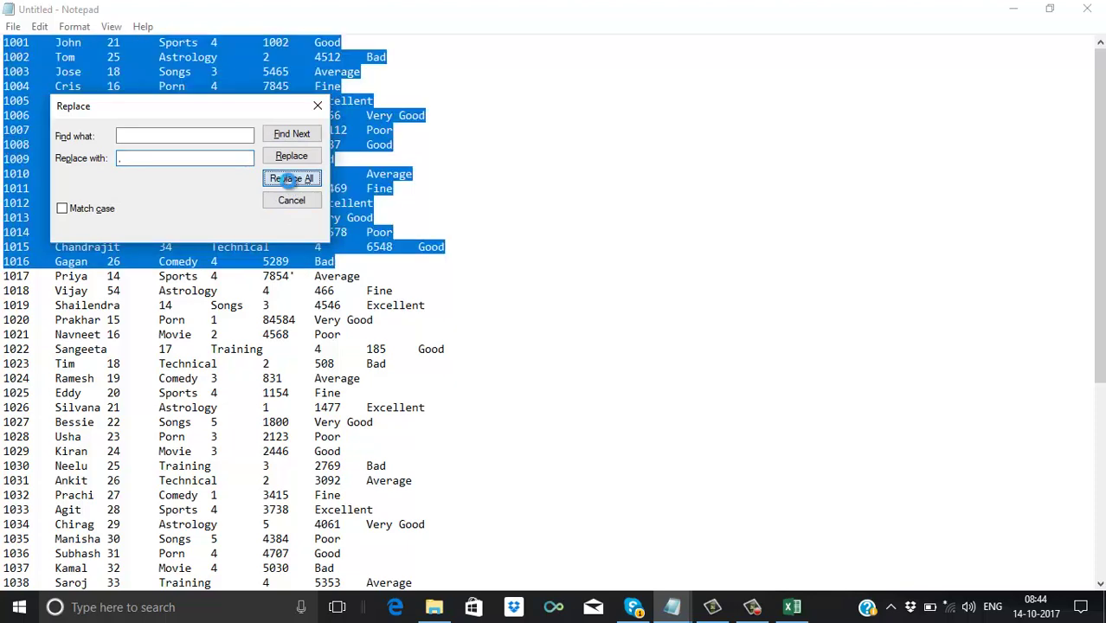
pyautogui.click(317, 107)
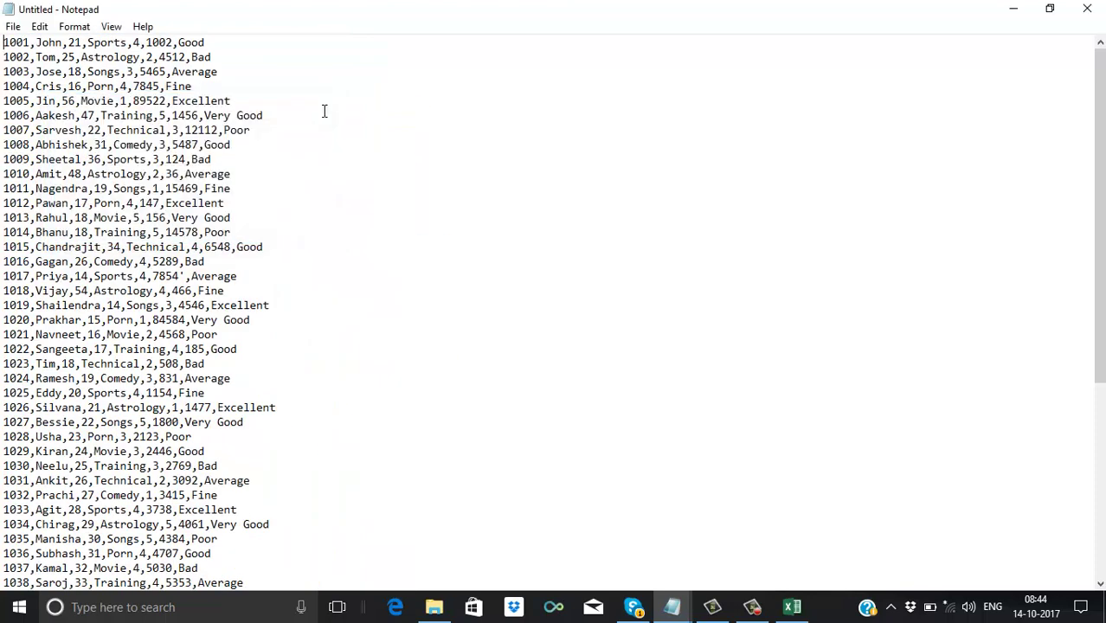
# Save the text as DemoData.txt in the YouTube Vedio's Analysis folder under C:, Self, eduCBA
pyautogui.hotkey('ctrl', 's')
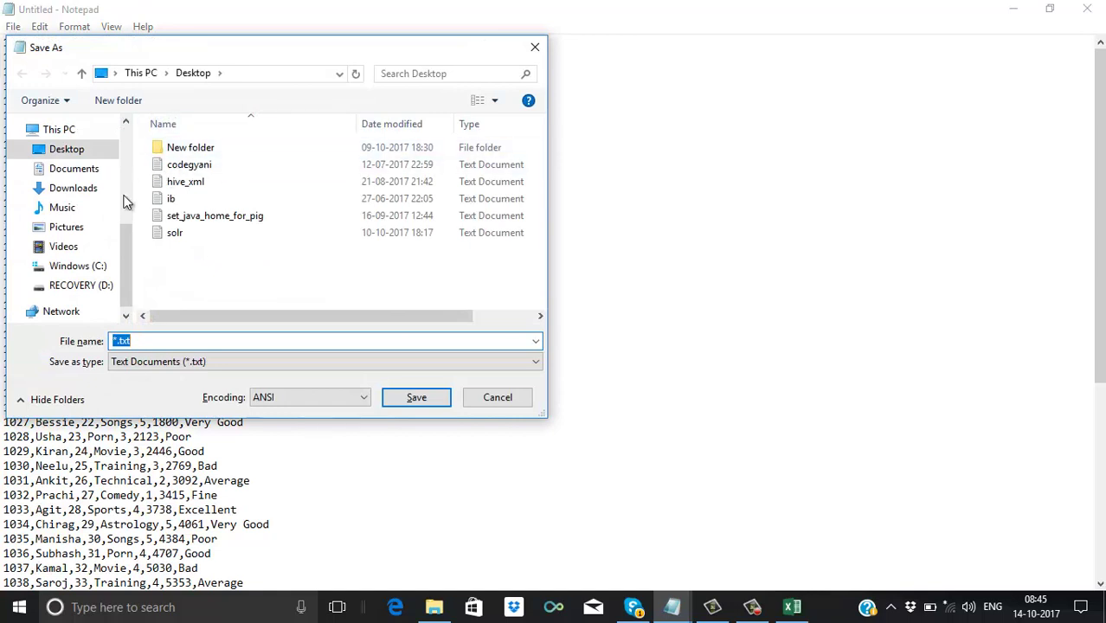
pyautogui.click(78, 269)
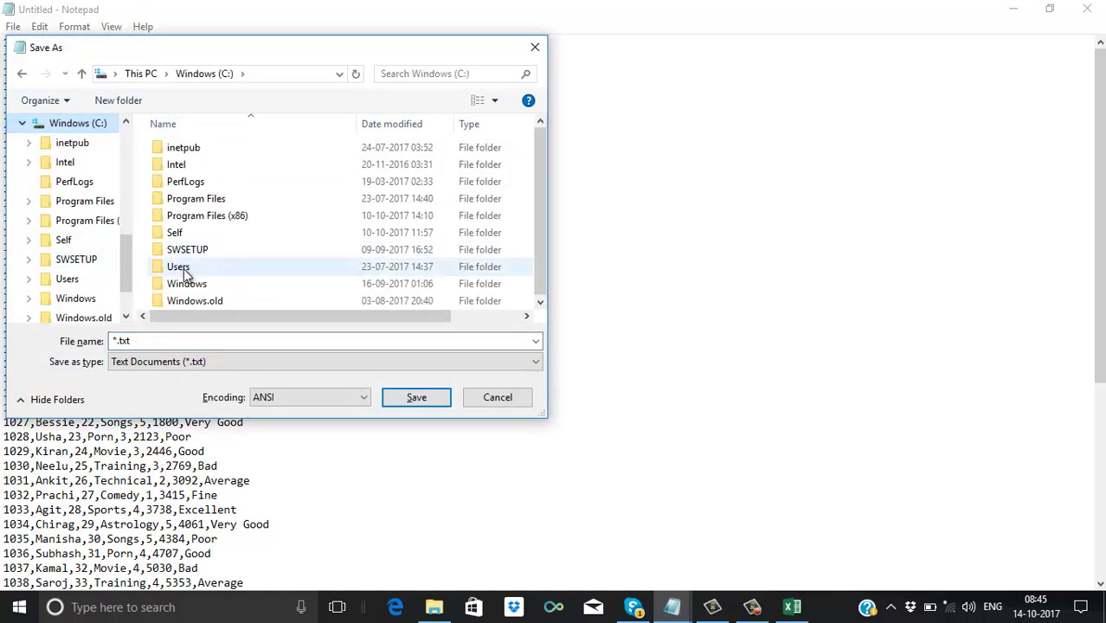
pyautogui.doubleClick(179, 231)
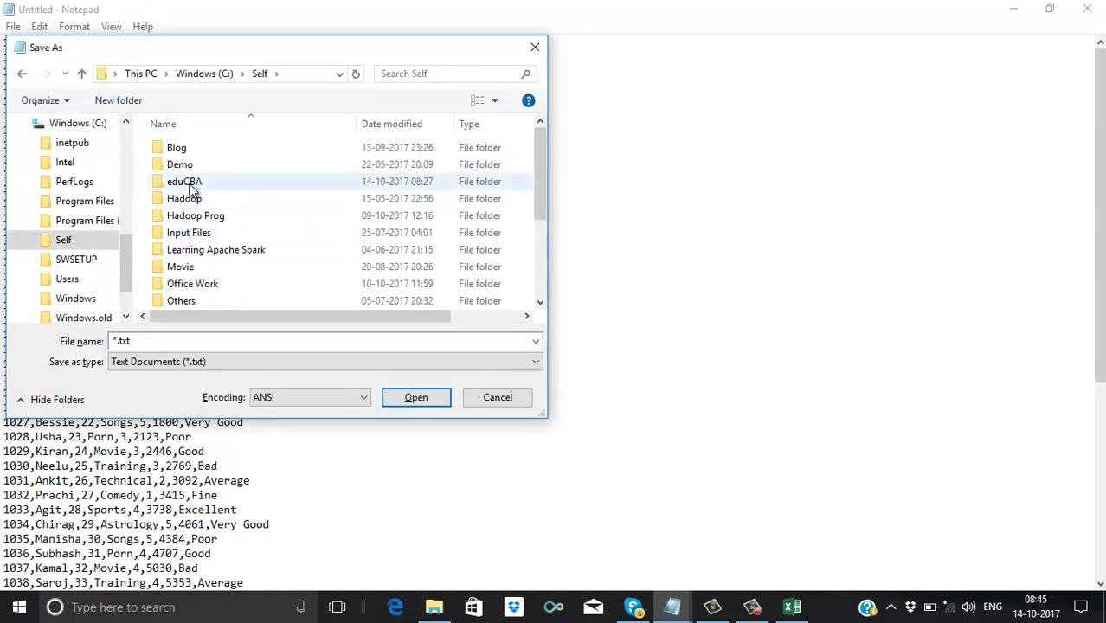
pyautogui.doubleClick(186, 183)
pyautogui.doubleClick(192, 216)
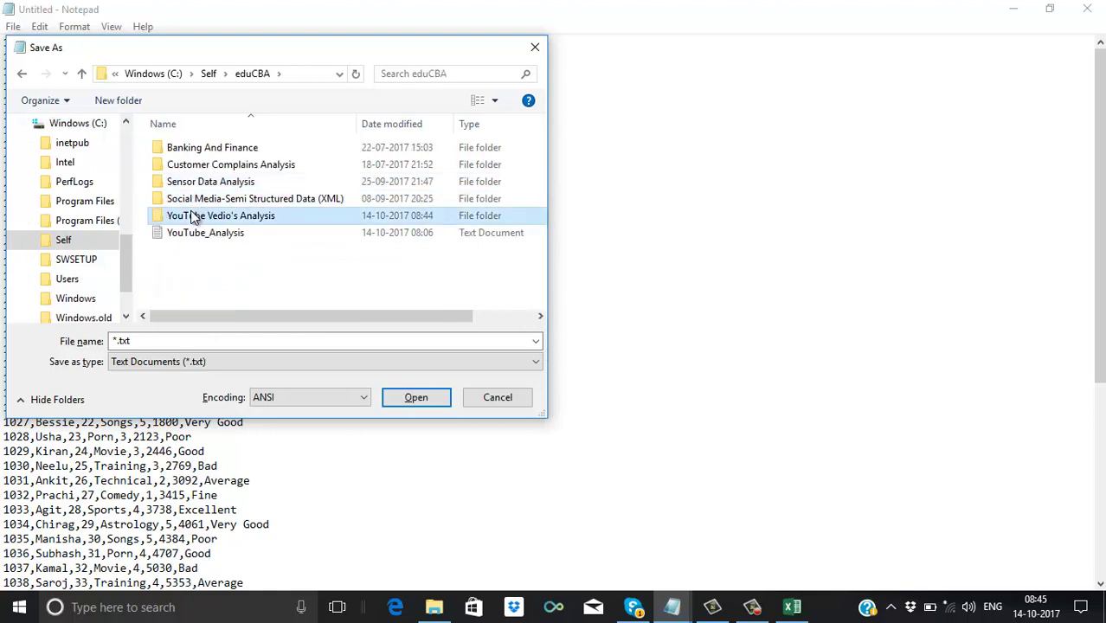
pyautogui.click(117, 341)
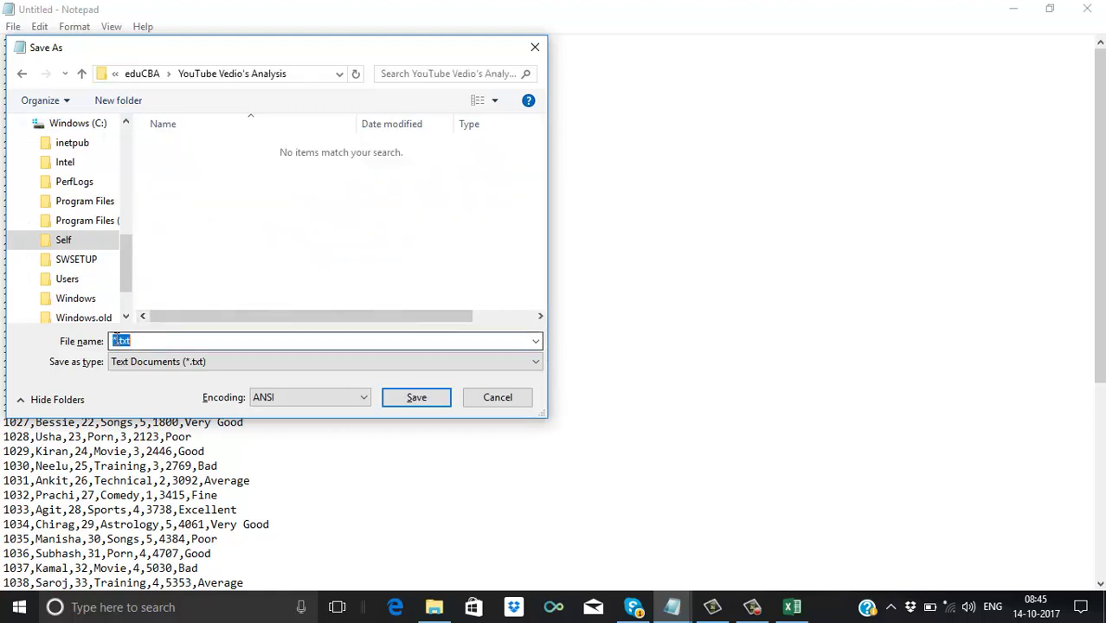
pyautogui.click(115, 340)
pyautogui.press('BackSpace')
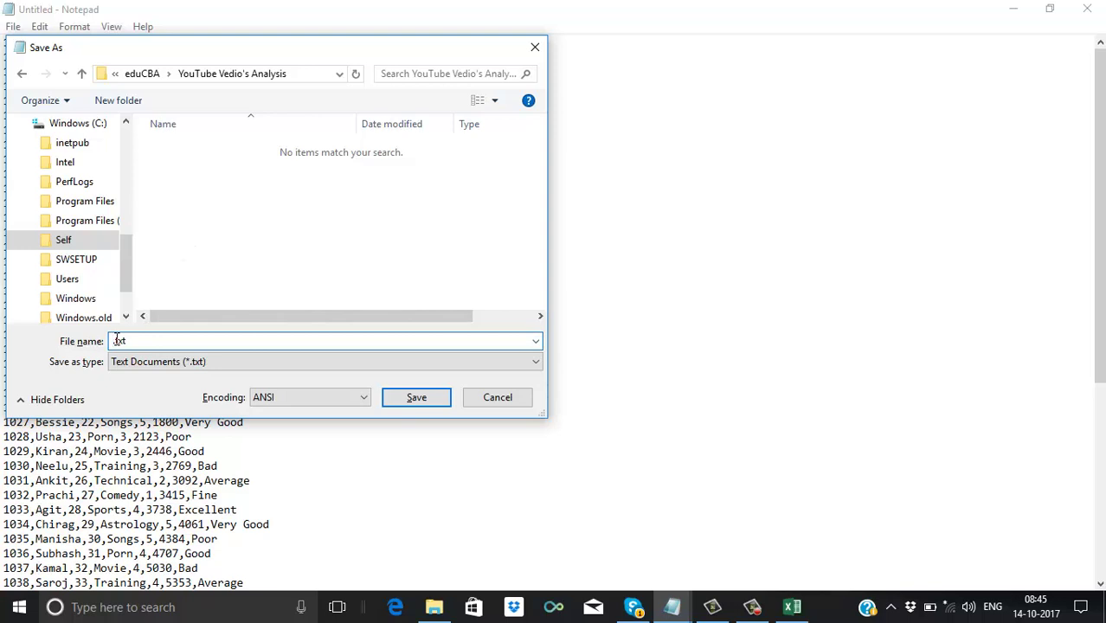
pyautogui.write('DemoData')
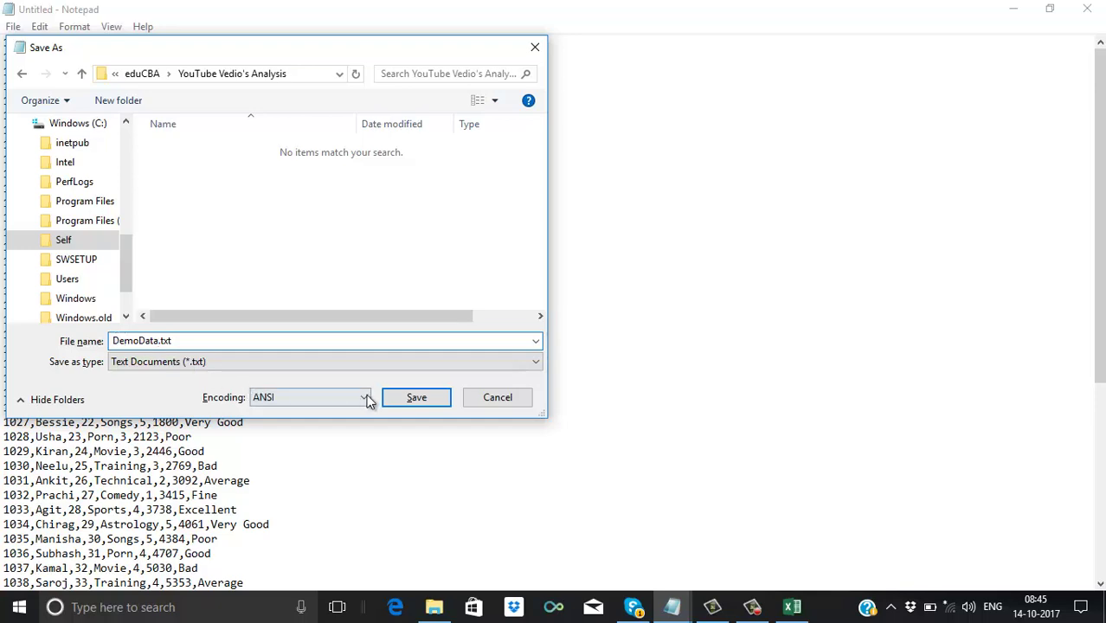
pyautogui.click(392, 391)
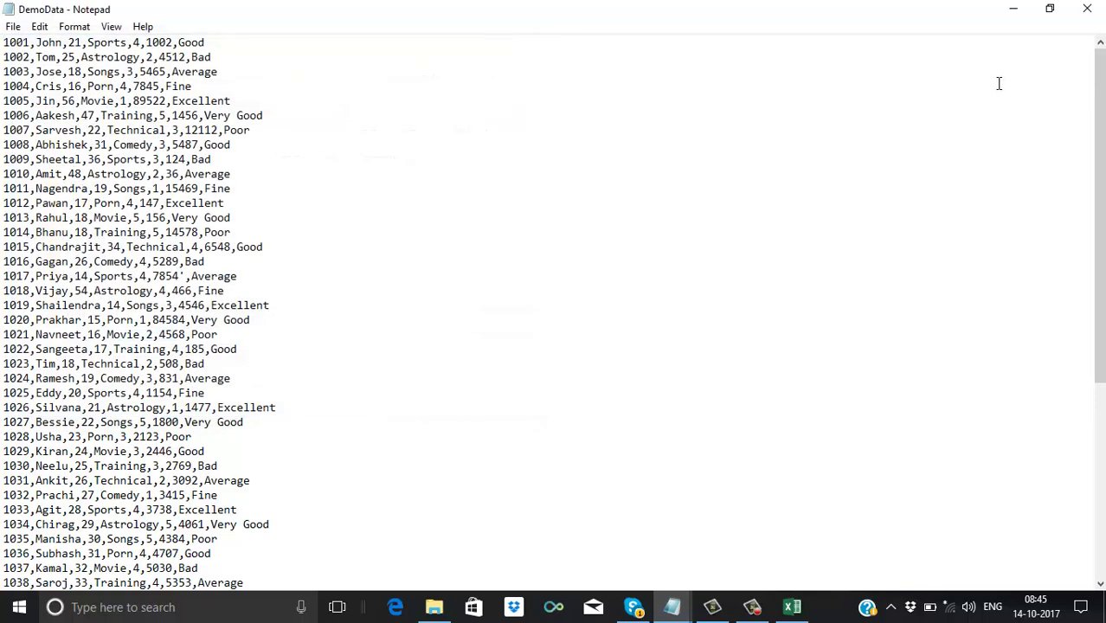
# Minimize DemoData, close the Demo_Data workbook and select the list of nine analysis scenarios with its heading in the YouTube_Analysis notes
pyautogui.click(1015, 9)
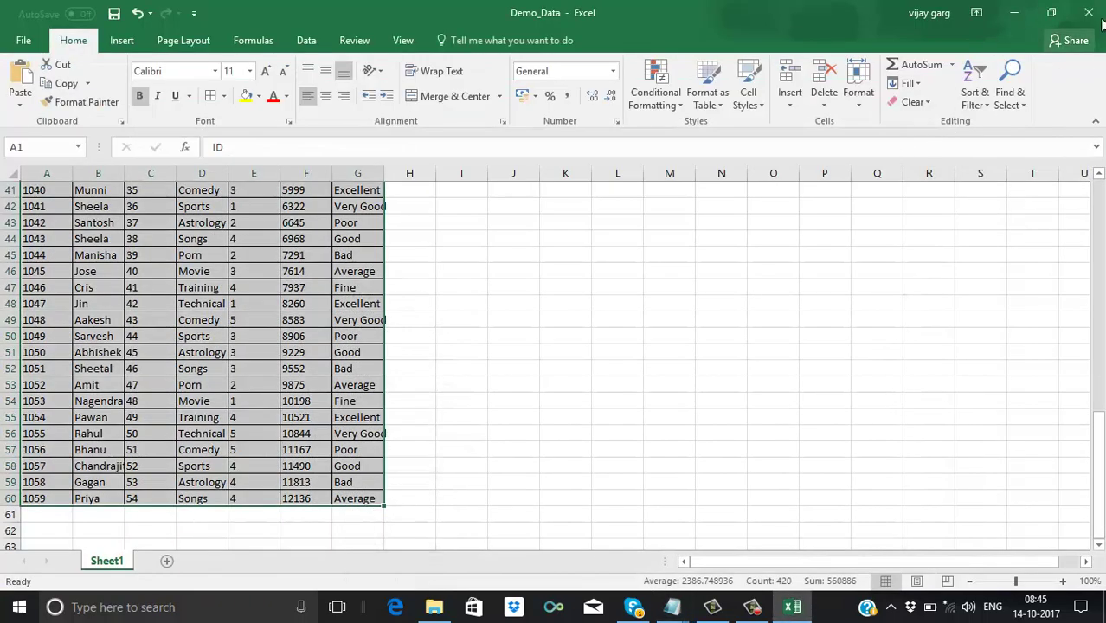
pyautogui.click(1098, 19)
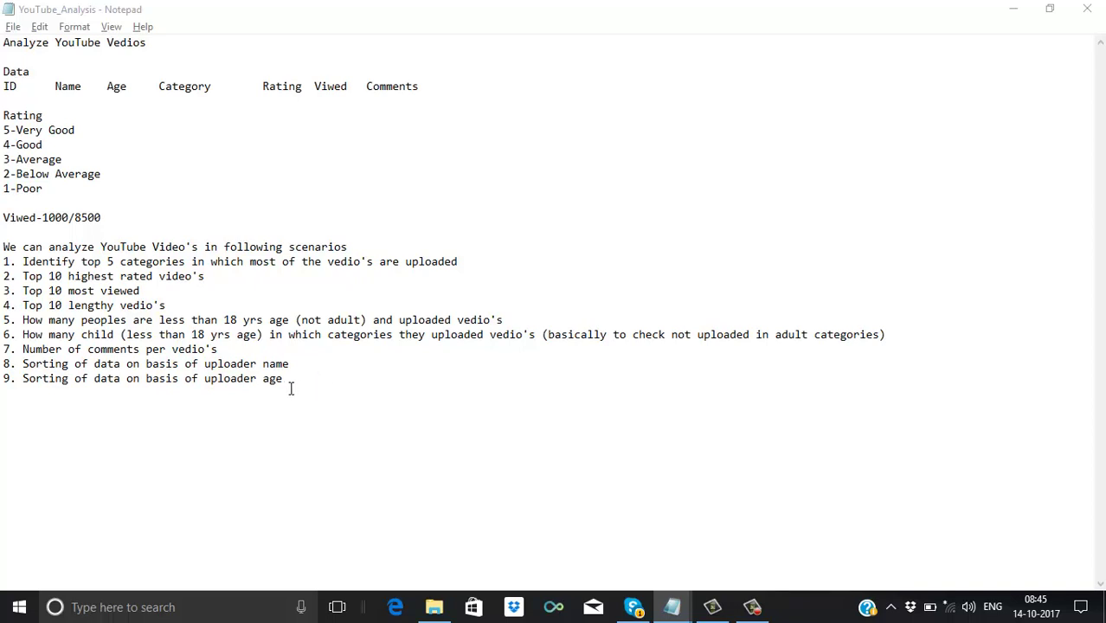
pyautogui.moveTo(291, 389); pyautogui.dragTo(3, 245)
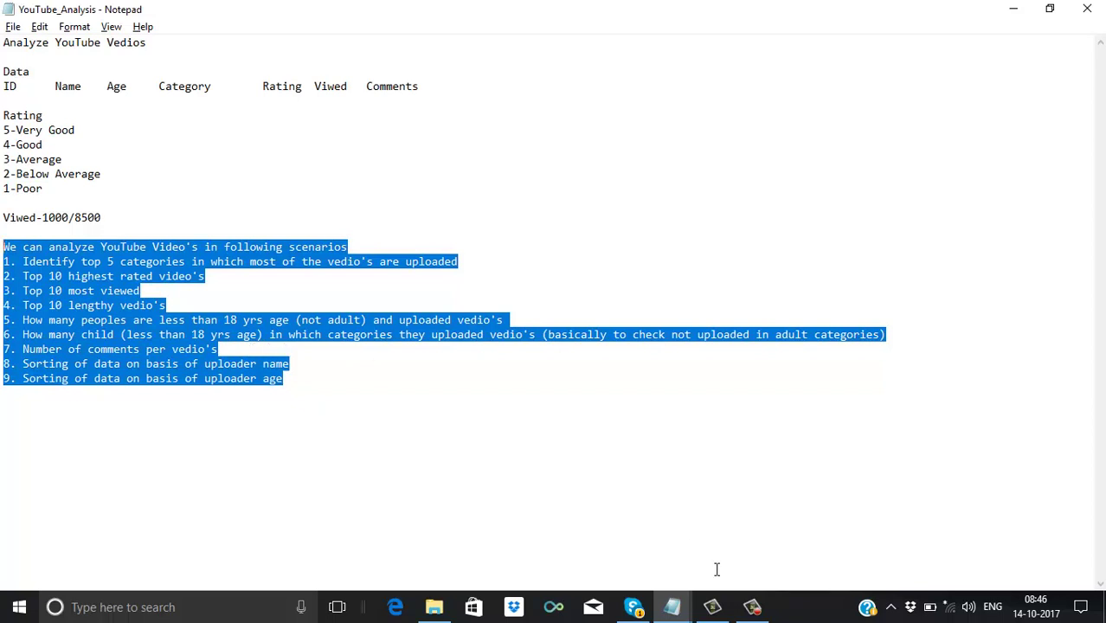
pyautogui.click(753, 608)
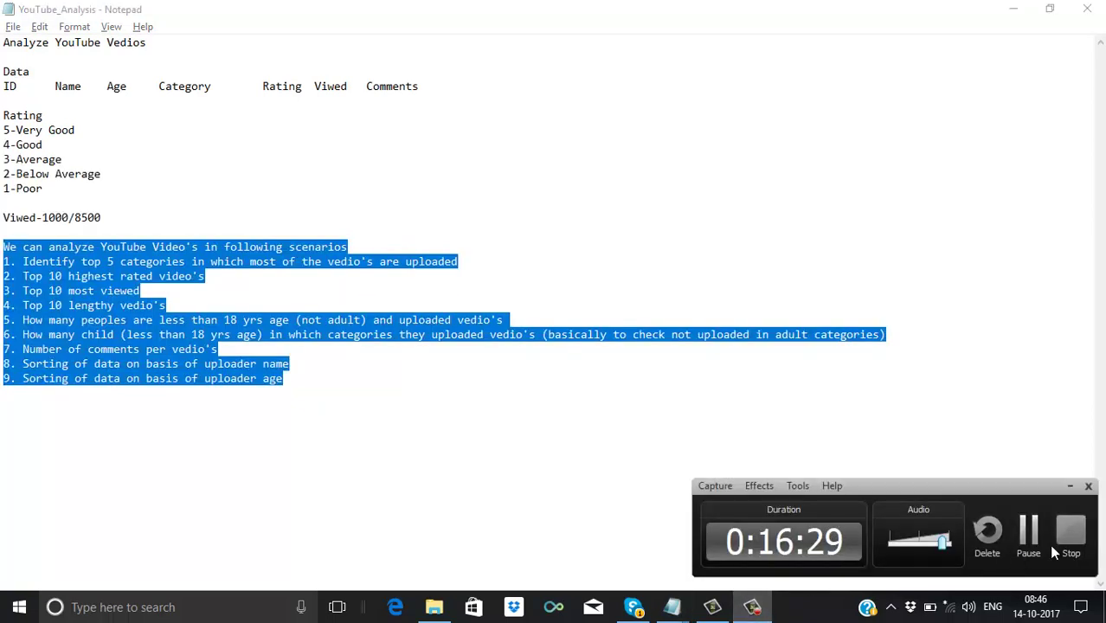